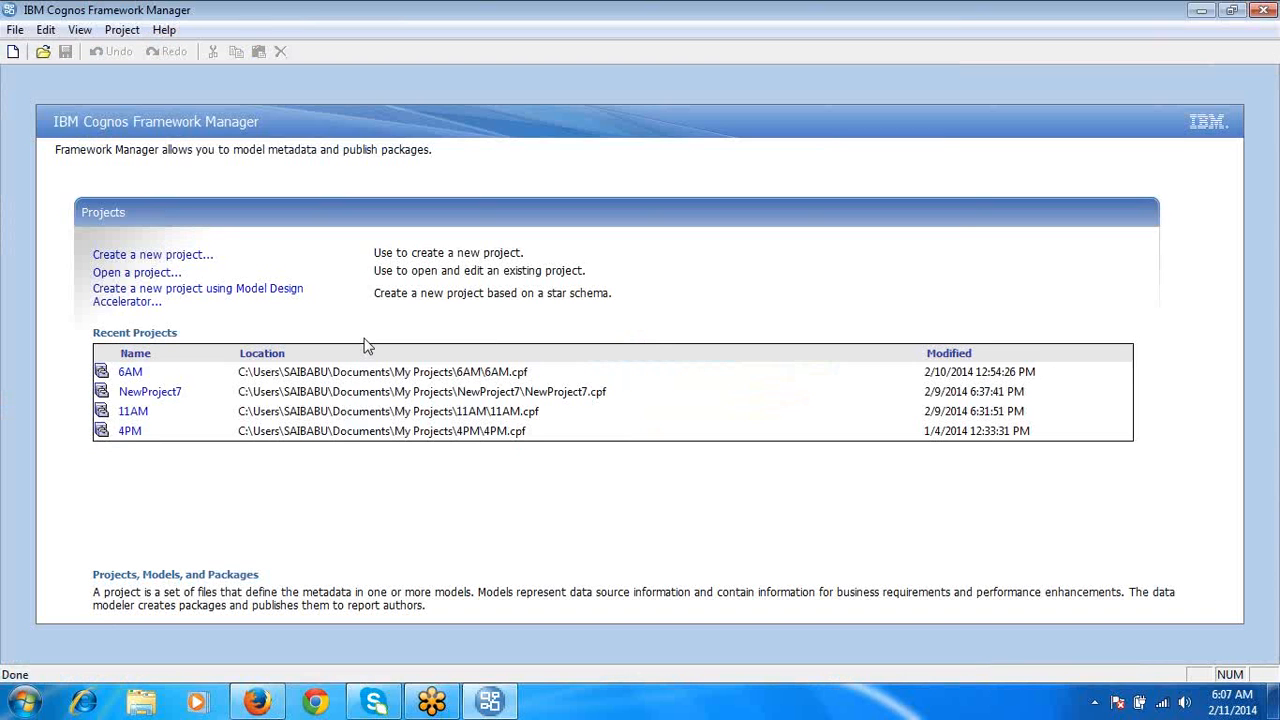
- Open the recent project 6AM
click(130, 372)
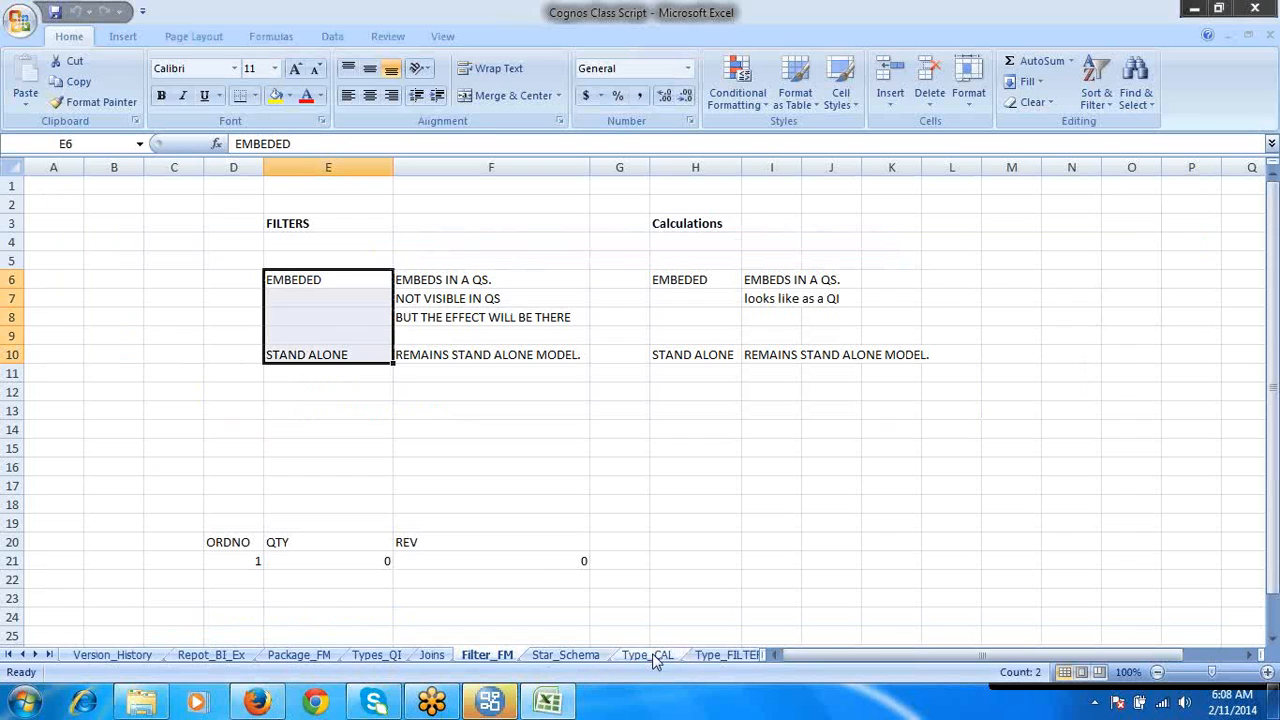
- Review the notes on embedded and stand-alone calculations in the Filter_FM sheet of the Cognos Class Script workbook
click(709, 226)
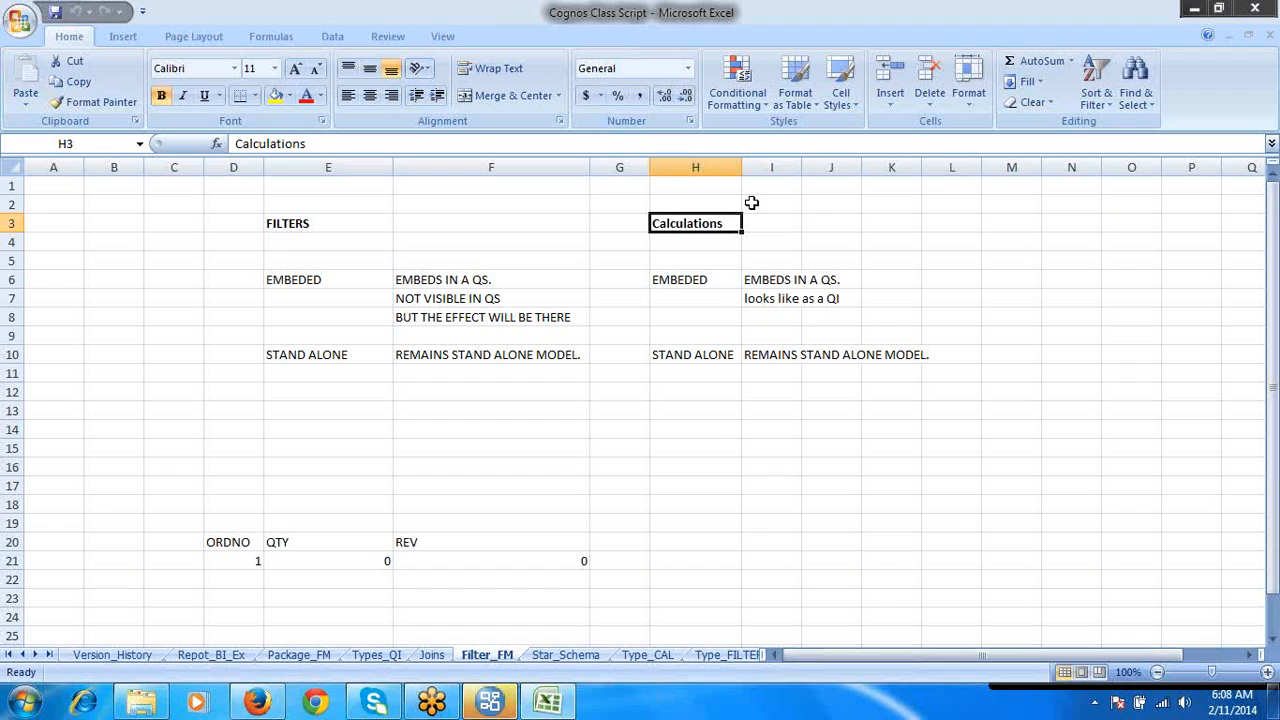
click(1016, 71)
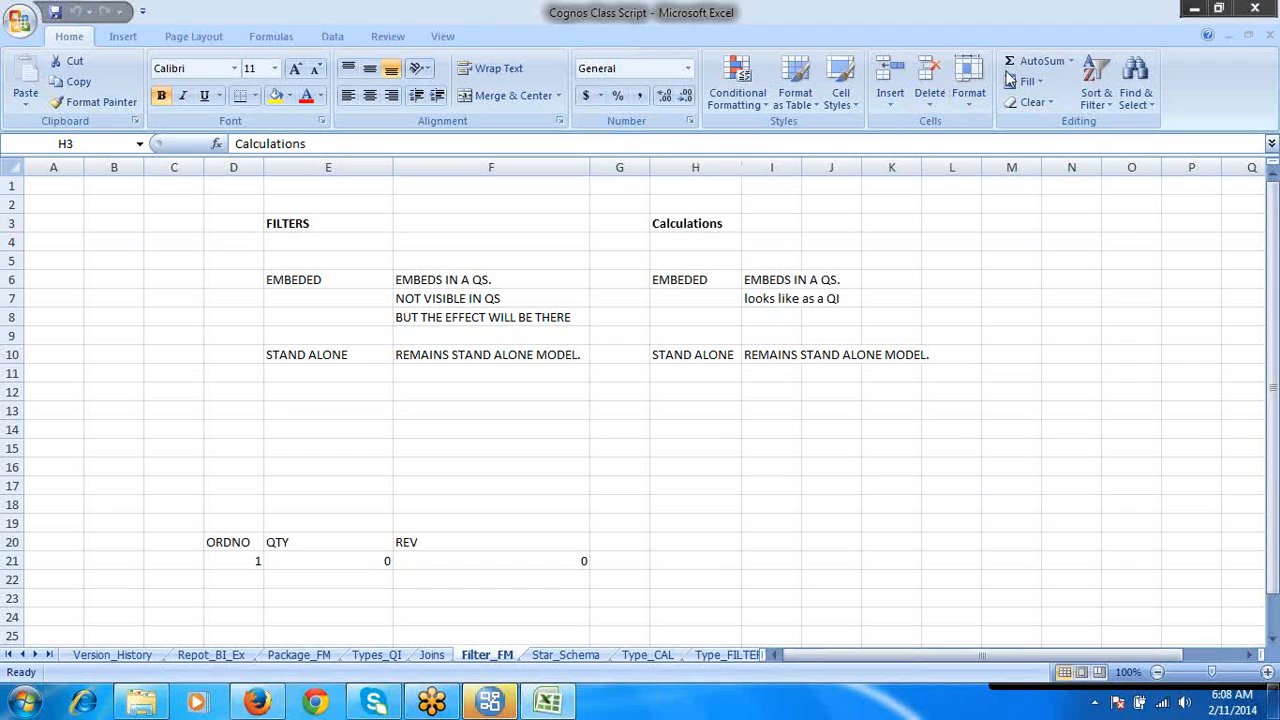
click(680, 223)
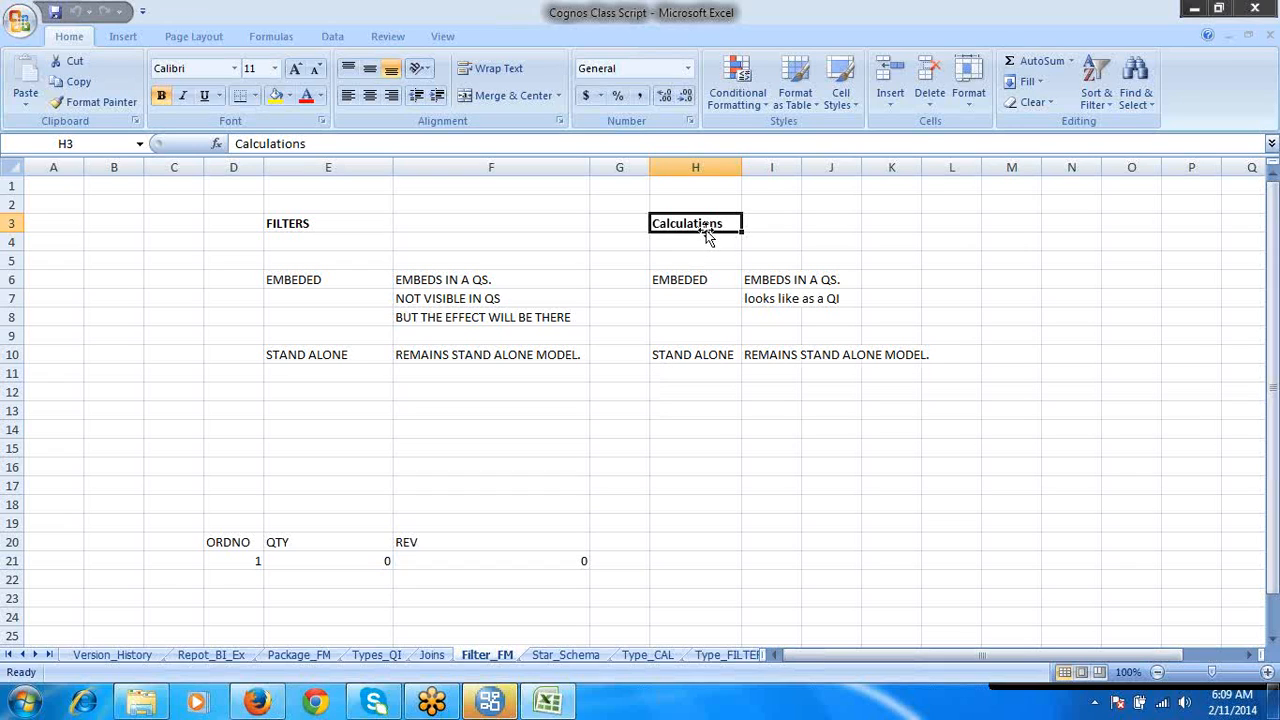
click(721, 282)
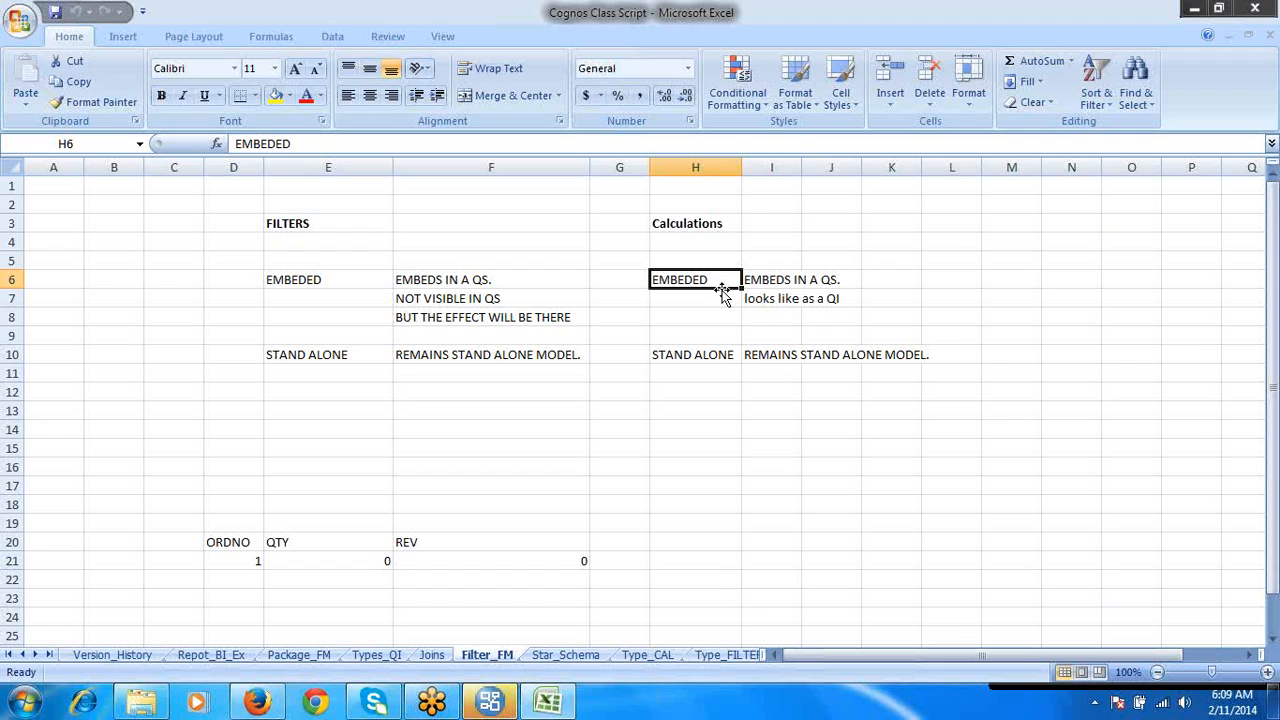
click(724, 355)
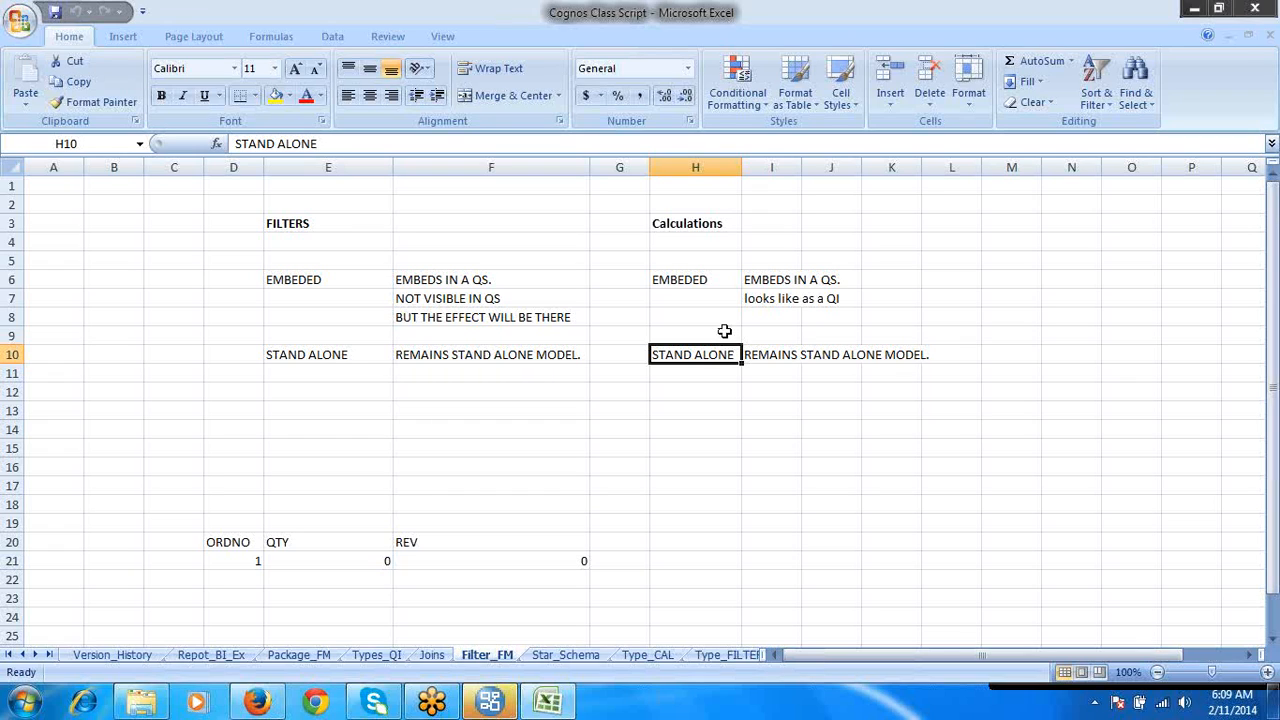
click(728, 298)
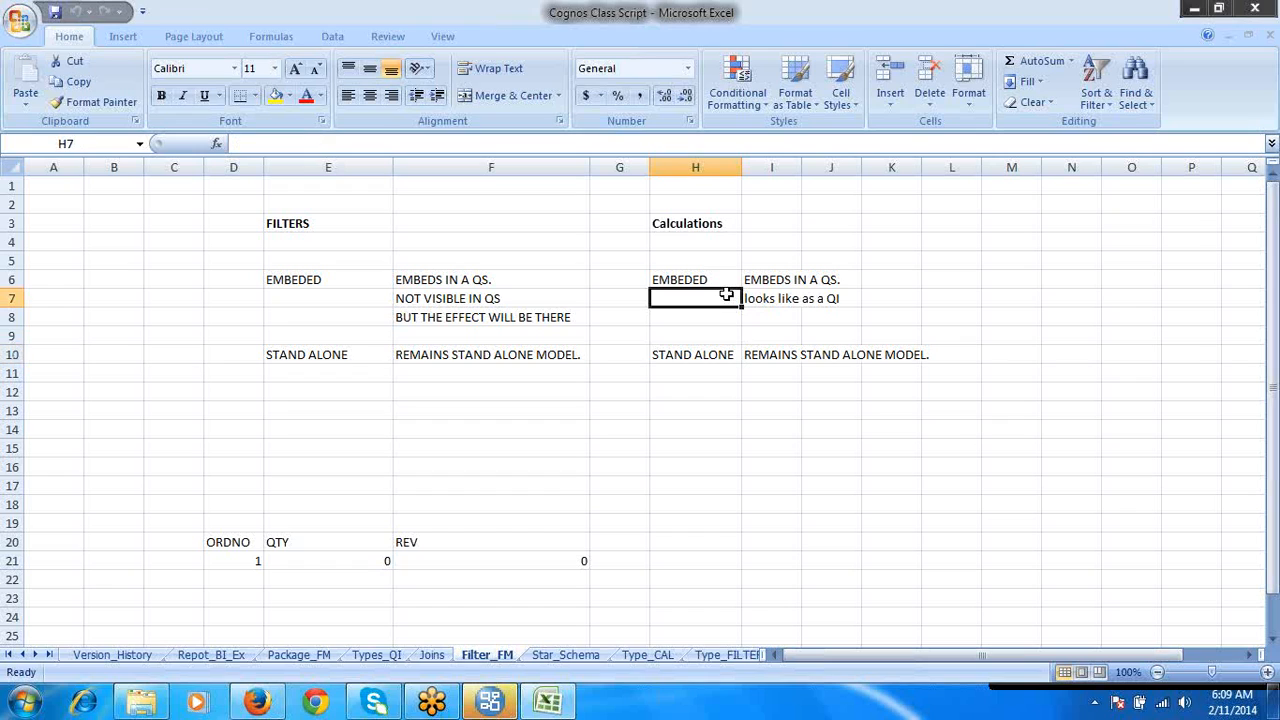
click(708, 282)
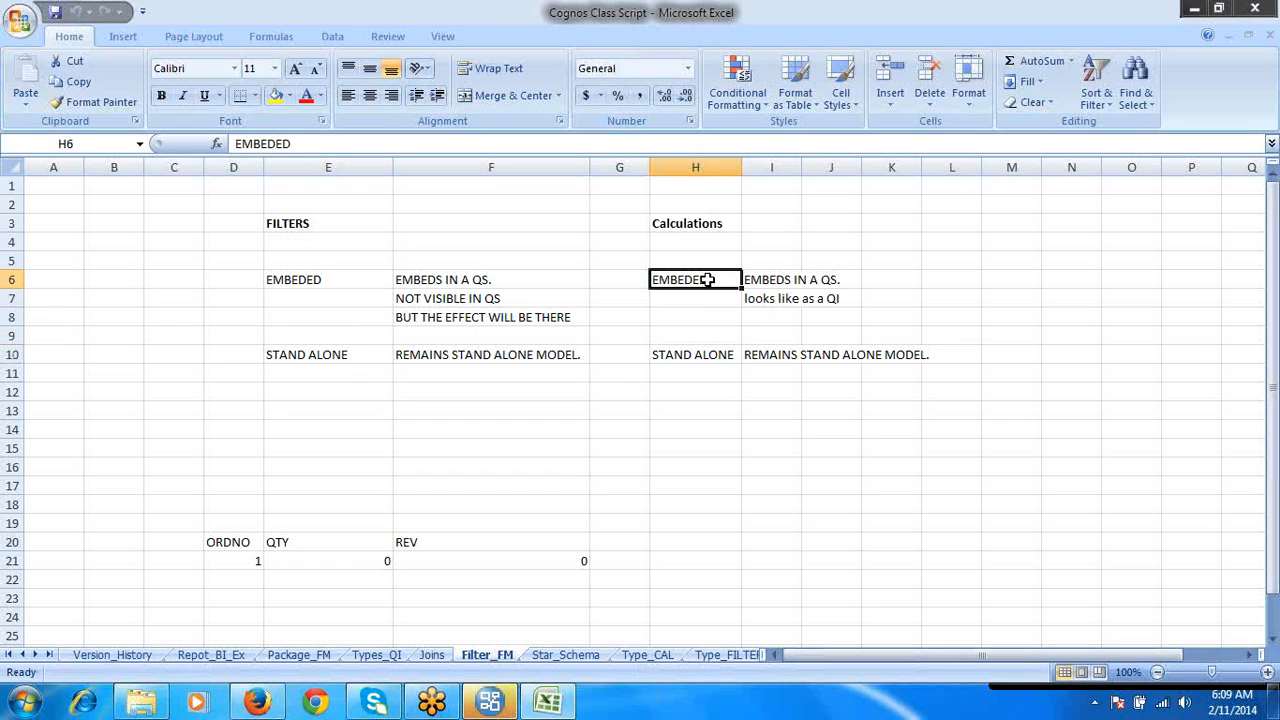
click(703, 352)
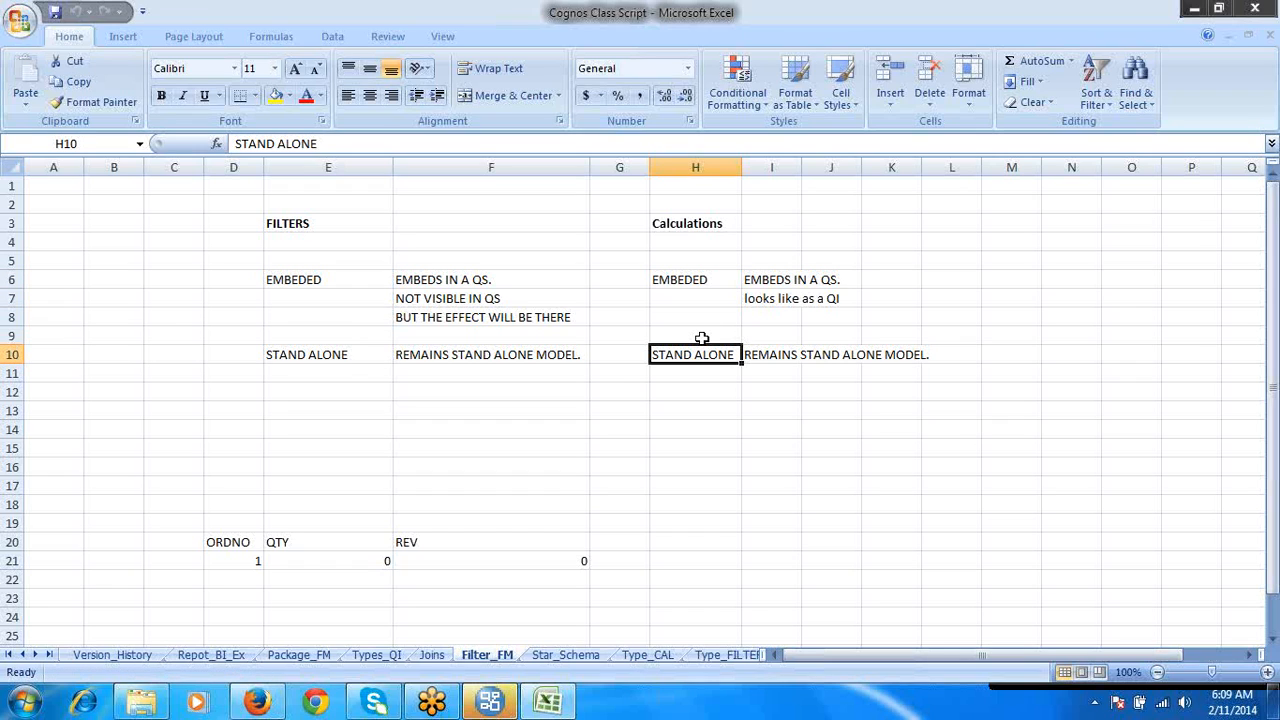
click(697, 280)
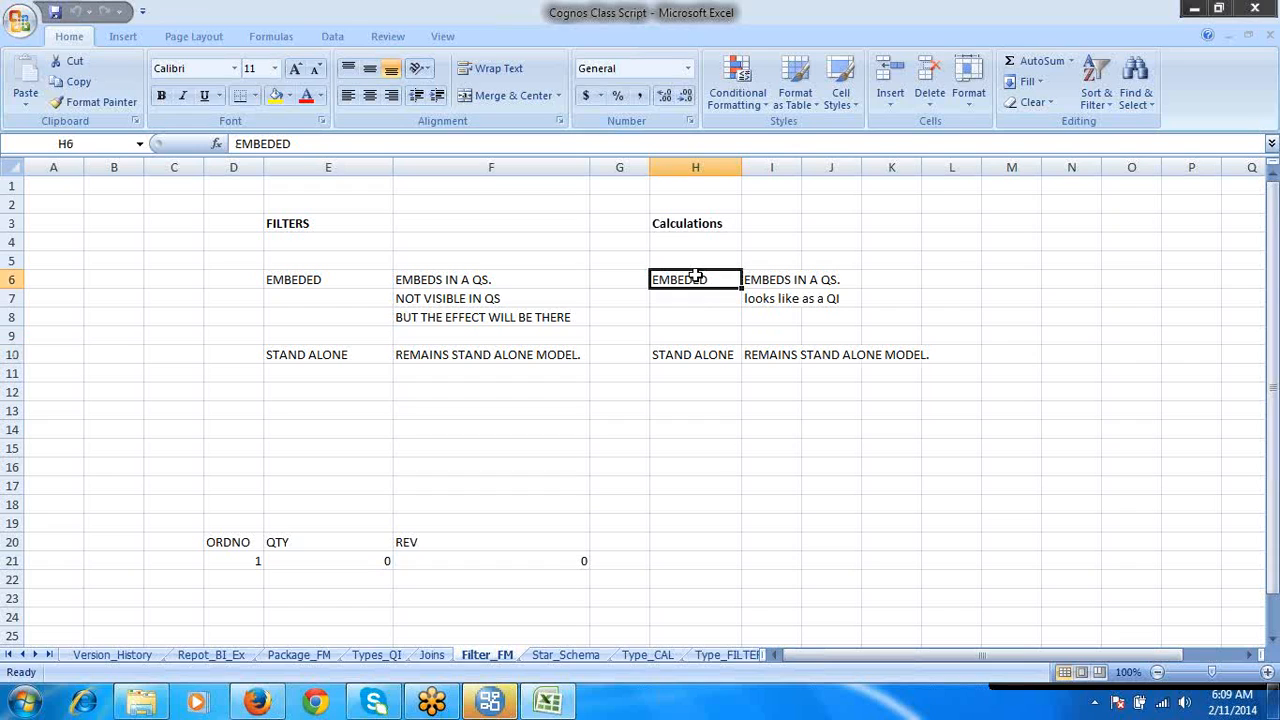
- Fit the width of column I to the calculation descriptions on the Filter_FM sheet
click(760, 279)
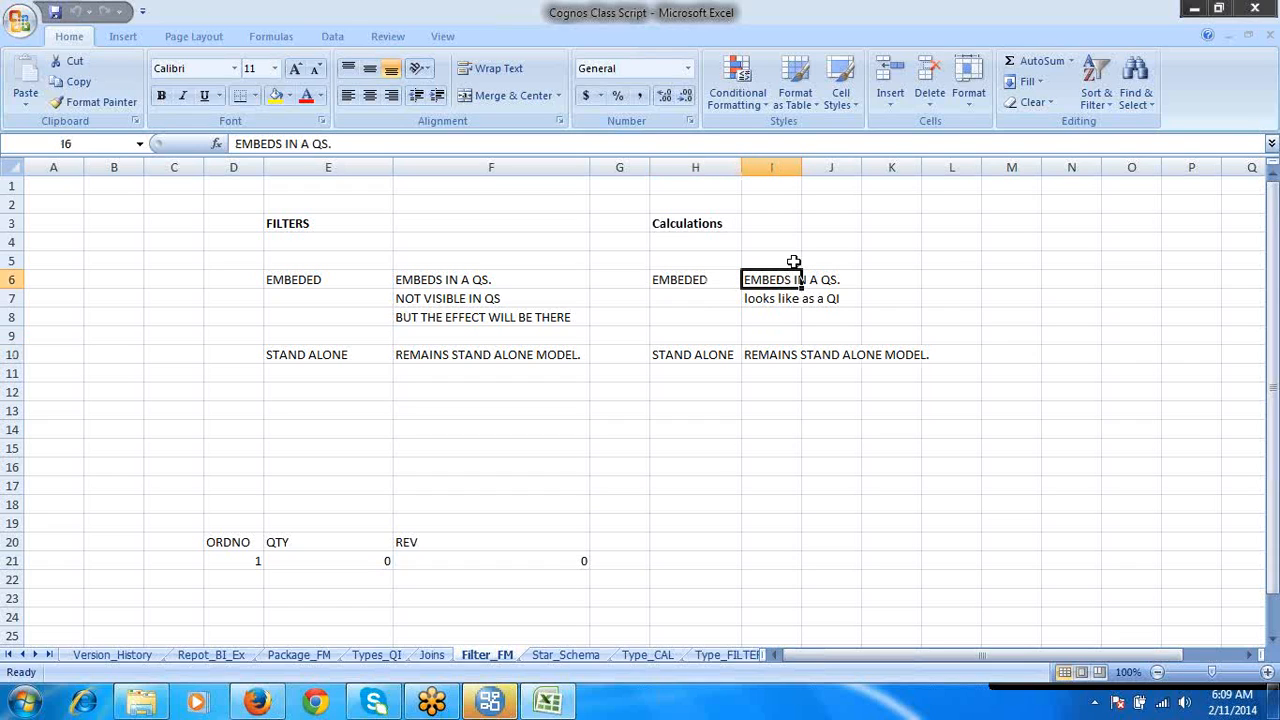
double_click(801, 167)
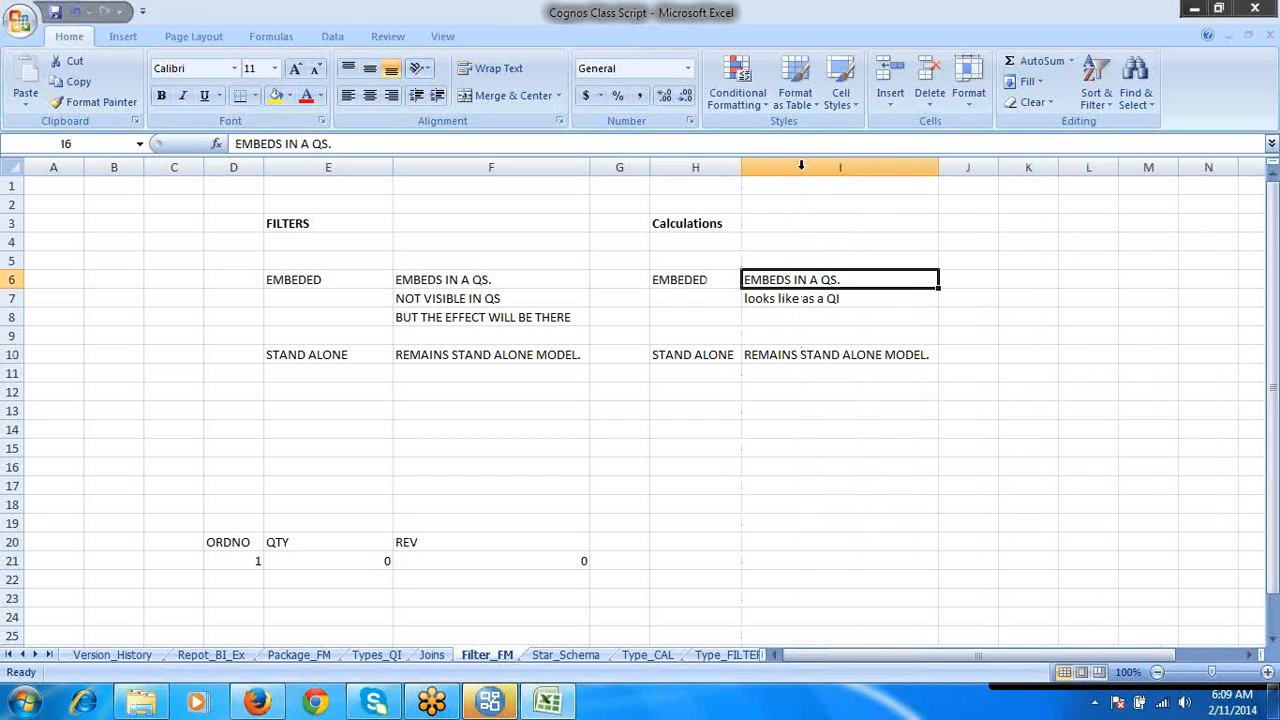
click(809, 302)
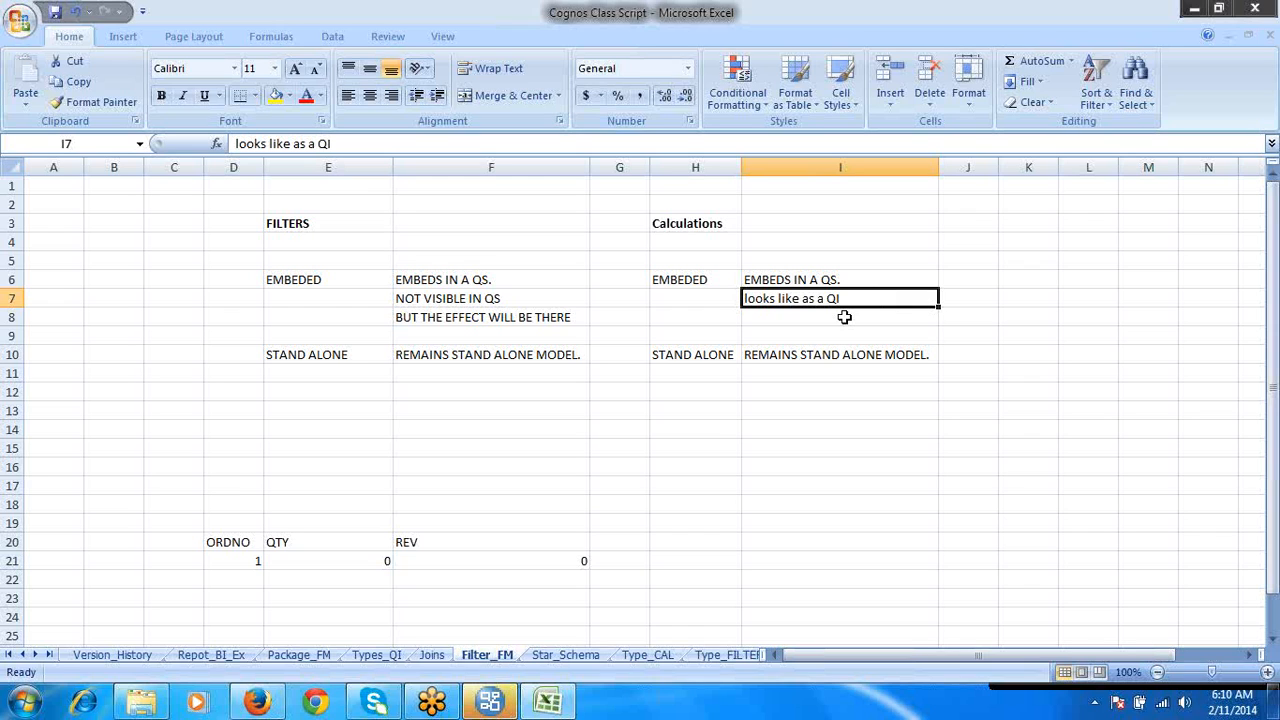
- Switch to IBM Cognos Framework Manager and expand the 11AMDS namespace and its ORDER_DETAILS query subject
click(491, 702)
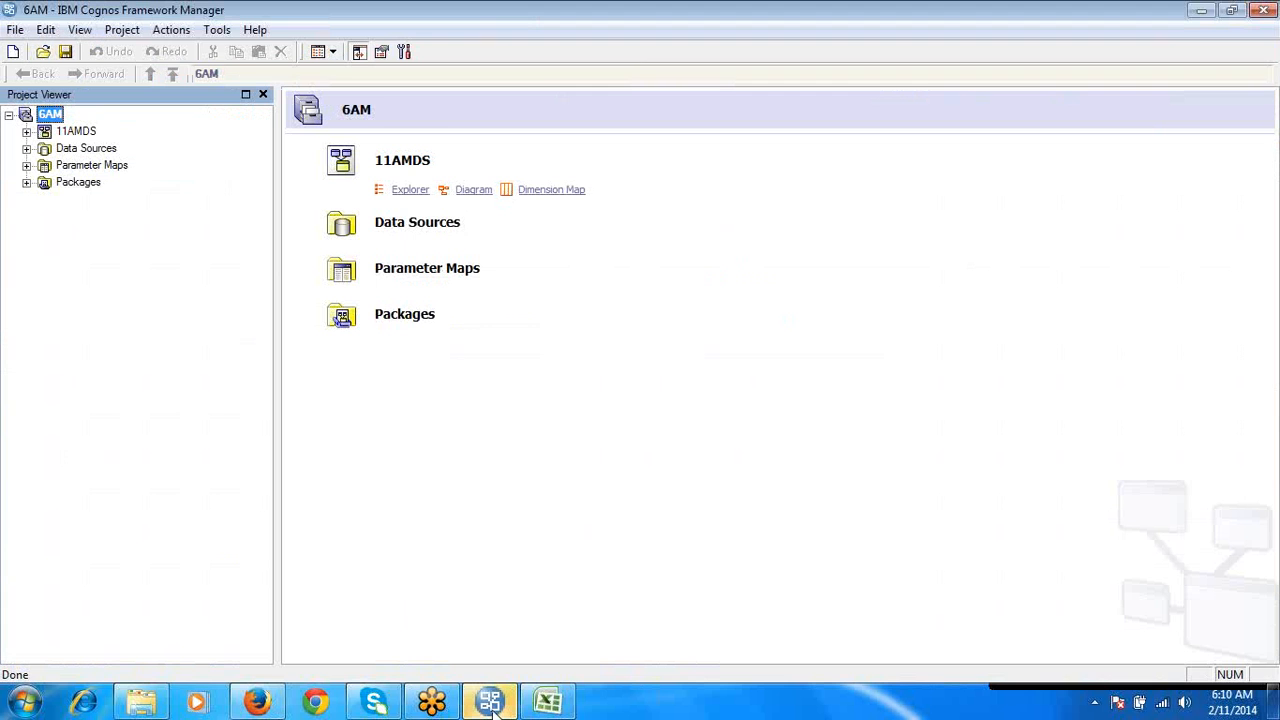
click(26, 132)
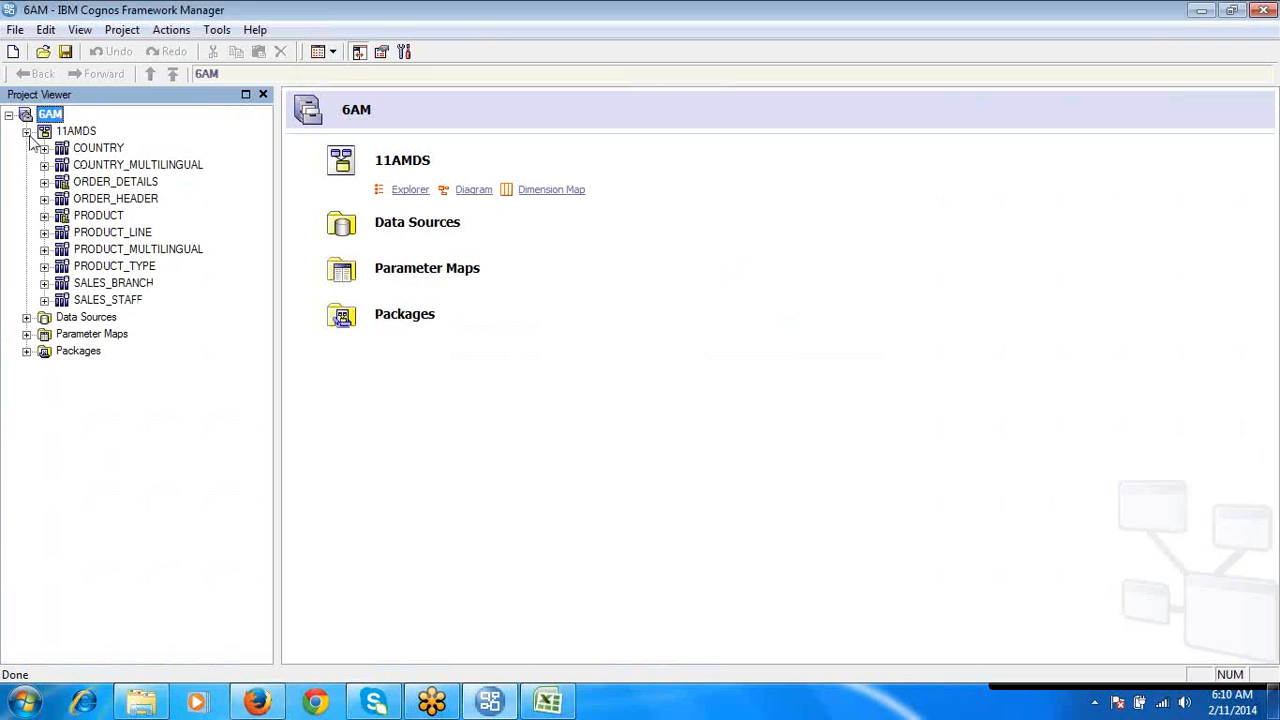
click(104, 184)
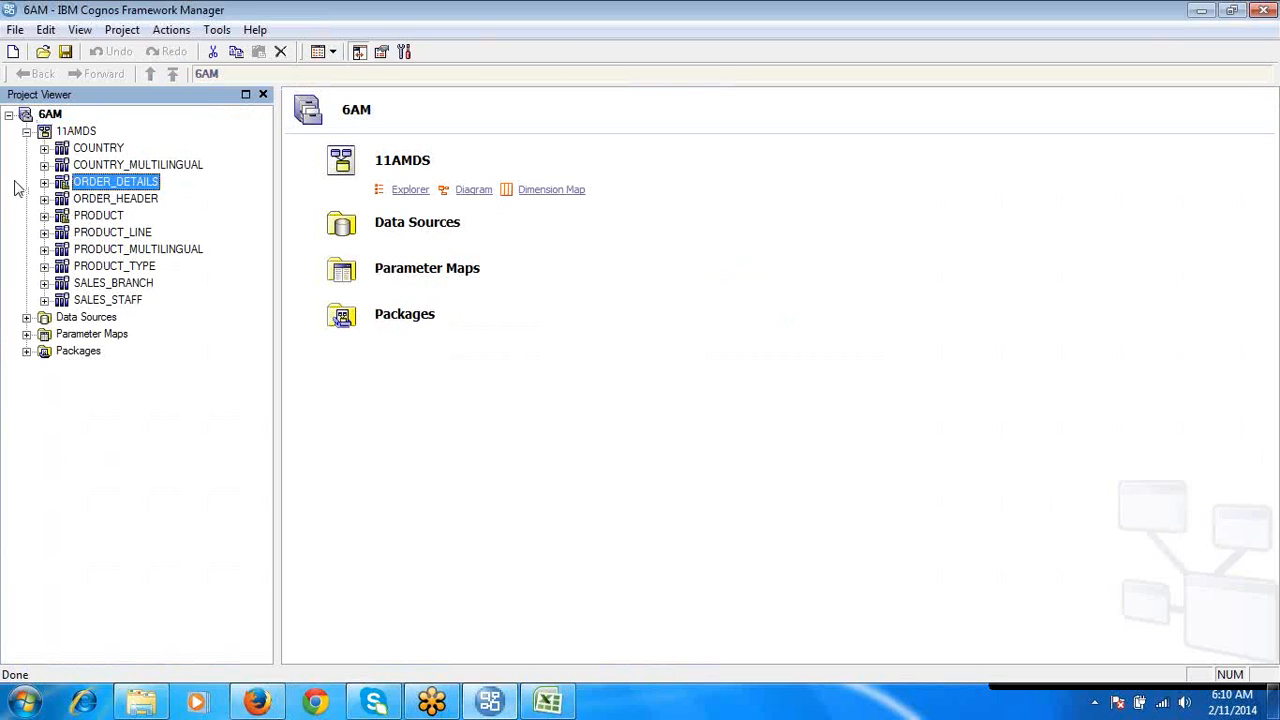
click(44, 182)
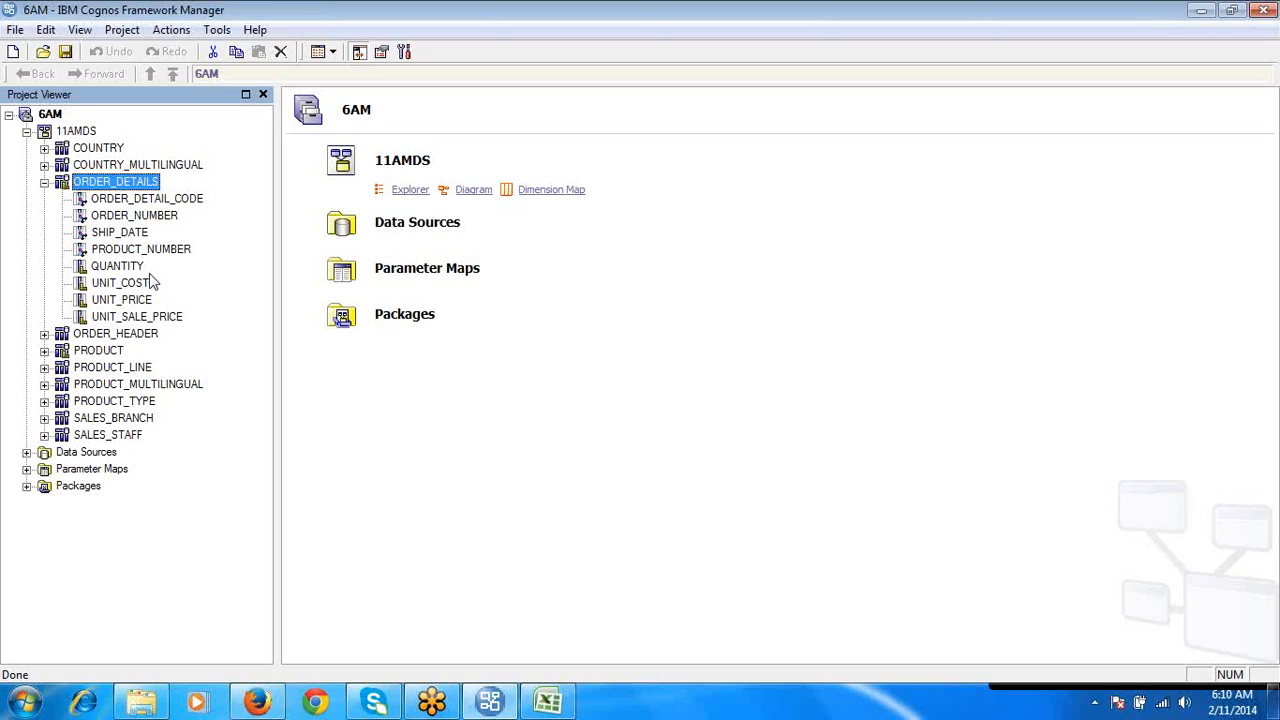
- Open the ORDER_DETAILS query subject definition and show its calculations
click(100, 184)
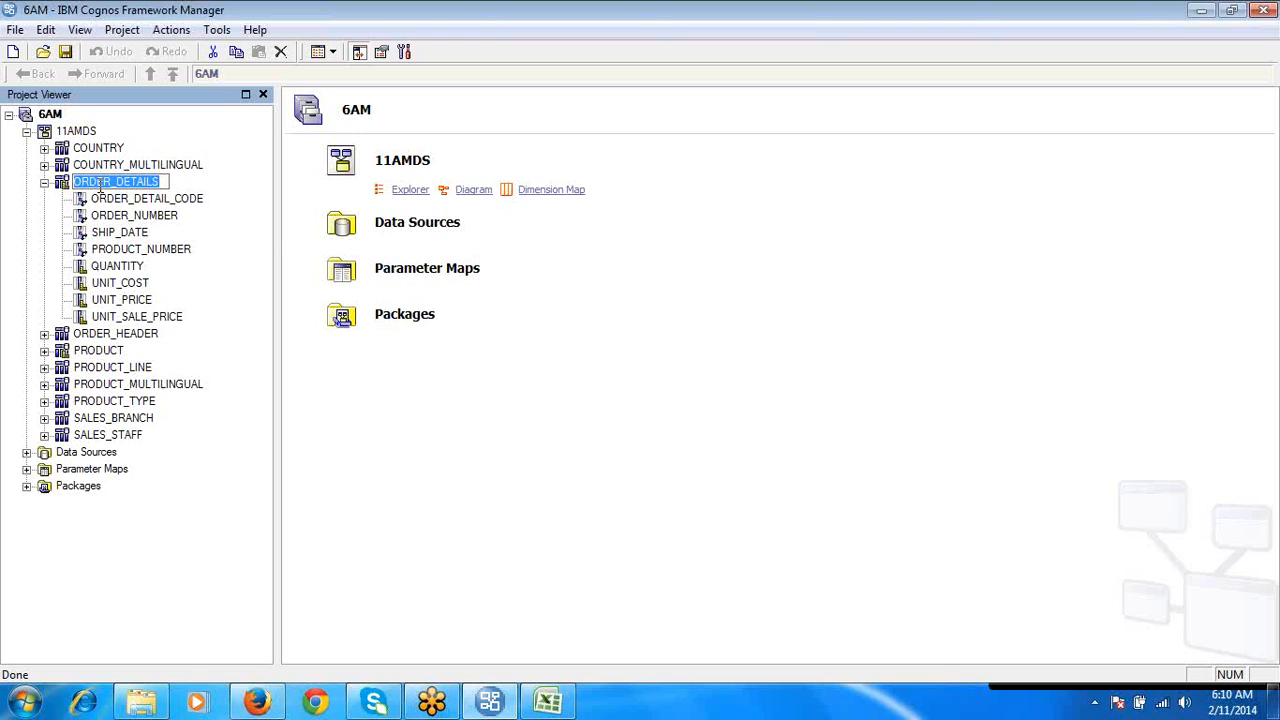
double_click(145, 190)
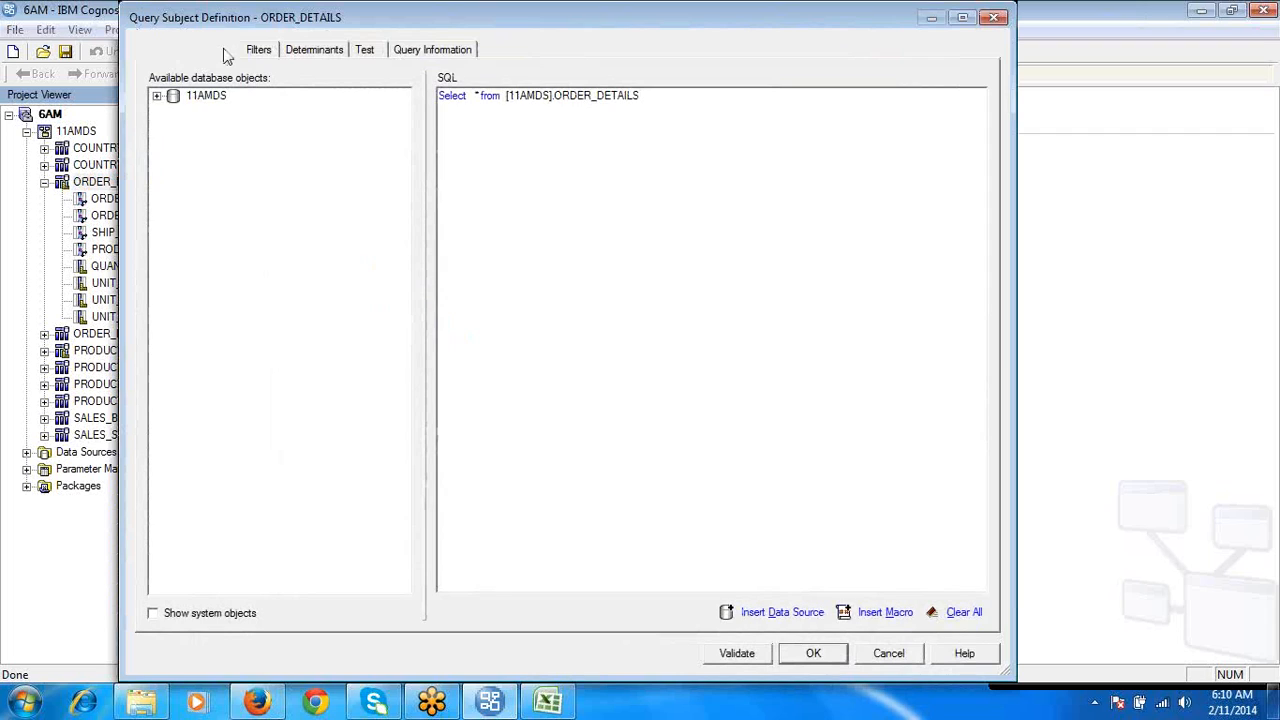
click(226, 54)
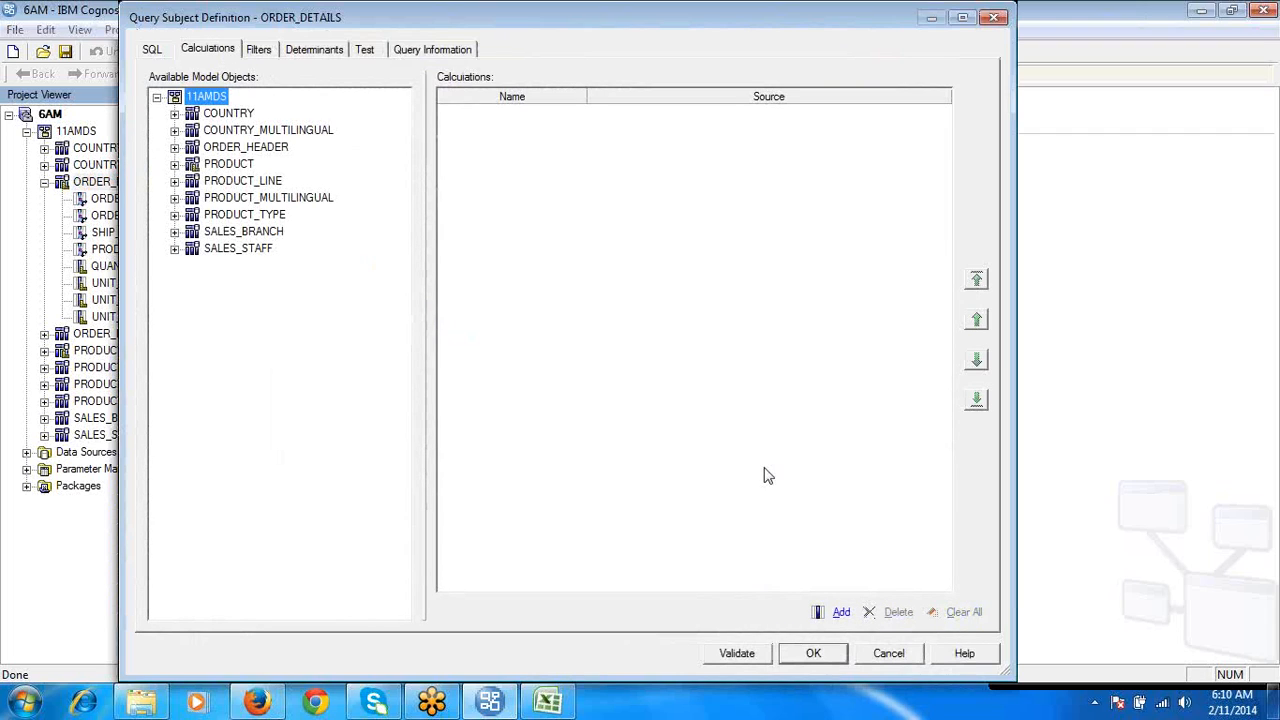
- Add a calculation named REV to ORDER_DETAILS, defined as QUANTITY multiplied by UNIT_SALE_PRICE
click(841, 612)
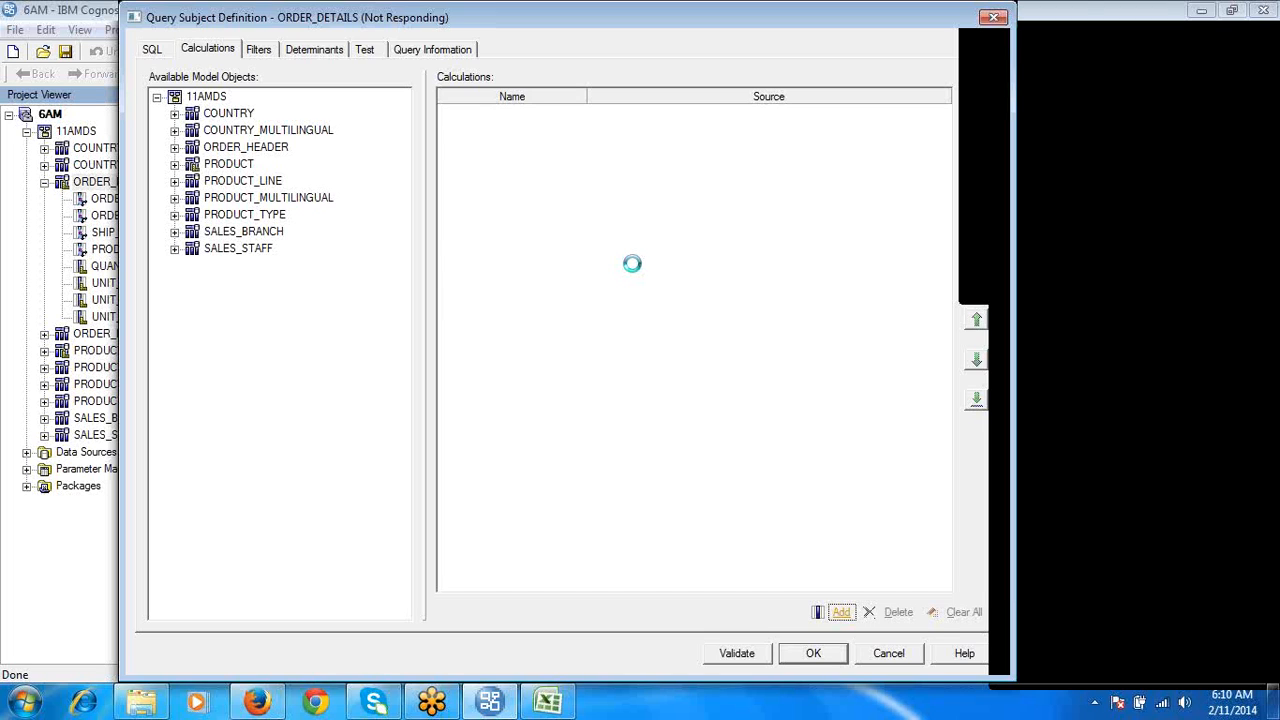
text(R)
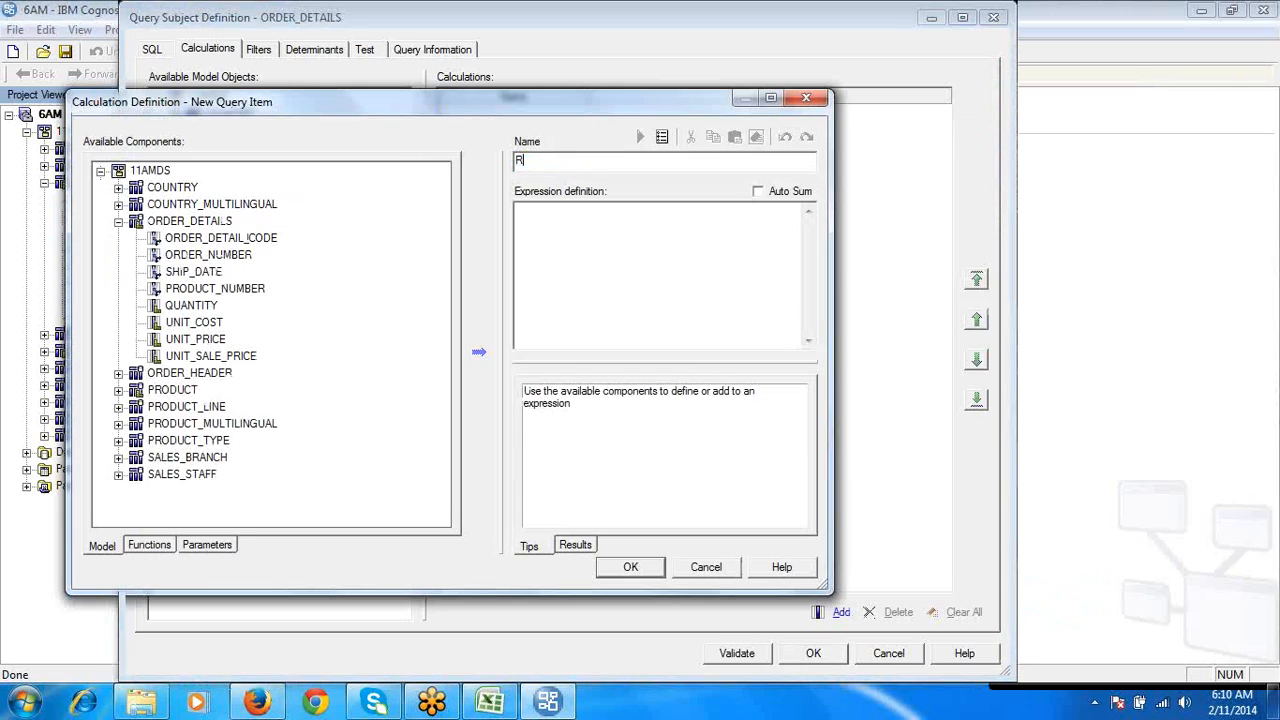
text(EV)
click(610, 261)
double_click(195, 305)
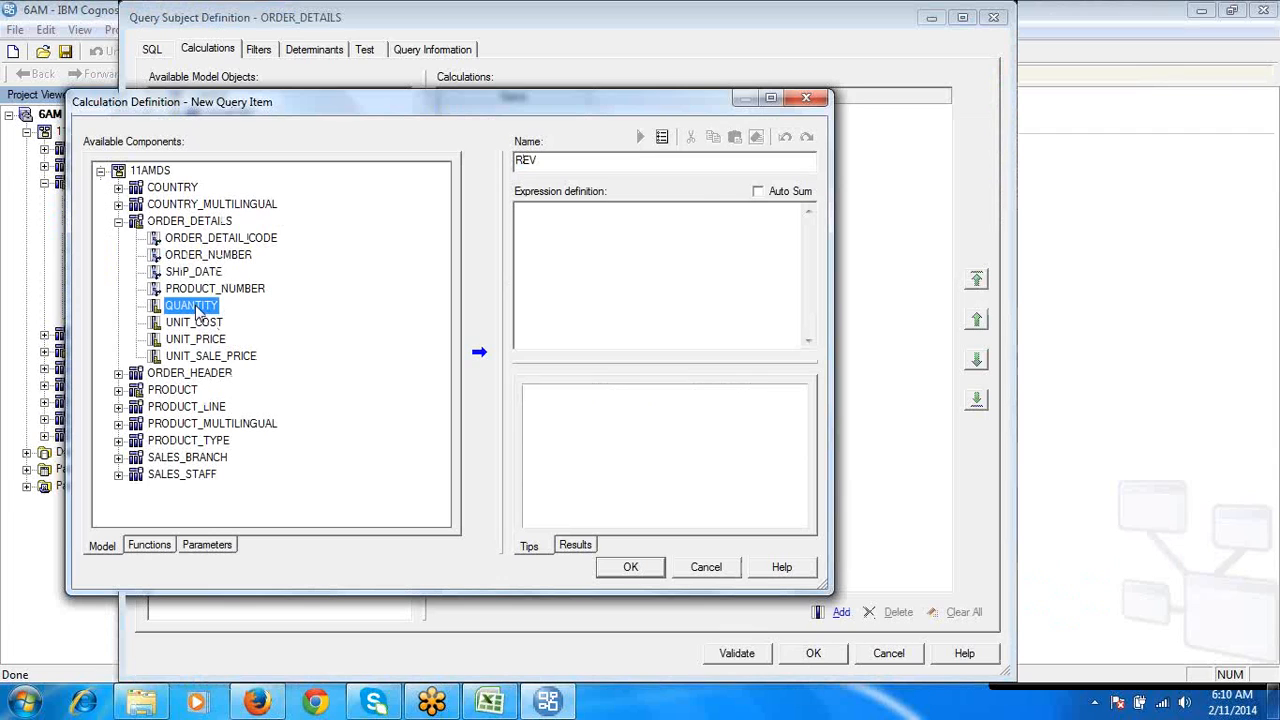
text(*)
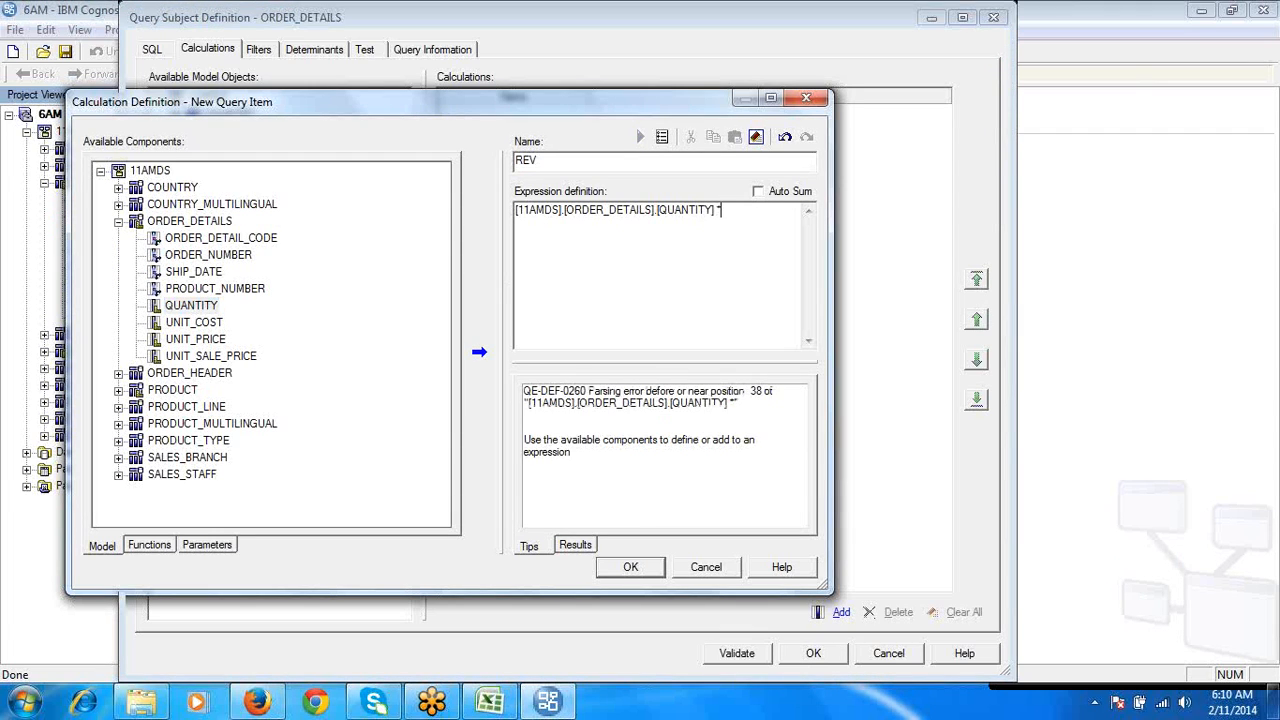
double_click(226, 357)
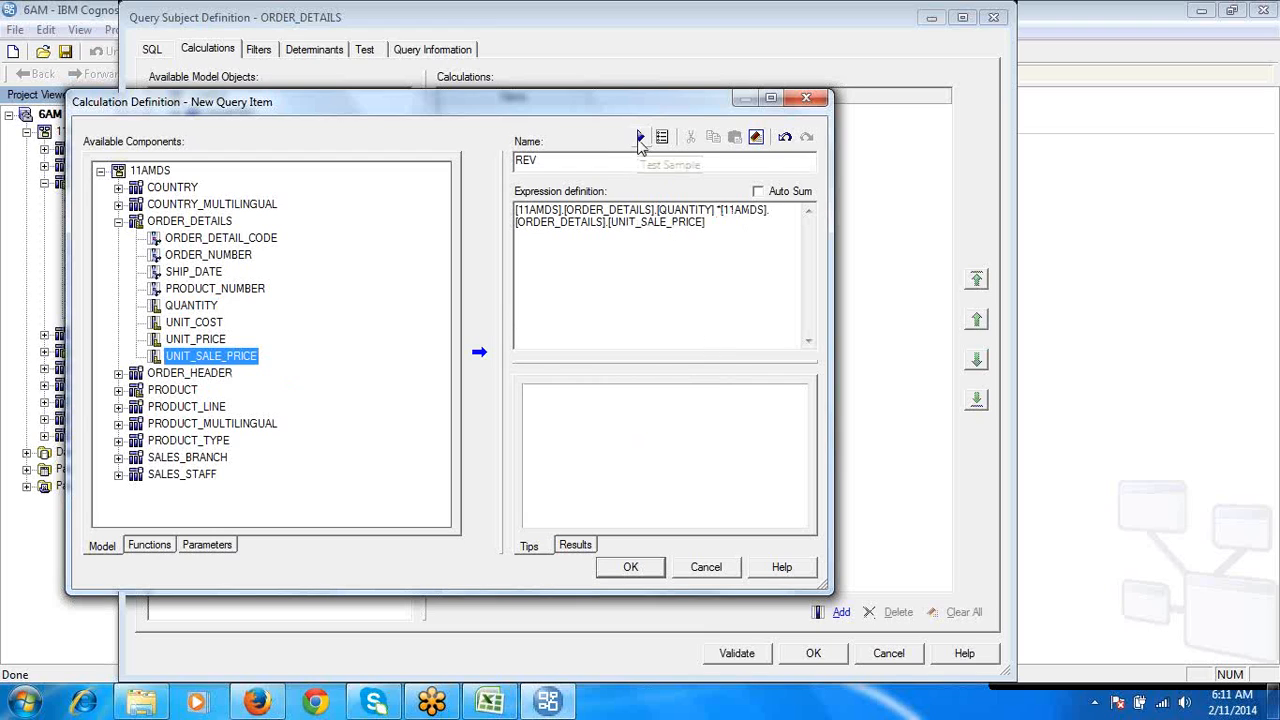
- Test the REV calculation without and with Auto Sum, then save it in the ORDER_DETAILS query subject
click(640, 138)
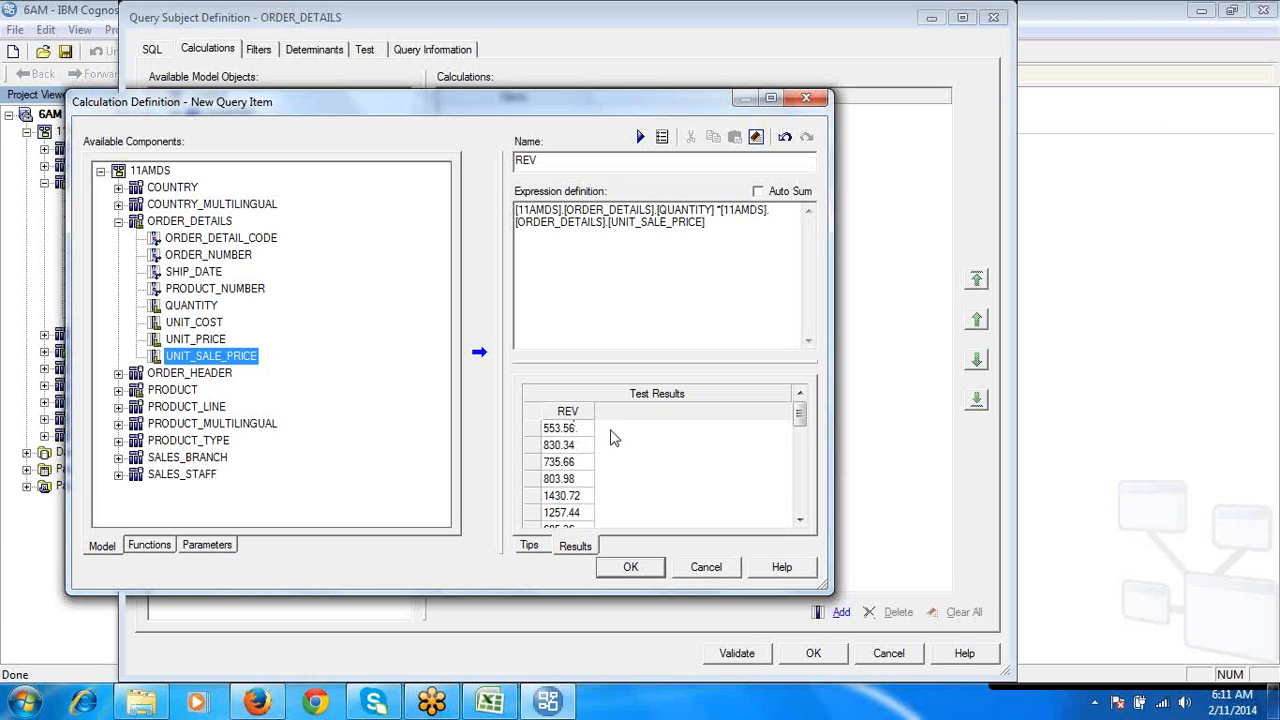
click(758, 192)
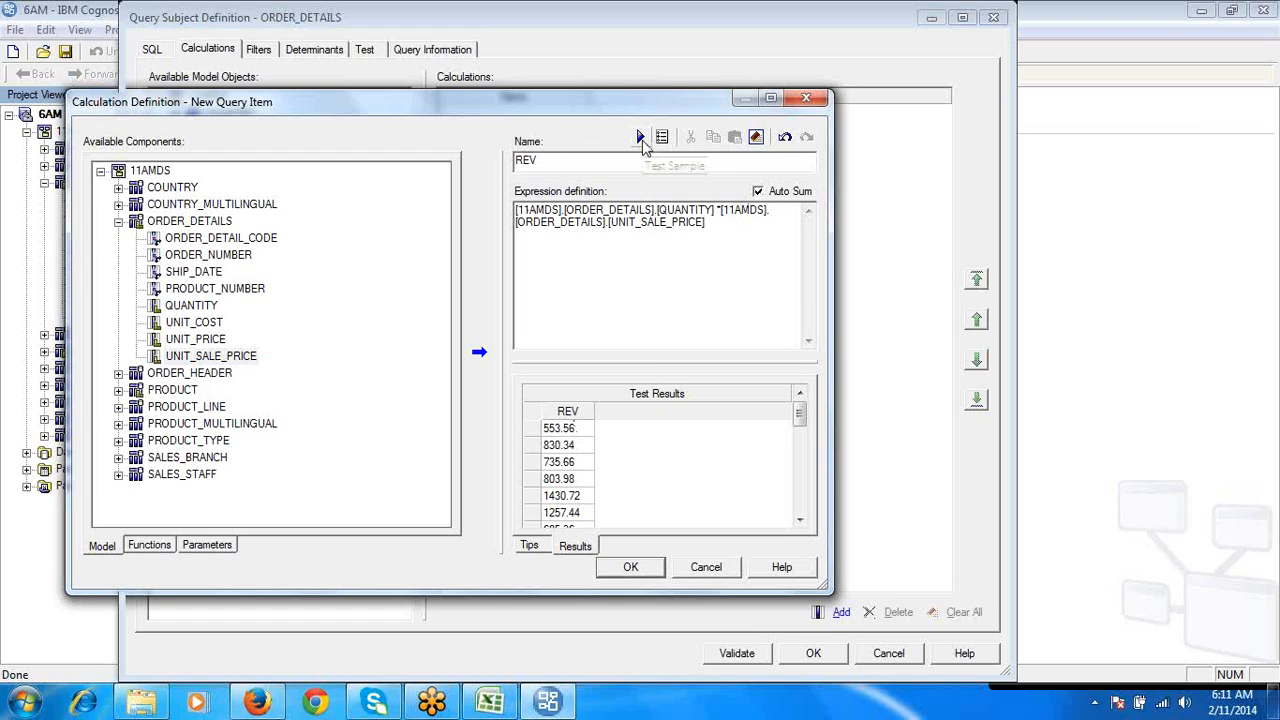
click(641, 137)
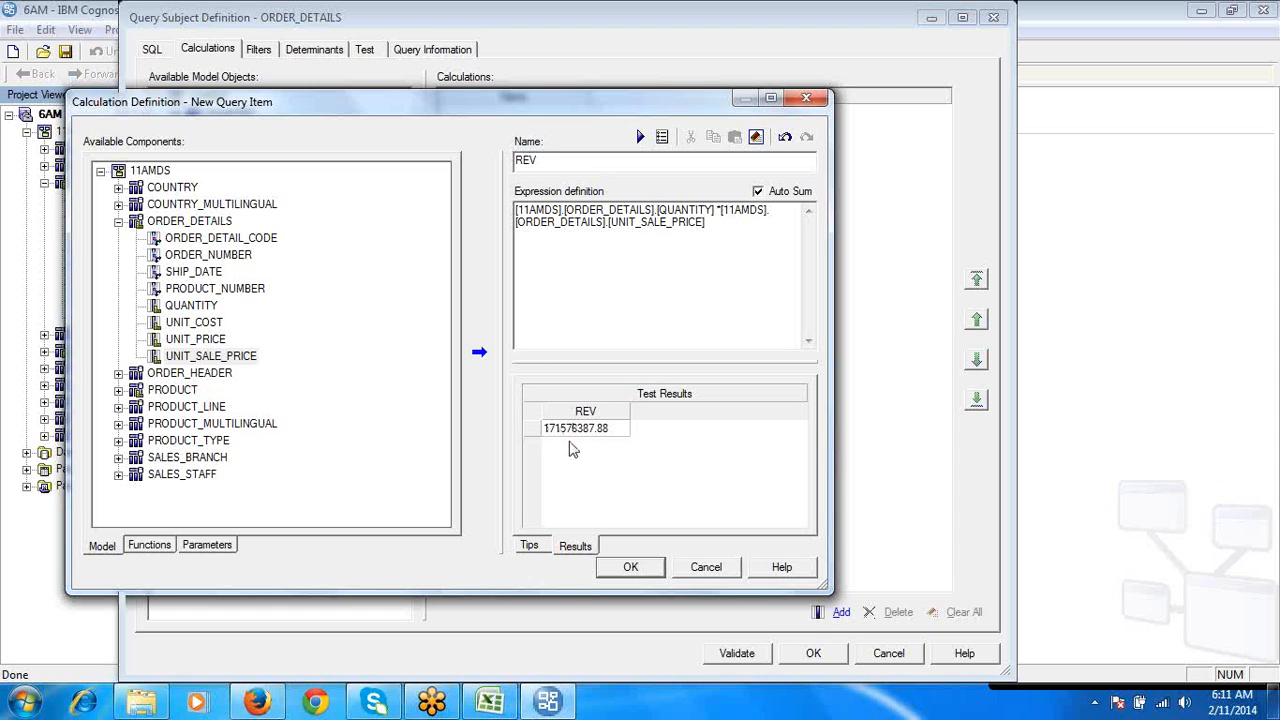
click(632, 568)
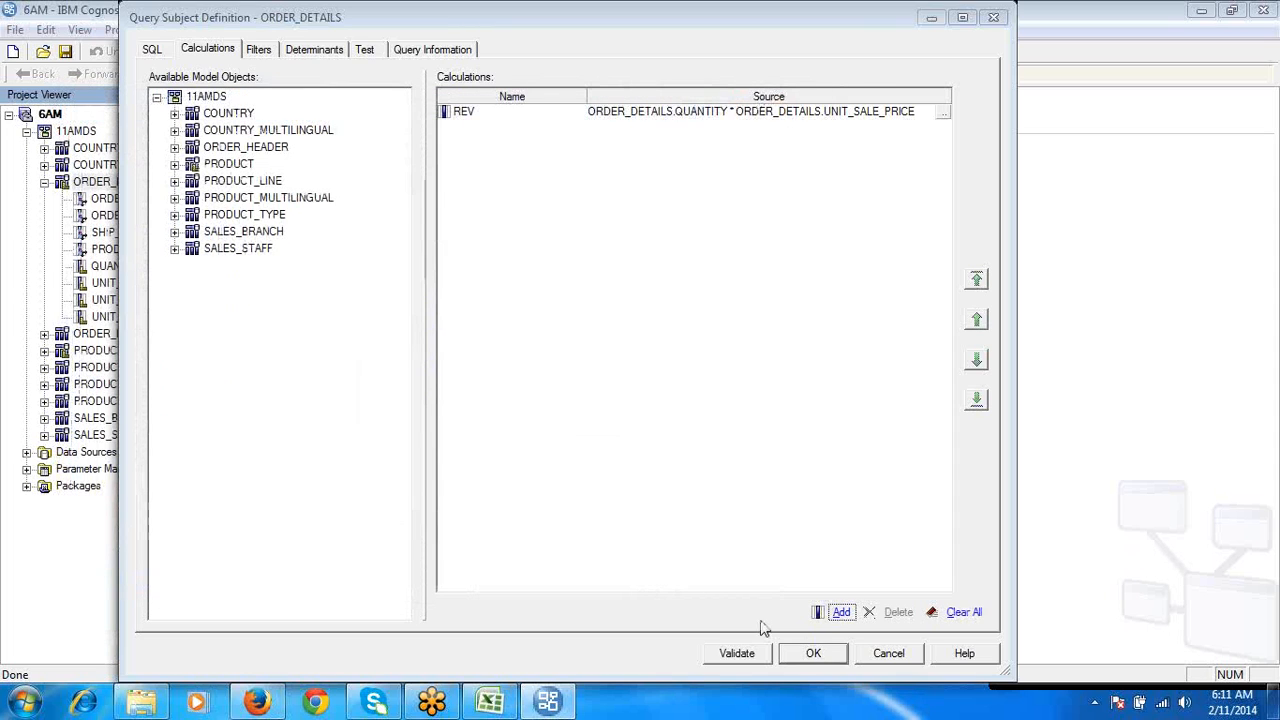
click(800, 657)
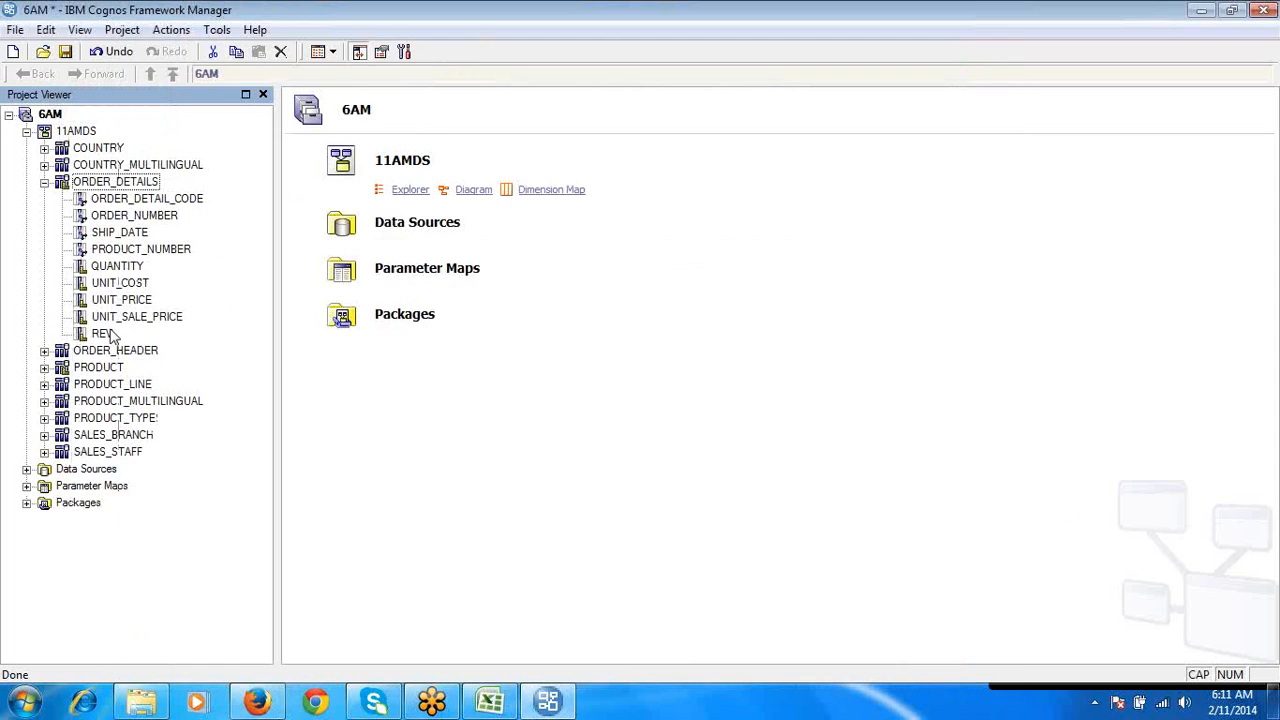
- Examine the REV calculation alongside the other query items of ORDER_DETAILS in the project tree
click(104, 333)
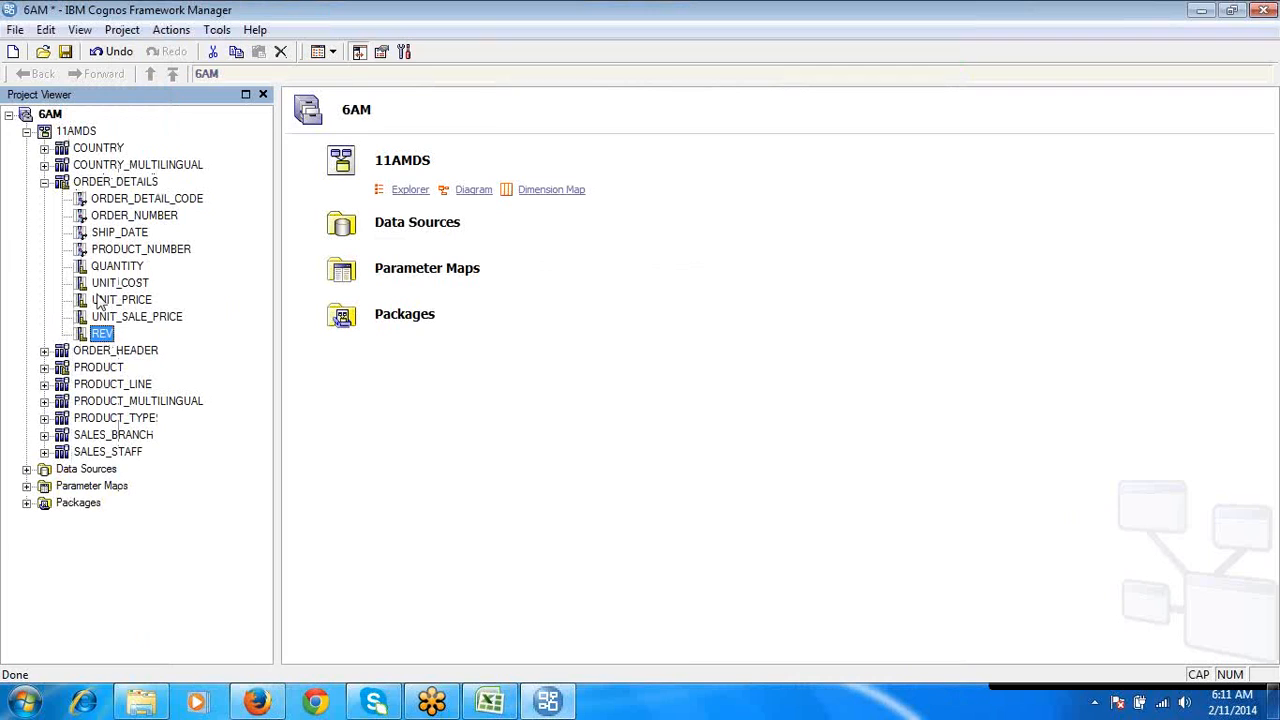
click(128, 186)
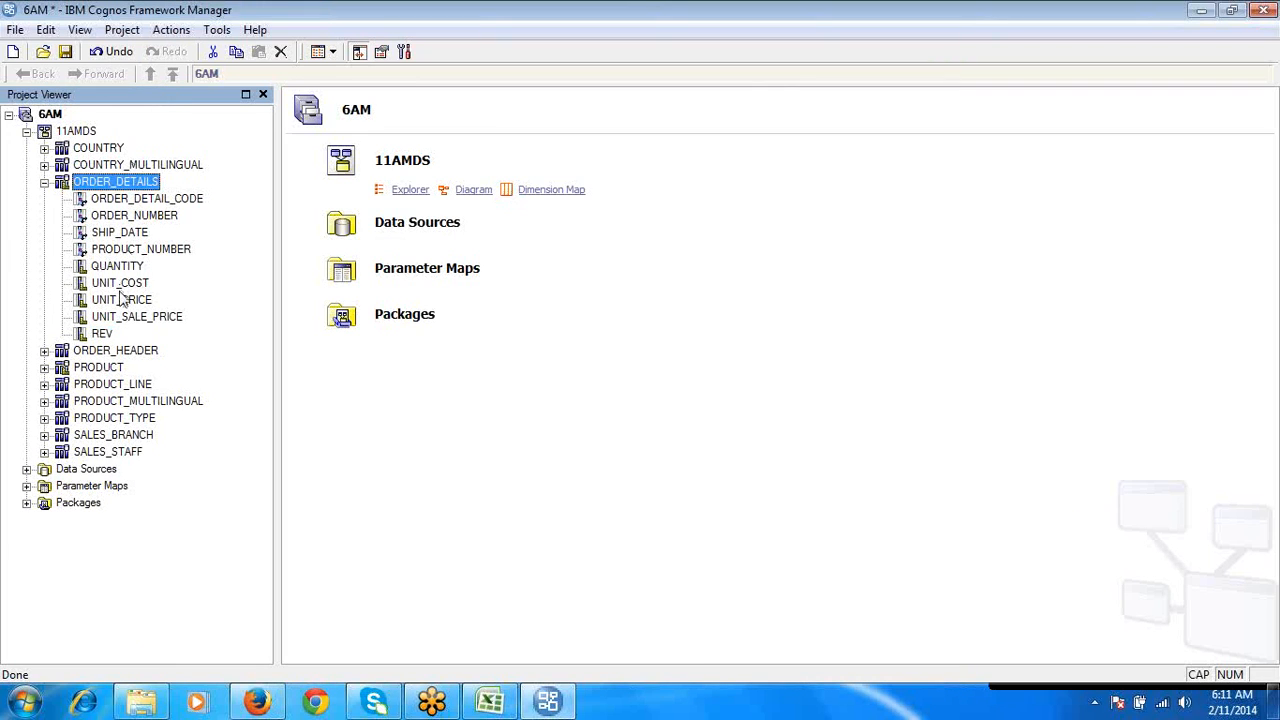
click(104, 333)
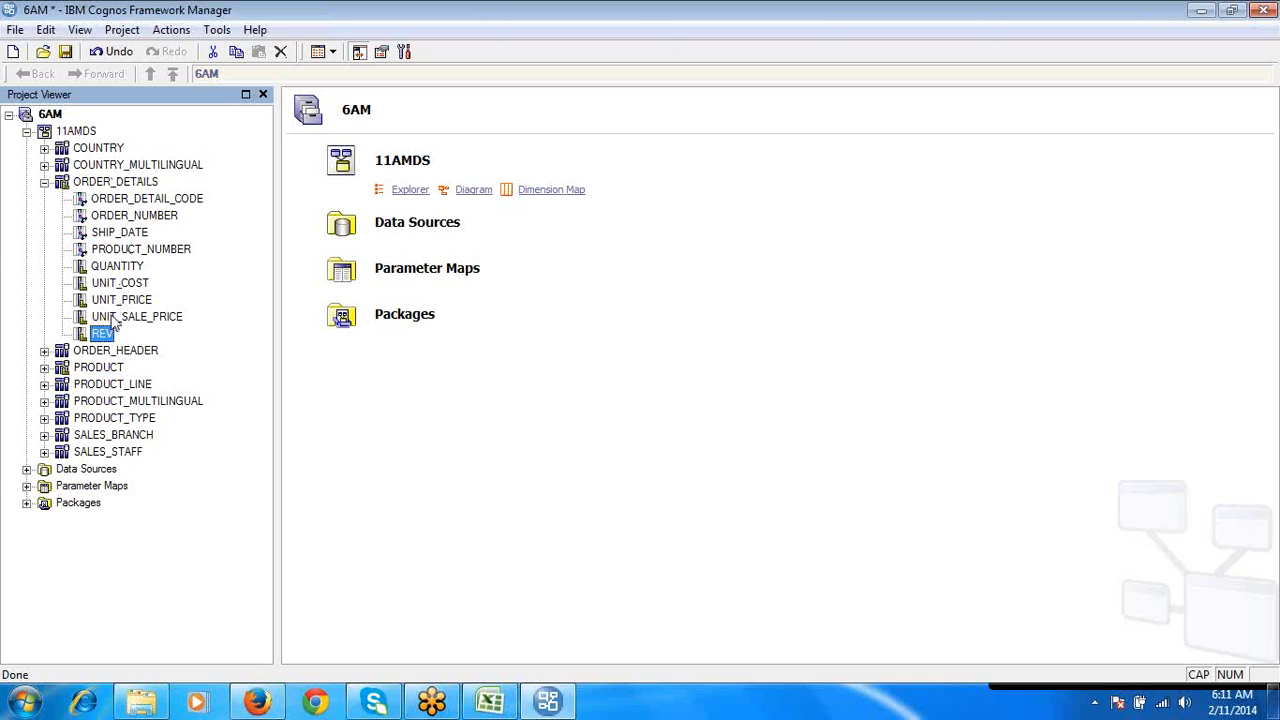
click(110, 316)
click(110, 300)
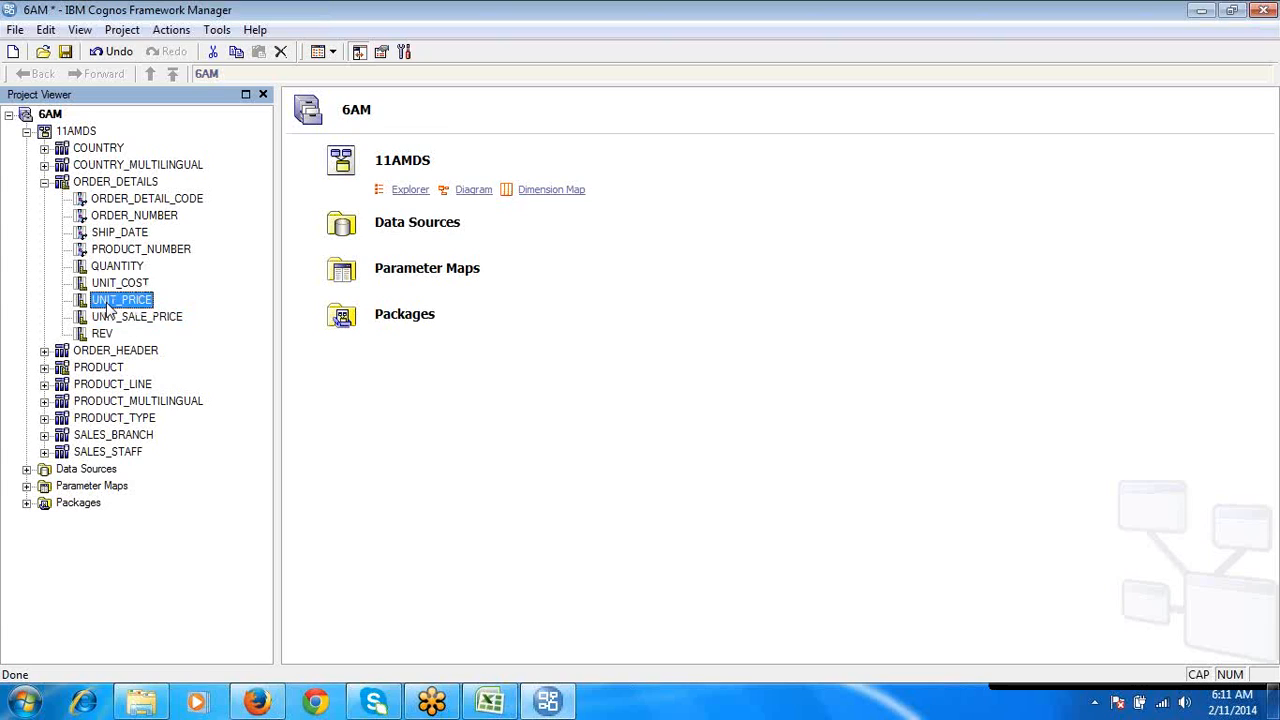
click(108, 334)
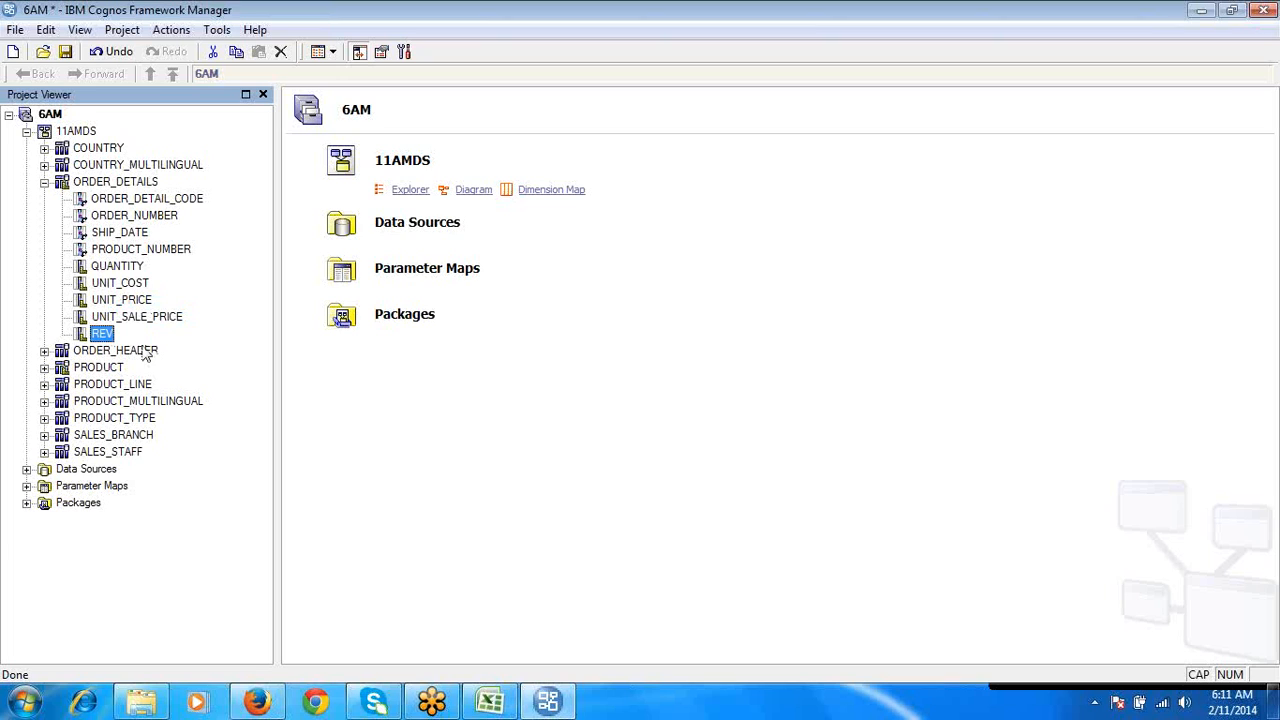
- Expand the ORDER_HEADER query subject, locate ORDER_DATE, and open the ORDER_HEADER definition at its calculations
click(124, 352)
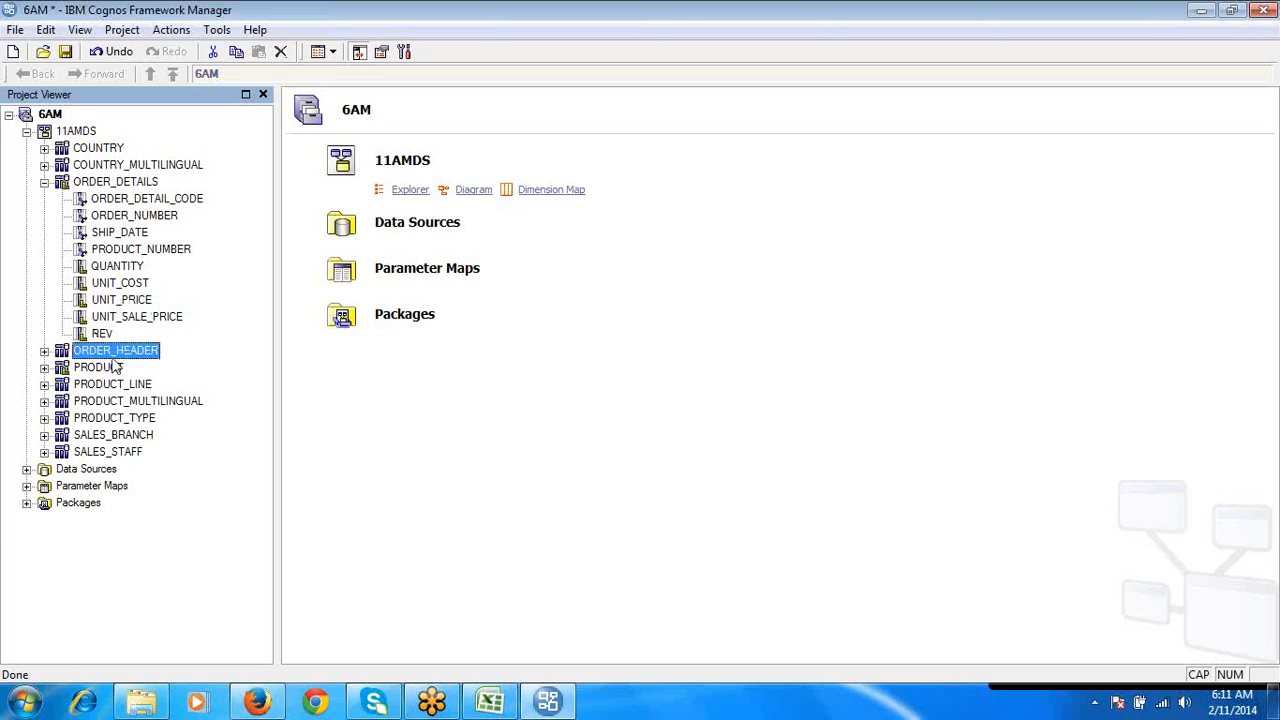
click(44, 351)
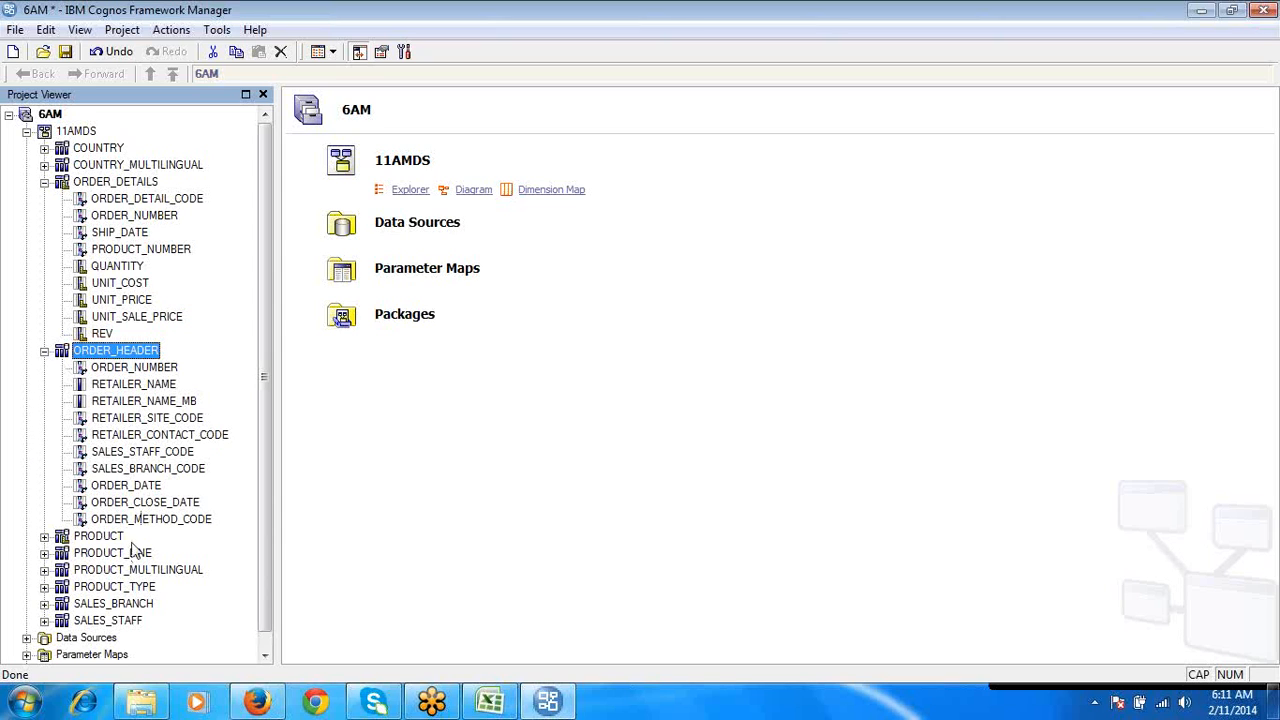
click(140, 487)
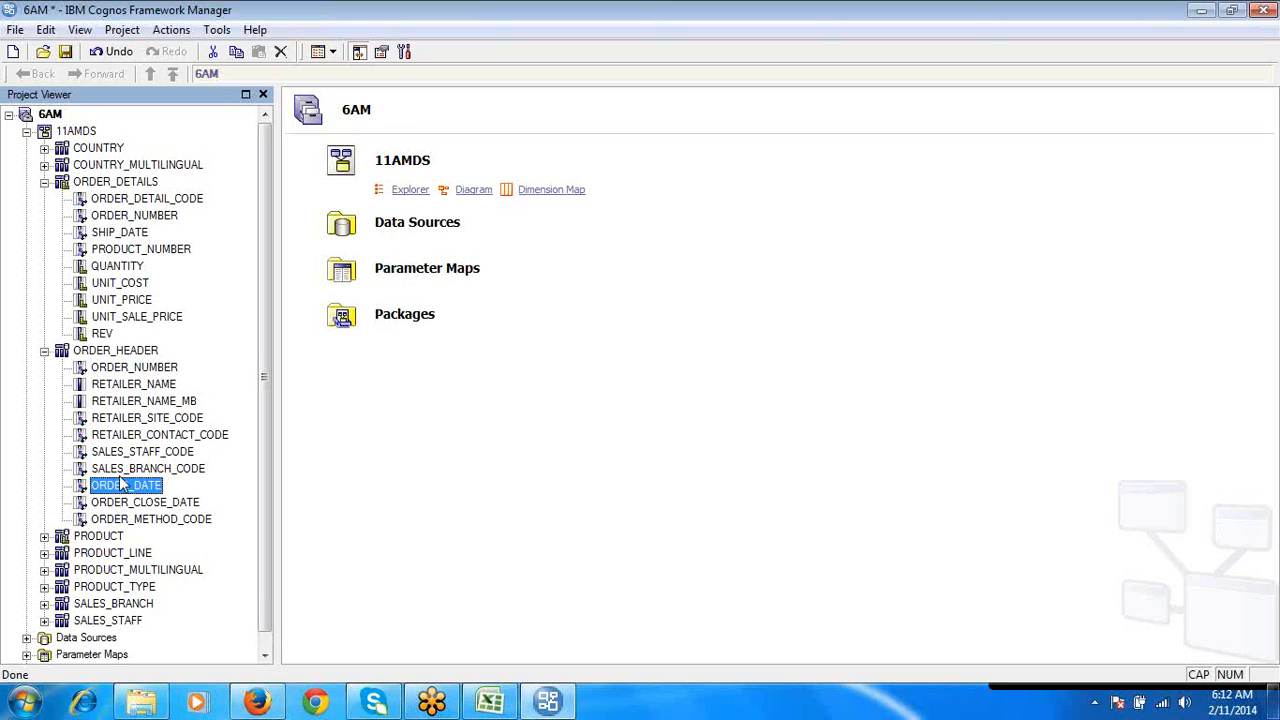
click(100, 352)
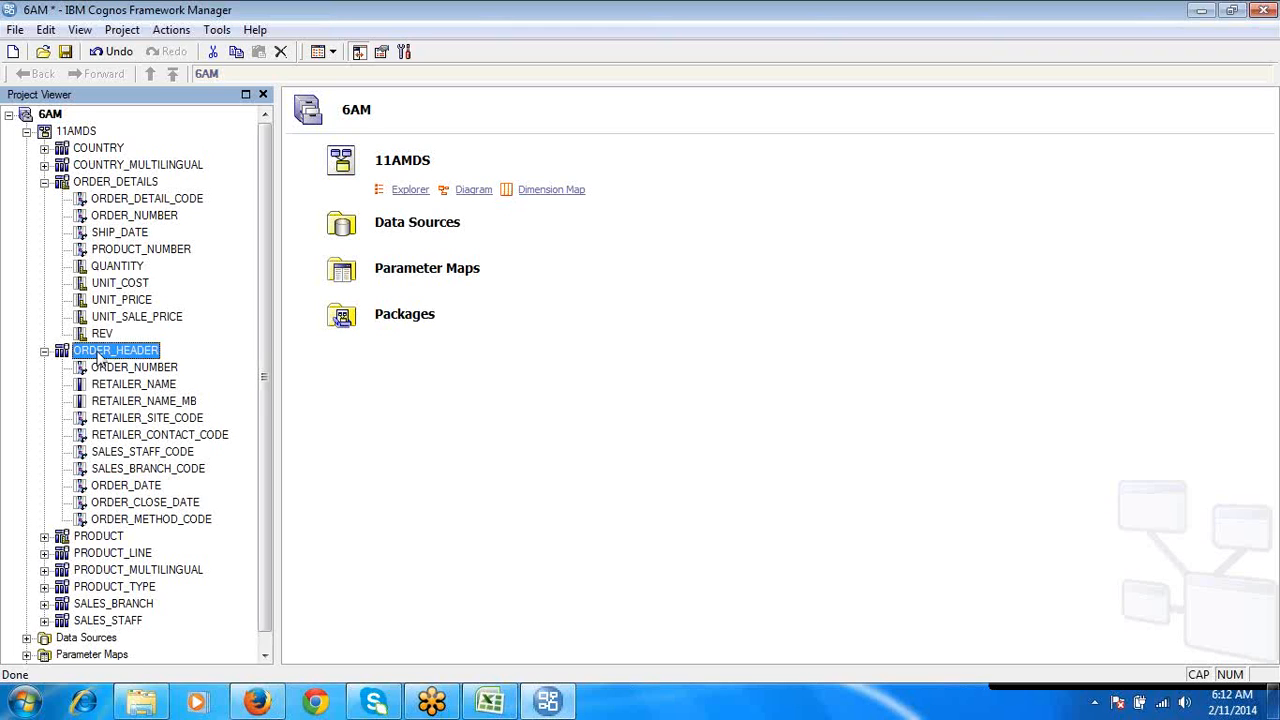
double_click(100, 355)
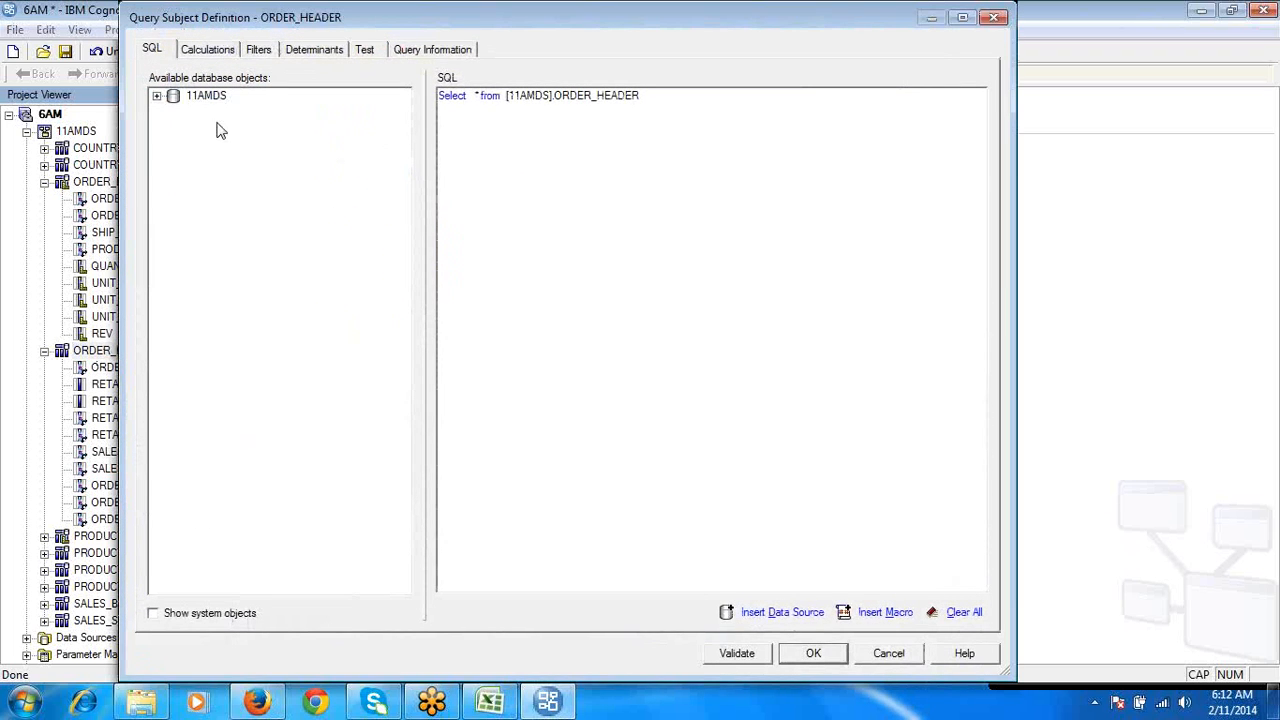
click(214, 50)
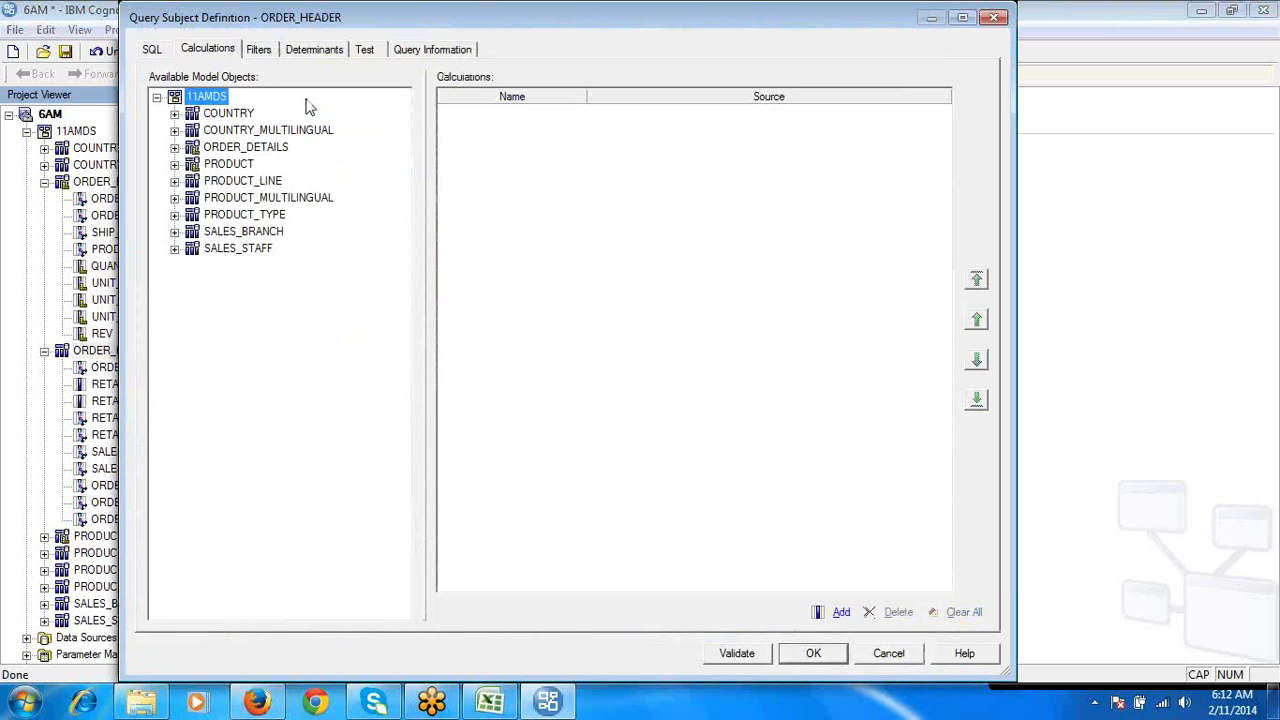
- Start a new calculation in ORDER_HEADER and name it YEAR
click(840, 620)
click(617, 162)
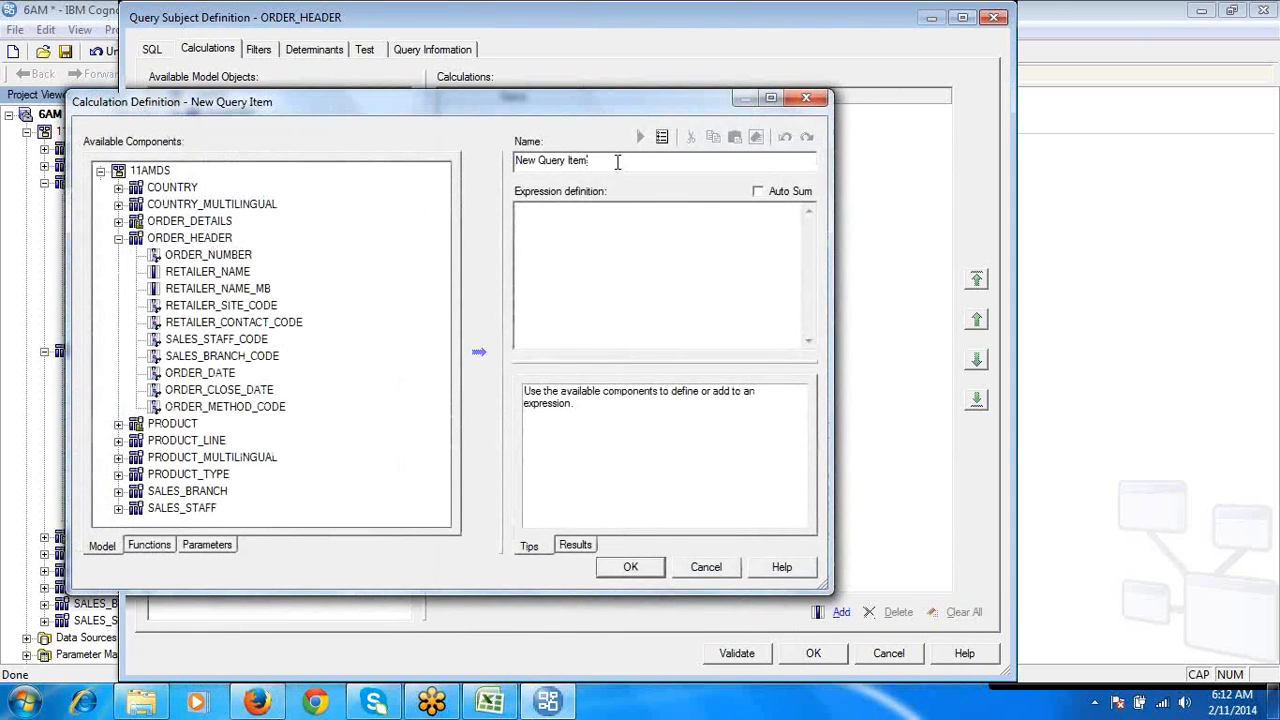
triple_click(617, 162)
text(YEAR)
click(535, 250)
- Find the extract function among the D-G common functions and read its syntax and description
click(156, 553)
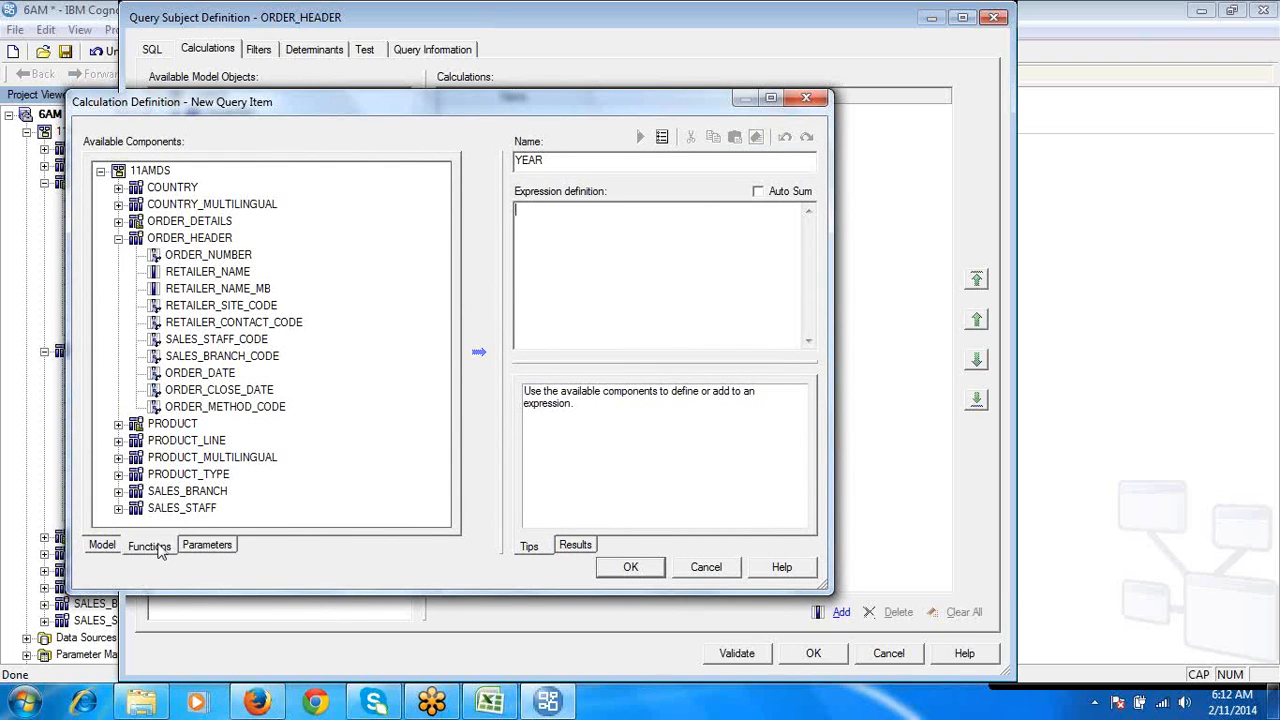
click(103, 290)
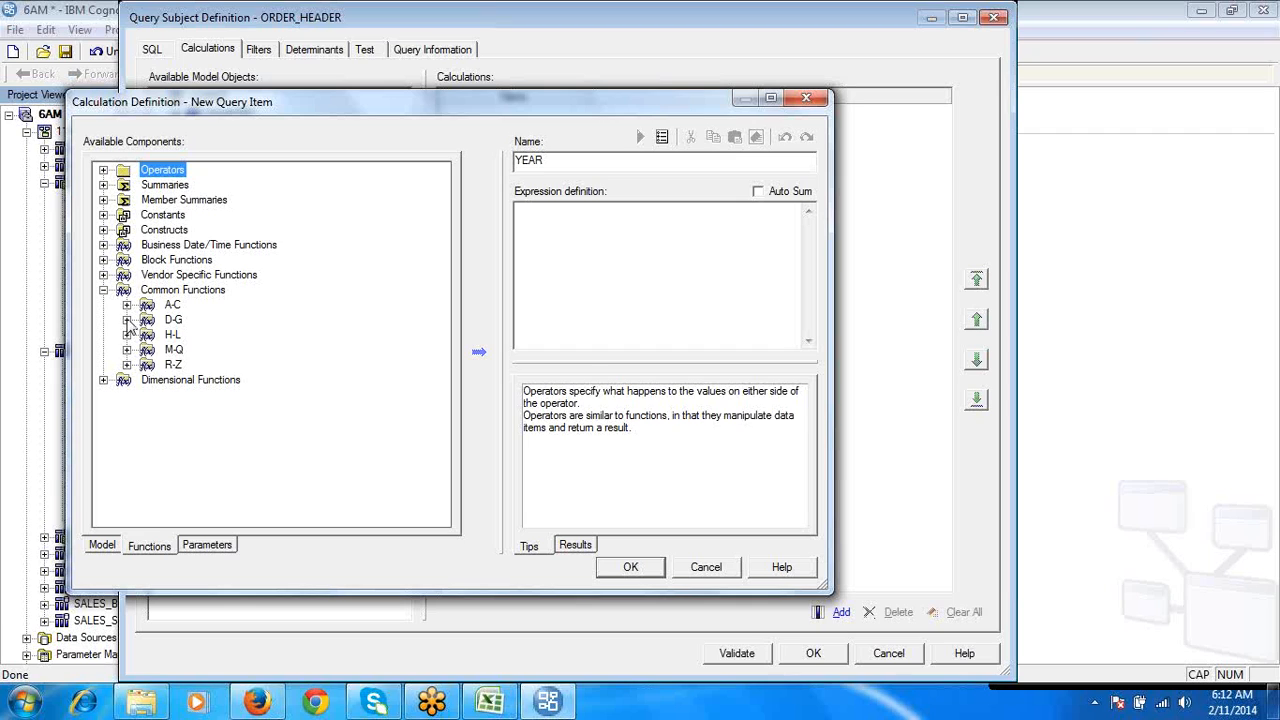
click(127, 320)
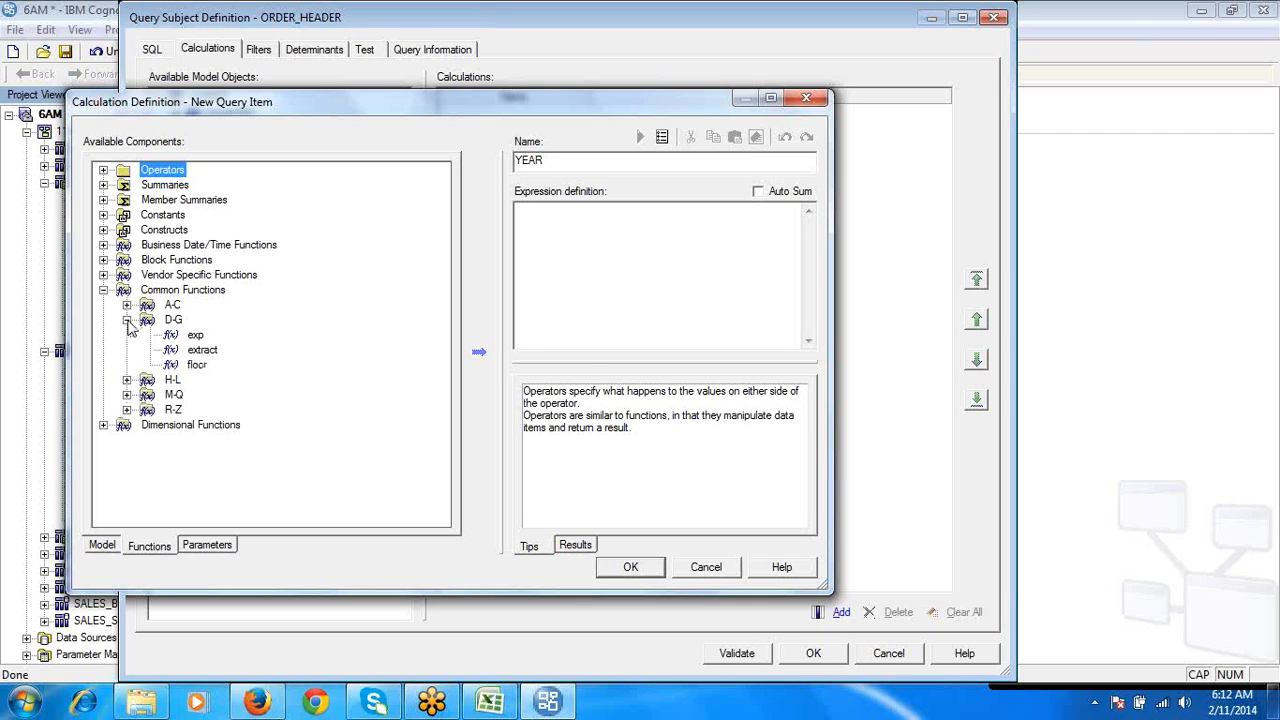
click(212, 350)
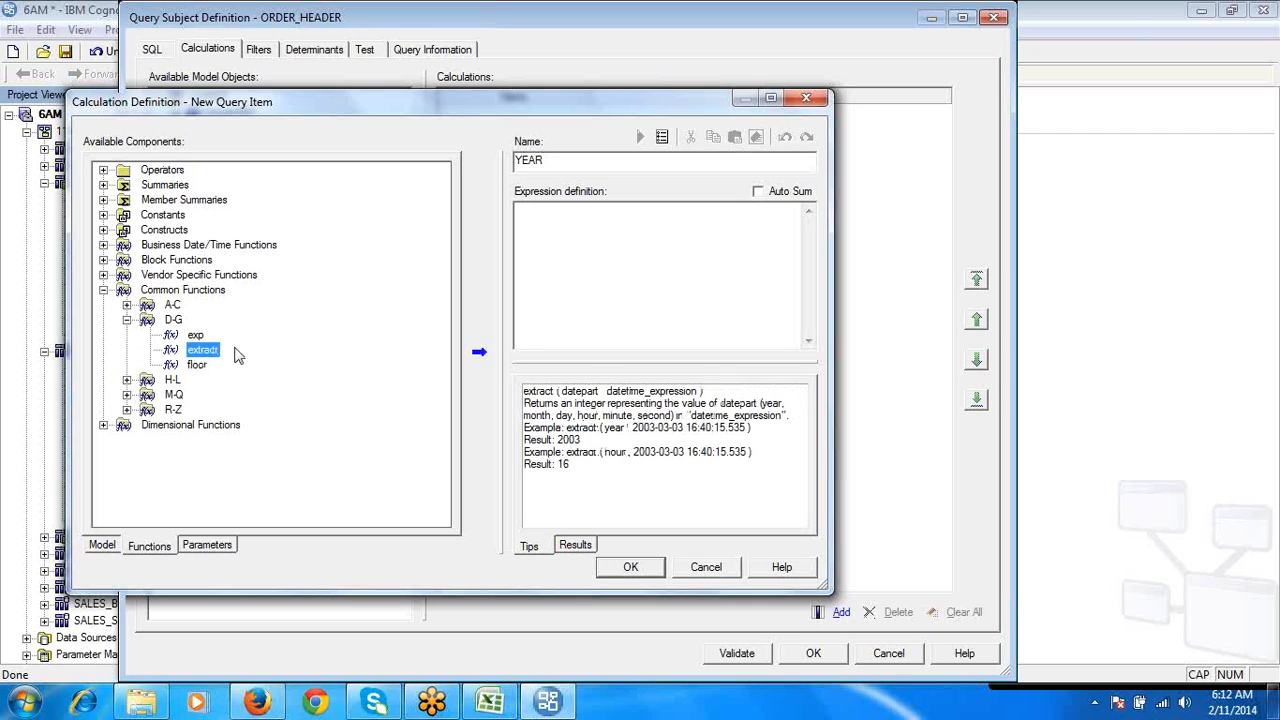
click(542, 394)
click(541, 392)
drag(562, 391, 672, 422)
click(714, 274)
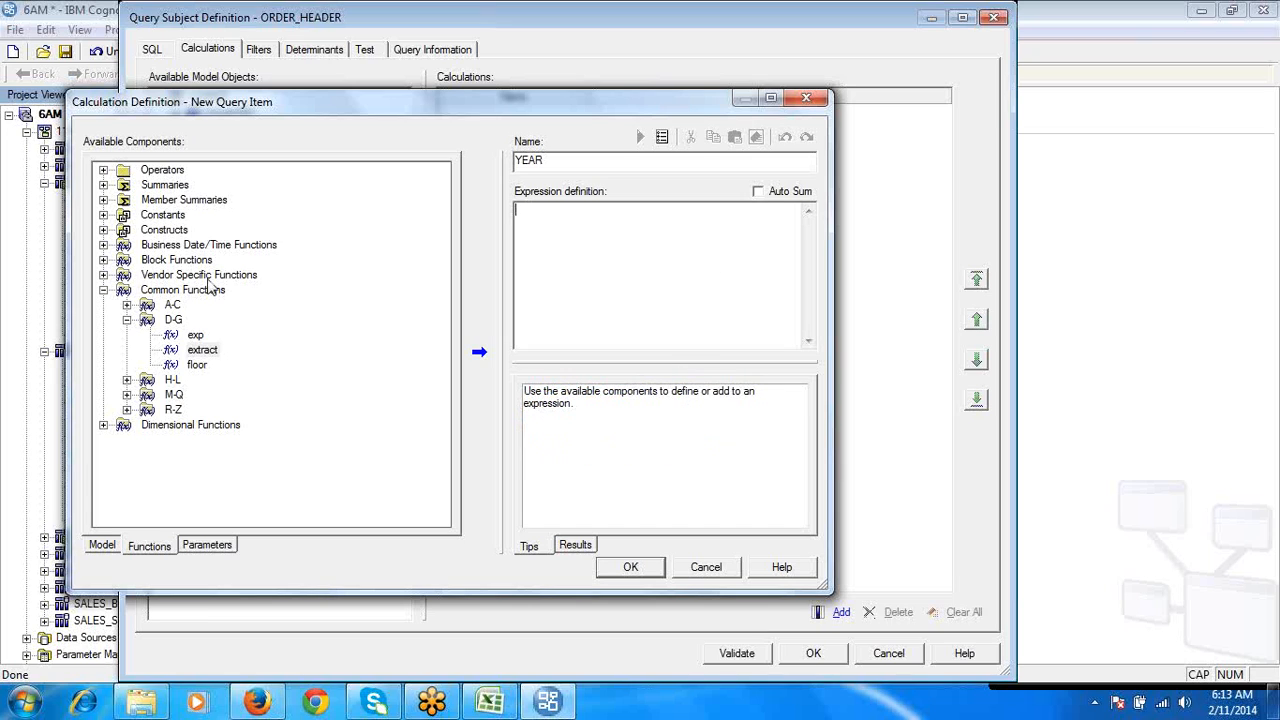
- Define the YEAR expression with the extract function, using YEAR as the date part and ORDER_DATE from ORDER_HEADER as the date
double_click(200, 352)
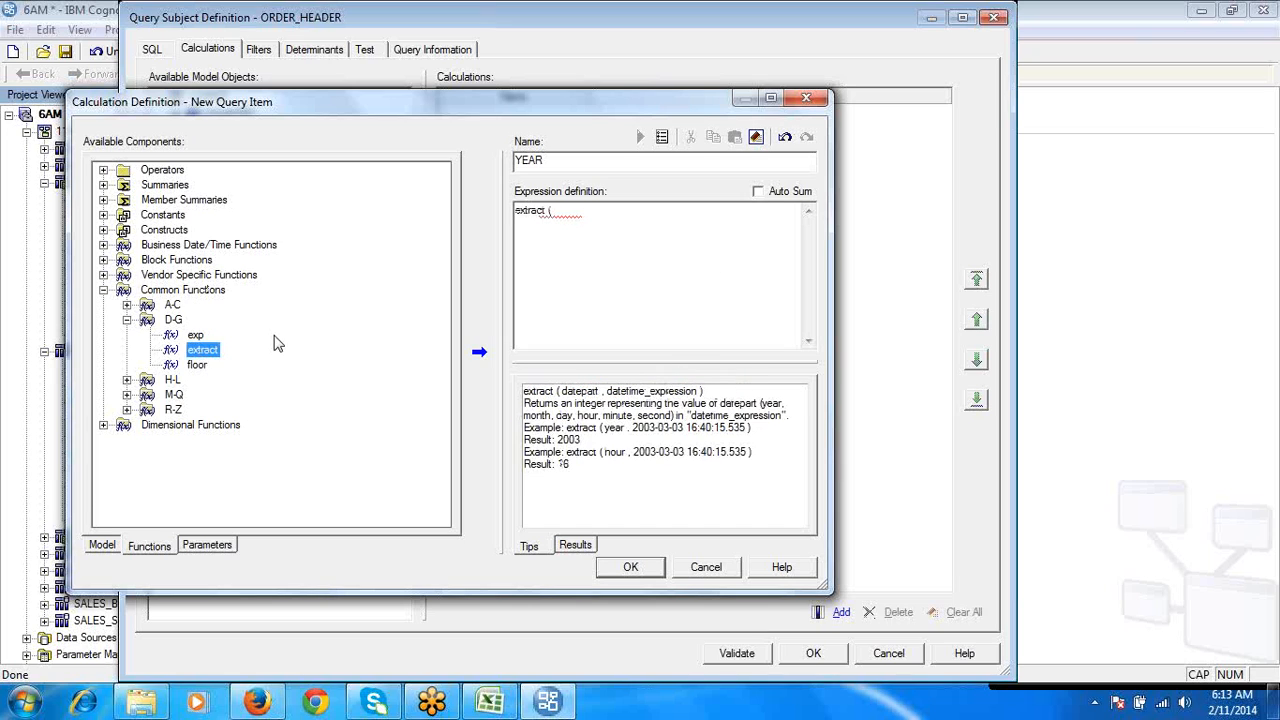
click(595, 226)
text(YE)
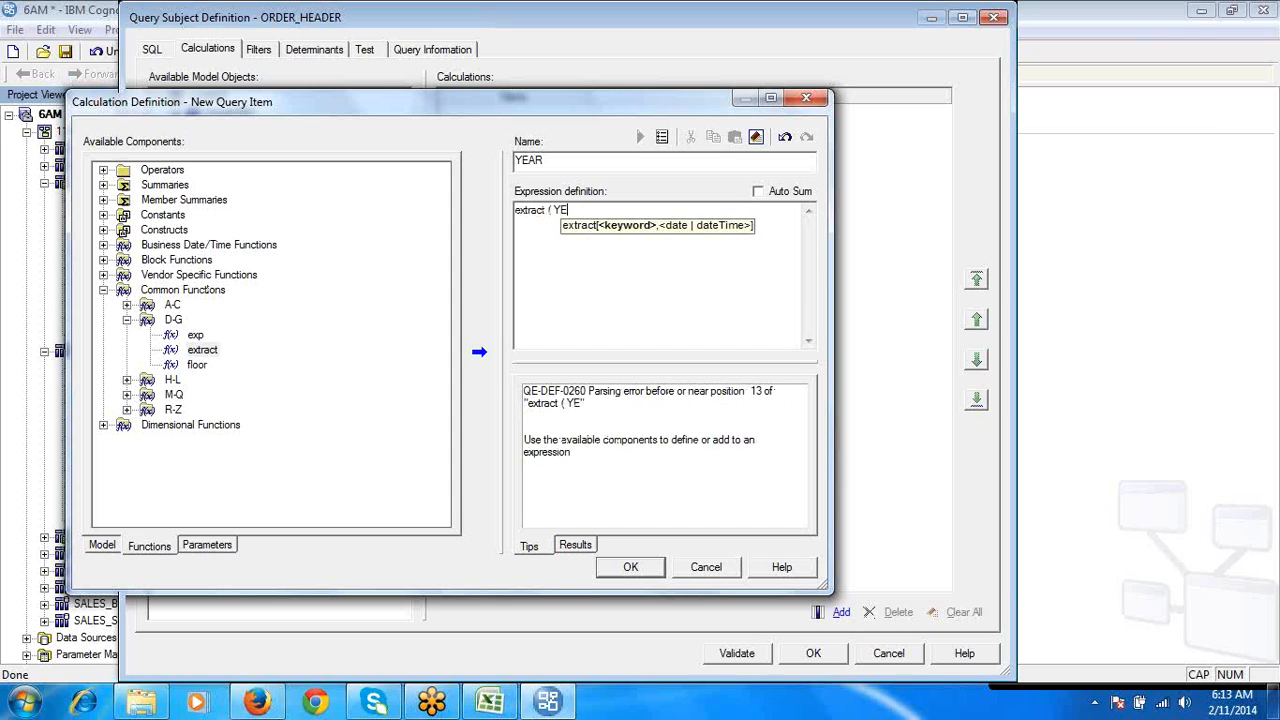
text(AR,)
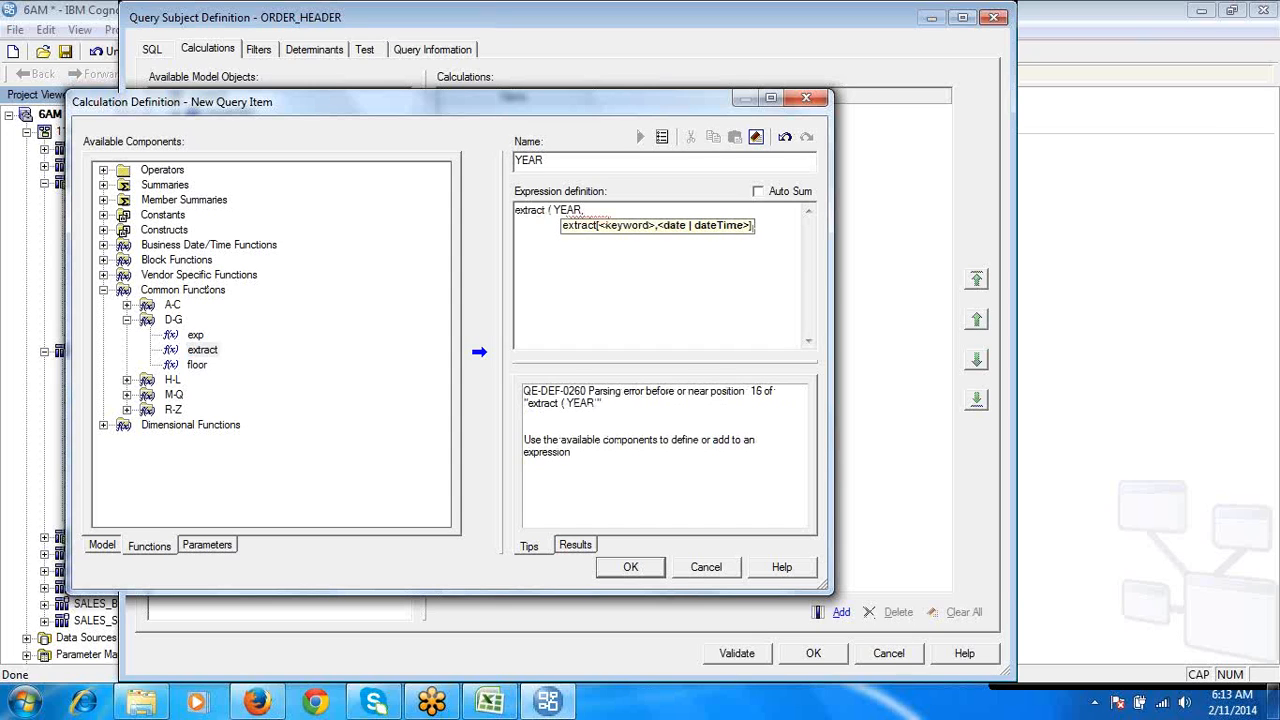
click(103, 548)
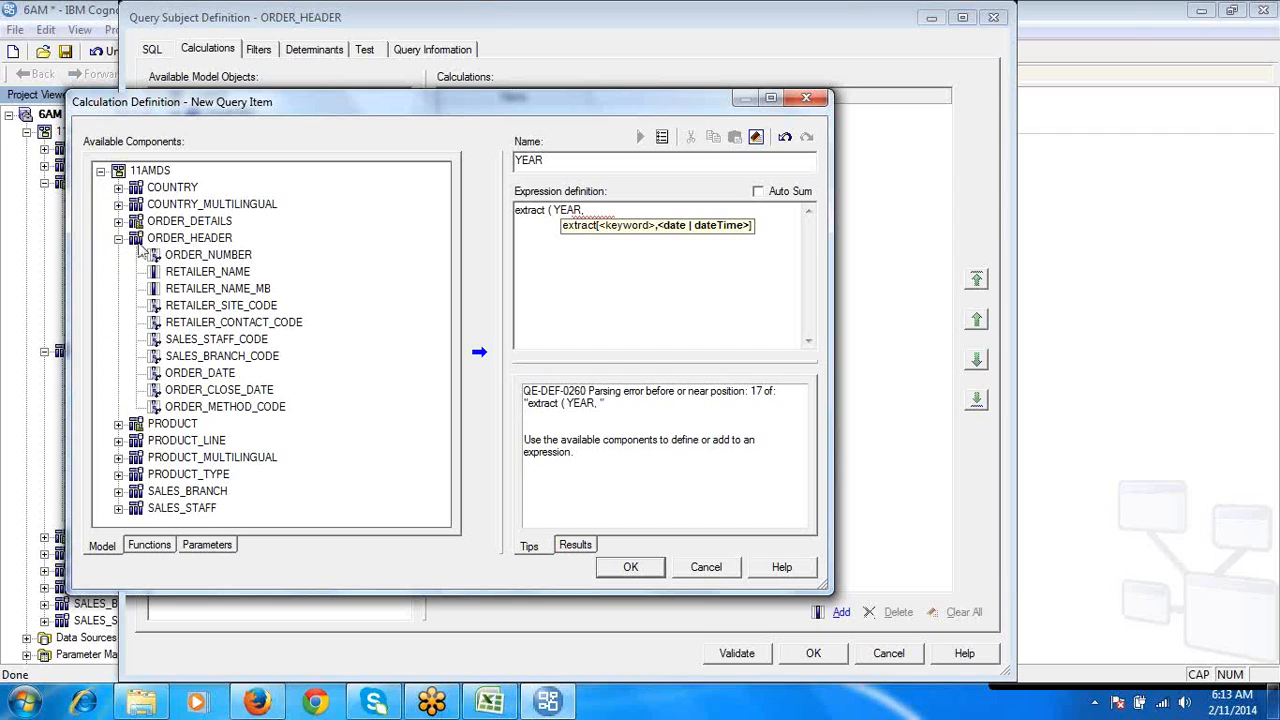
double_click(230, 374)
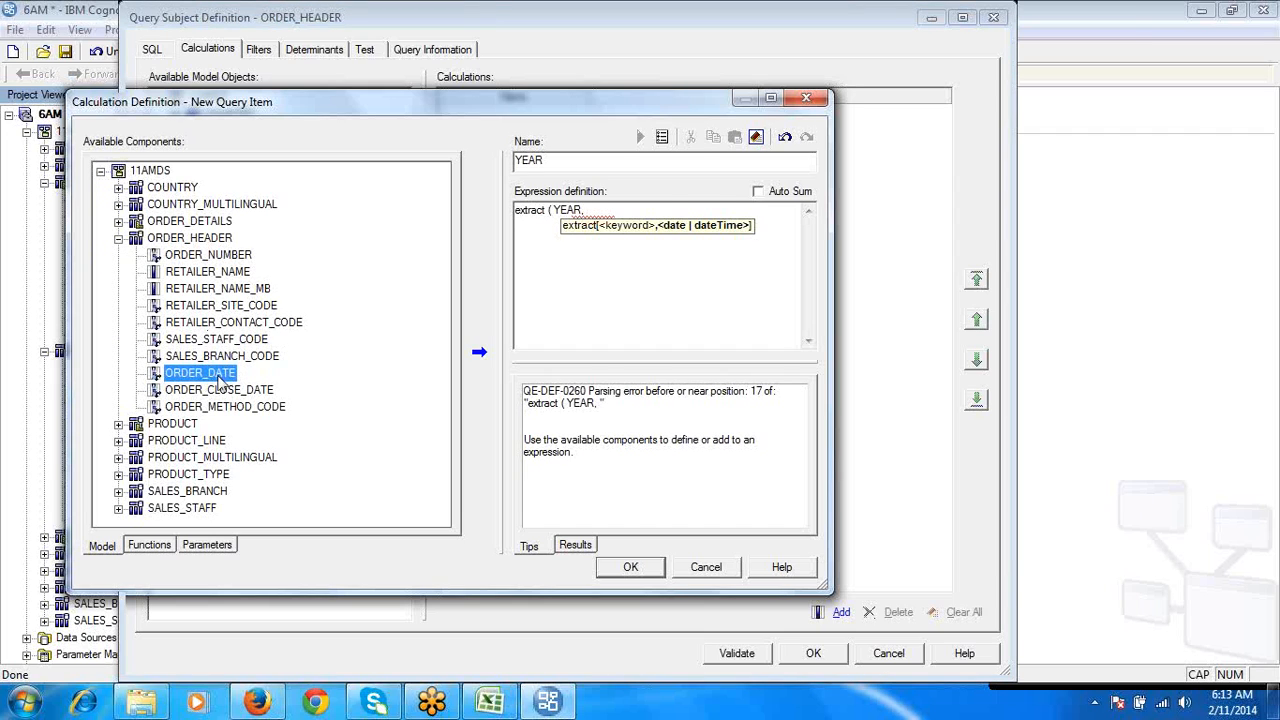
click(657, 222)
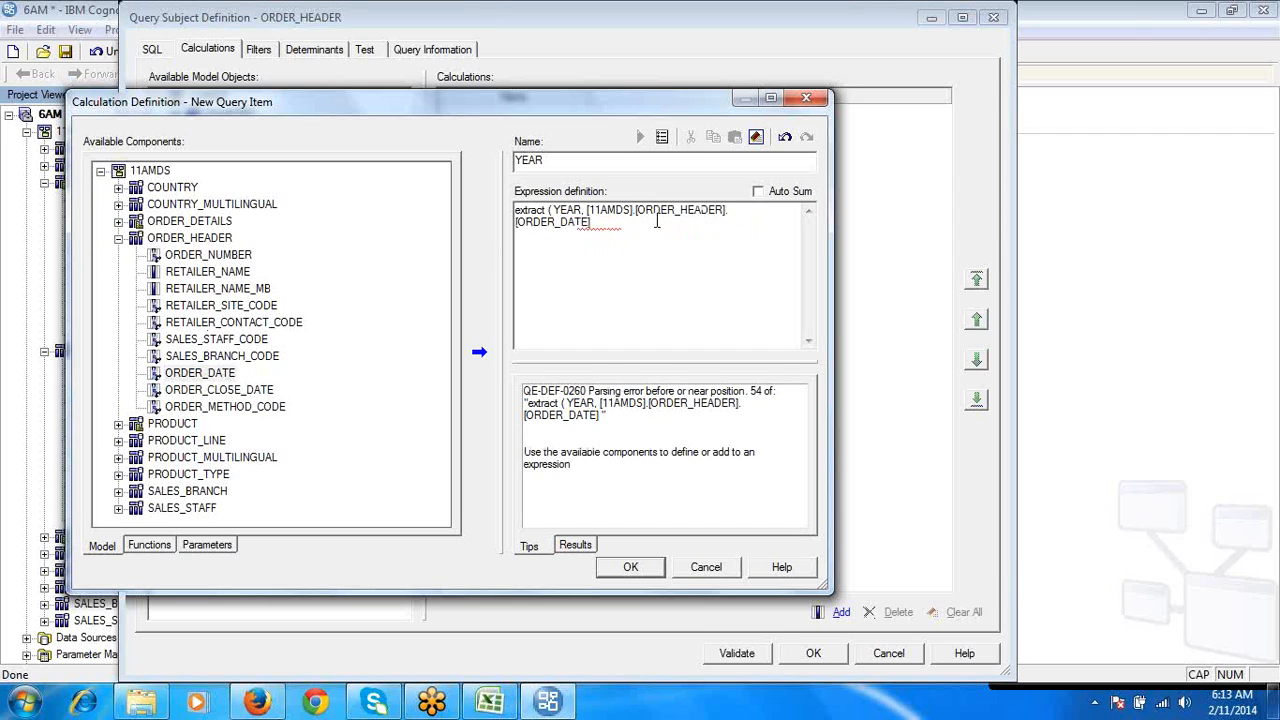
text())
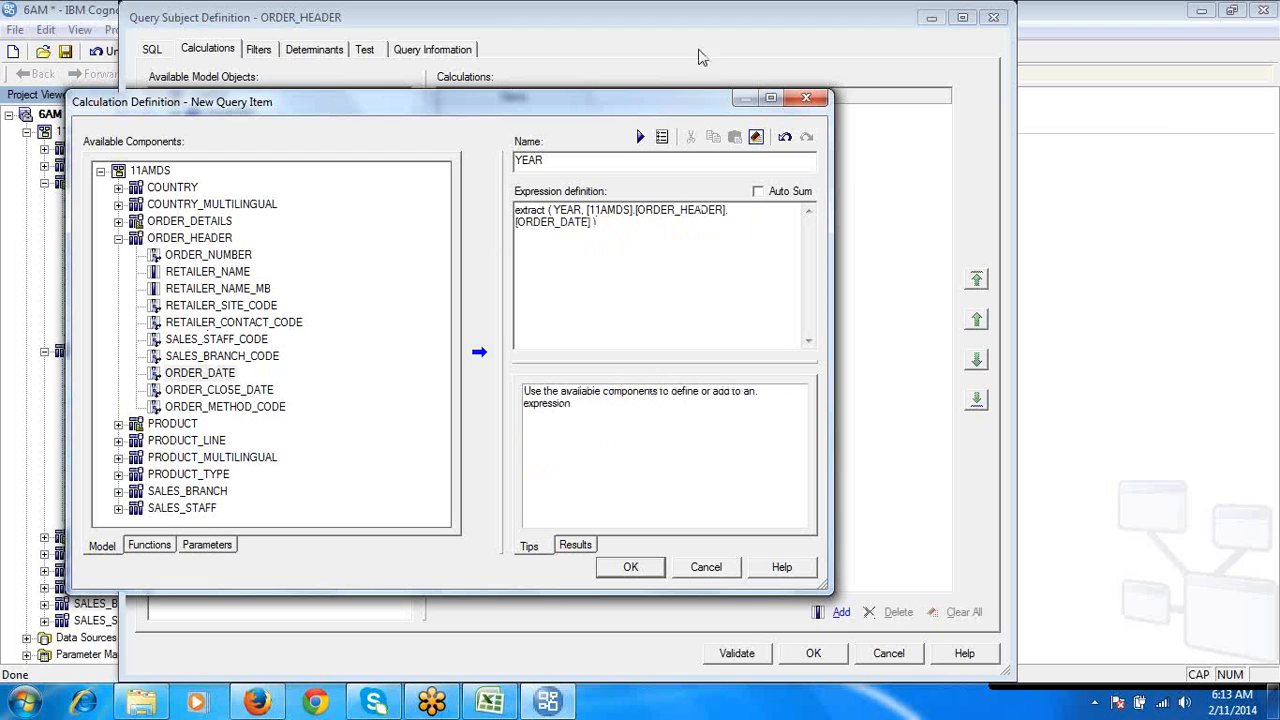
- Test the YEAR calculation without and with Auto Sum, then save it in the ORDER_HEADER query subject
click(641, 136)
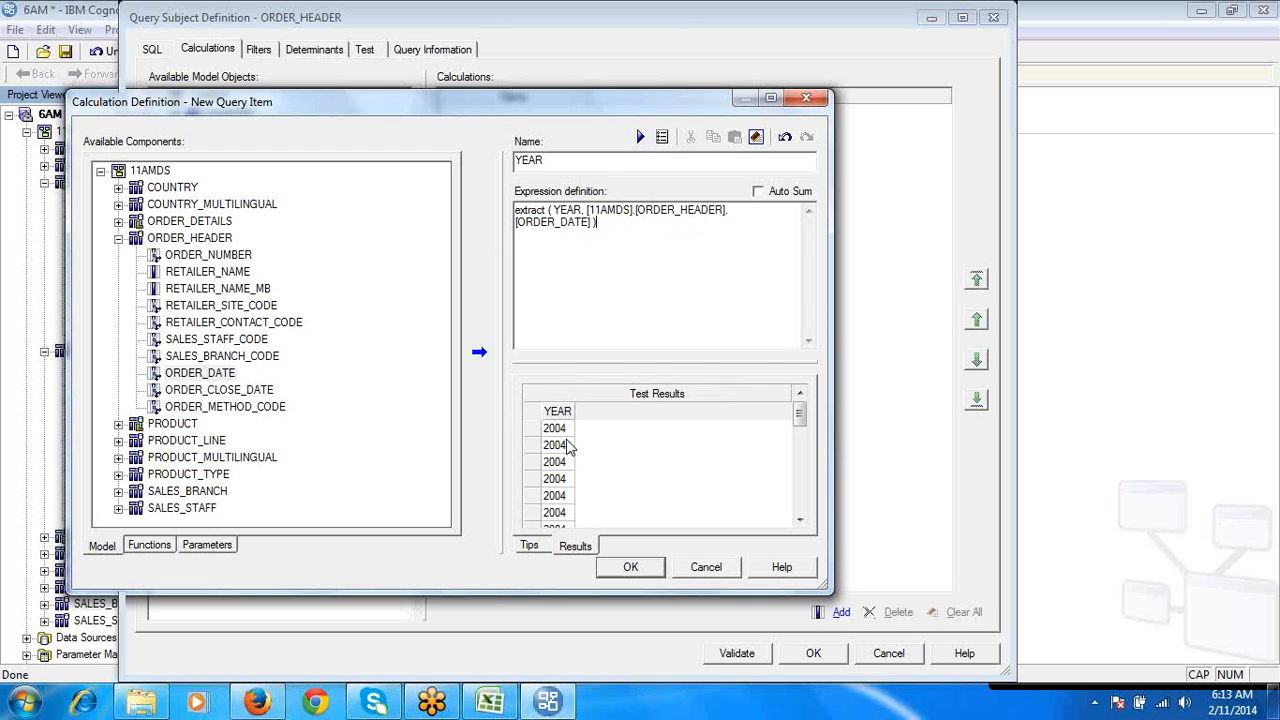
click(757, 191)
click(640, 137)
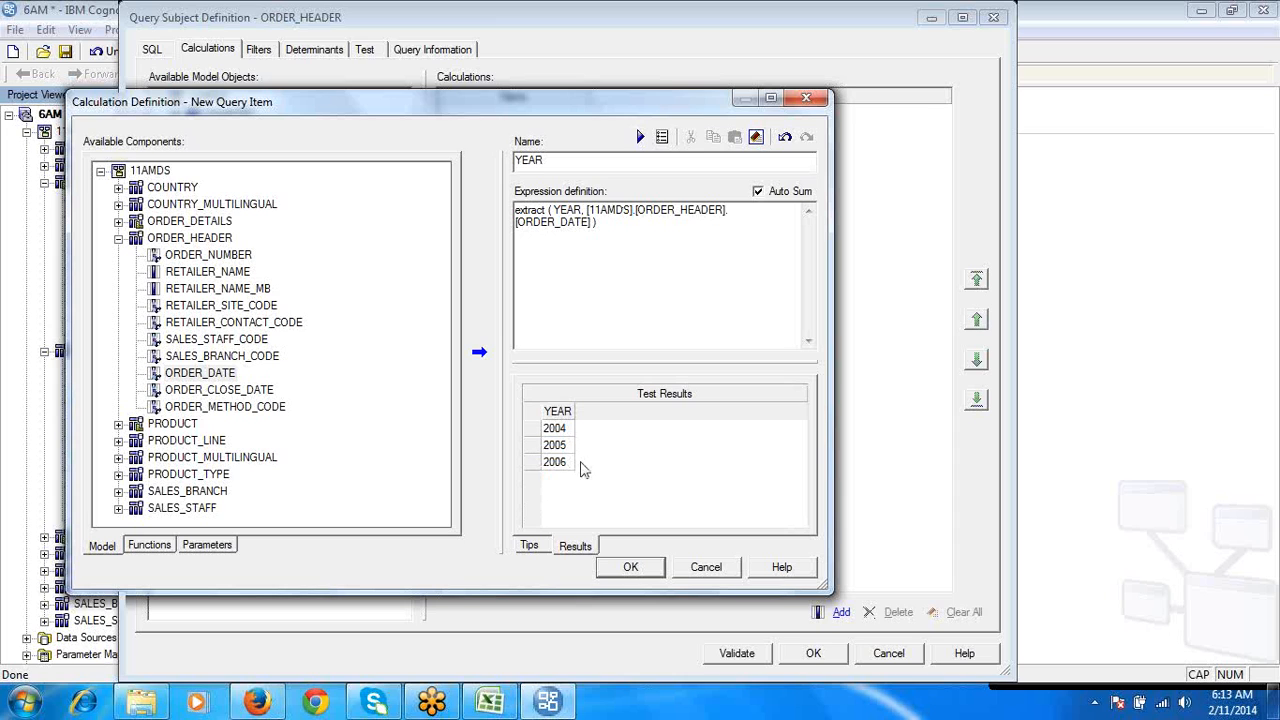
click(630, 567)
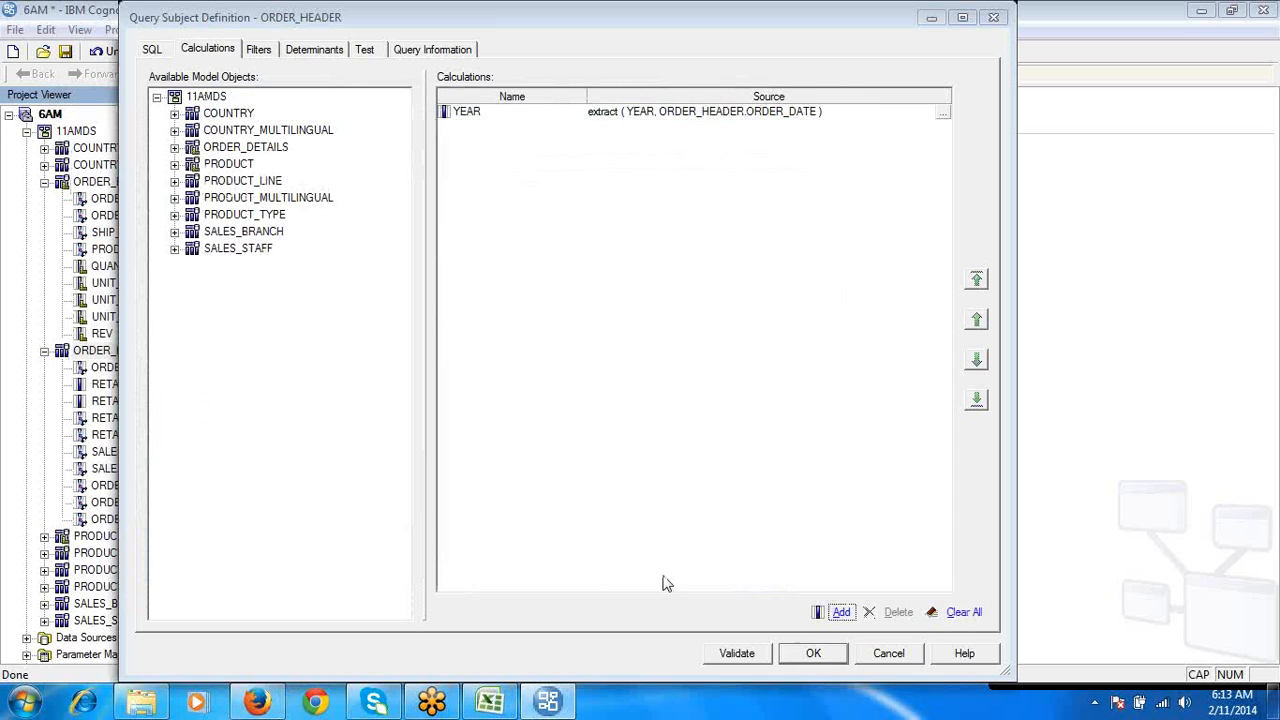
click(813, 653)
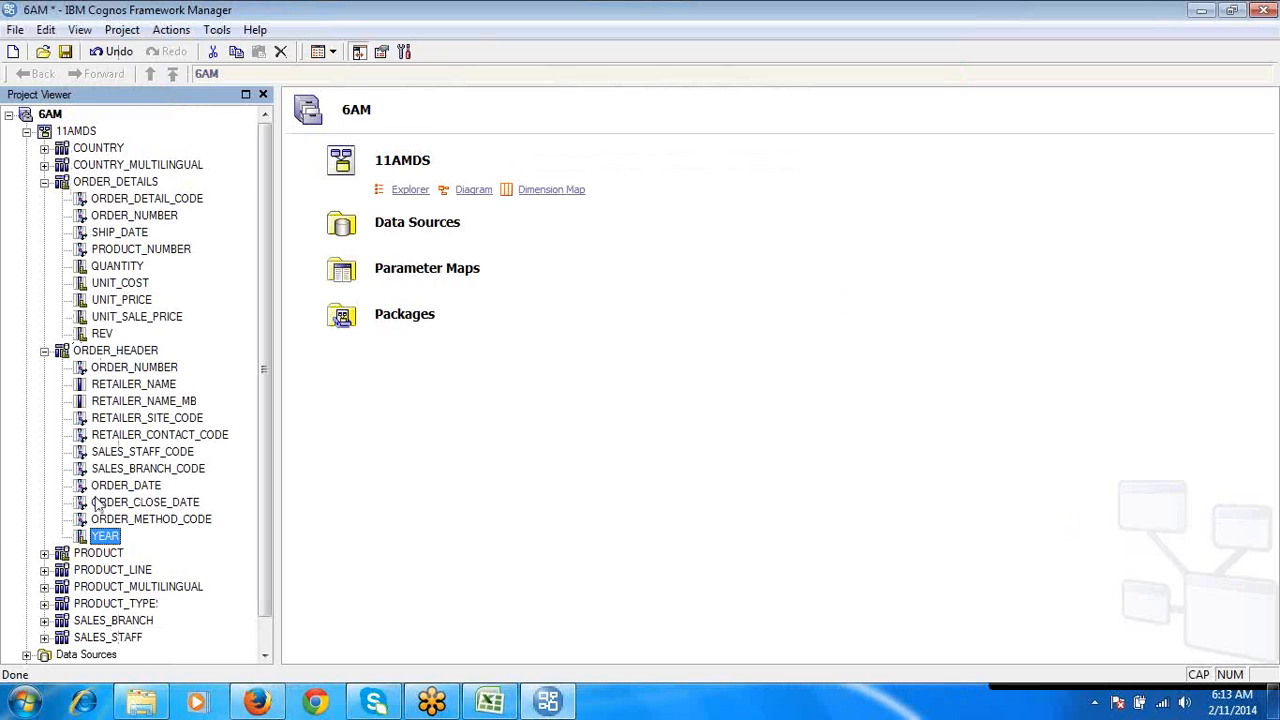
- Reopen the YEAR calculation from the project tree, review the extract function's description, and close the definition
click(101, 356)
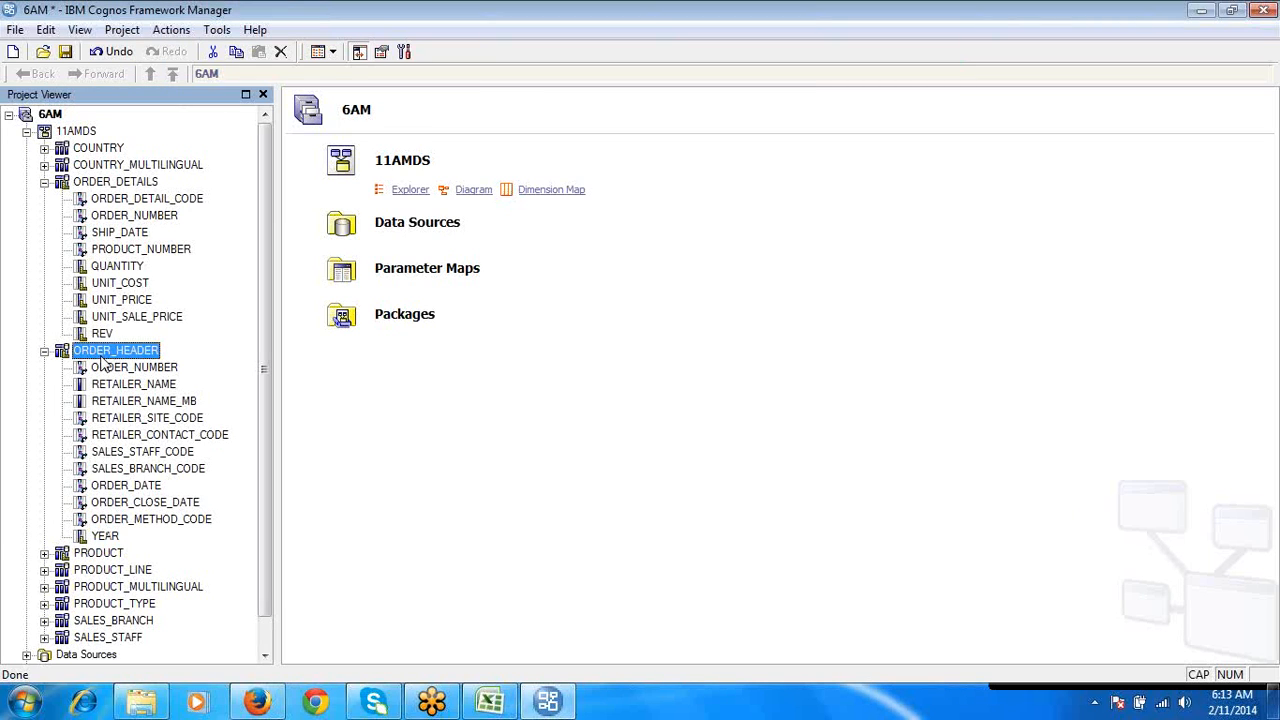
click(105, 536)
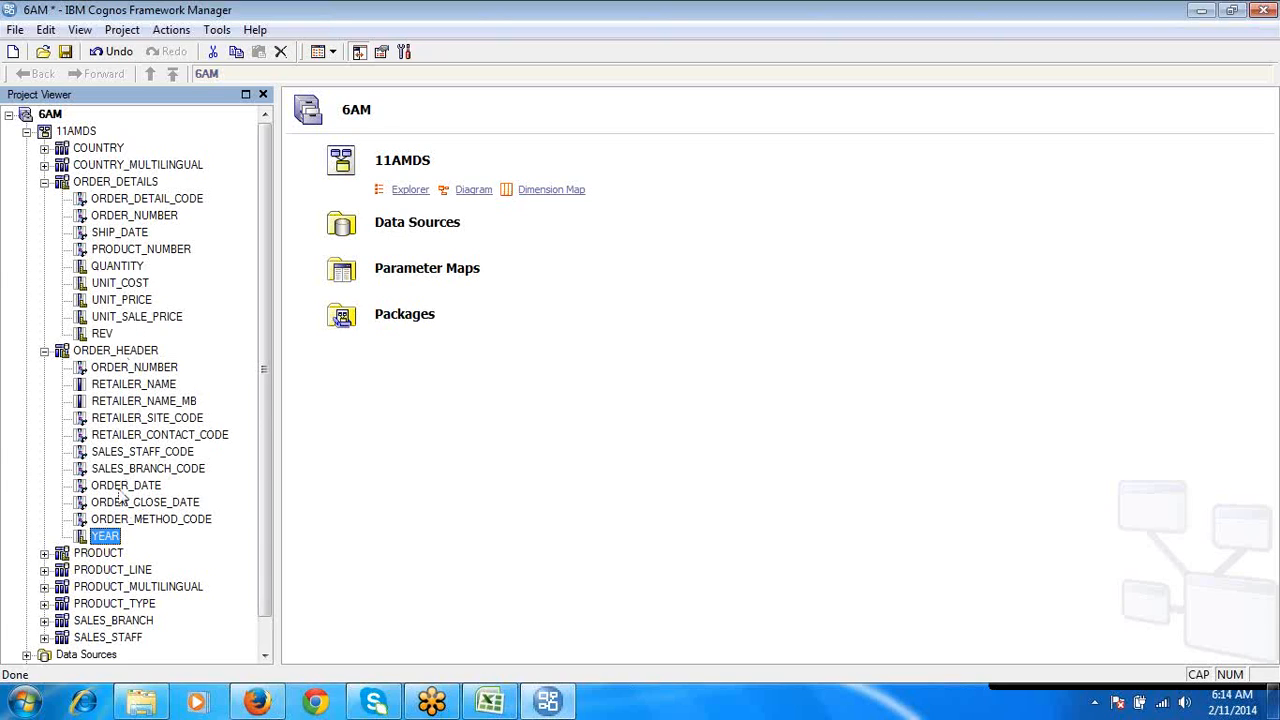
click(106, 537)
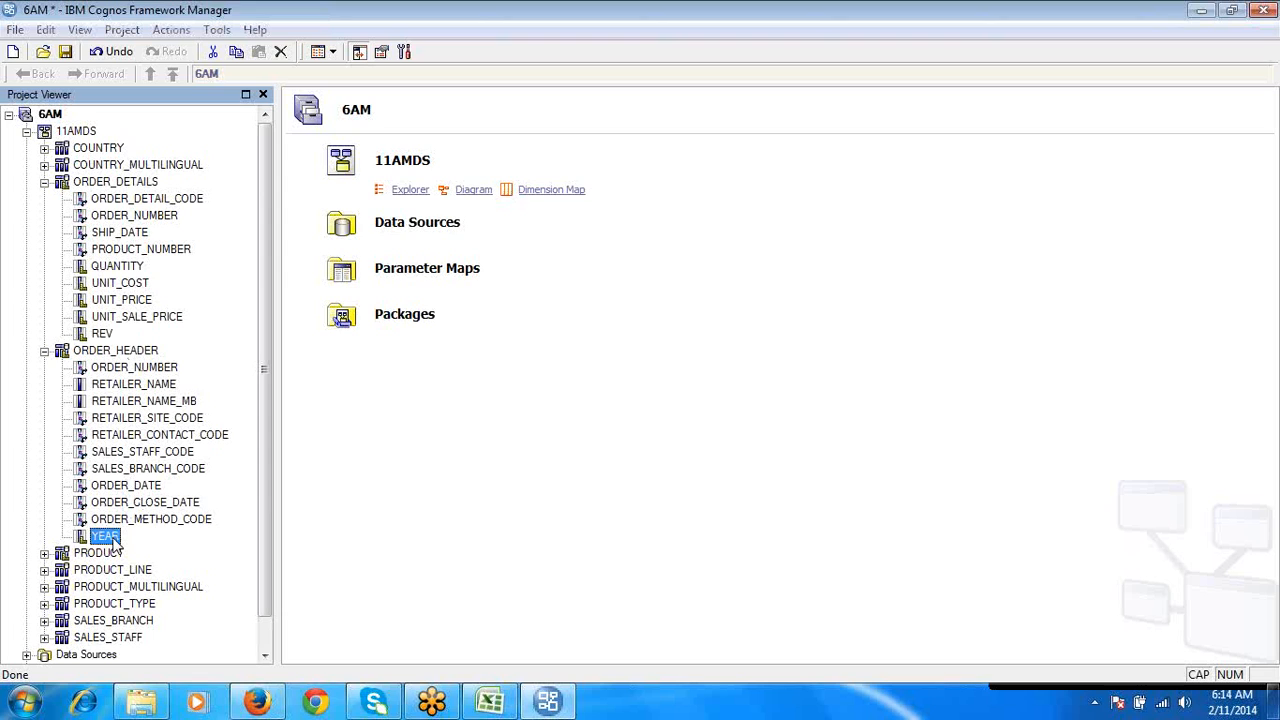
double_click(110, 540)
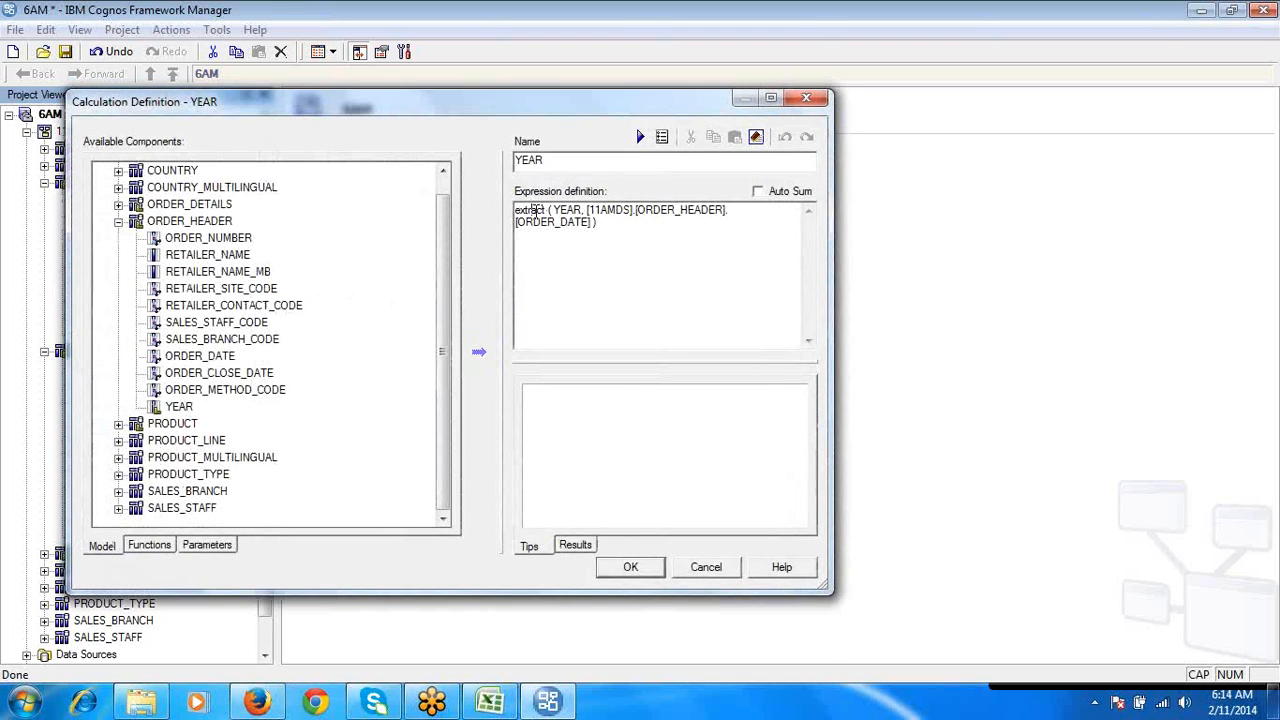
double_click(535, 210)
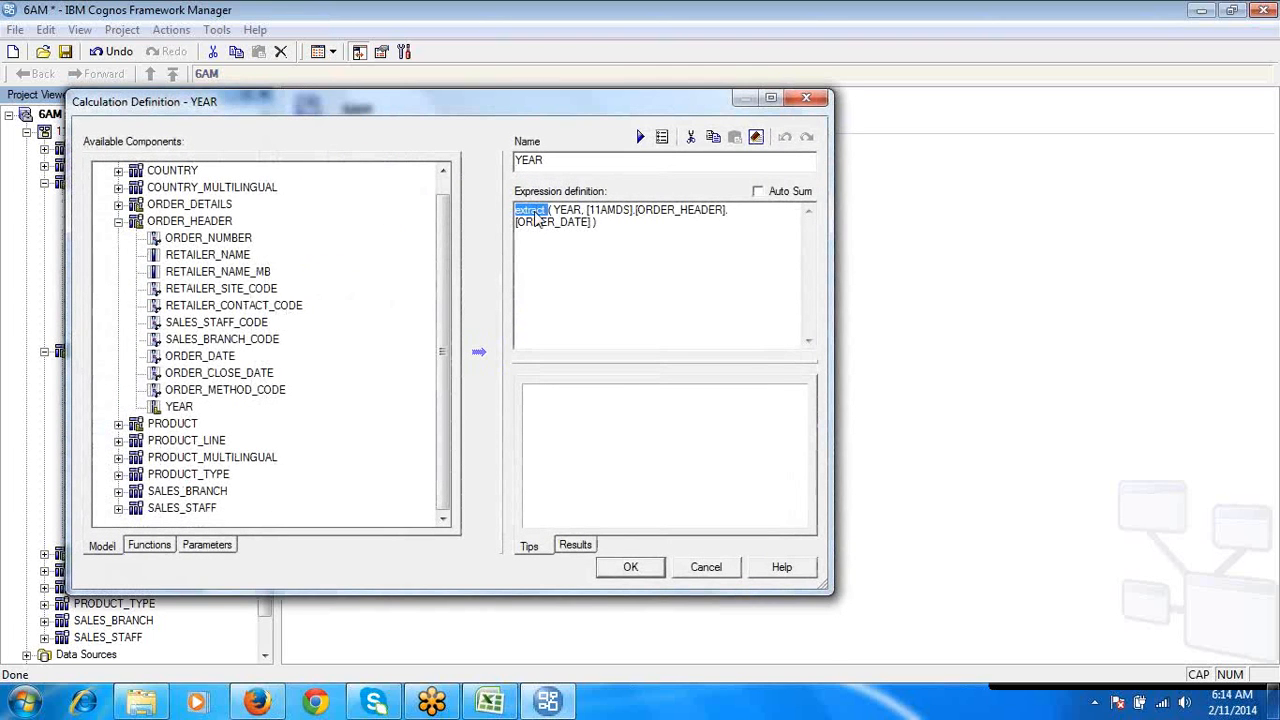
click(166, 550)
click(103, 290)
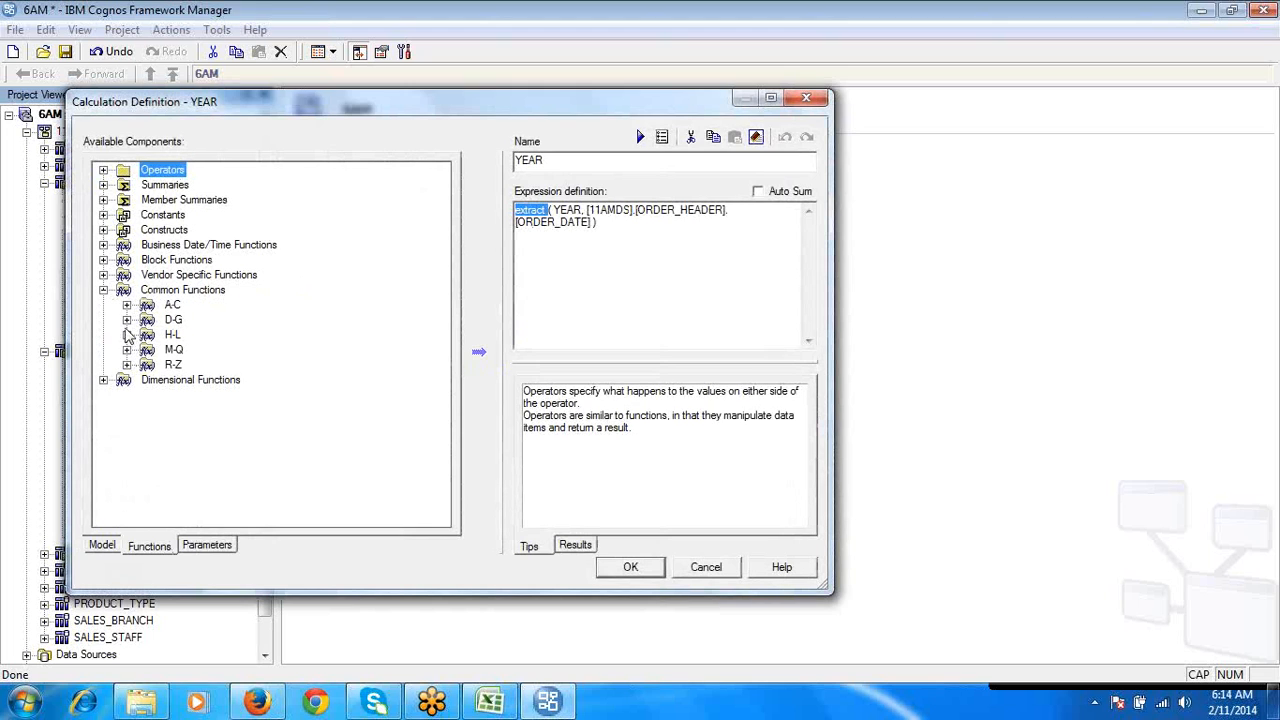
click(126, 320)
click(205, 350)
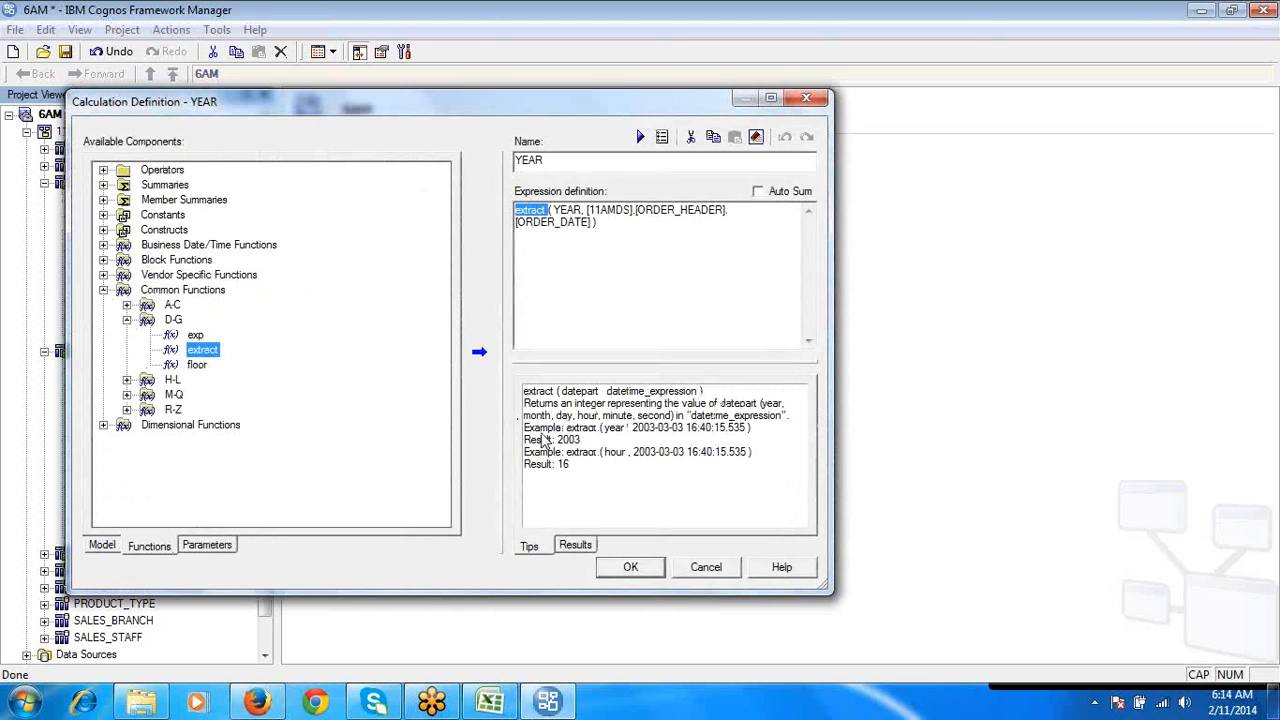
click(541, 403)
triple_click(538, 403)
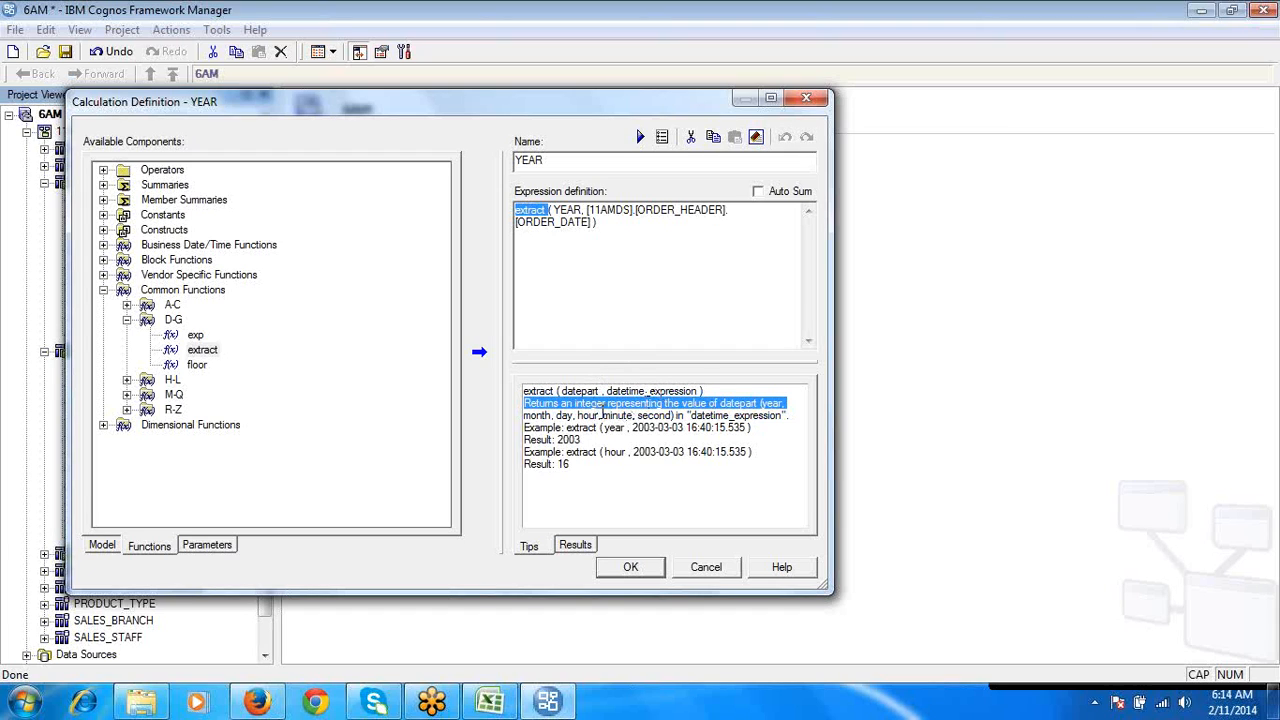
click(630, 567)
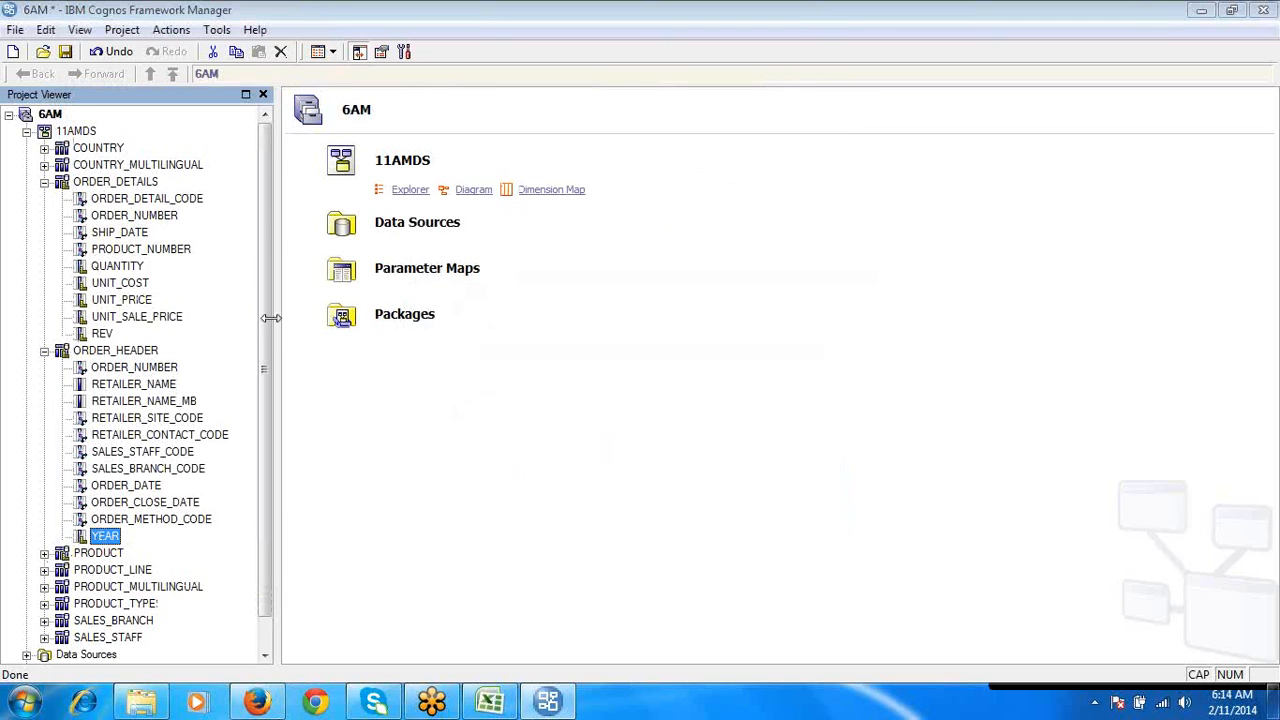
- Show the properties of the YEAR query item in ORDER_HEADER and set its usage to Identifier
click(386, 54)
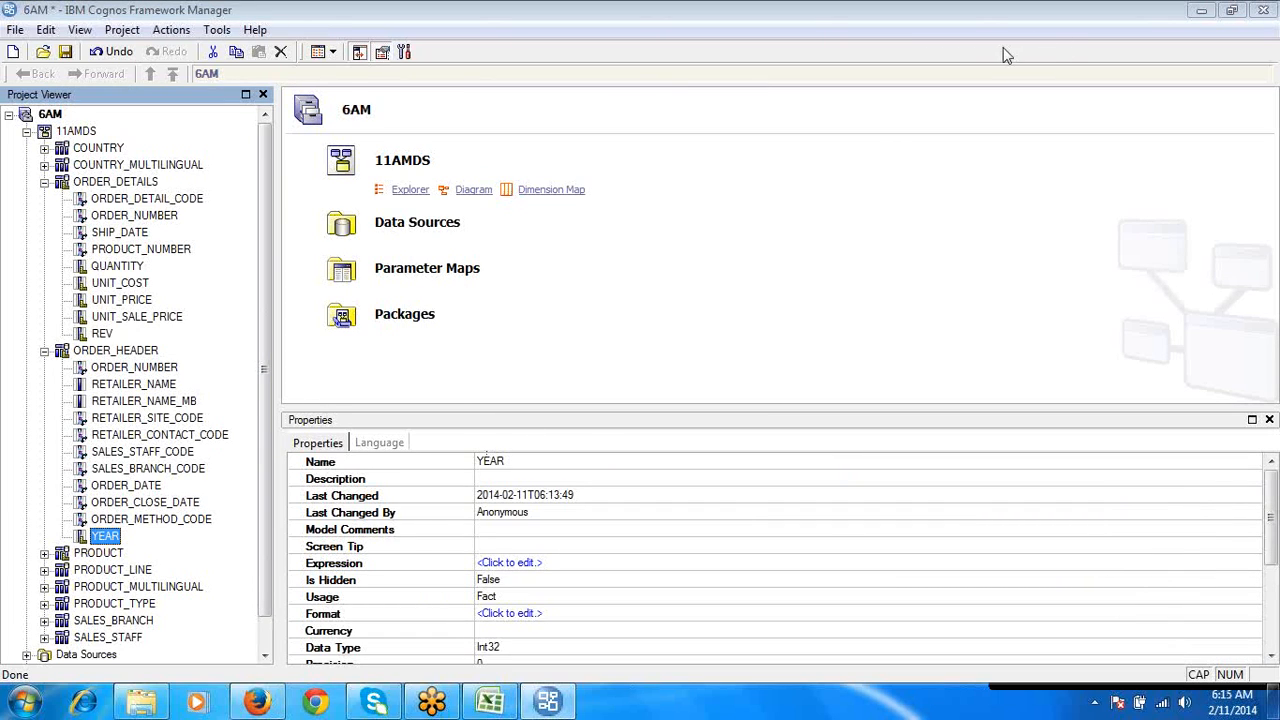
click(388, 598)
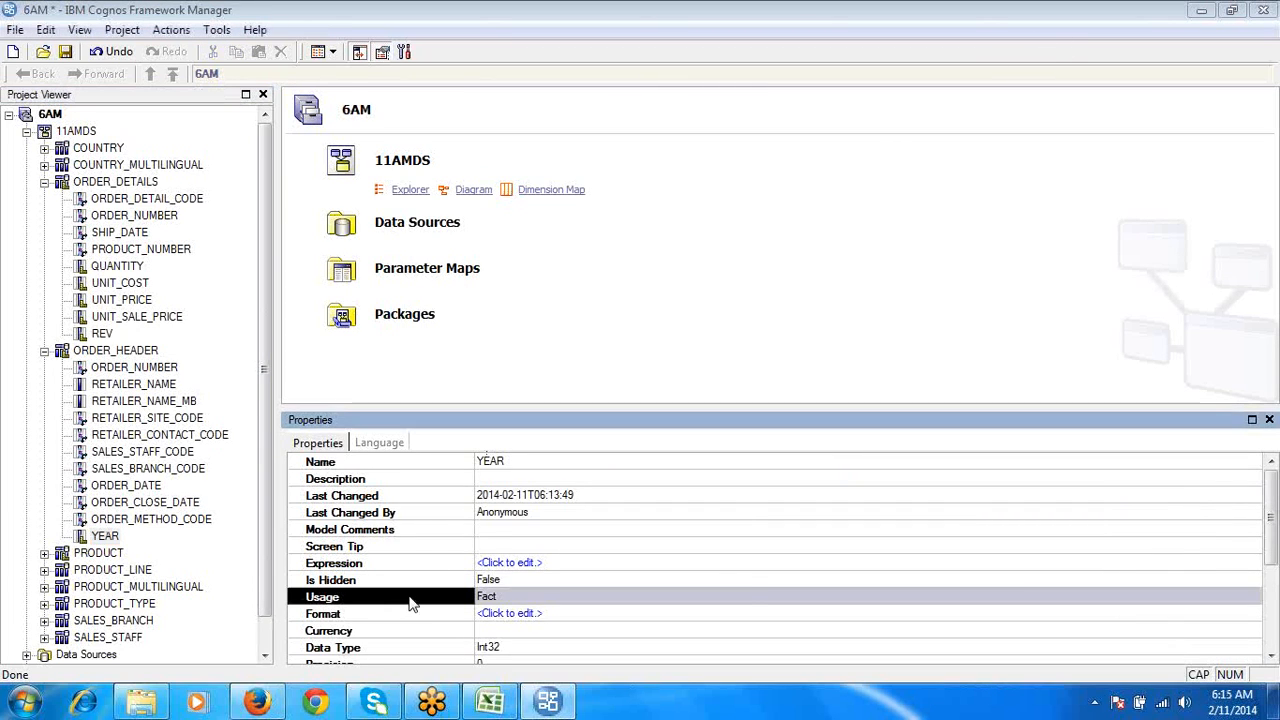
click(1237, 596)
click(1253, 596)
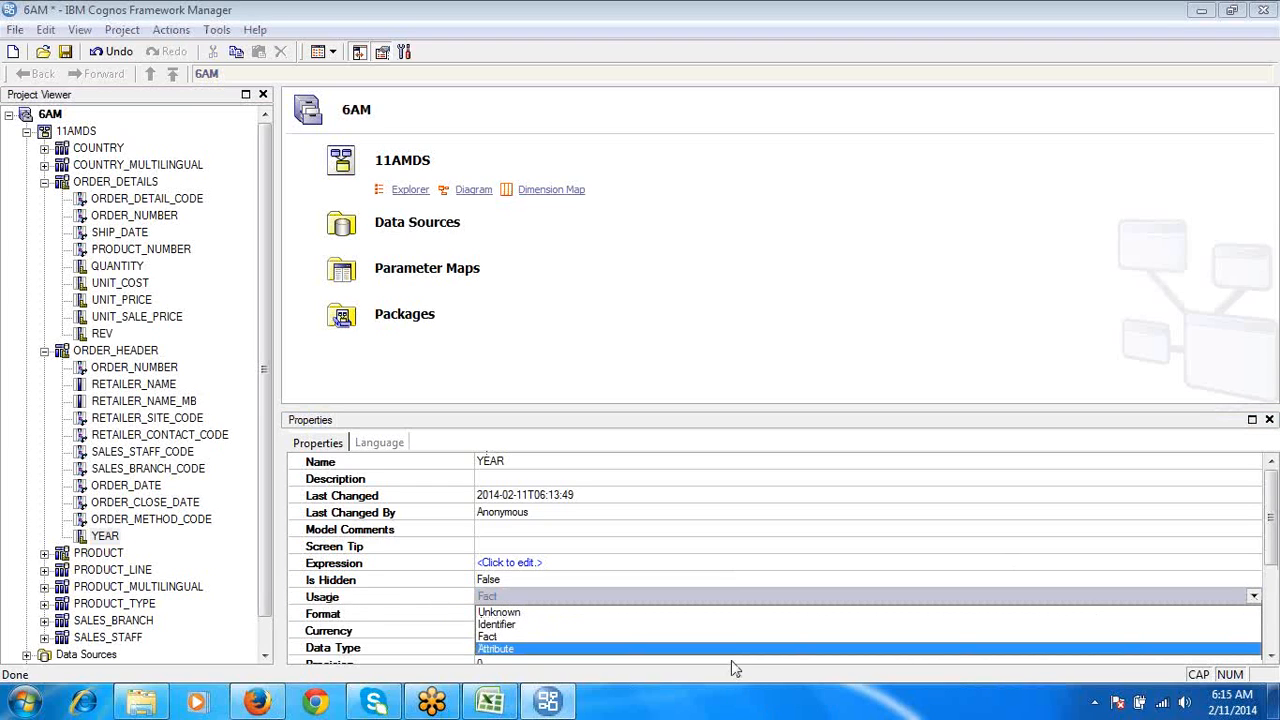
click(737, 624)
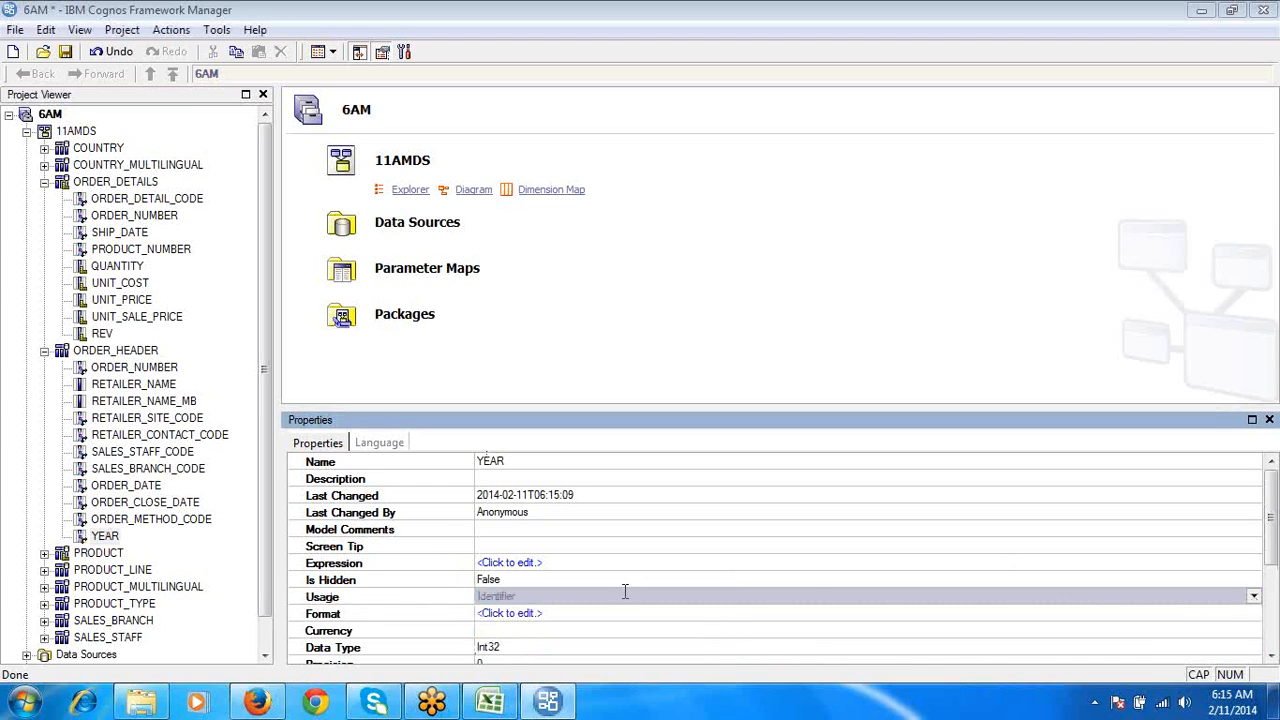
click(106, 538)
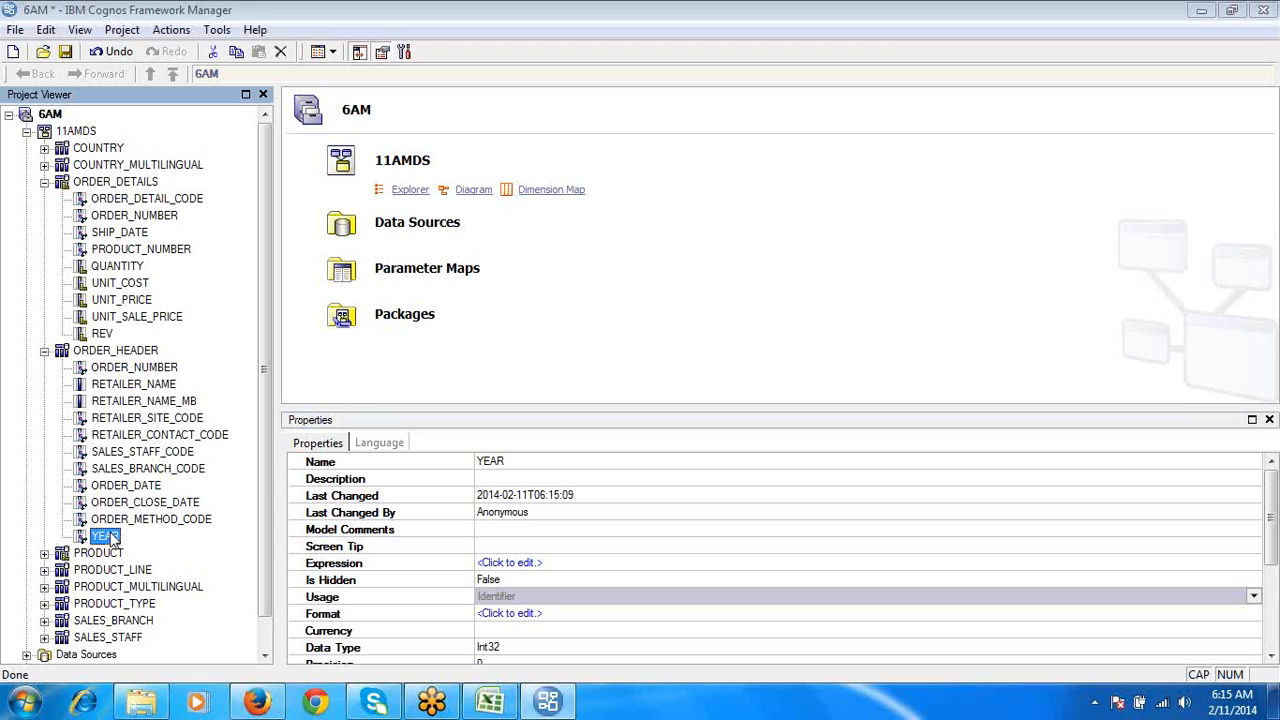
- Collapse the ORDER_HEADER and ORDER_DETAILS query subjects and close the properties display
click(44, 351)
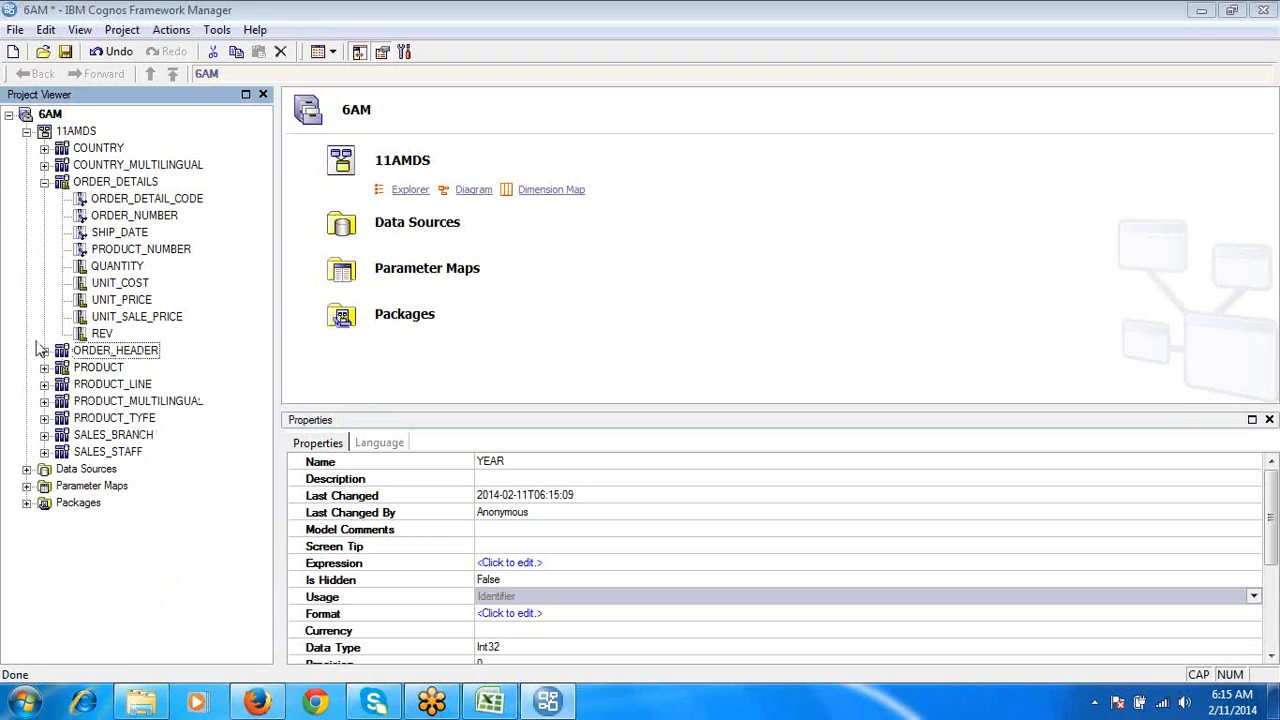
click(44, 182)
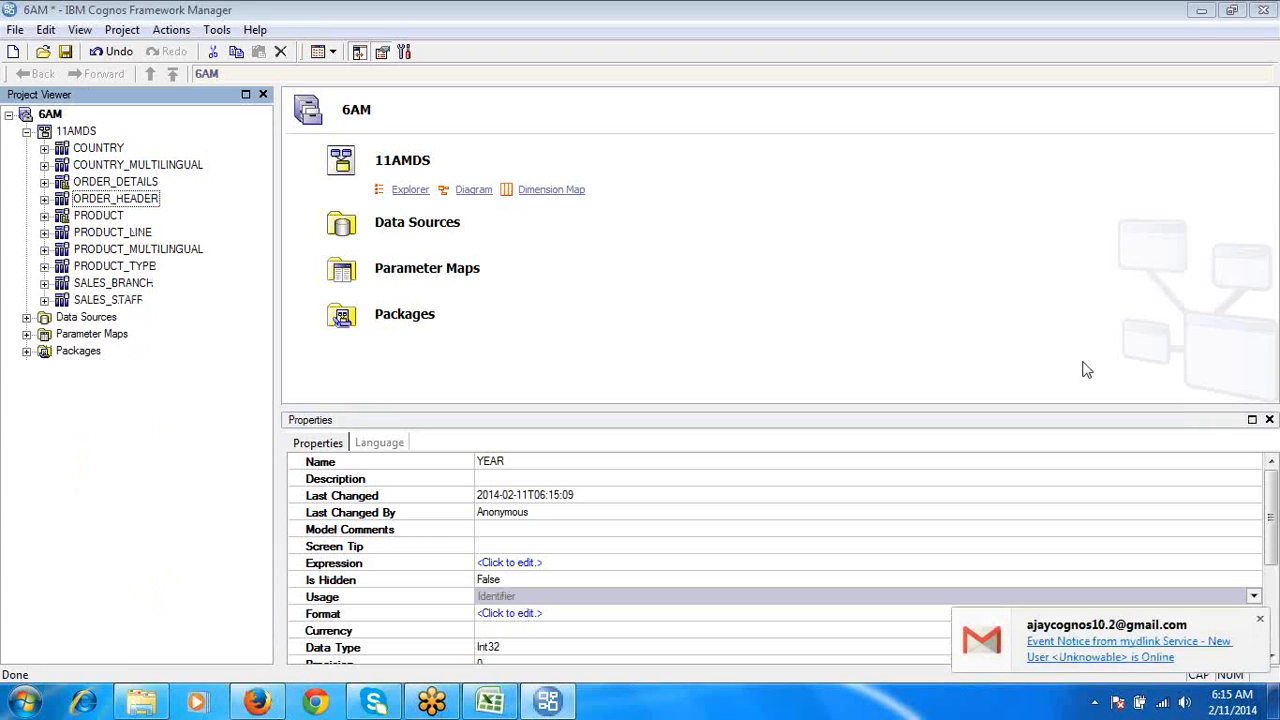
click(1269, 419)
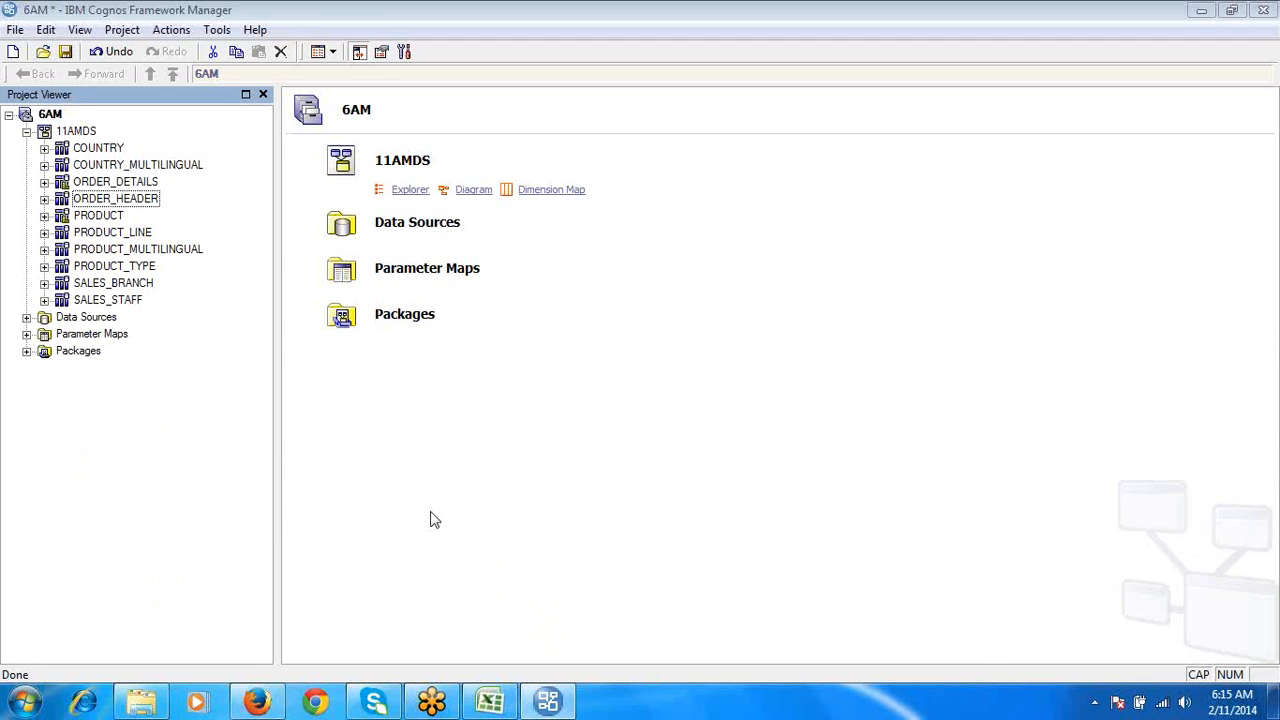
- Switch to the Cognos Class Script workbook in Excel and read the stand-alone entry under Calculations on the Filter_FM sheet
click(490, 700)
click(677, 366)
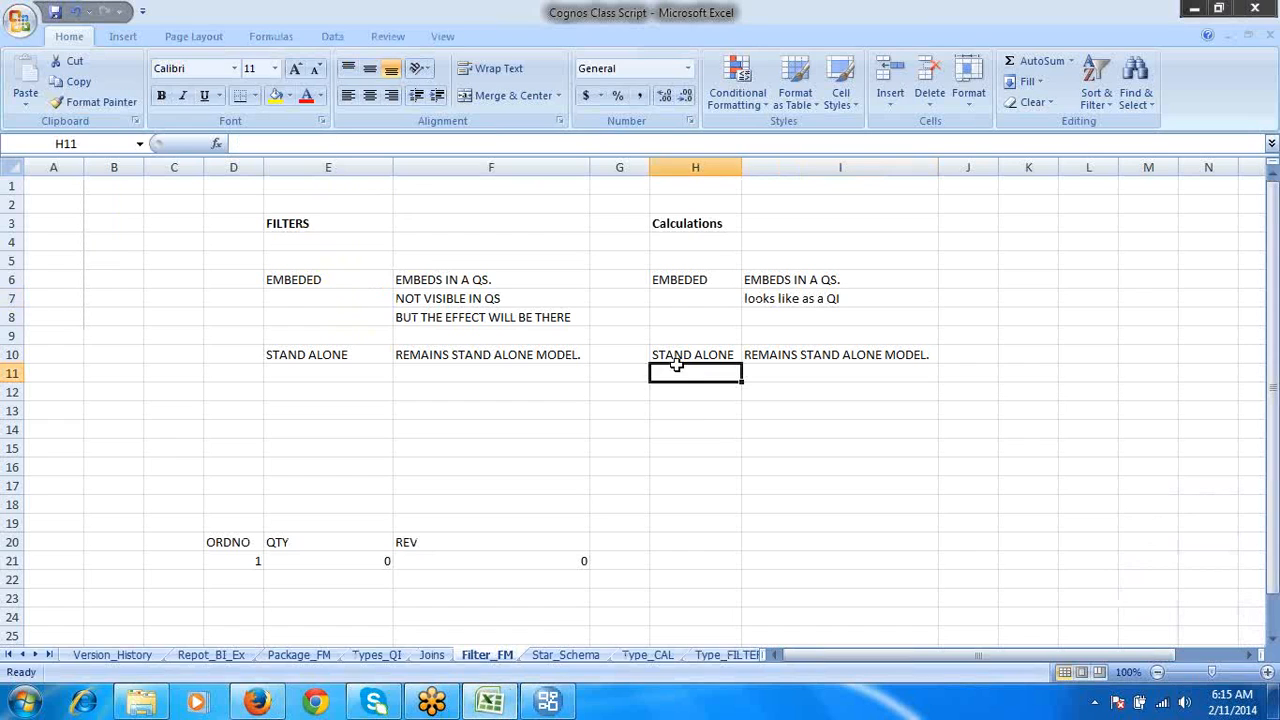
click(678, 356)
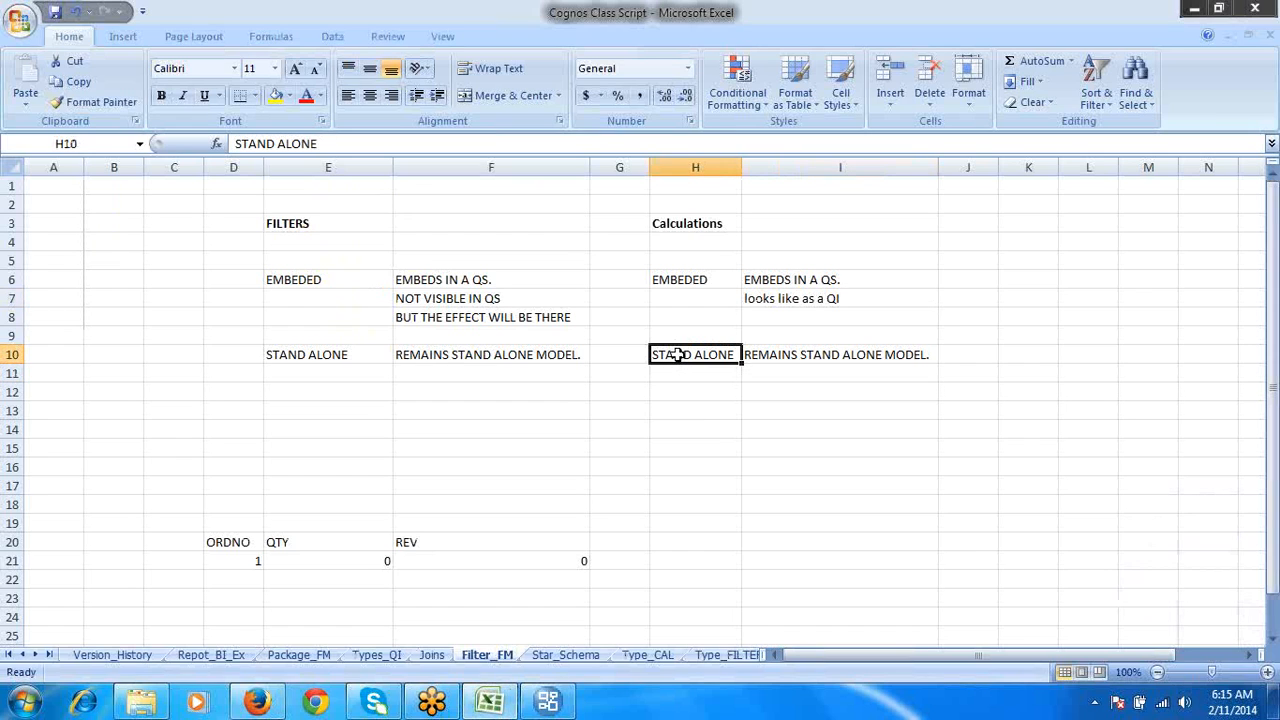
click(795, 355)
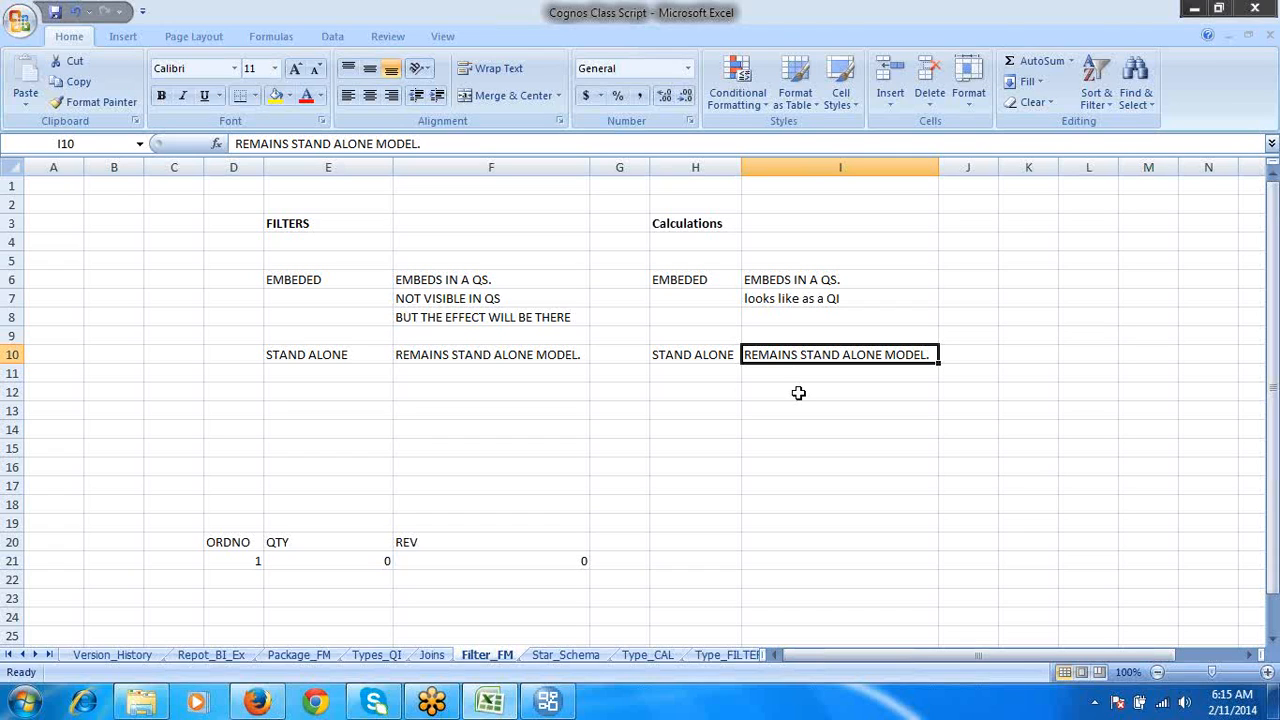
- Switch back to Framework Manager and examine the FIRST_NAME and LAST_NAME items in the SALES_STAFF query subject
click(548, 701)
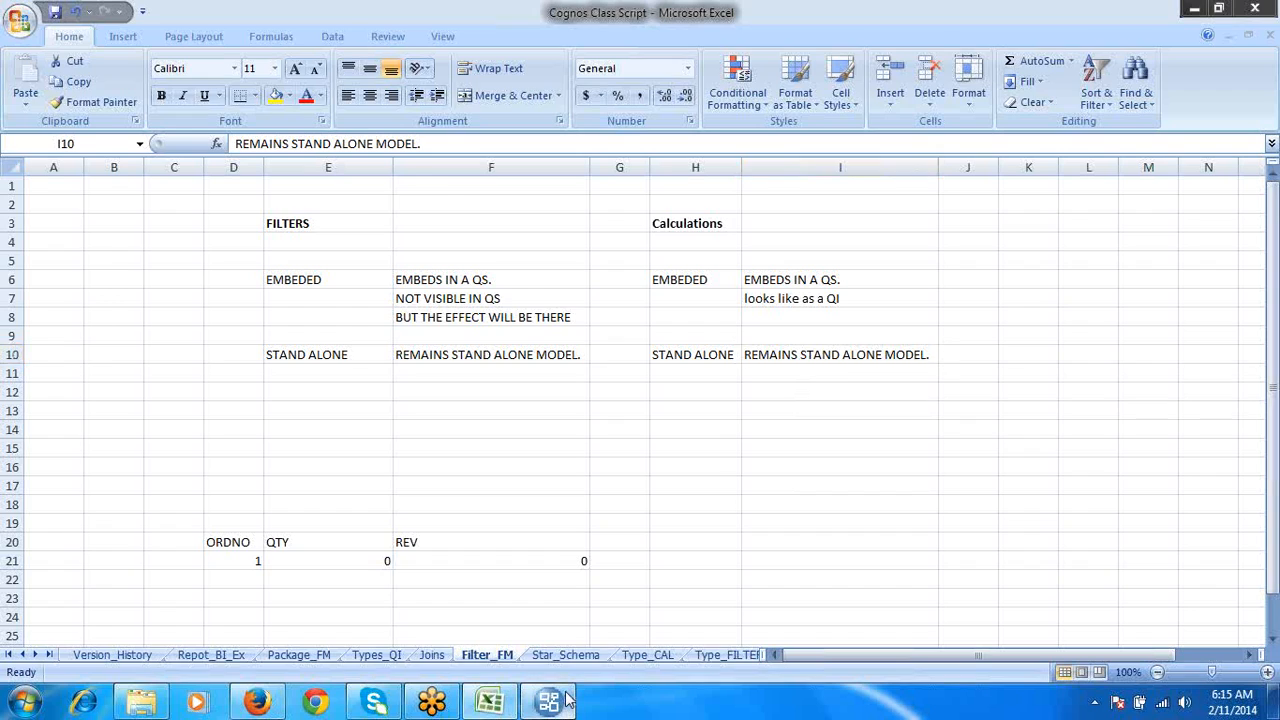
click(138, 284)
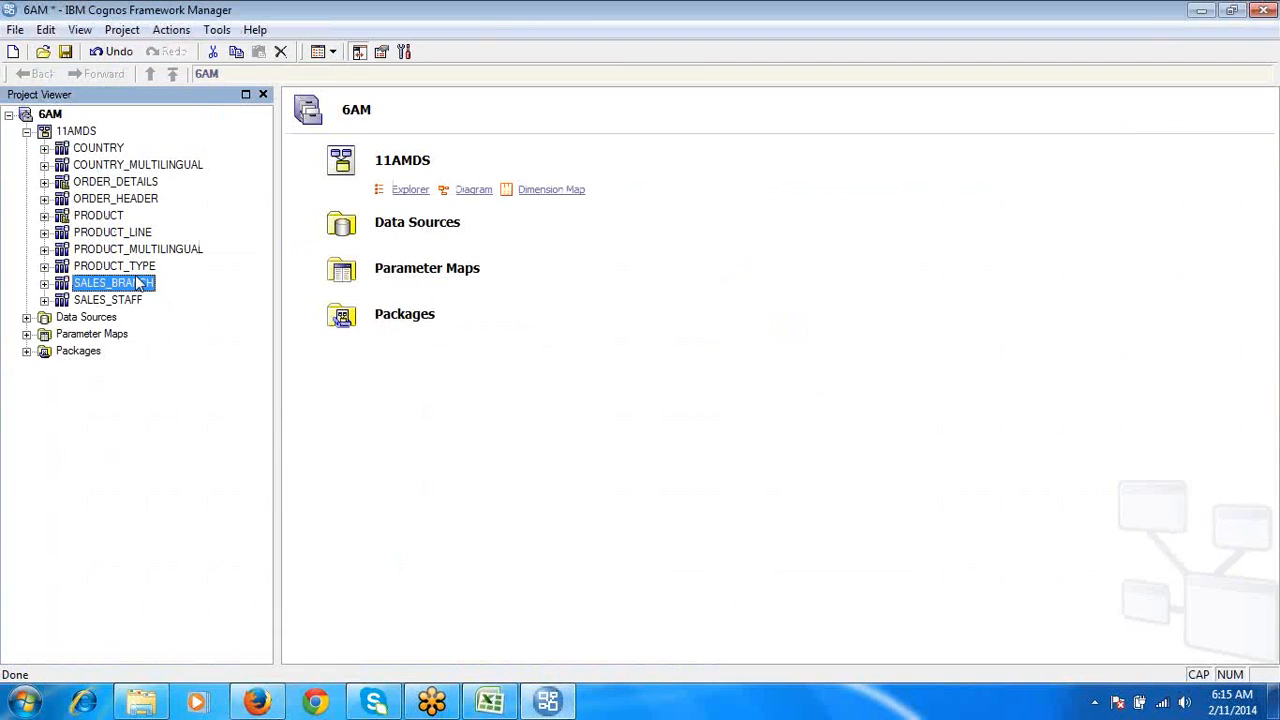
click(116, 268)
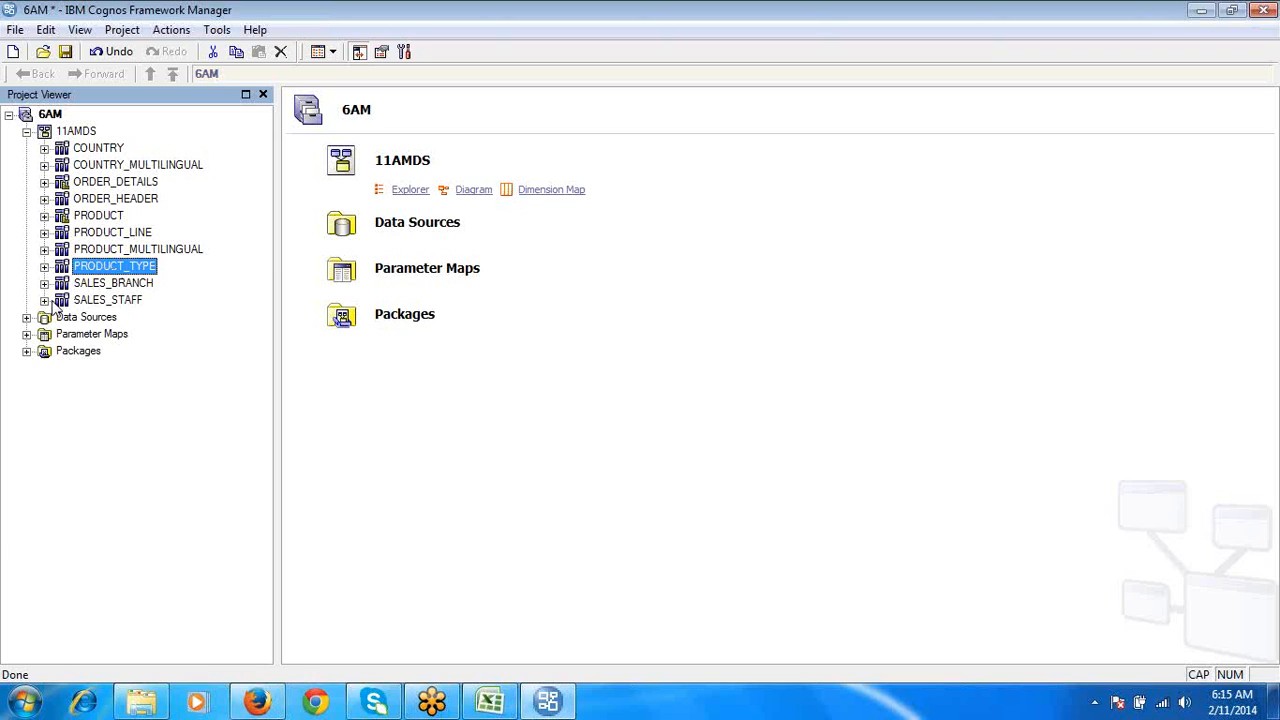
click(44, 300)
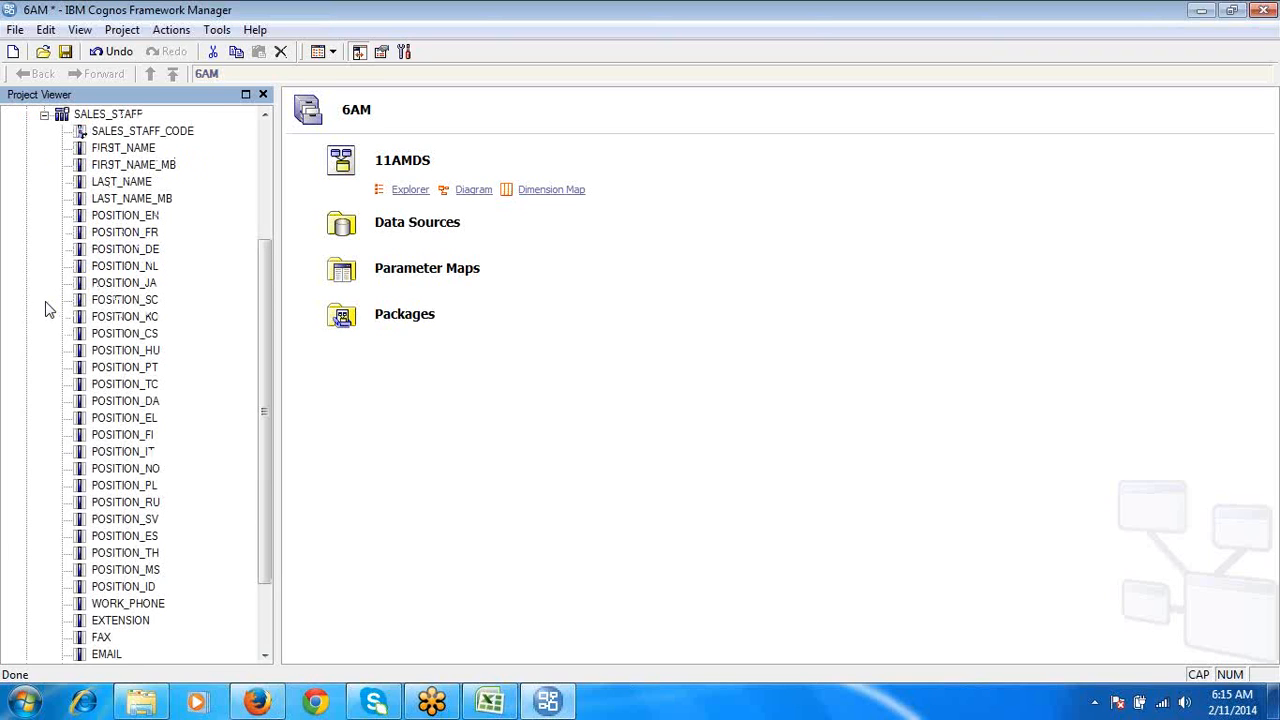
click(124, 116)
click(150, 149)
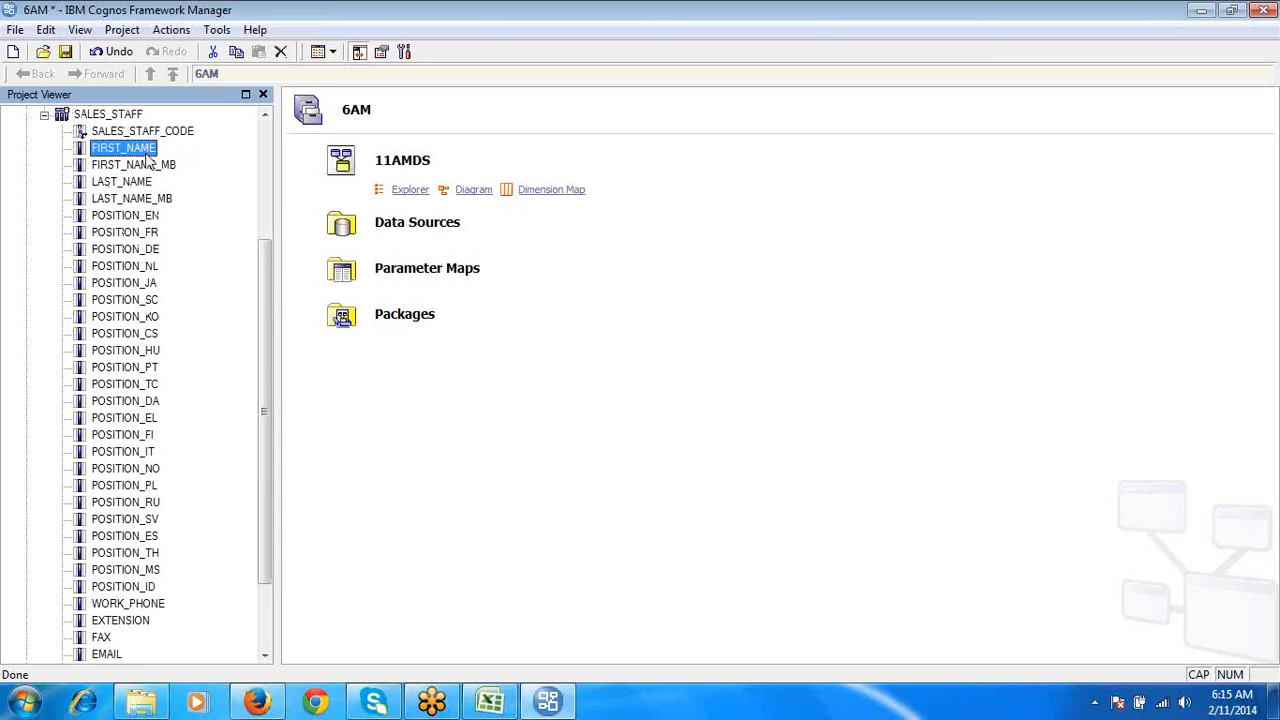
click(142, 181)
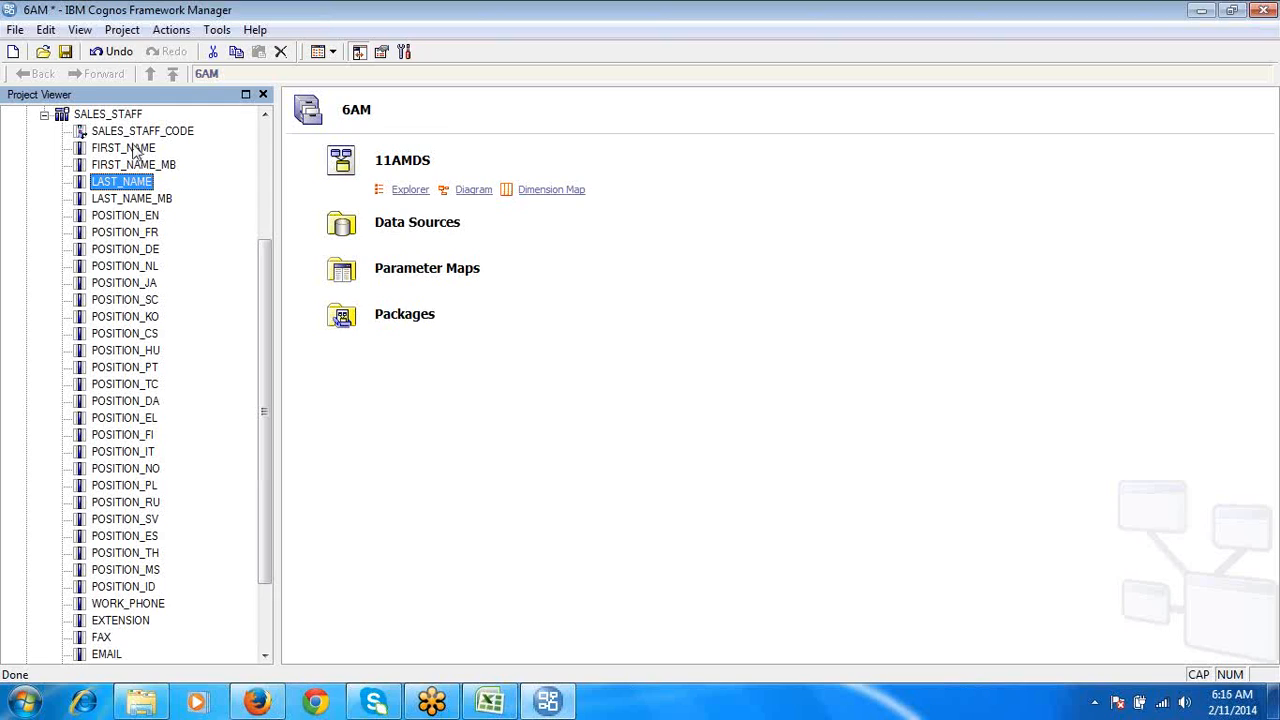
click(135, 151)
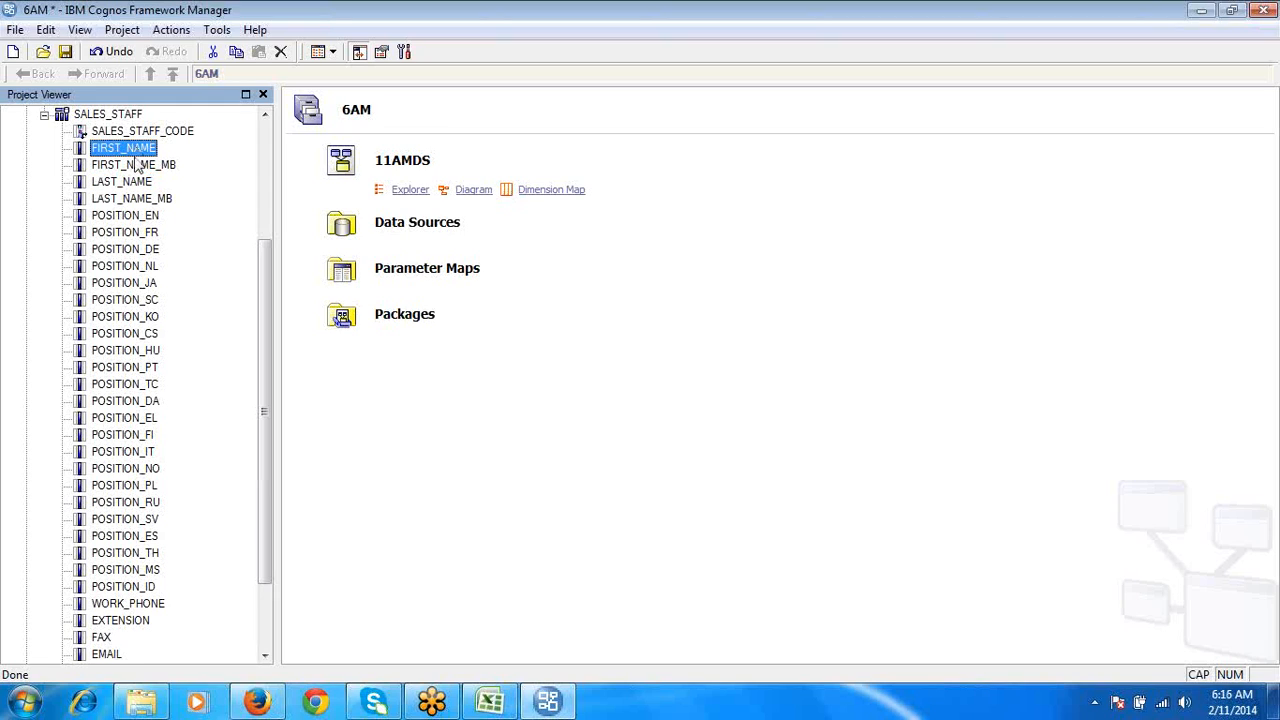
click(138, 182)
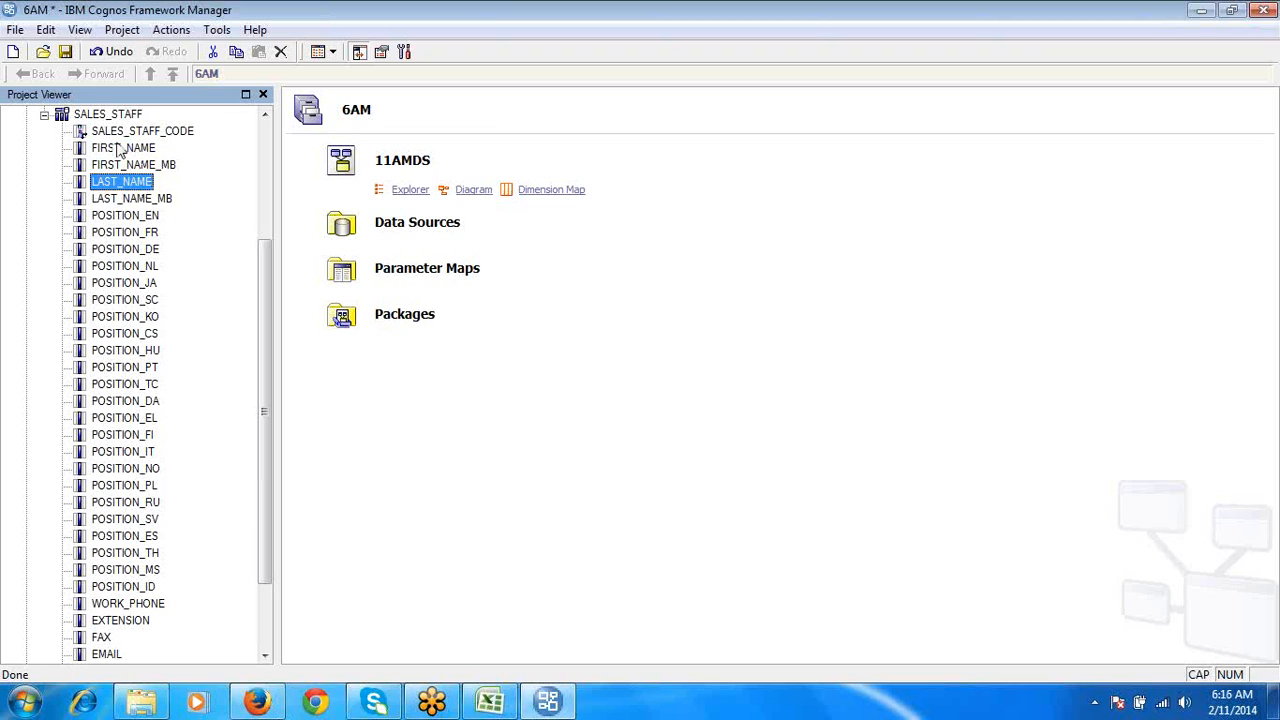
click(44, 114)
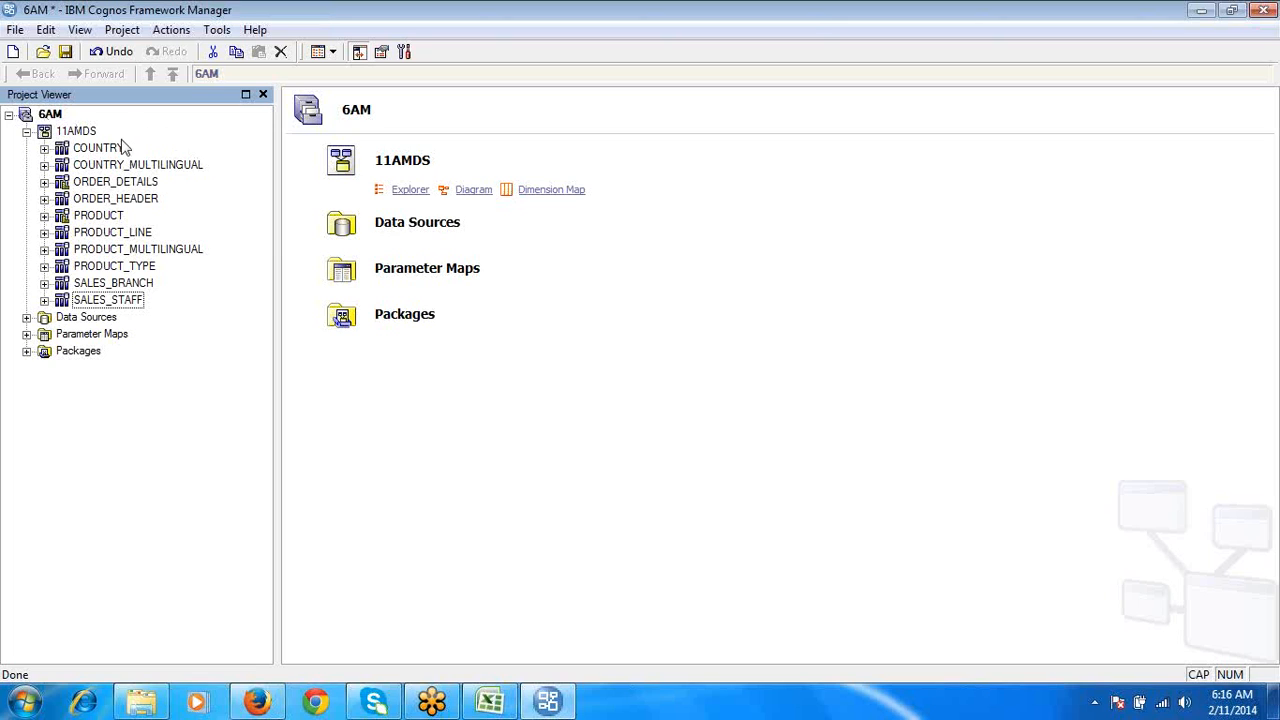
- Create a stand-alone calculation in the 11AMDS namespace and name it STAFF NAME
click(82, 133)
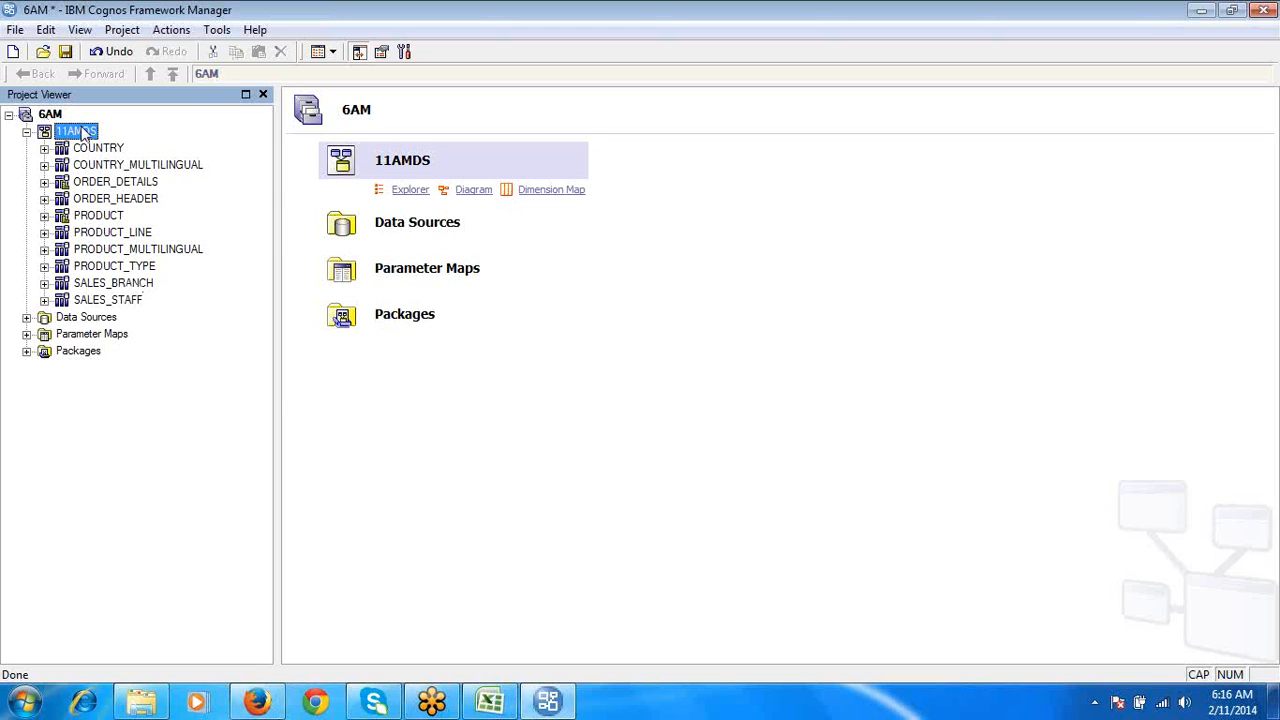
right_click(84, 135)
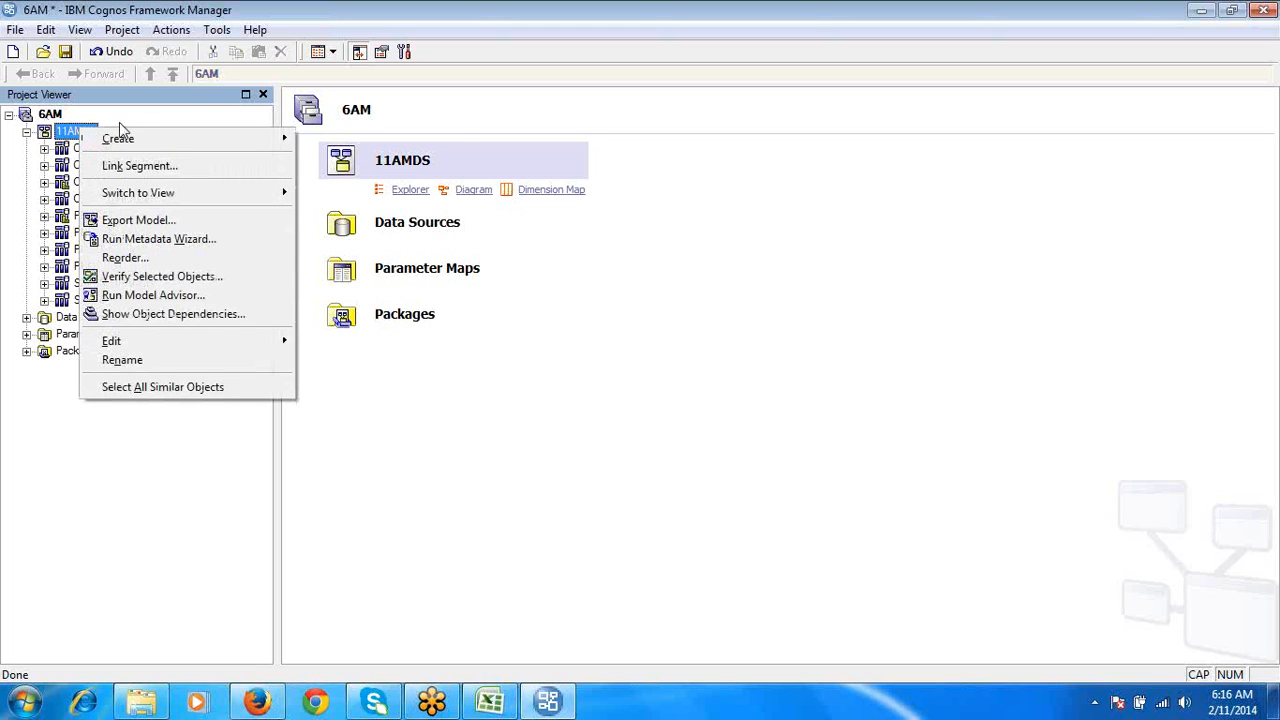
mouse_move(147, 133)
click(338, 139)
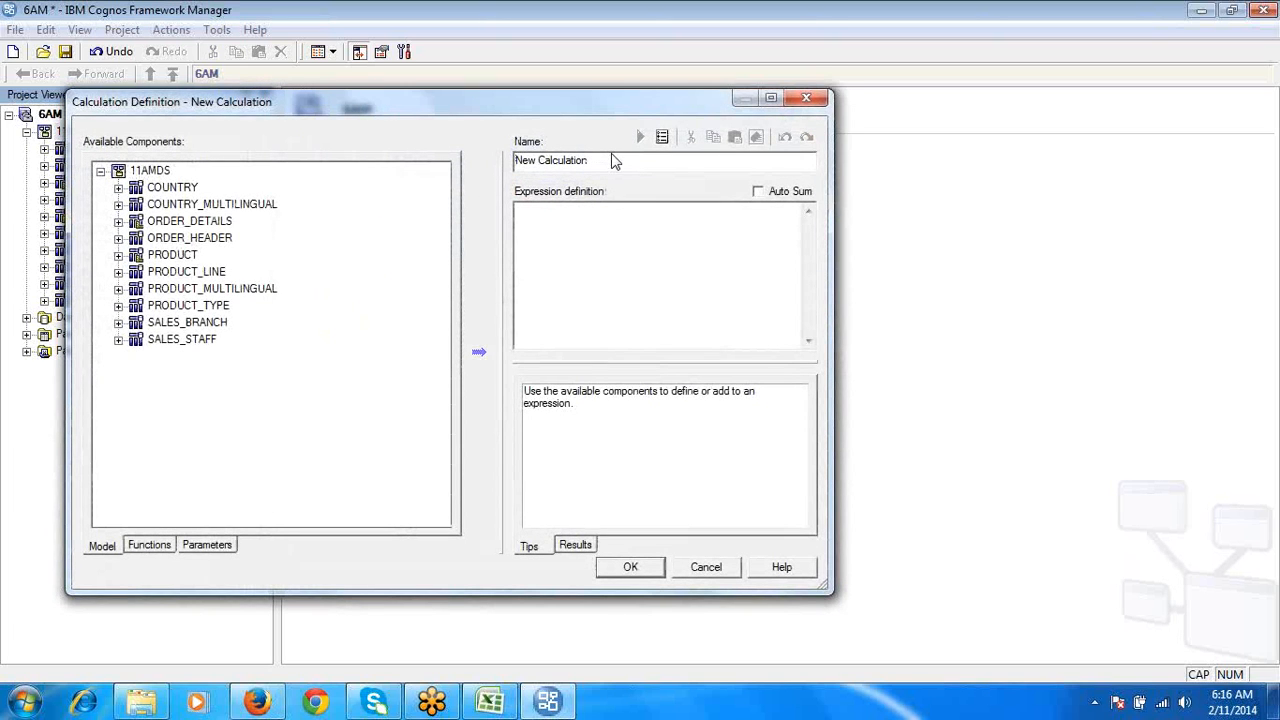
click(615, 158)
drag(615, 158, 514, 160)
text(STAFF NAME)
- Define the STAFF NAME expression by concatenating FIRST_NAME and LAST_NAME from SALES_STAFF with the || operator
click(560, 222)
click(118, 340)
double_click(197, 204)
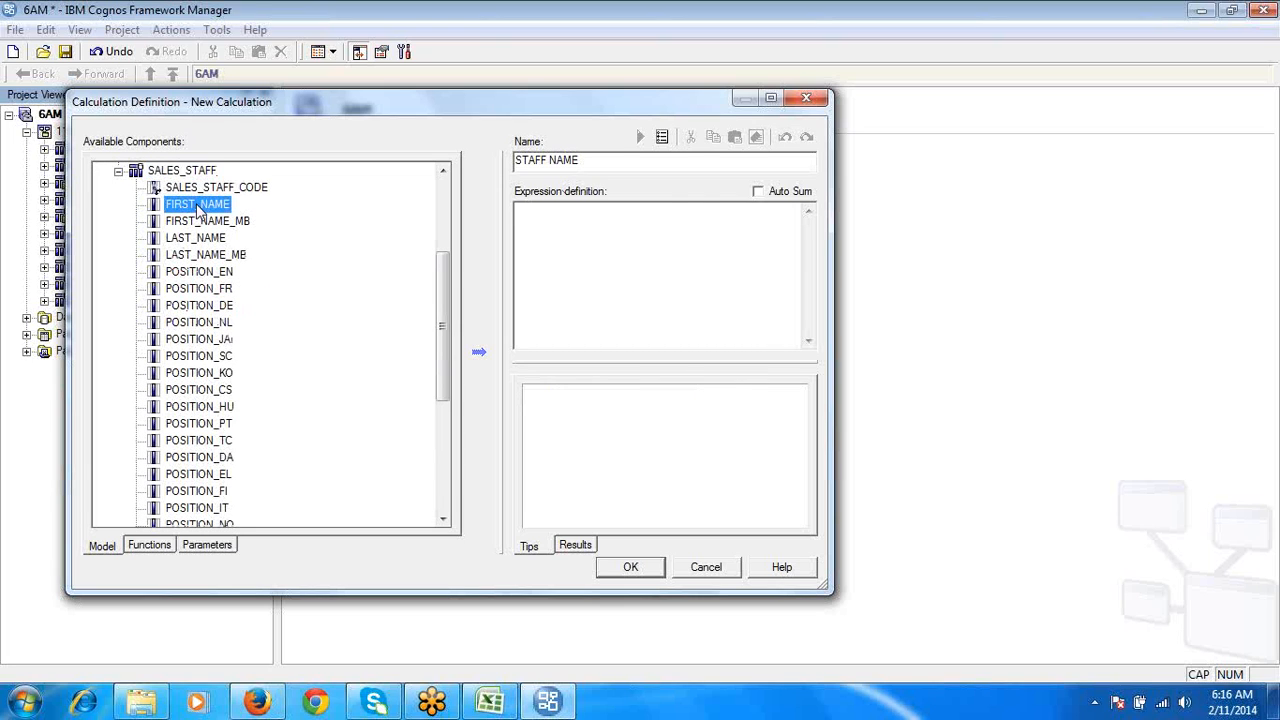
click(767, 217)
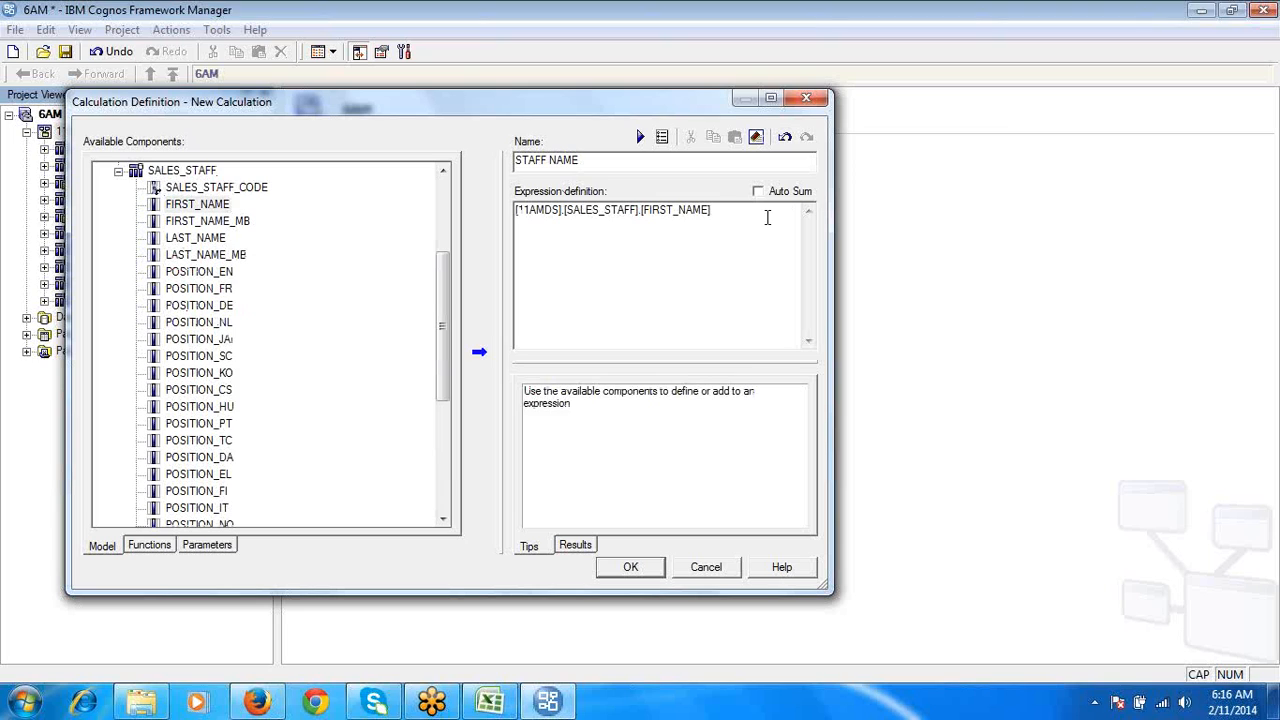
text(||)
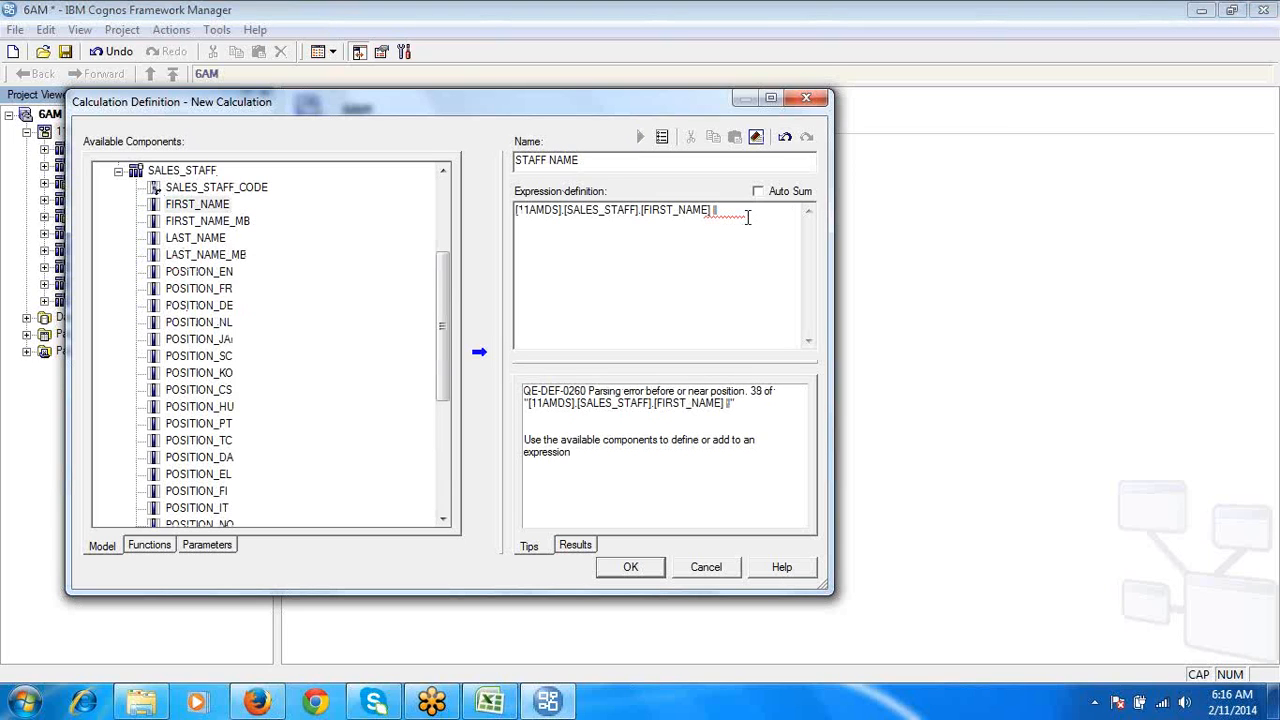
click(212, 242)
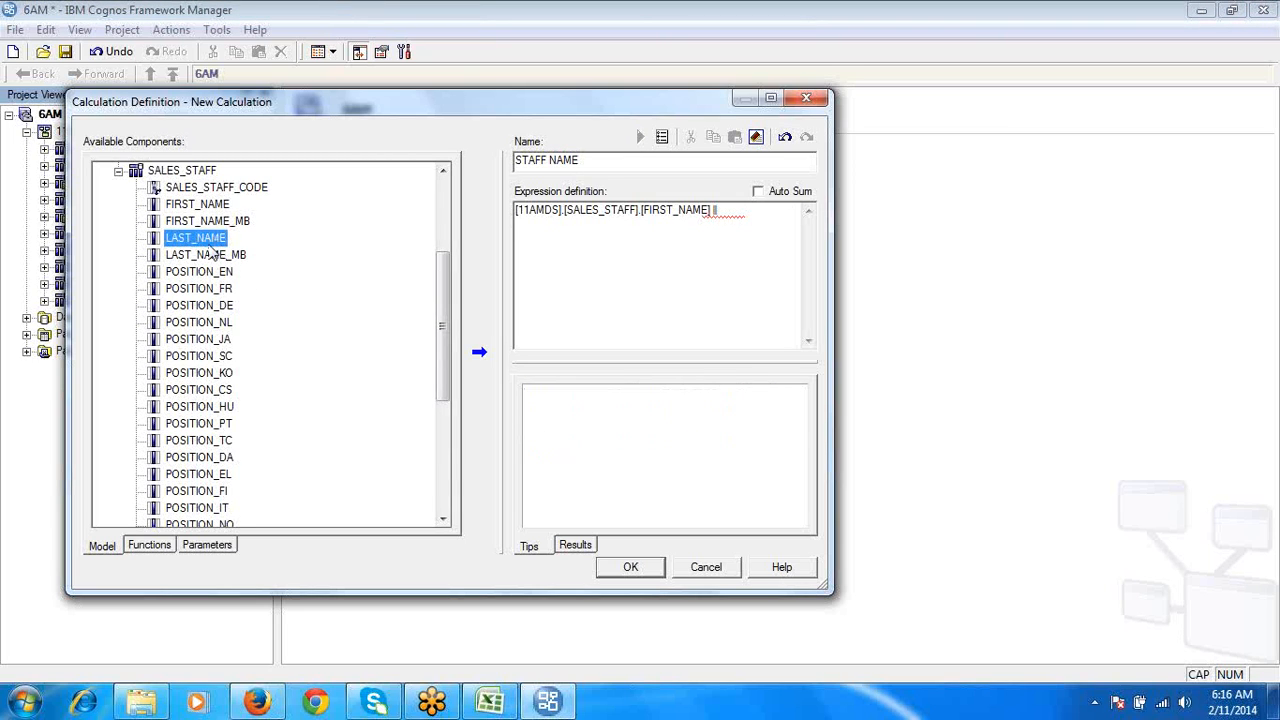
double_click(212, 244)
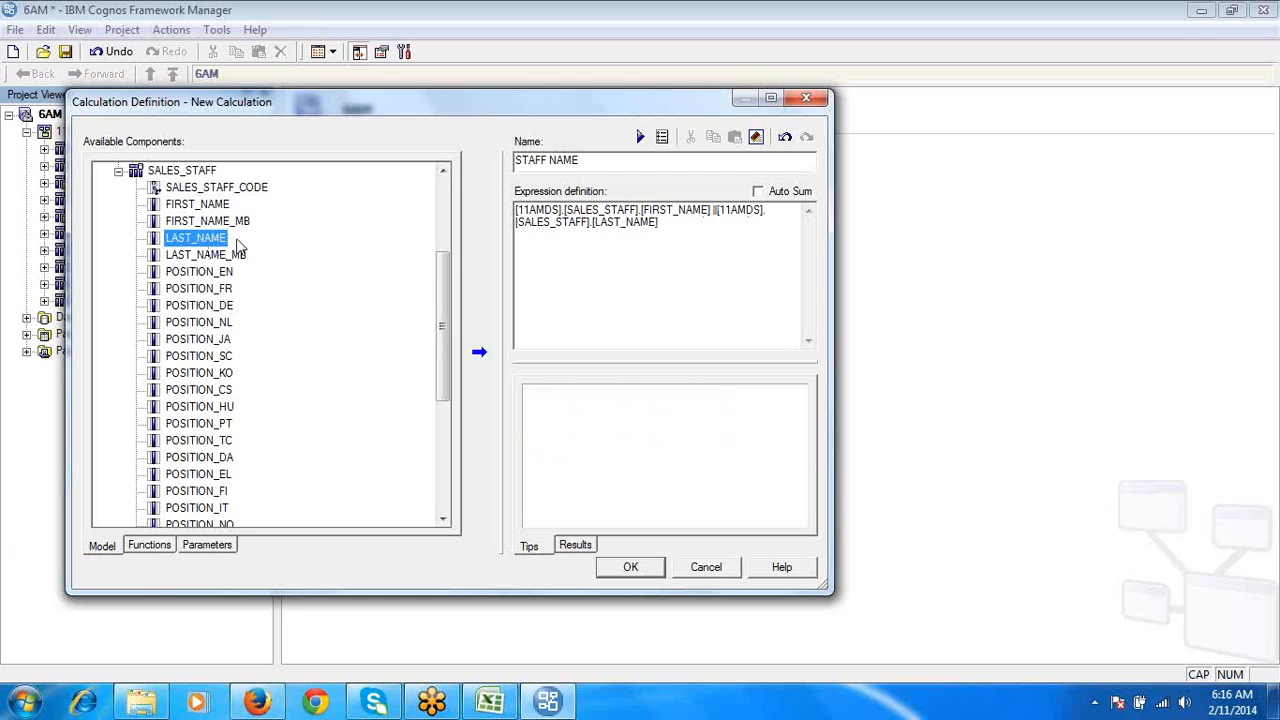
- Test the STAFF NAME calculation and examine how the first and last names are joined
click(638, 139)
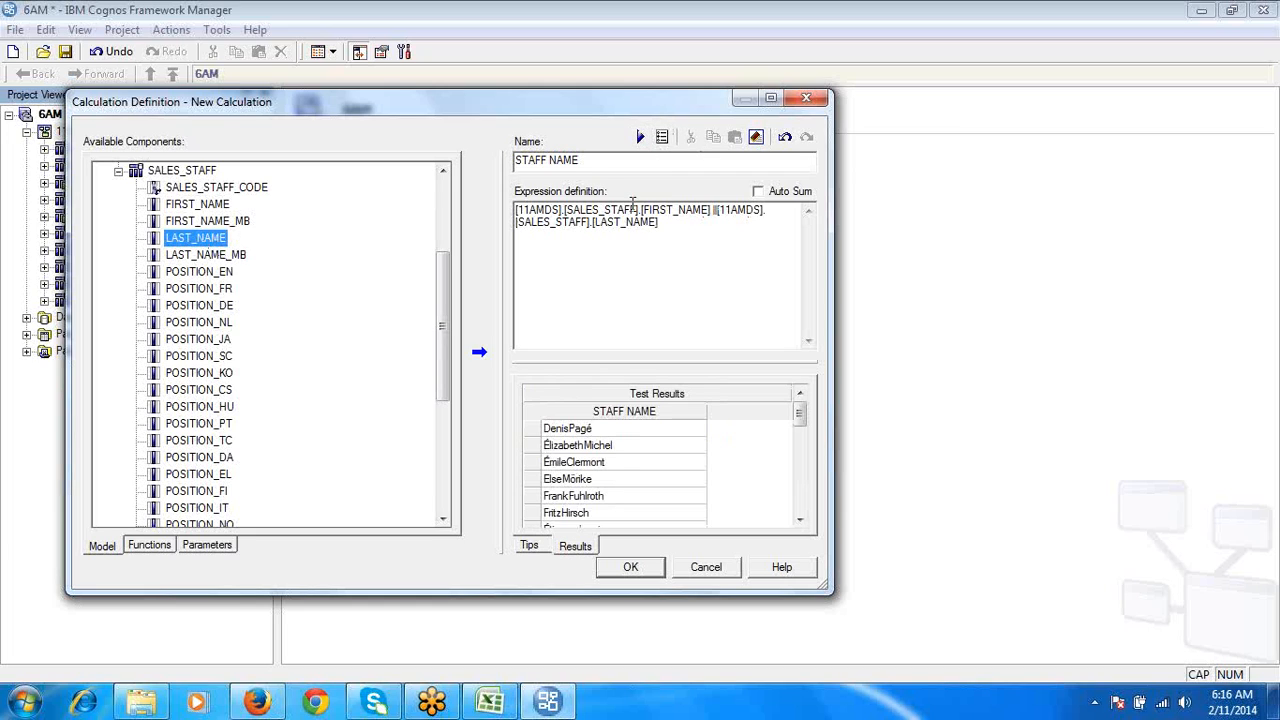
click(598, 412)
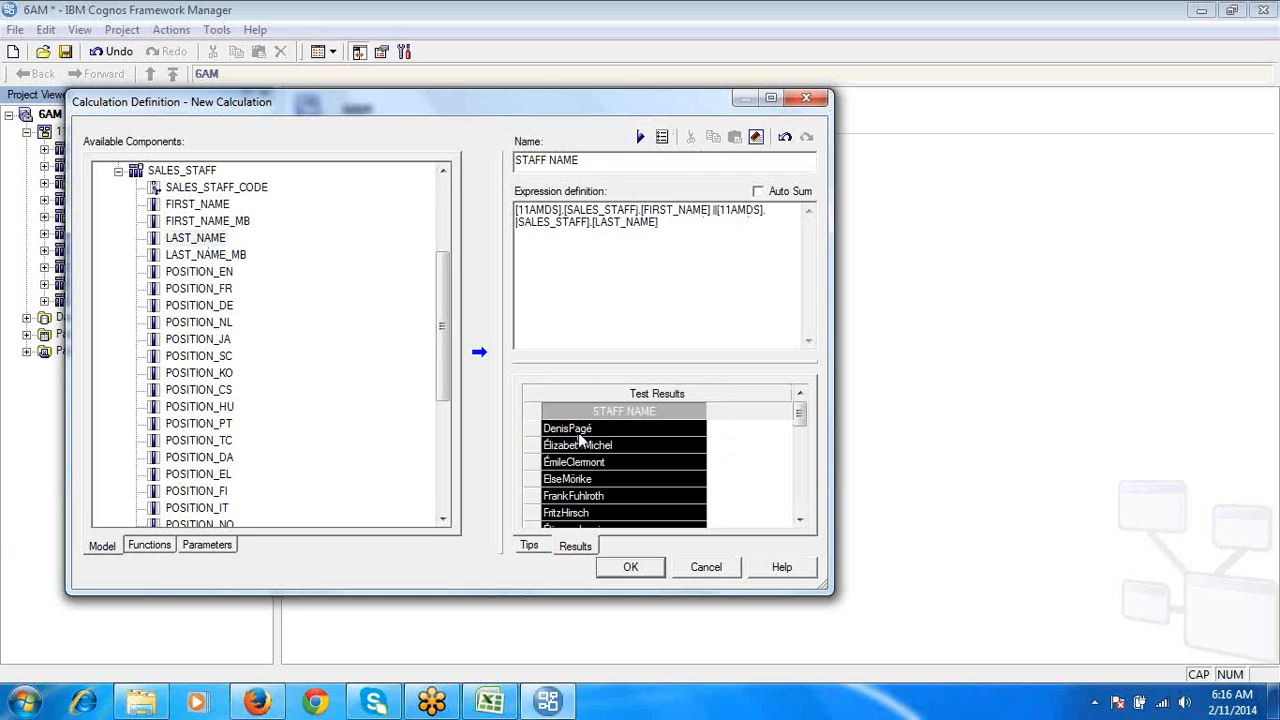
click(578, 434)
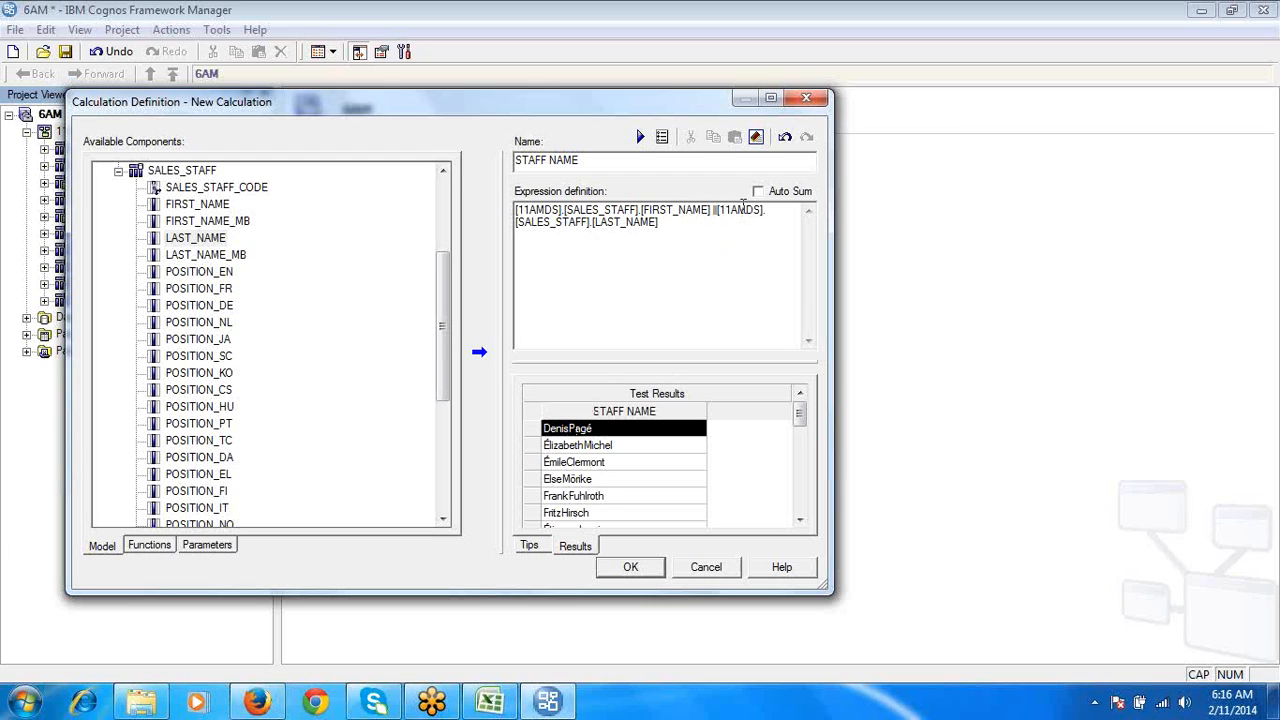
- Insert || ', ' after FIRST_NAME in the expression as a separator, test it again, and save the STAFF NAME calculation
click(712, 210)
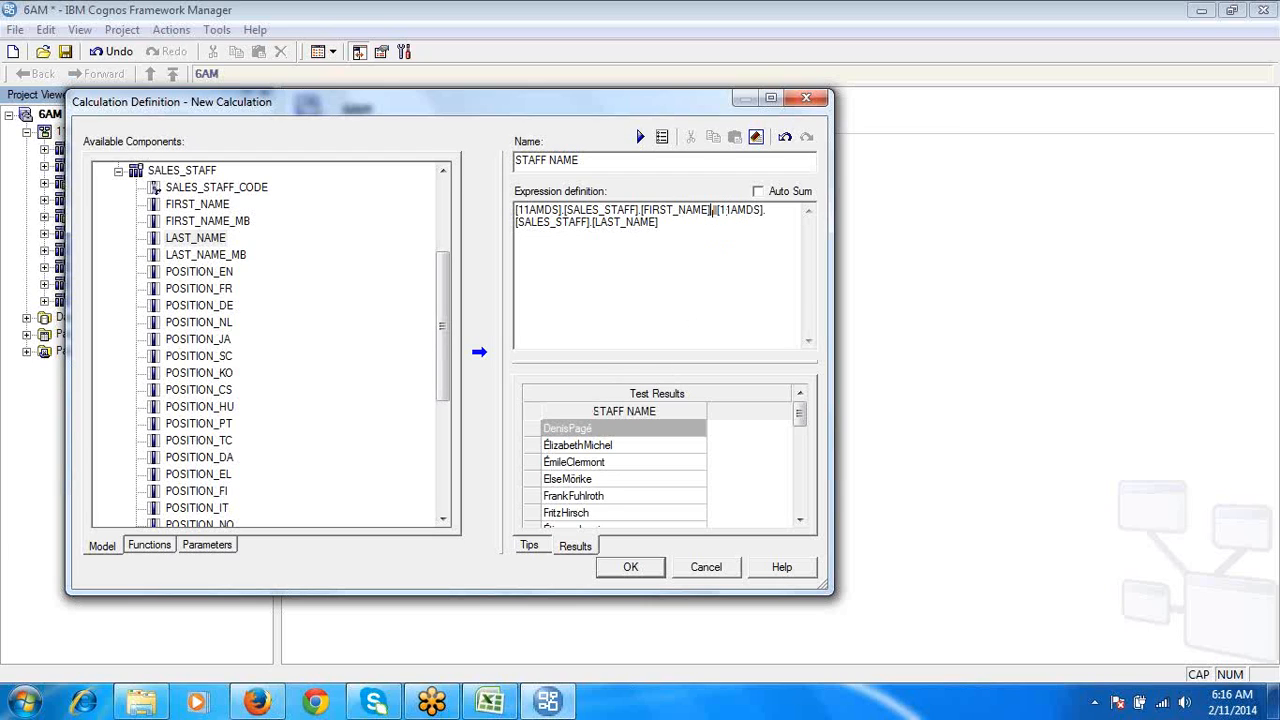
text(|| ', ' ||)
click(640, 136)
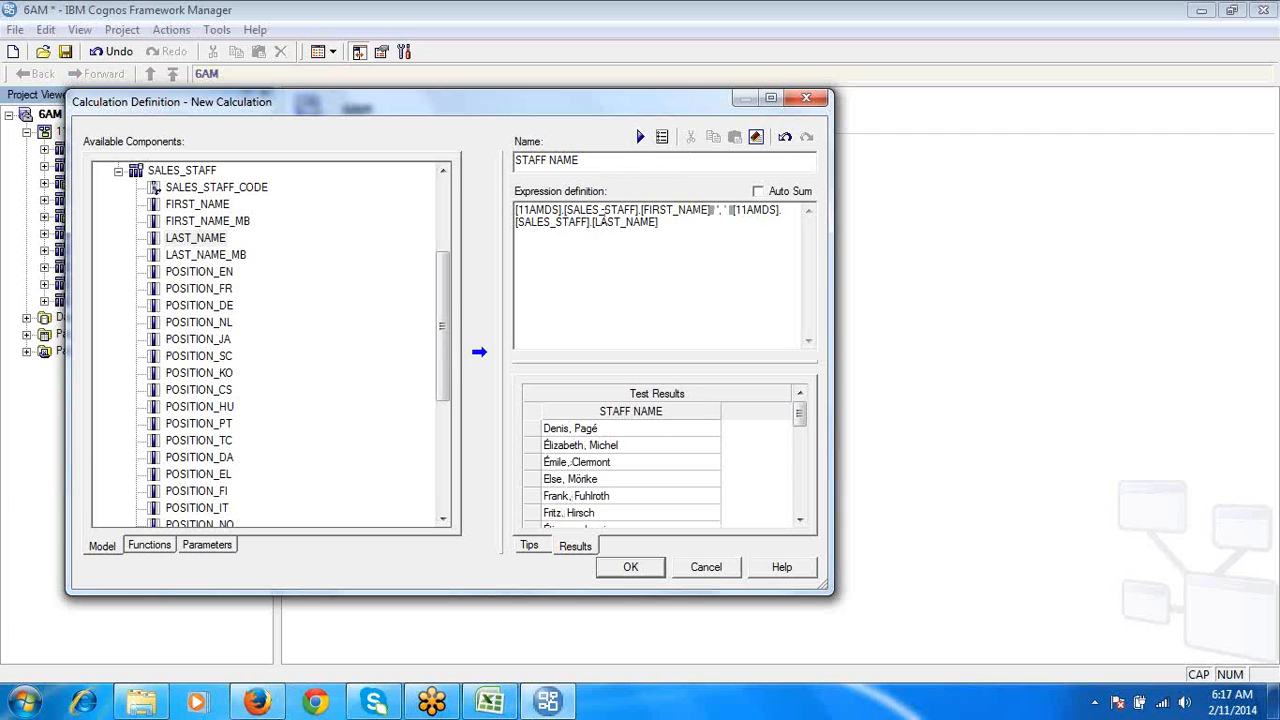
click(572, 430)
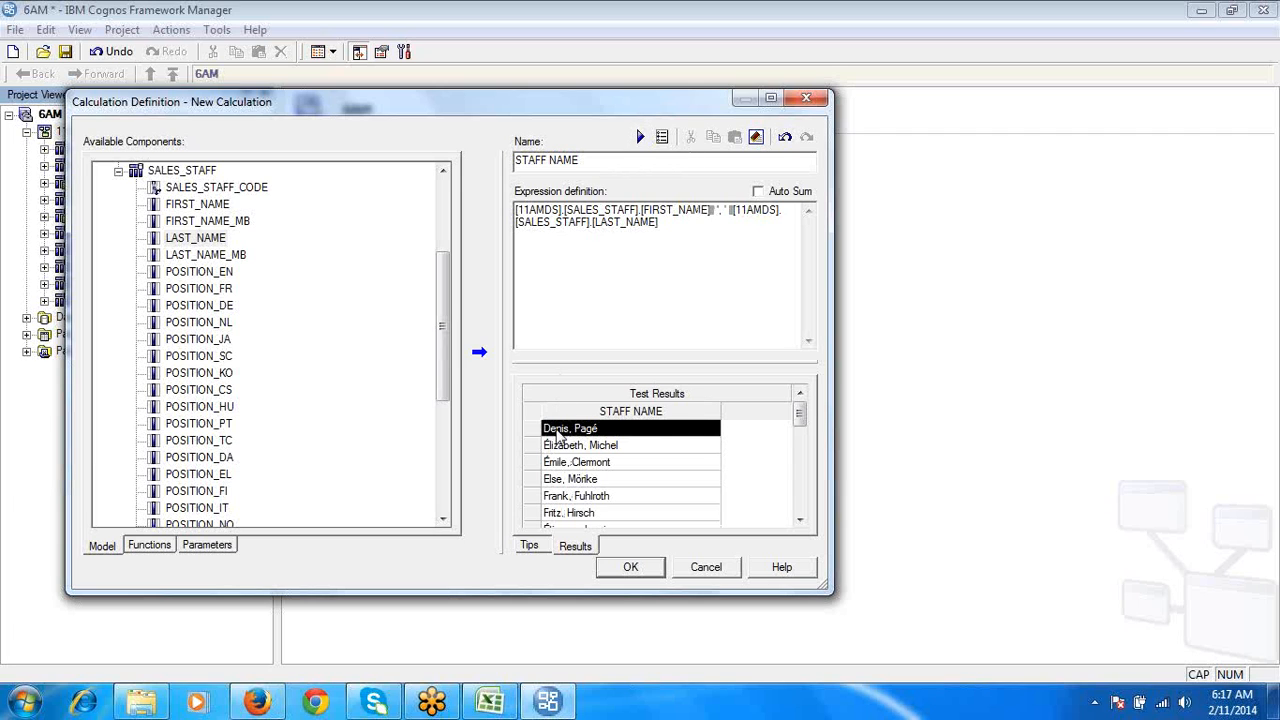
click(628, 568)
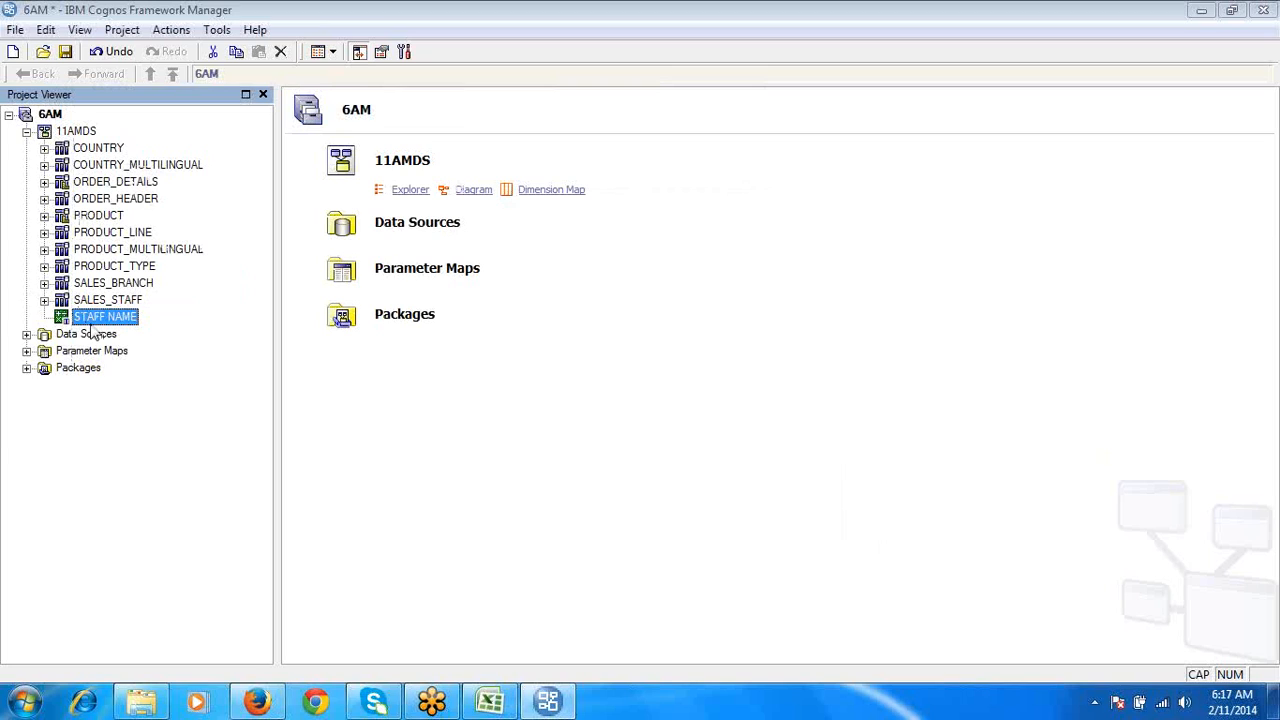
- Locate STAFF NAME under the 11AMDS namespace and review the filter and calculation notes on the Filter_FM sheet in Excel
click(97, 322)
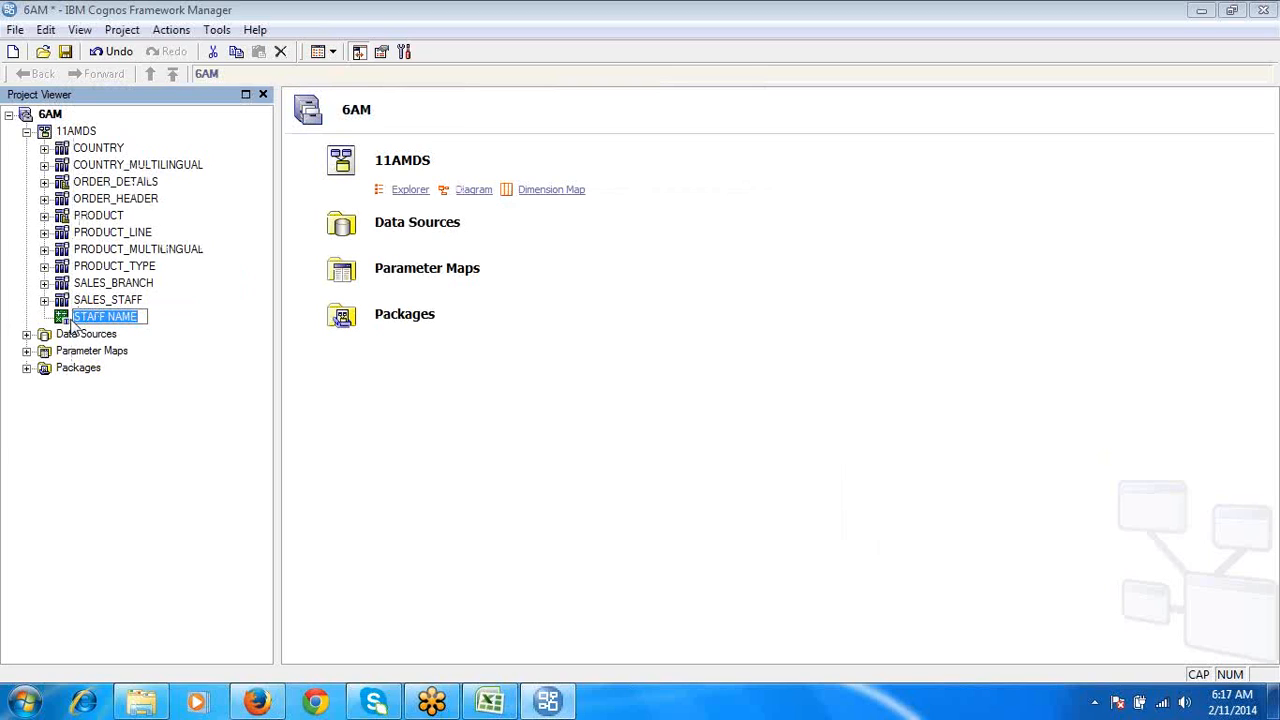
click(51, 310)
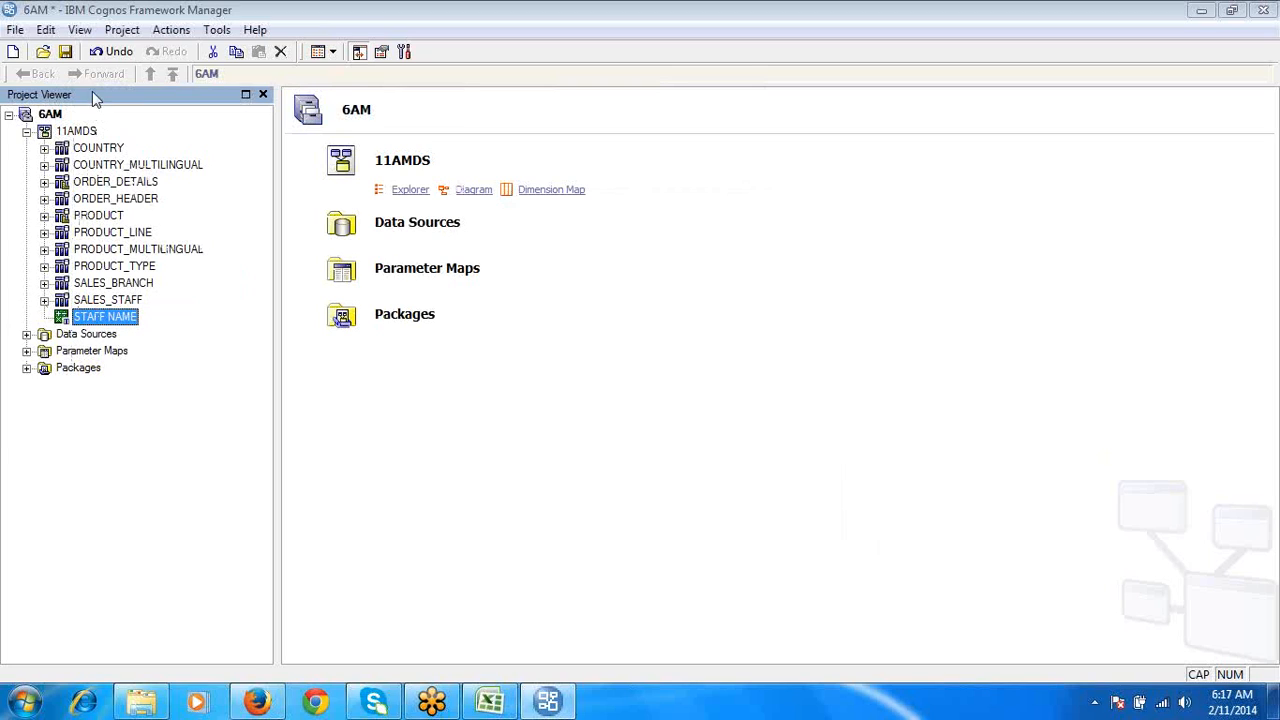
click(78, 130)
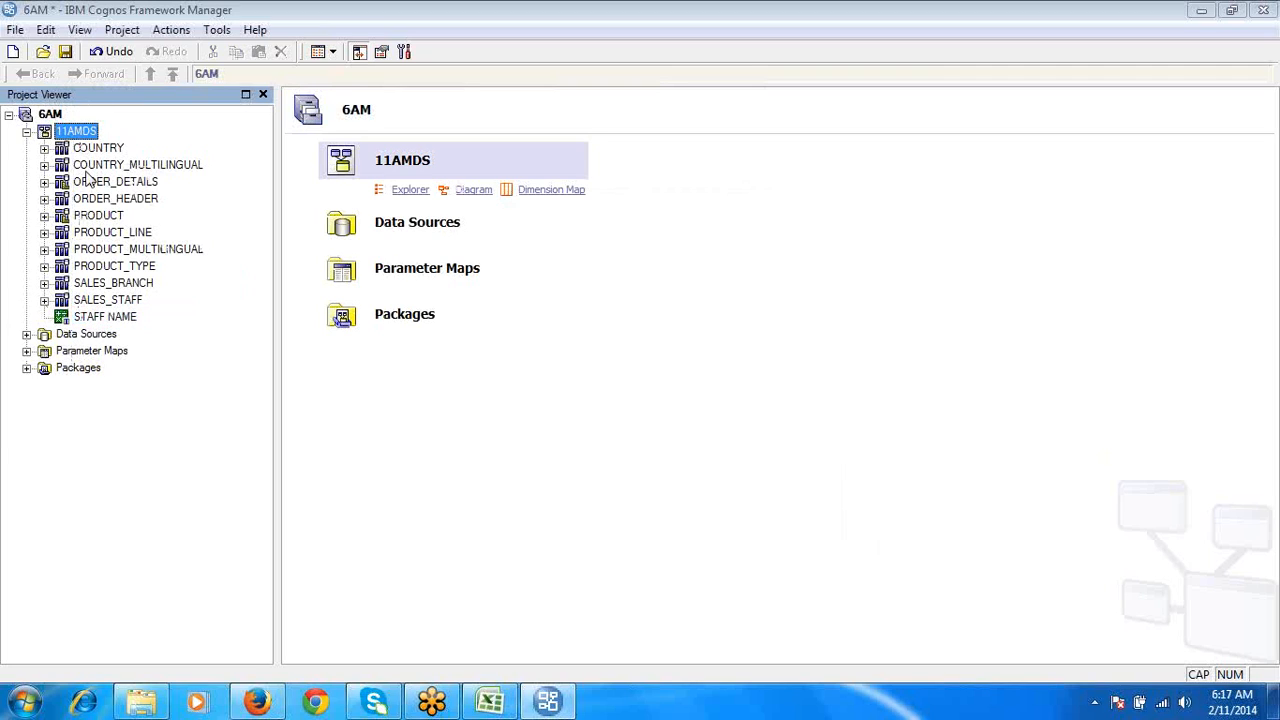
click(117, 317)
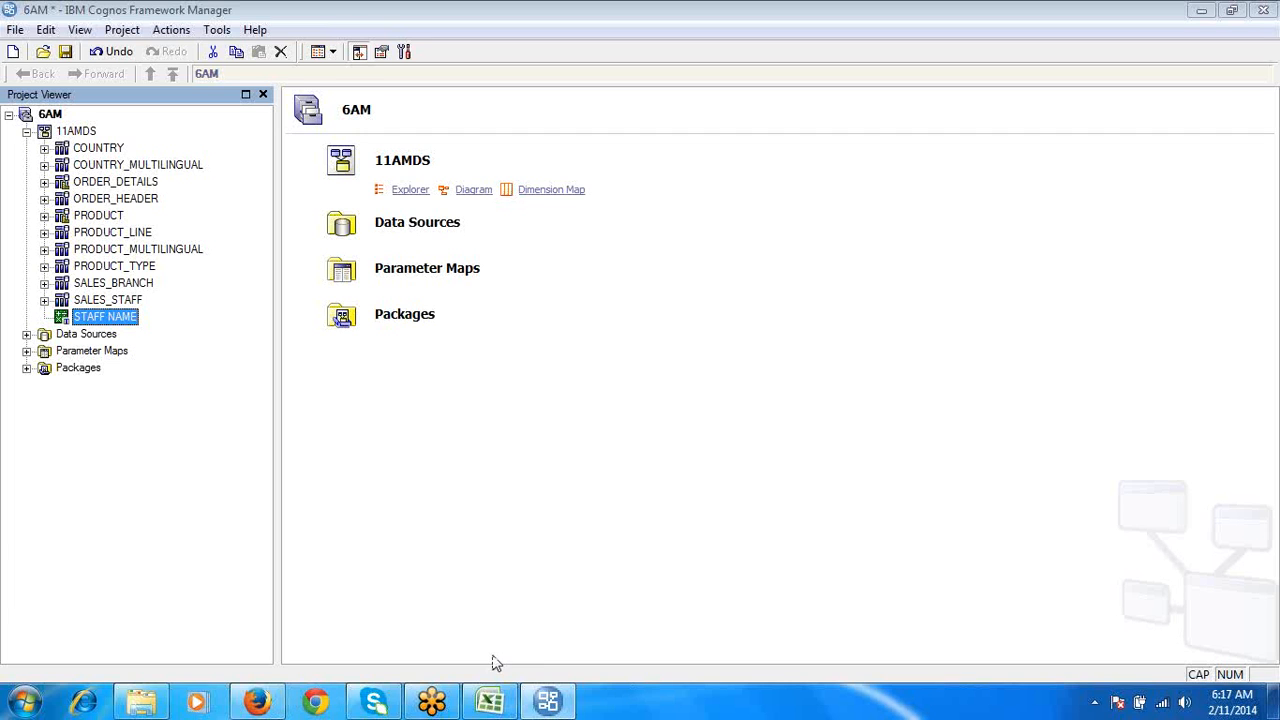
click(493, 703)
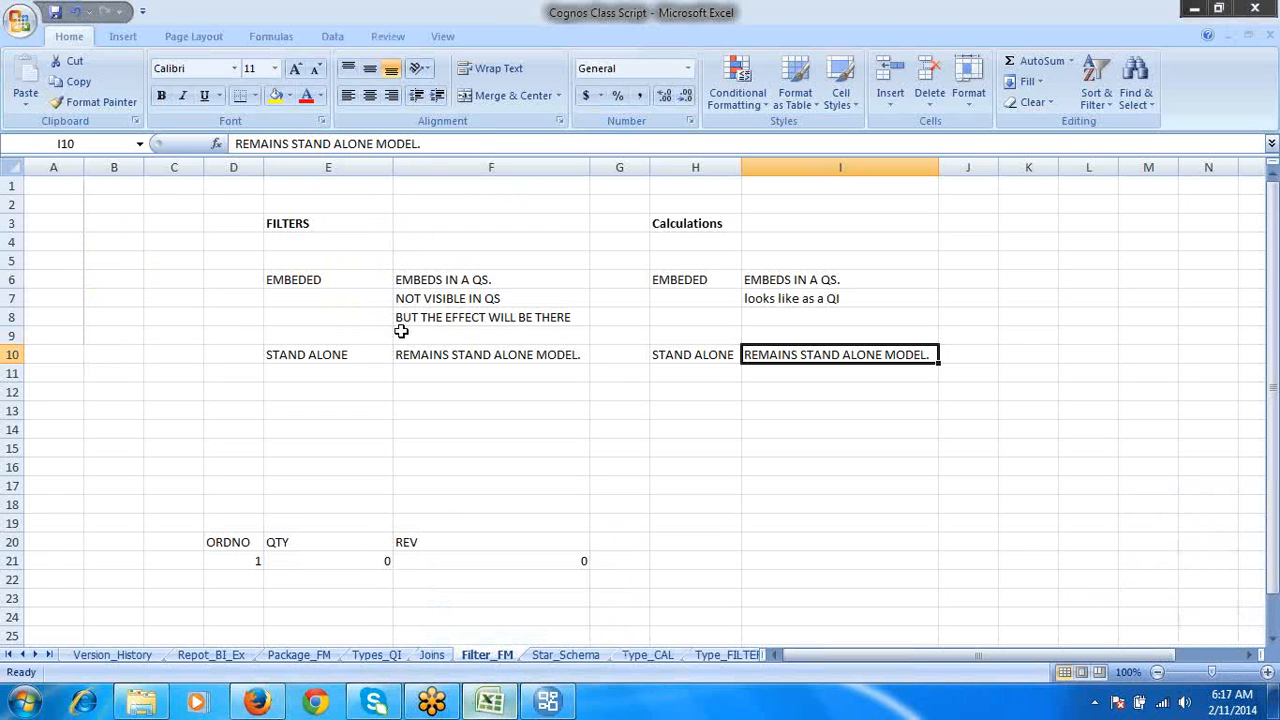
click(304, 224)
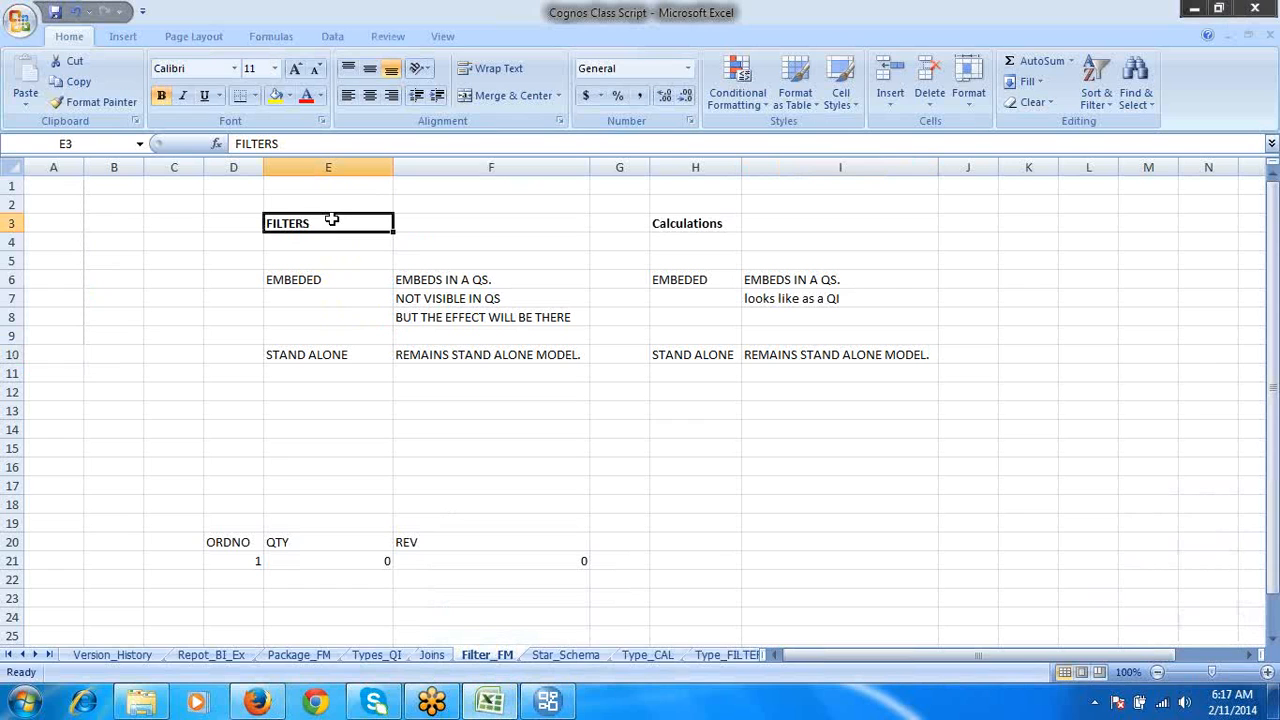
click(1197, 7)
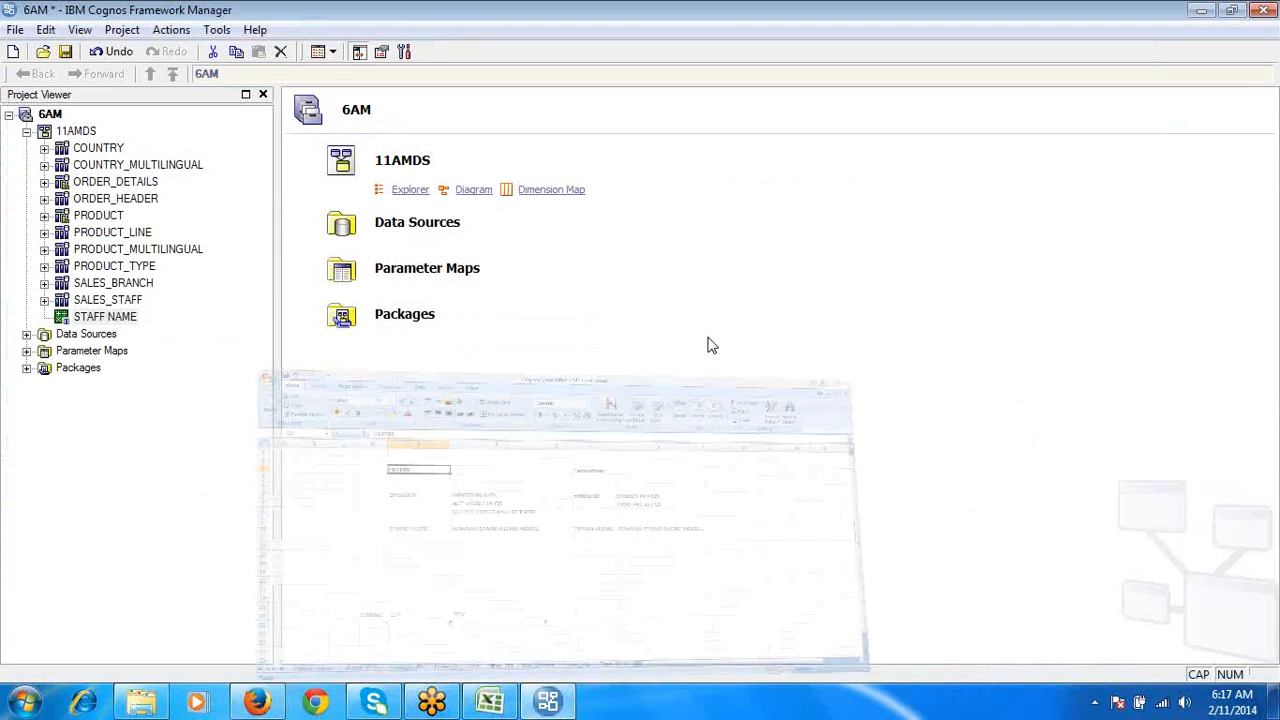
- Open the definition of the 6AM package, check whether STAFF NAME is included, and accept the definition
click(27, 367)
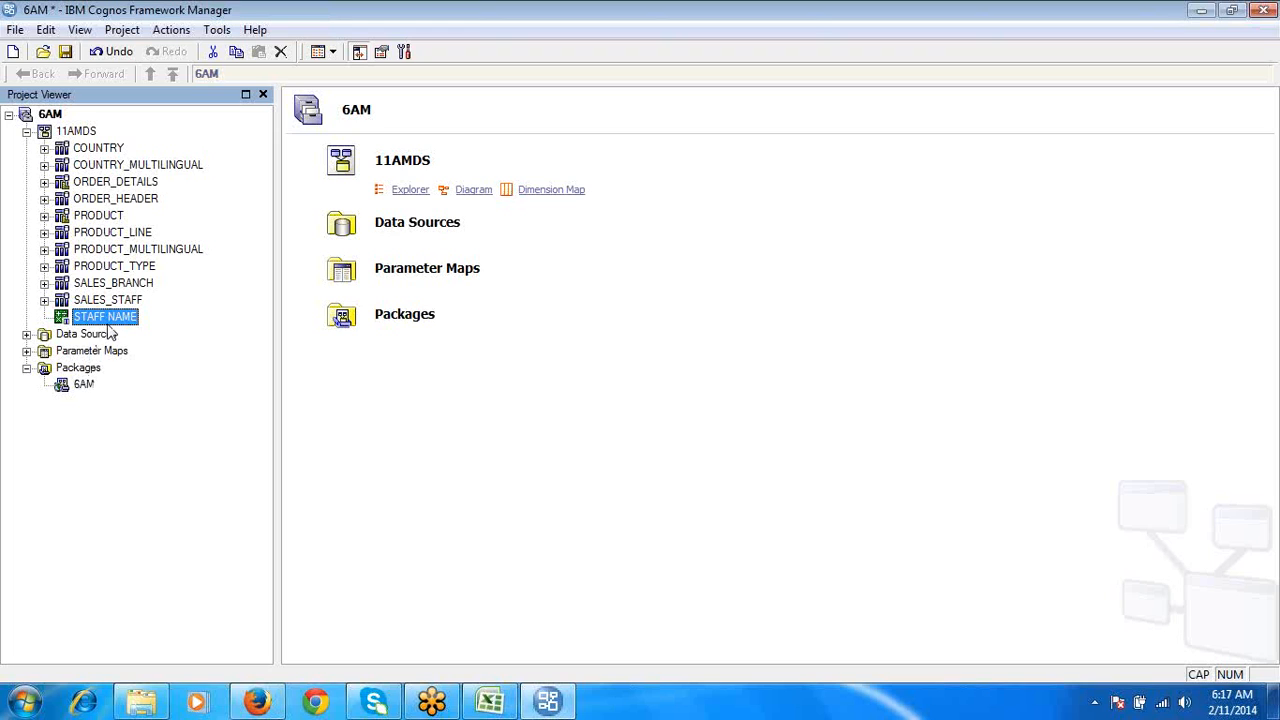
double_click(86, 385)
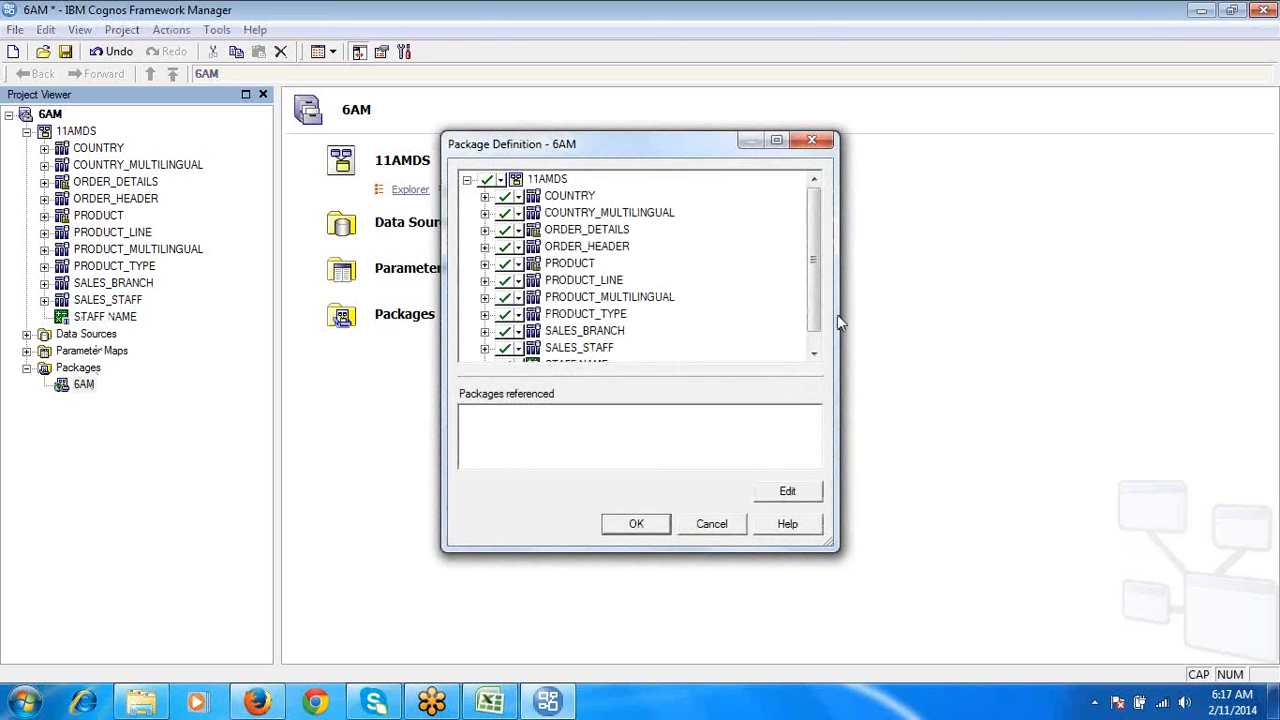
click(814, 353)
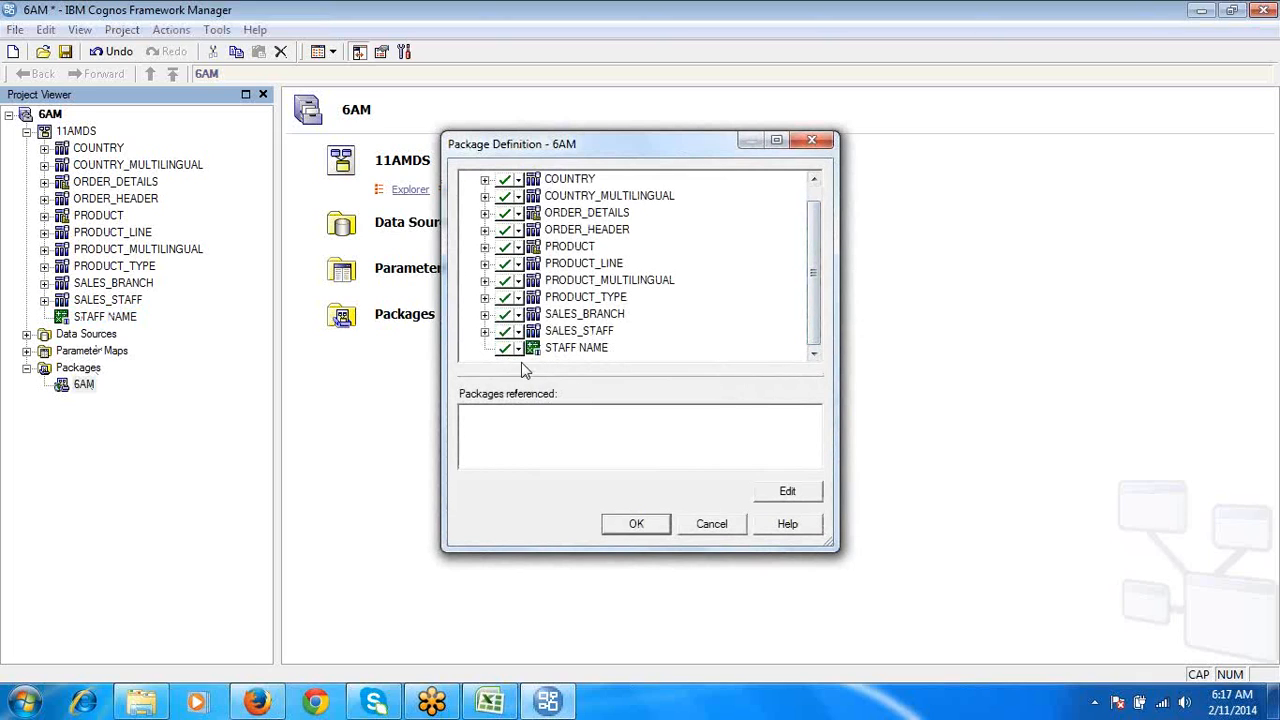
click(662, 530)
- Publish the 6AM package with the default wizard settings, agreeing to add another model version to the existing package
right_click(84, 386)
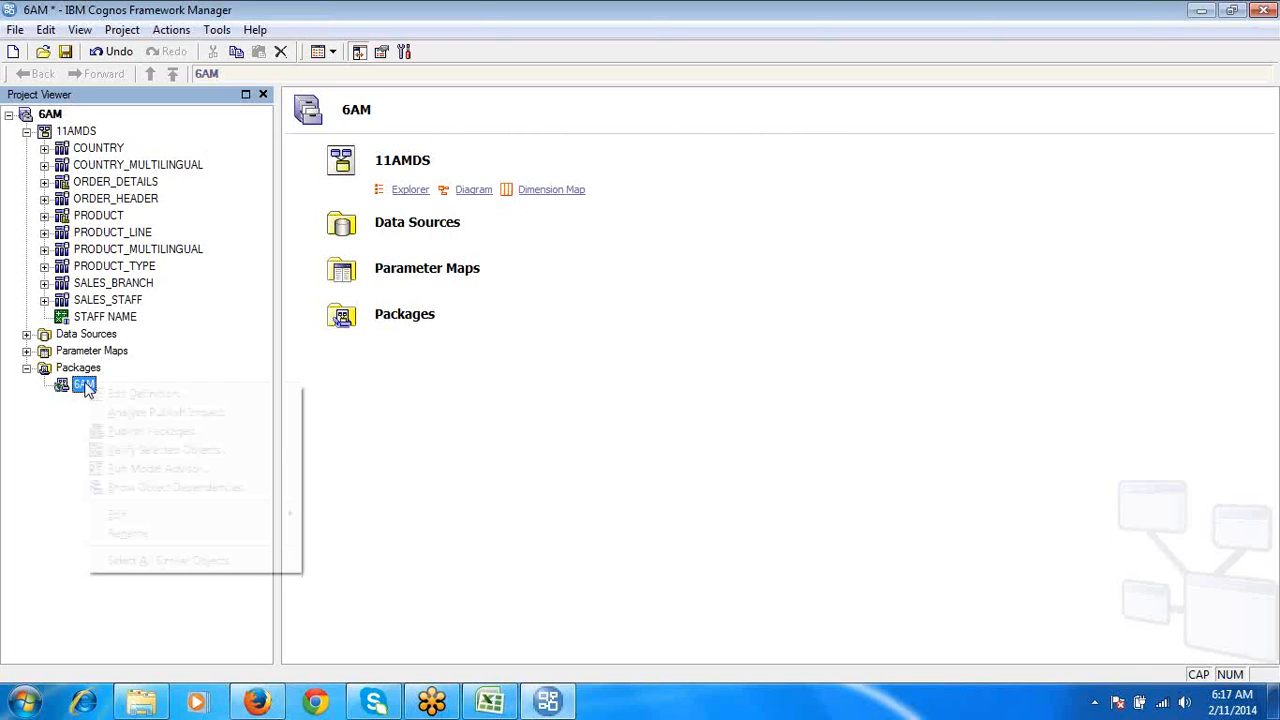
click(153, 431)
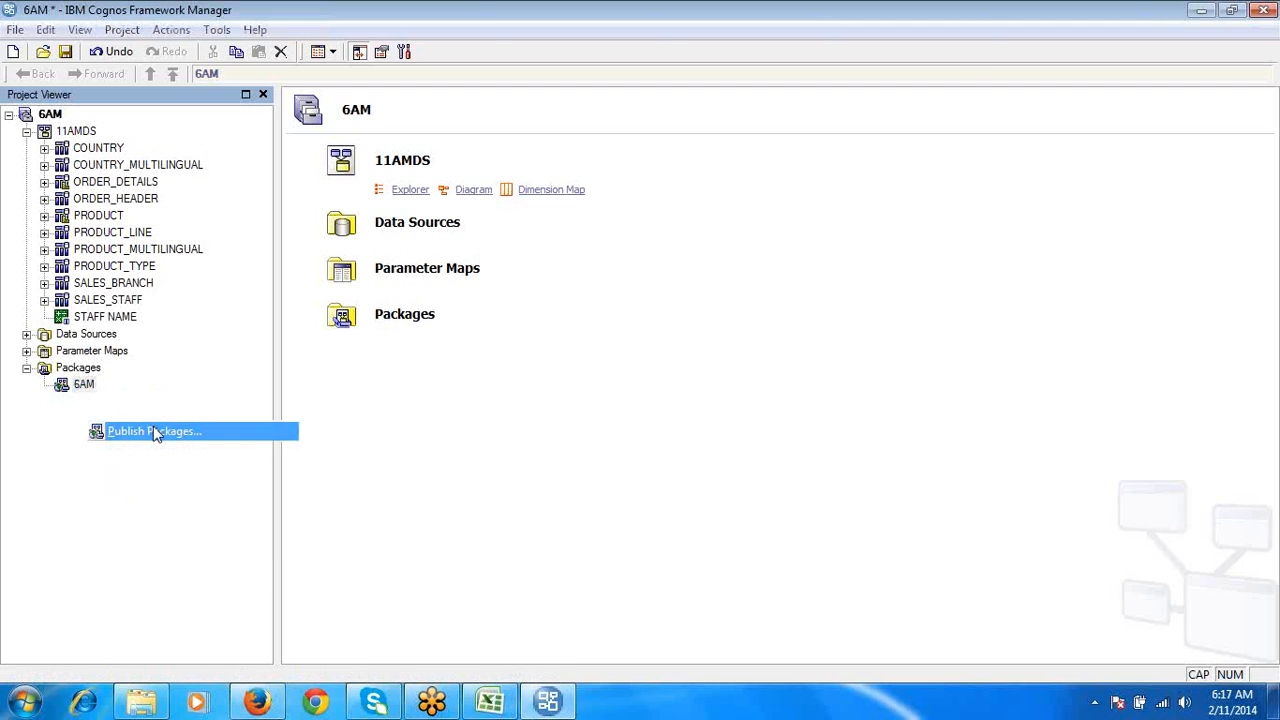
click(852, 504)
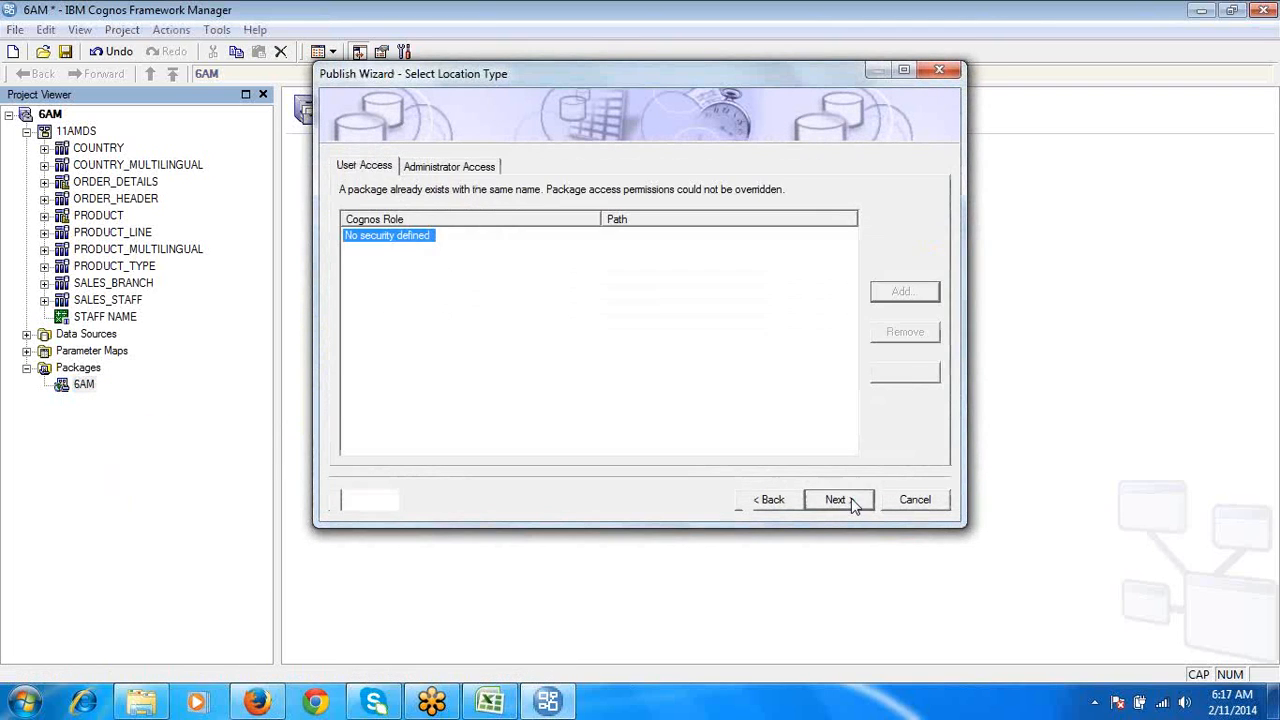
click(852, 504)
click(852, 504)
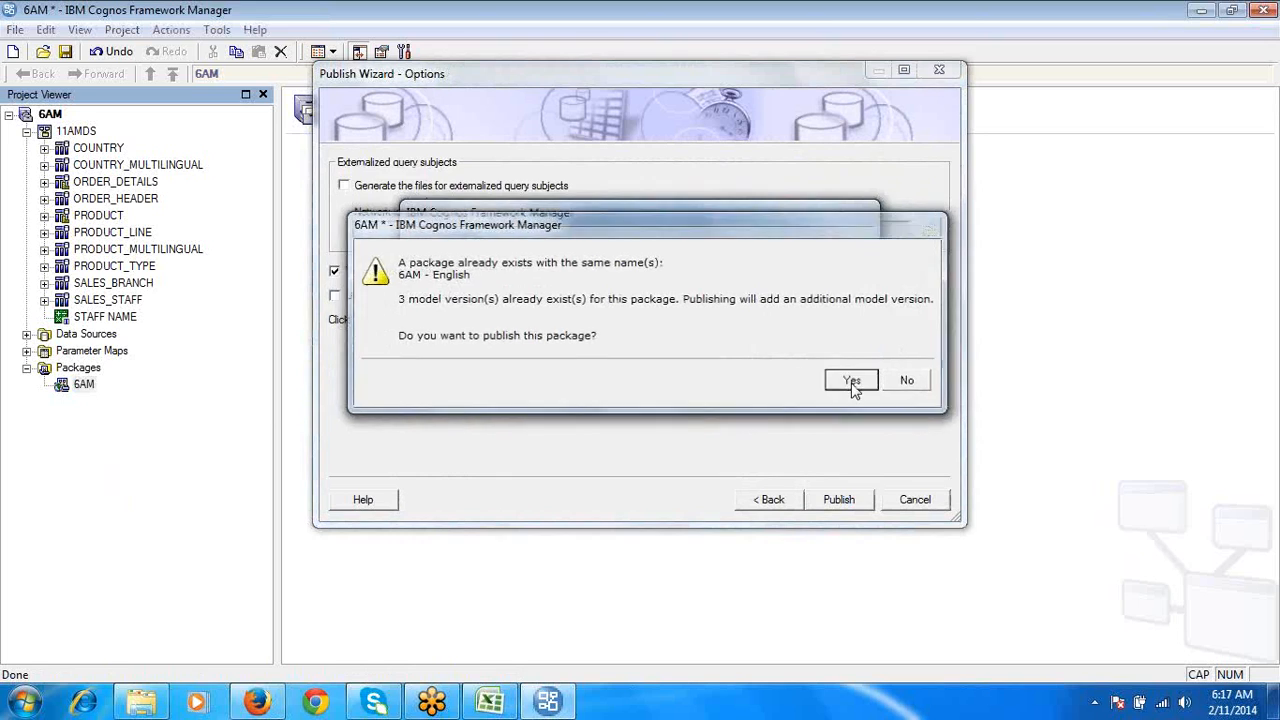
click(851, 381)
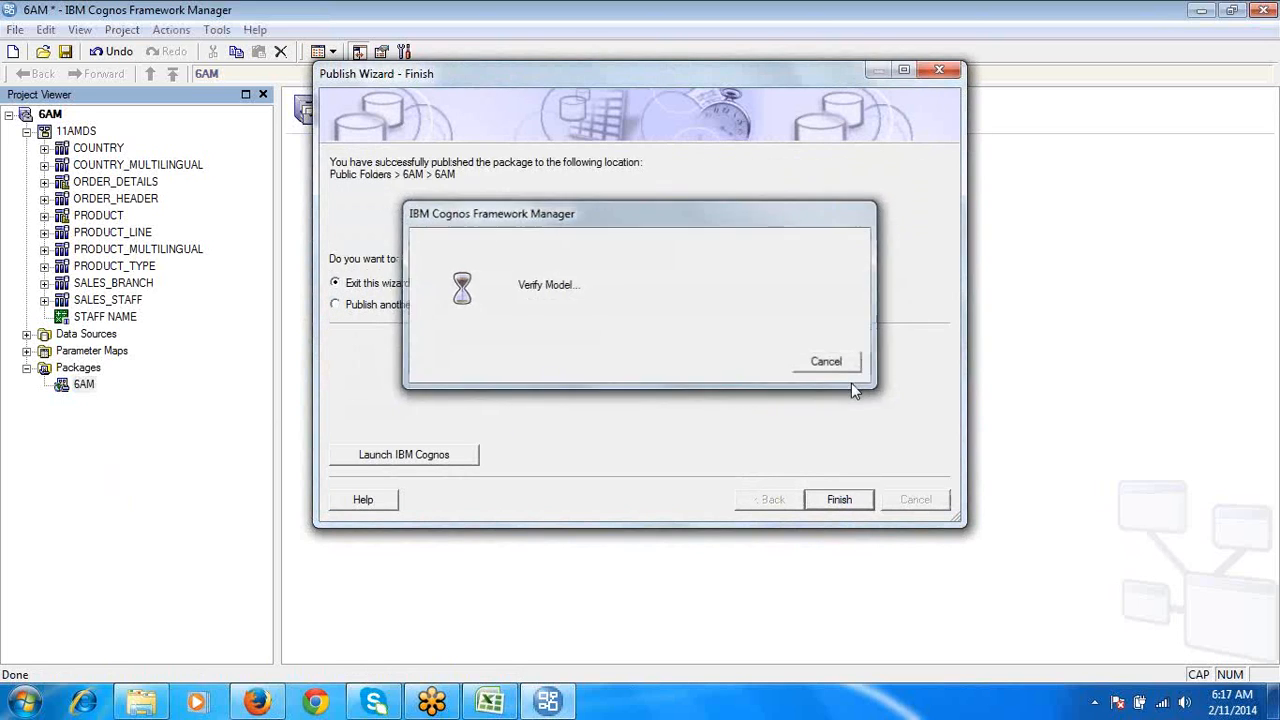
click(839, 501)
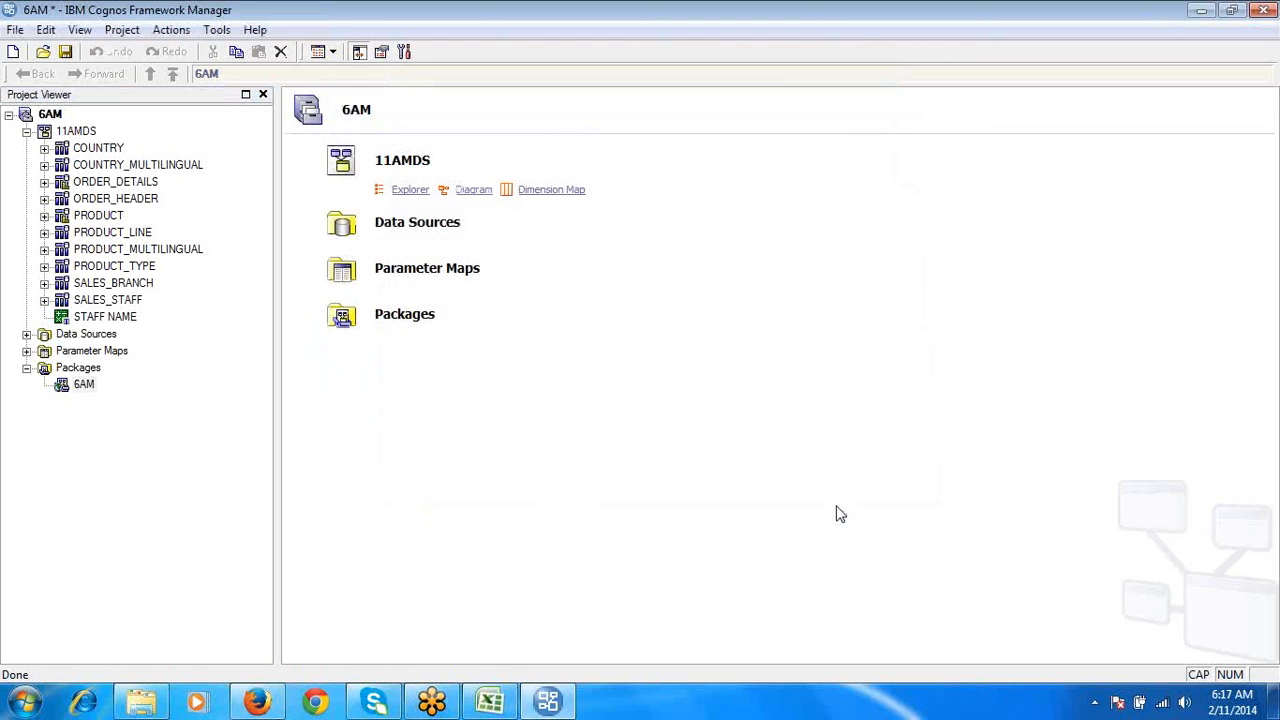
- Switch to Internet Explorer, go to the home page instead of restoring the last session, and open the localhost IBM Cognos site
click(90, 705)
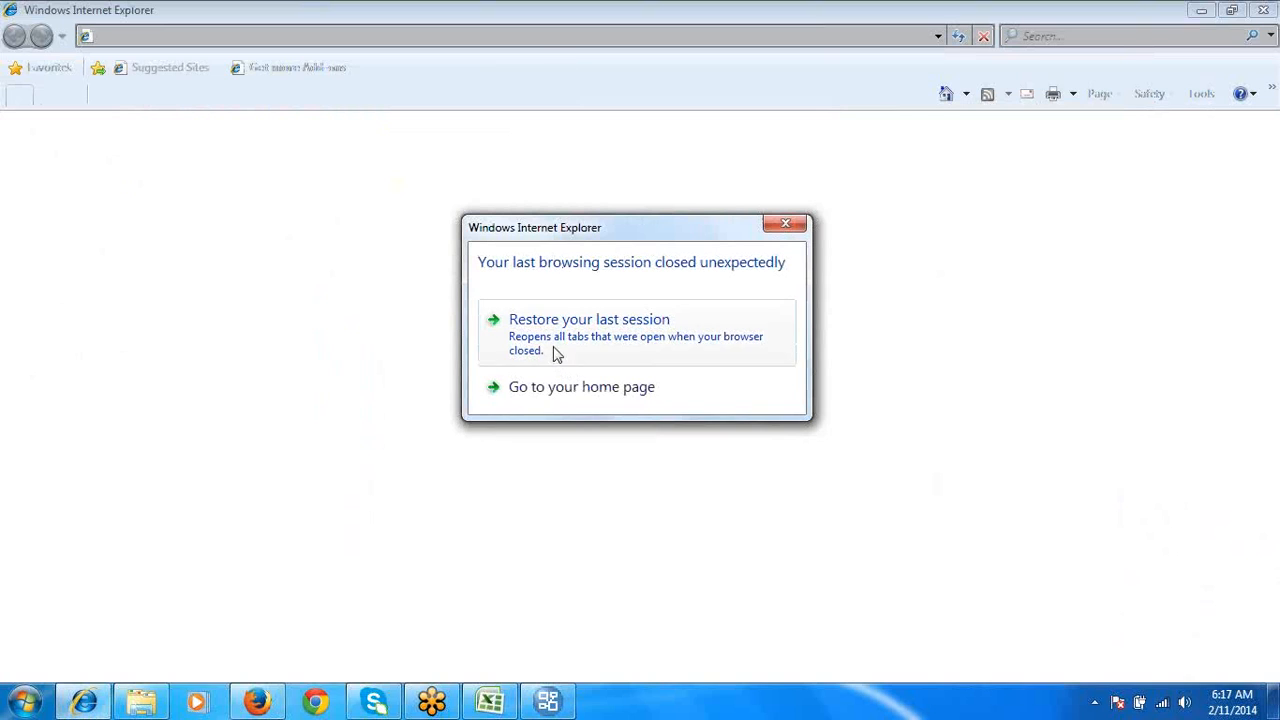
click(551, 391)
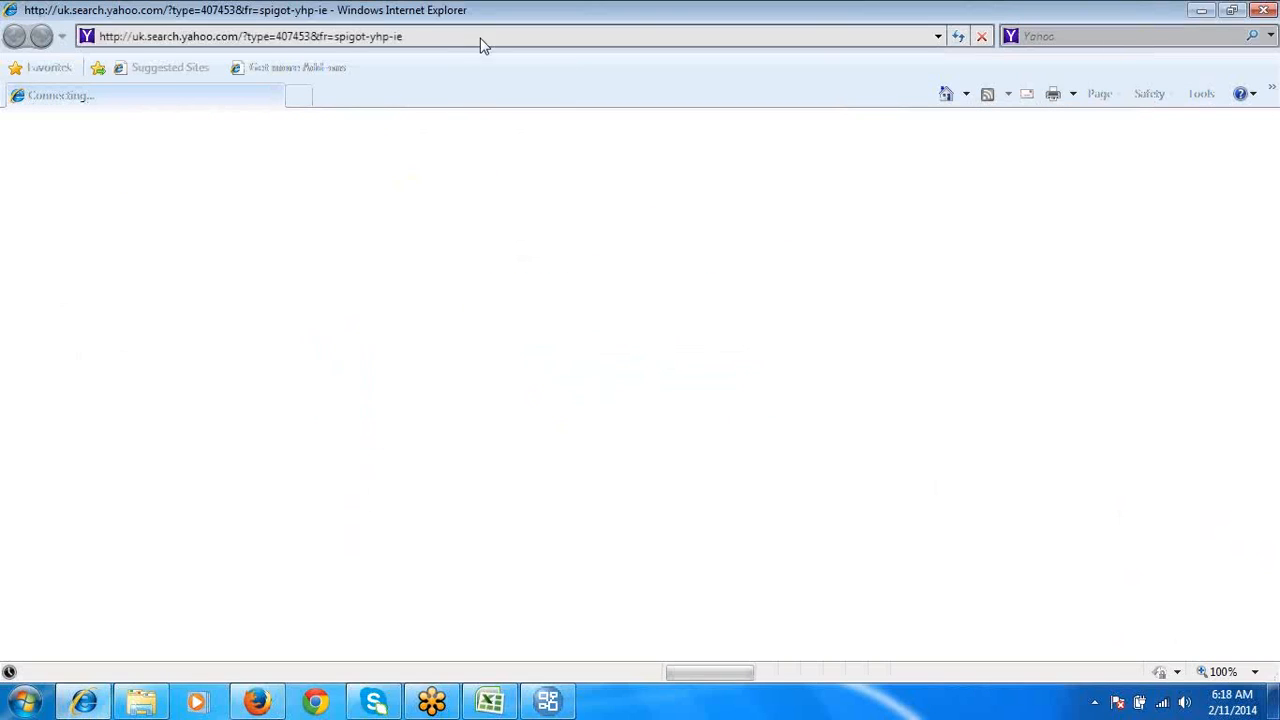
click(481, 38)
text(lo)
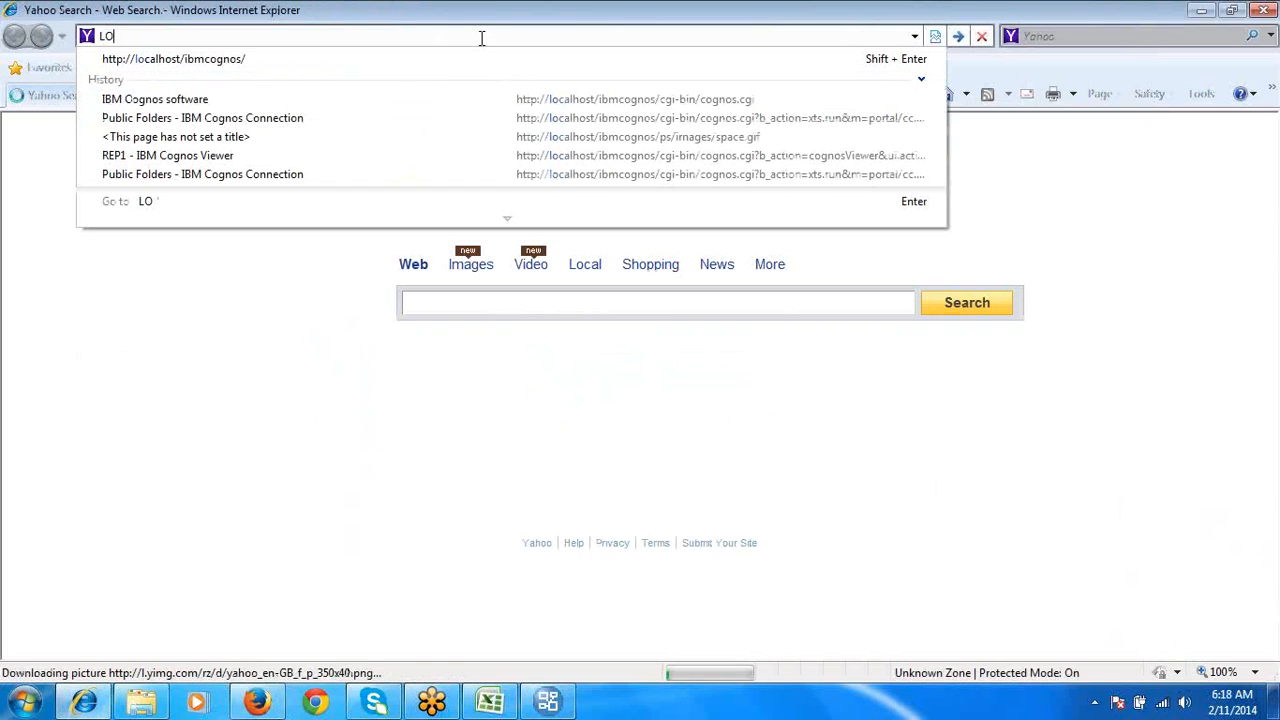
key(Down)
key(Return)
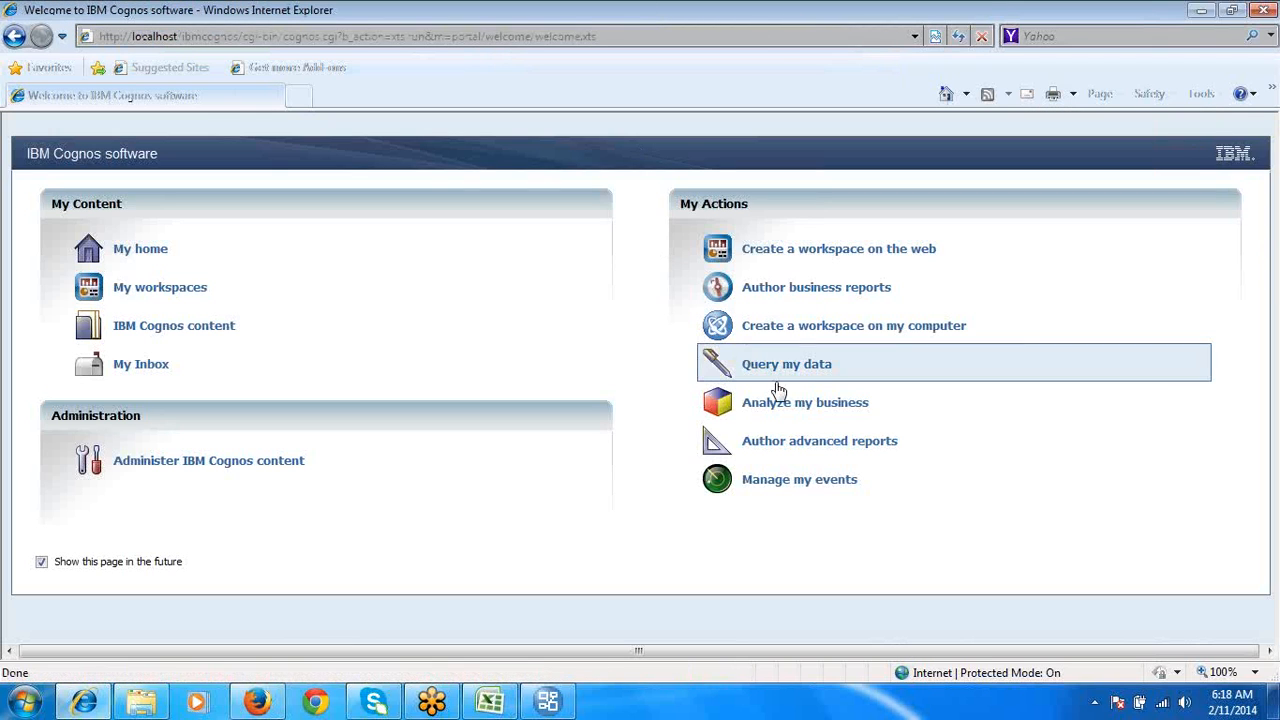
- Start authoring an advanced report on the 6AM package, allowing clipboard access, and create a new List report
click(800, 452)
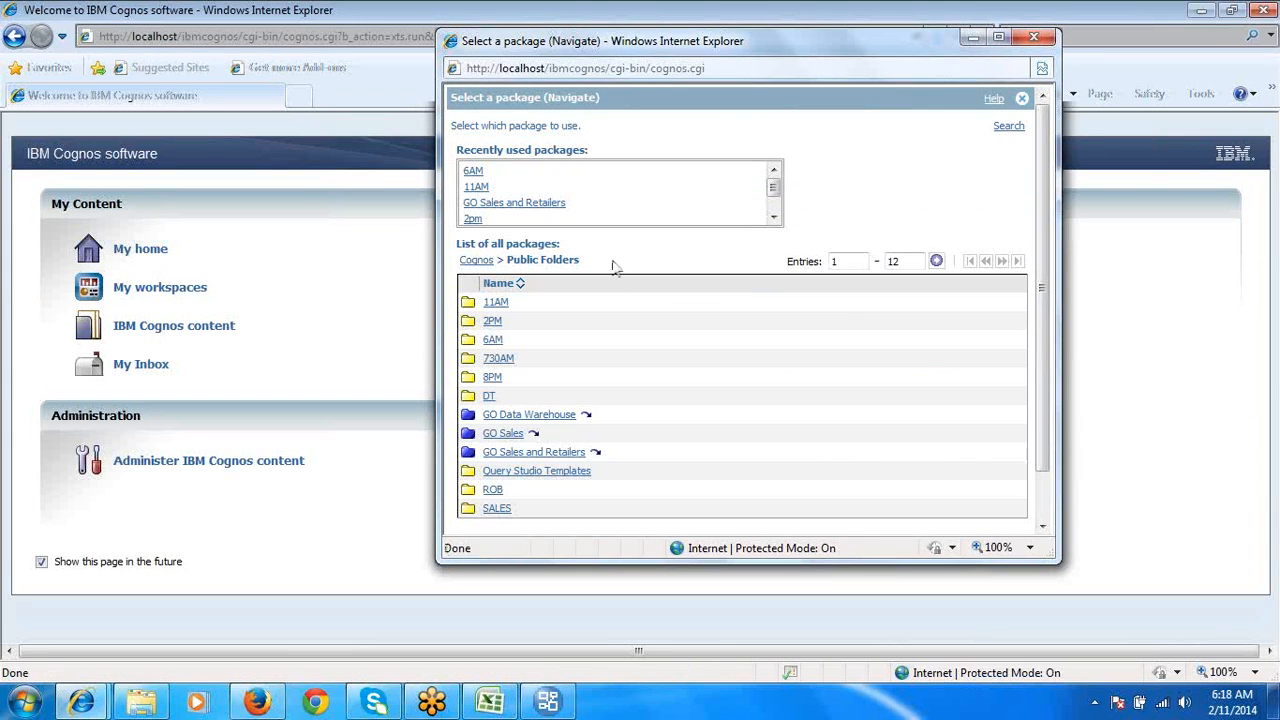
click(474, 171)
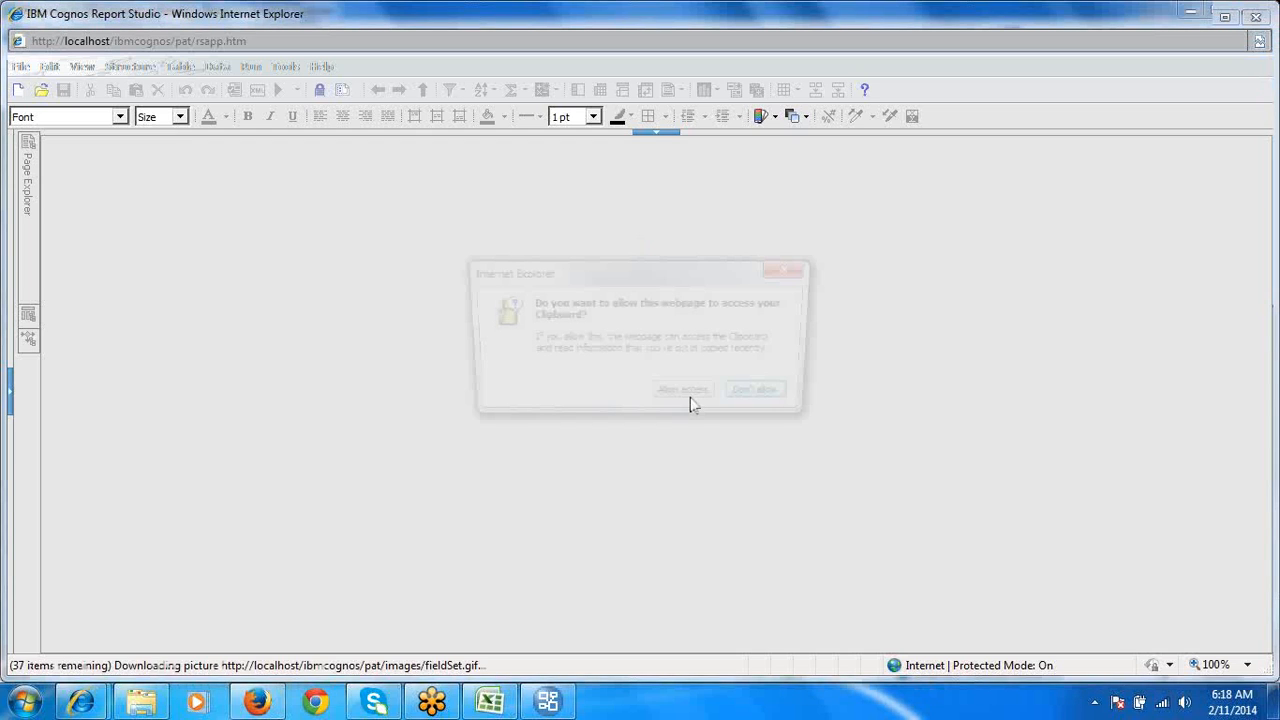
click(675, 399)
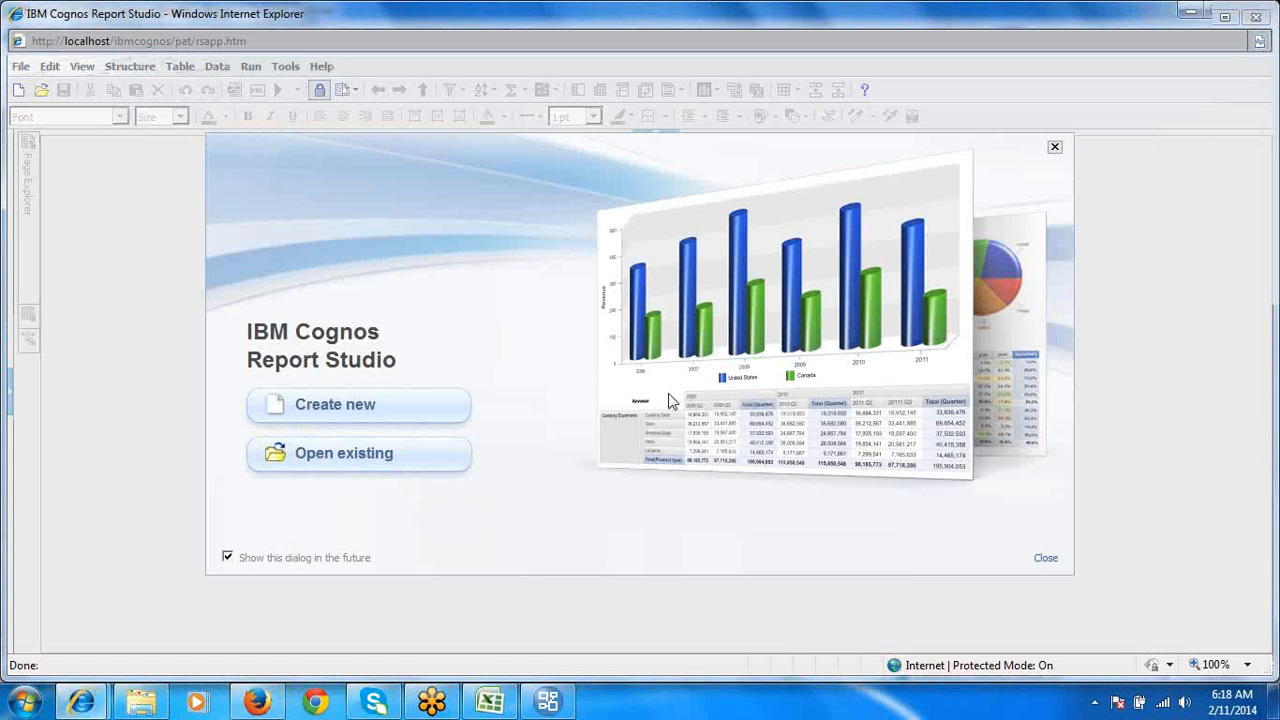
click(385, 406)
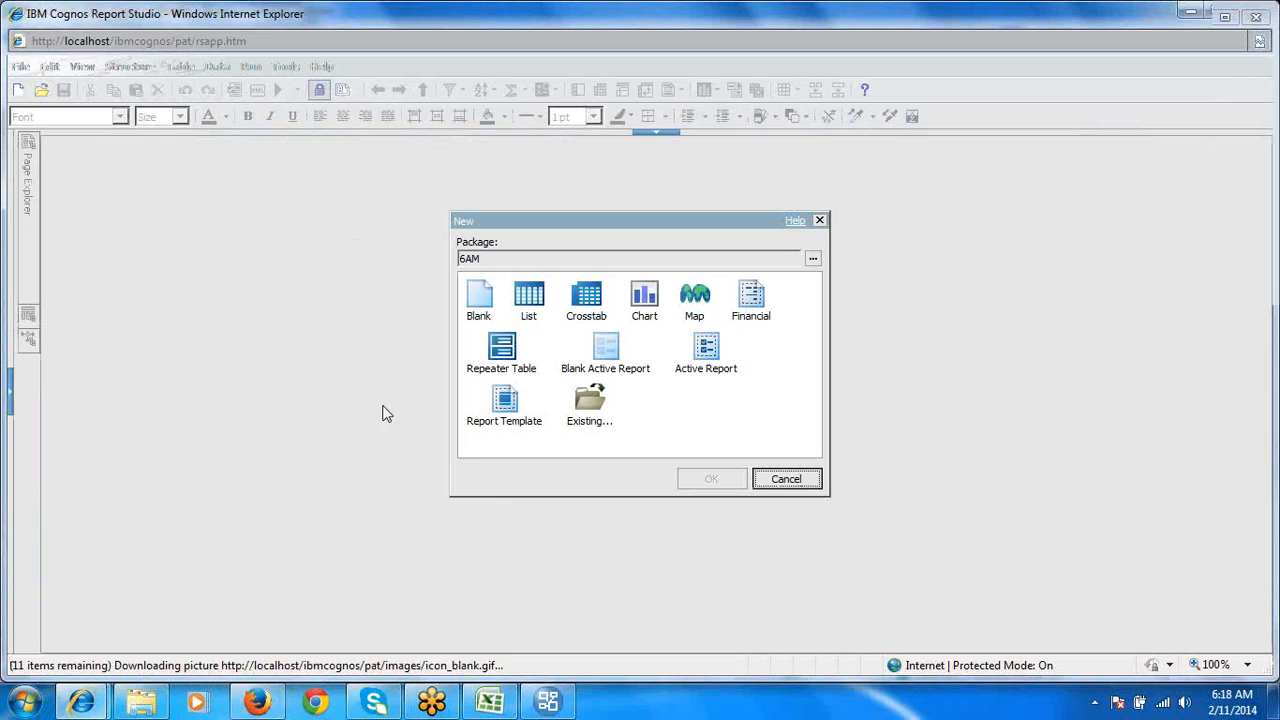
double_click(535, 300)
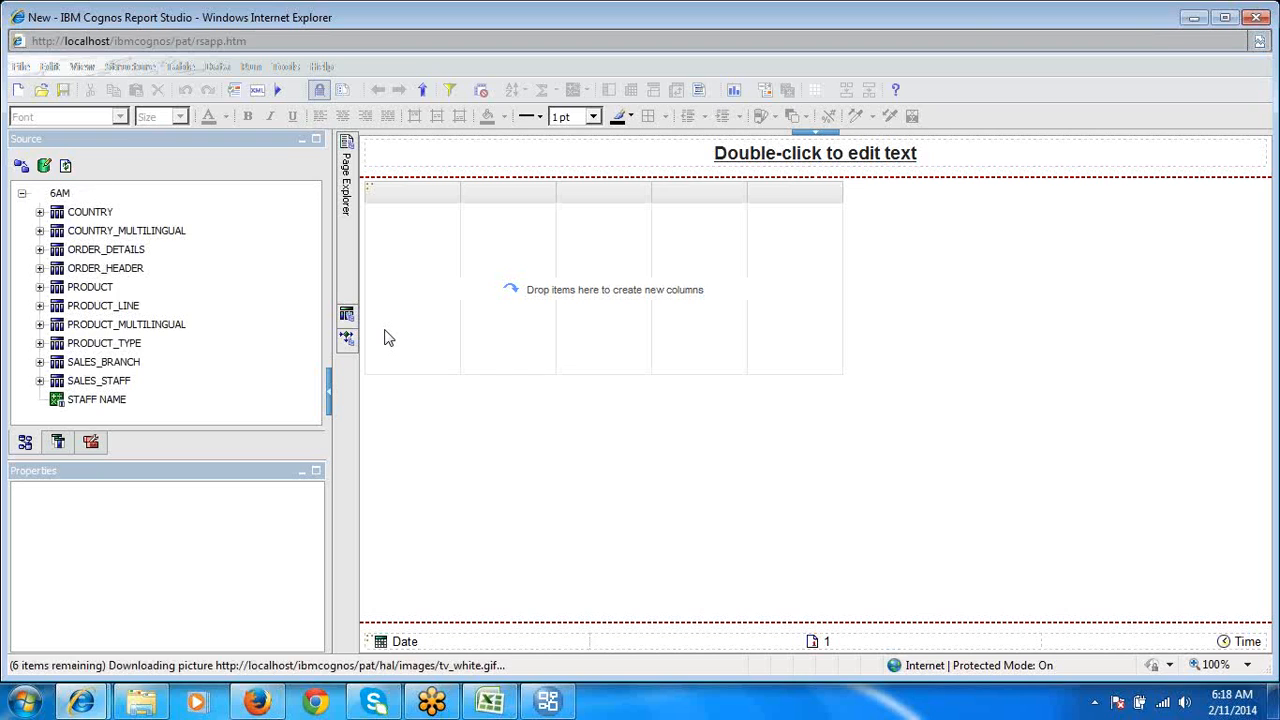
- Look through the items of the ORDER_DETAILS query subject and add REV to the list as a column
click(106, 250)
click(40, 250)
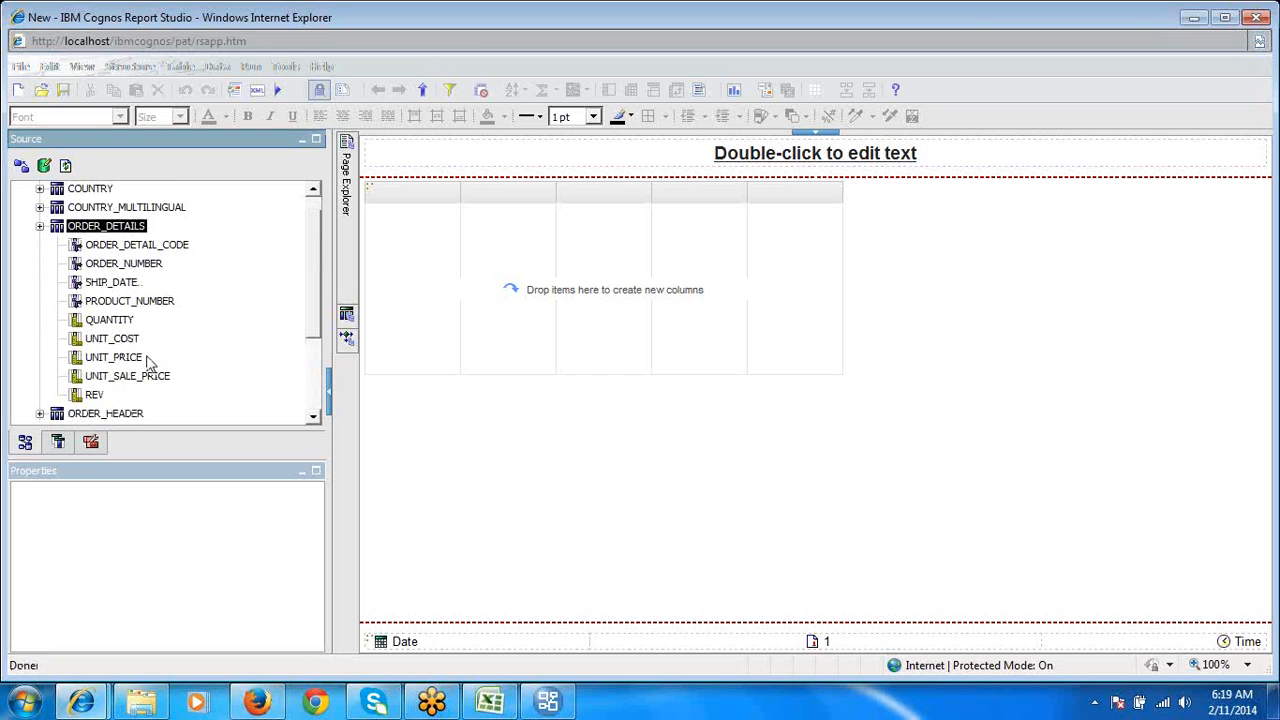
click(95, 395)
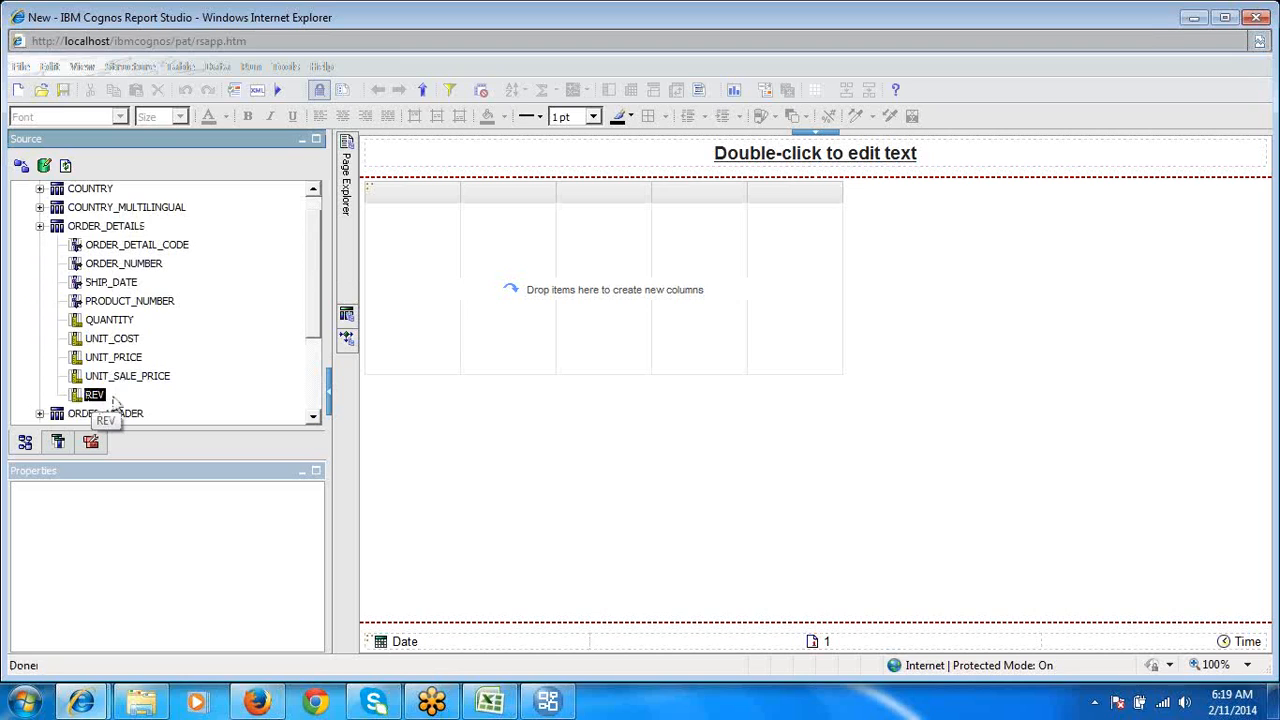
click(102, 378)
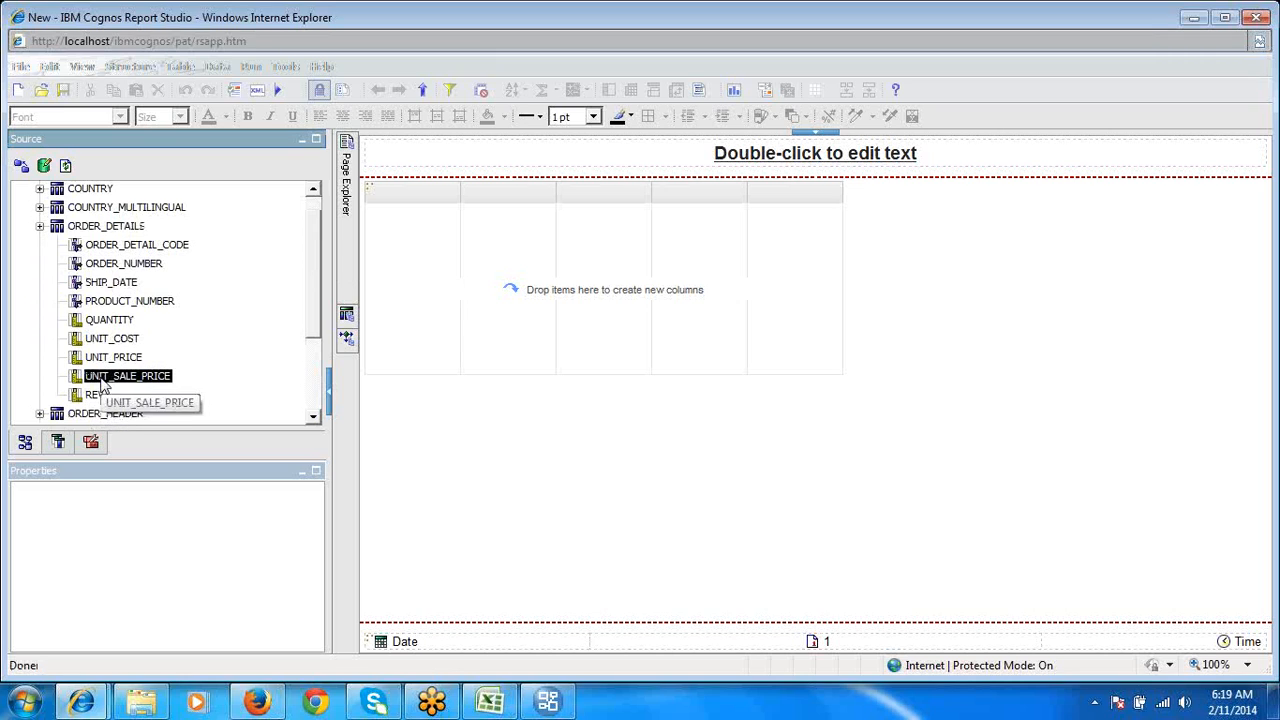
click(100, 358)
click(98, 339)
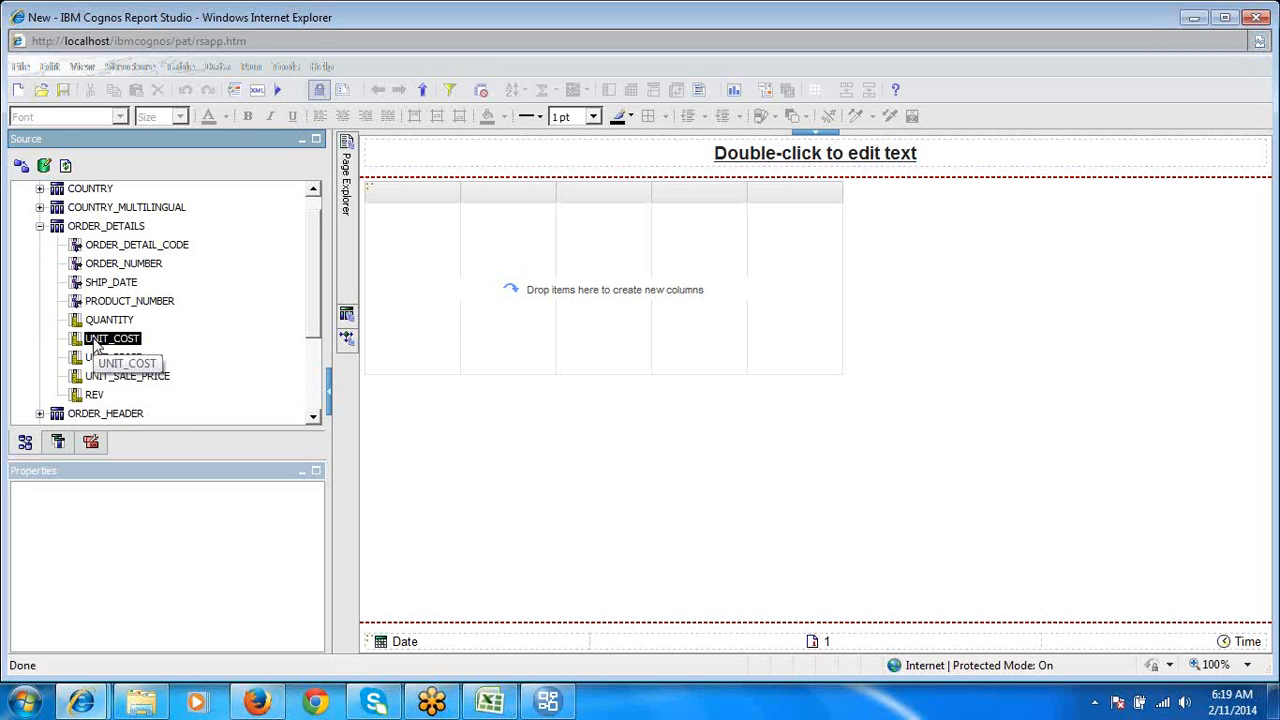
click(100, 320)
click(93, 396)
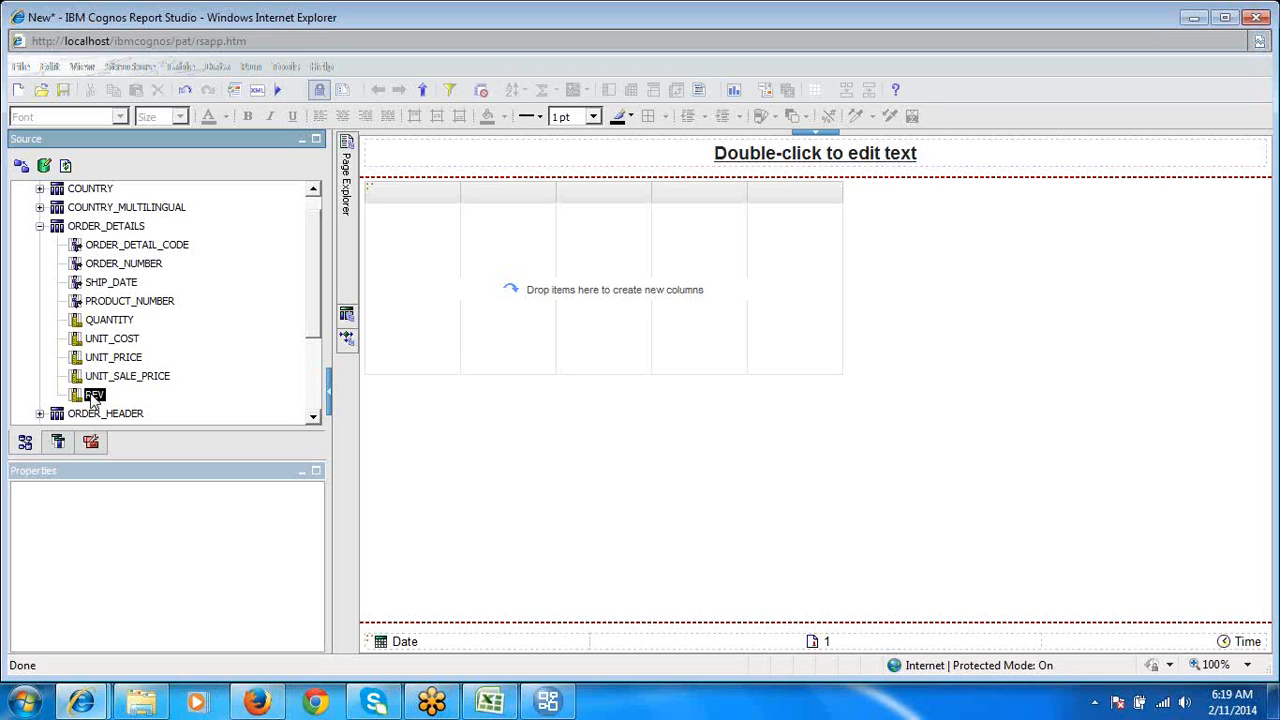
double_click(92, 396)
- Open the report query, generate its native SQL, and examine the expression that calculates REV
click(346, 314)
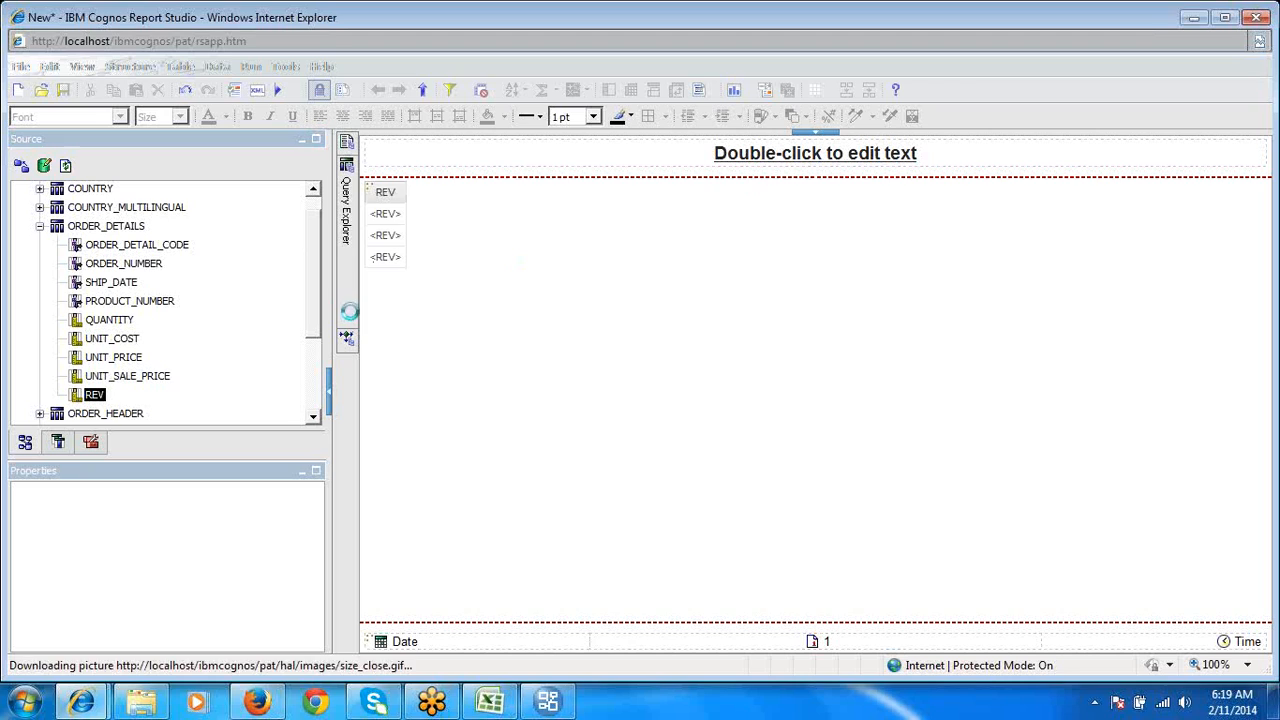
click(435, 185)
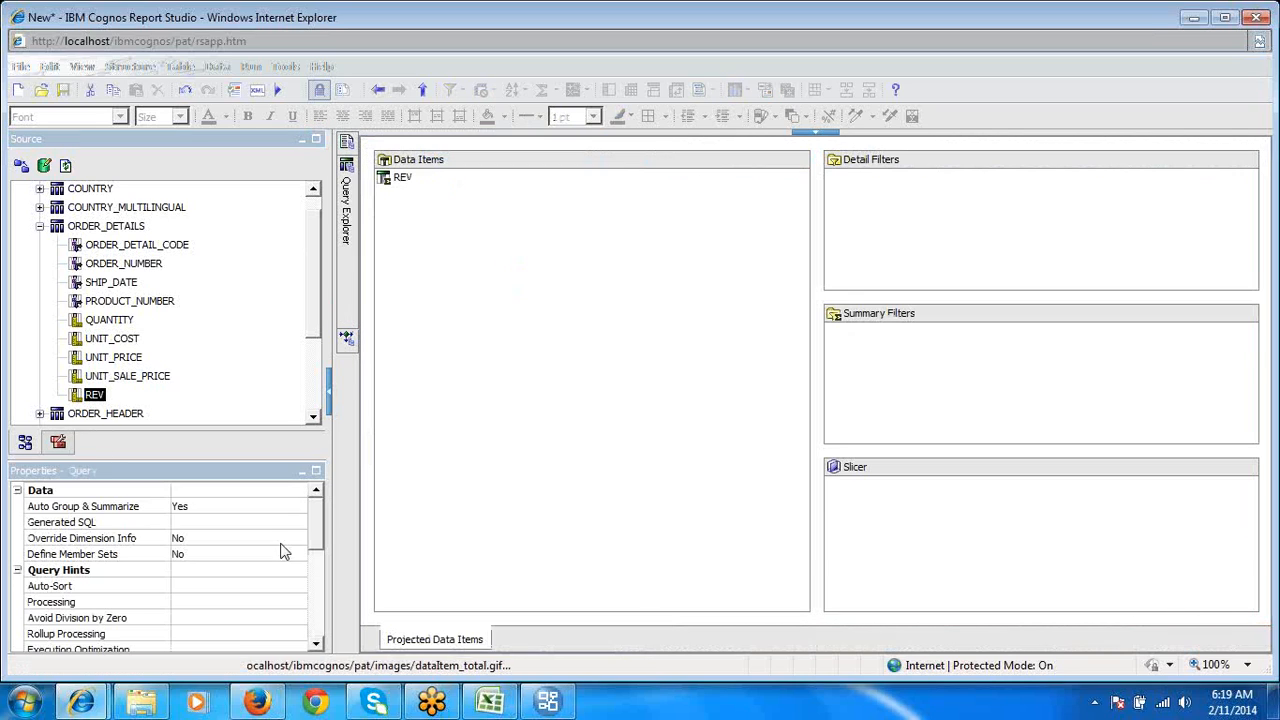
double_click(276, 522)
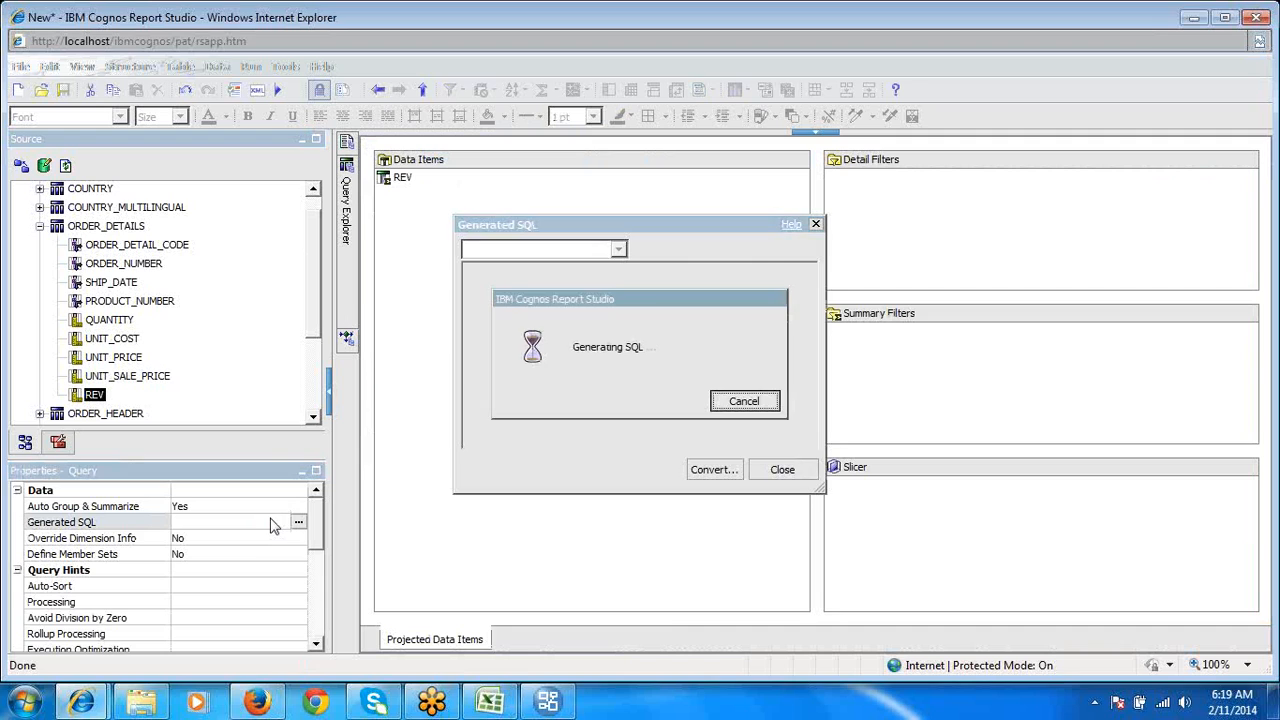
click(649, 406)
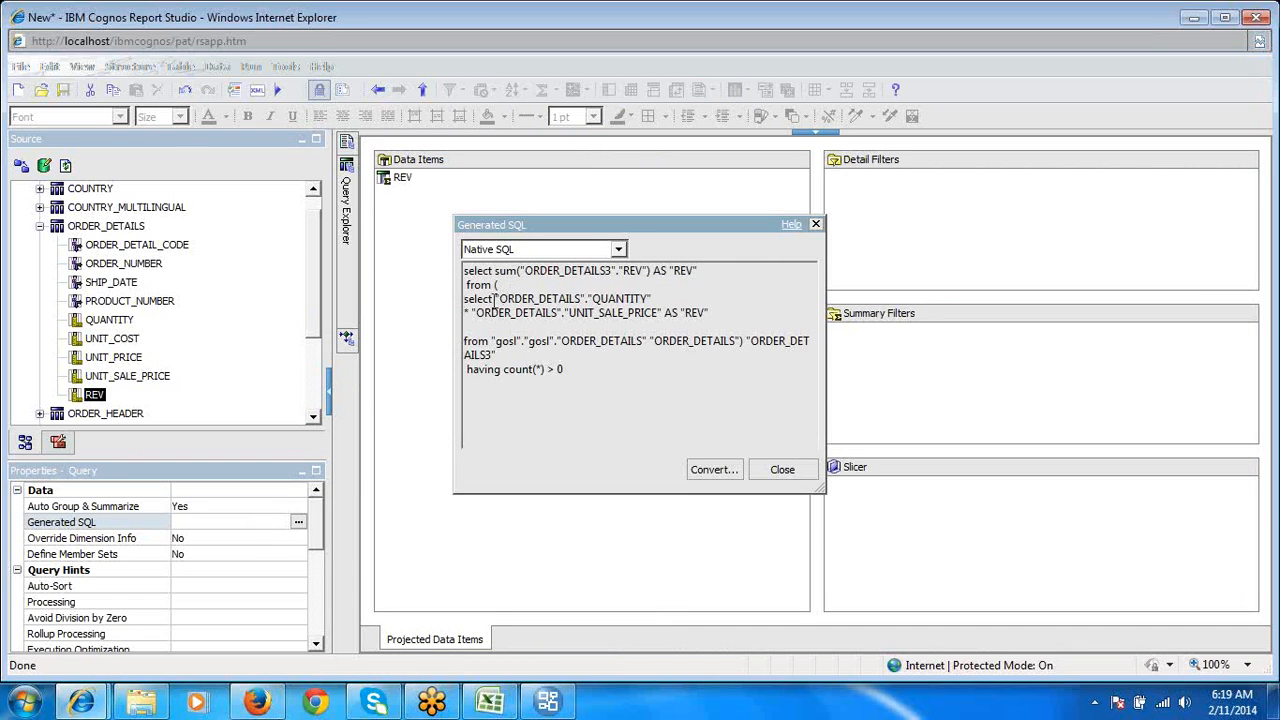
drag(493, 298, 592, 340)
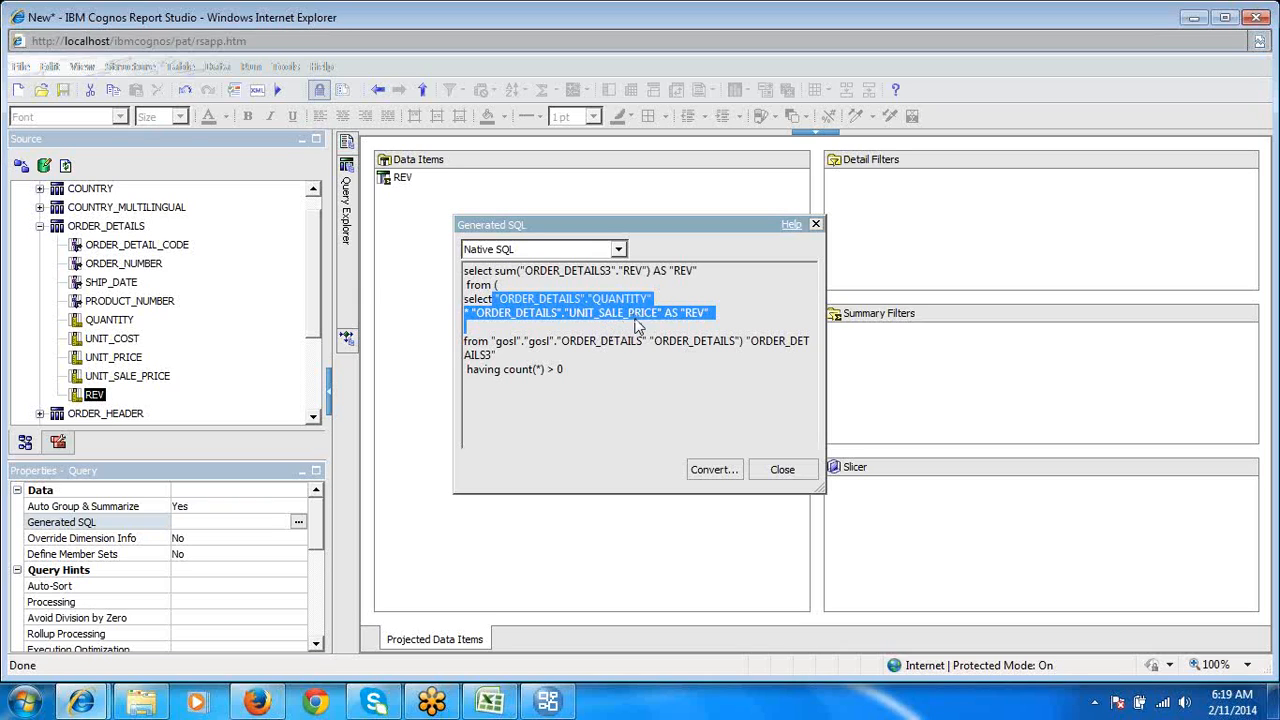
- Close the generated SQL, return to report page Page1, and select the REV column in the list
click(1268, 47)
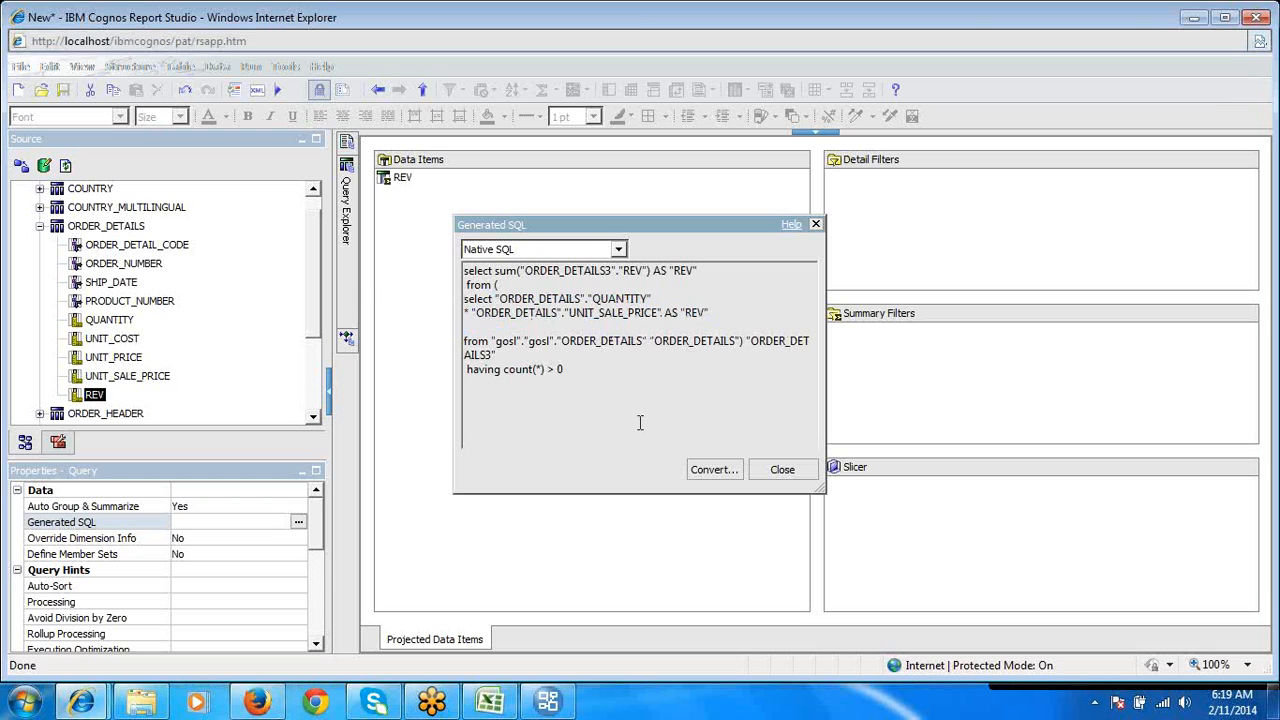
click(784, 471)
click(784, 471)
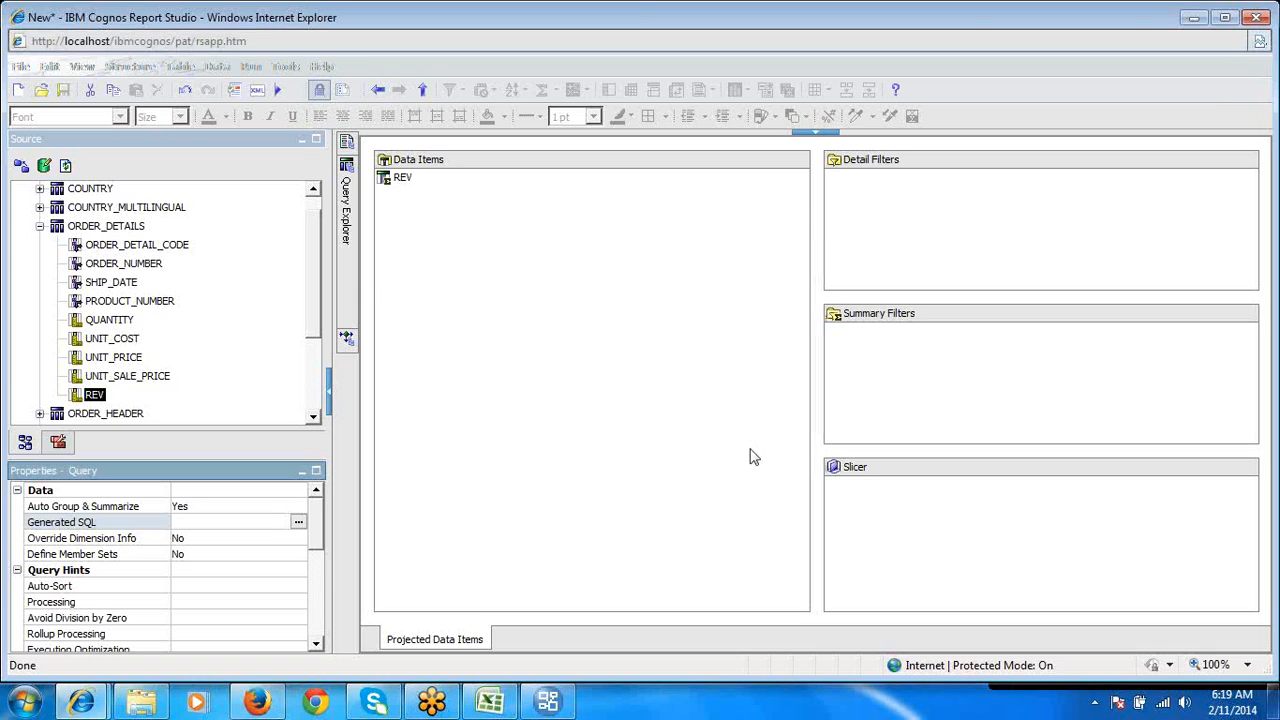
mouse_move(348, 148)
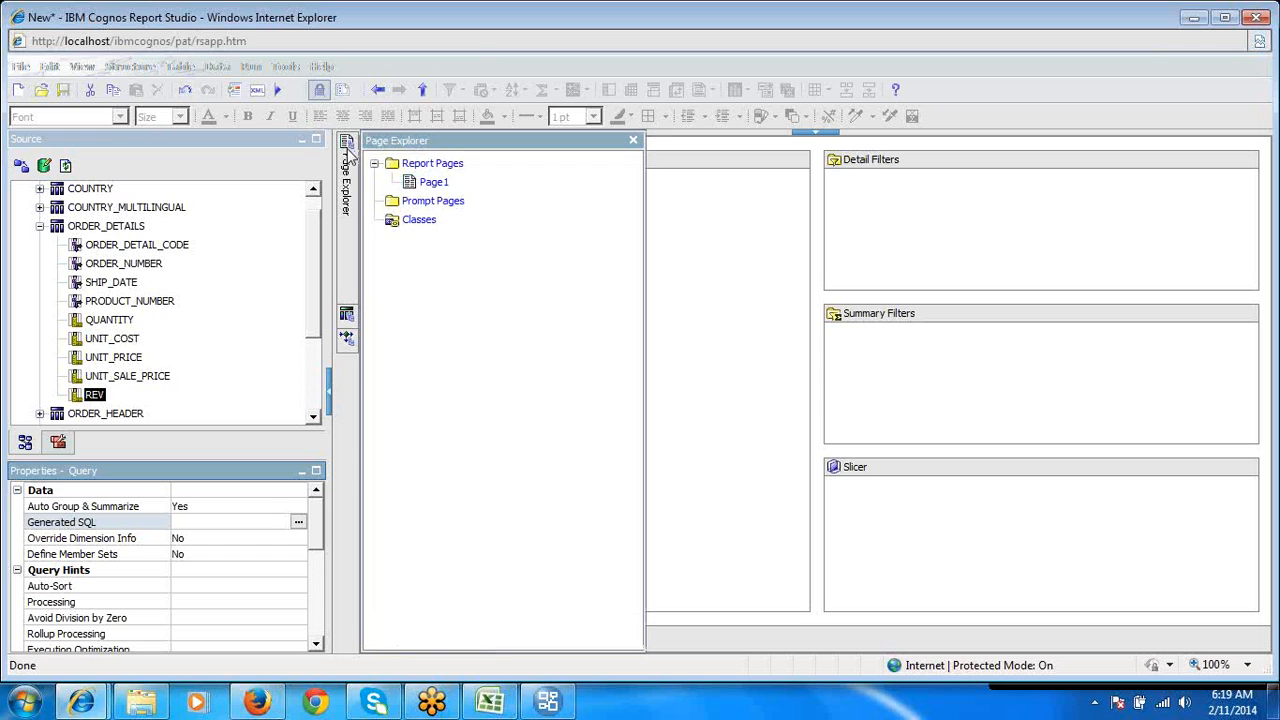
click(438, 186)
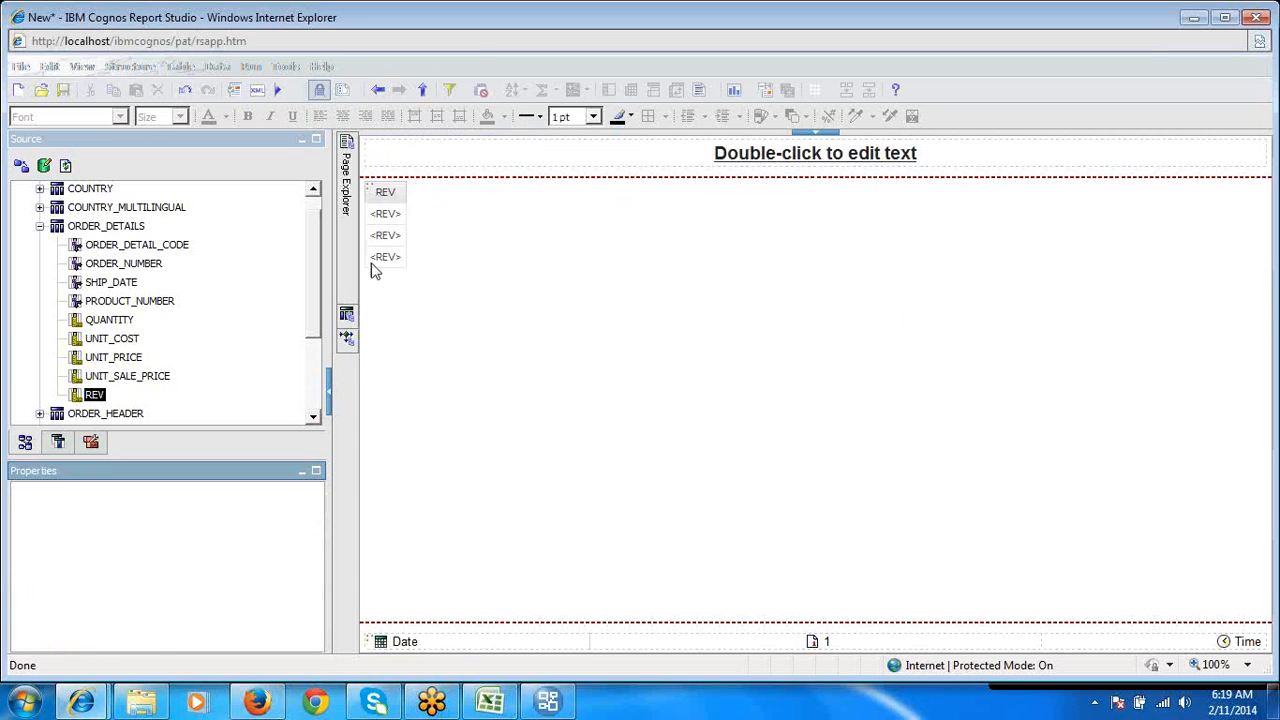
click(378, 258)
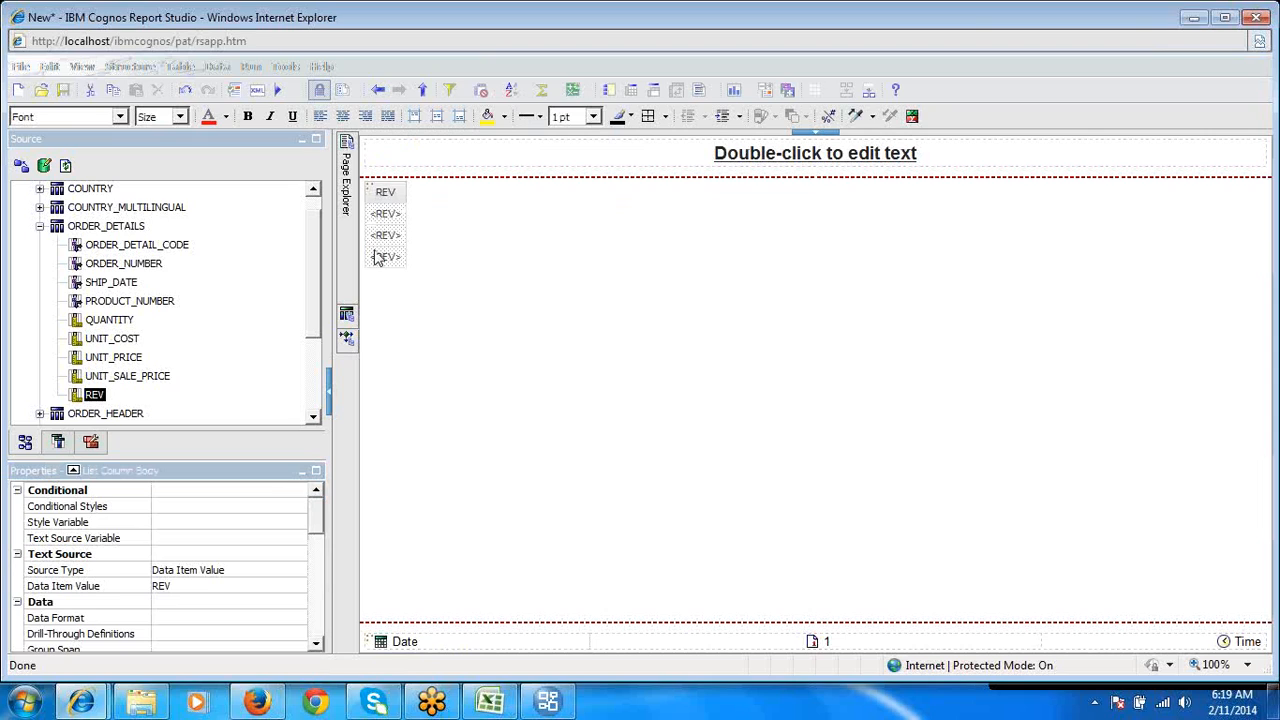
- View the lineage of REV in the ORDER_DETAILS query subject, examine its expression in the technical view, and close the lineage
right_click(101, 396)
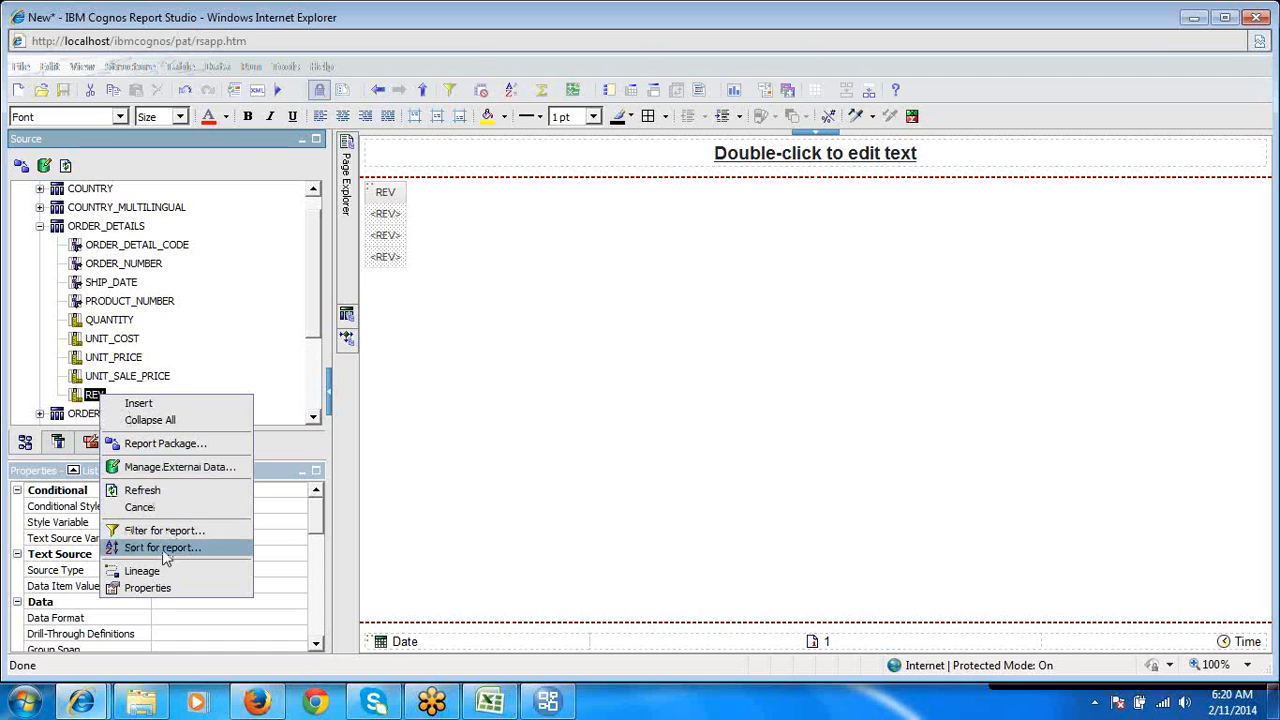
click(142, 571)
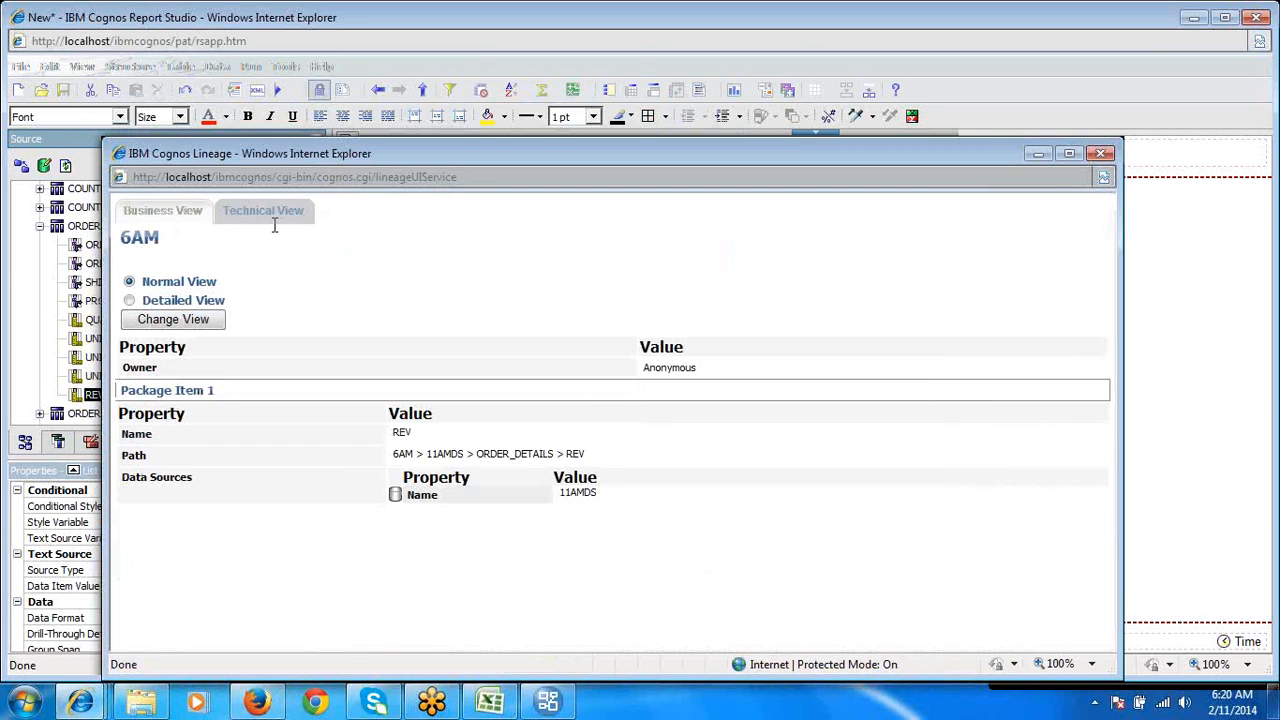
click(267, 212)
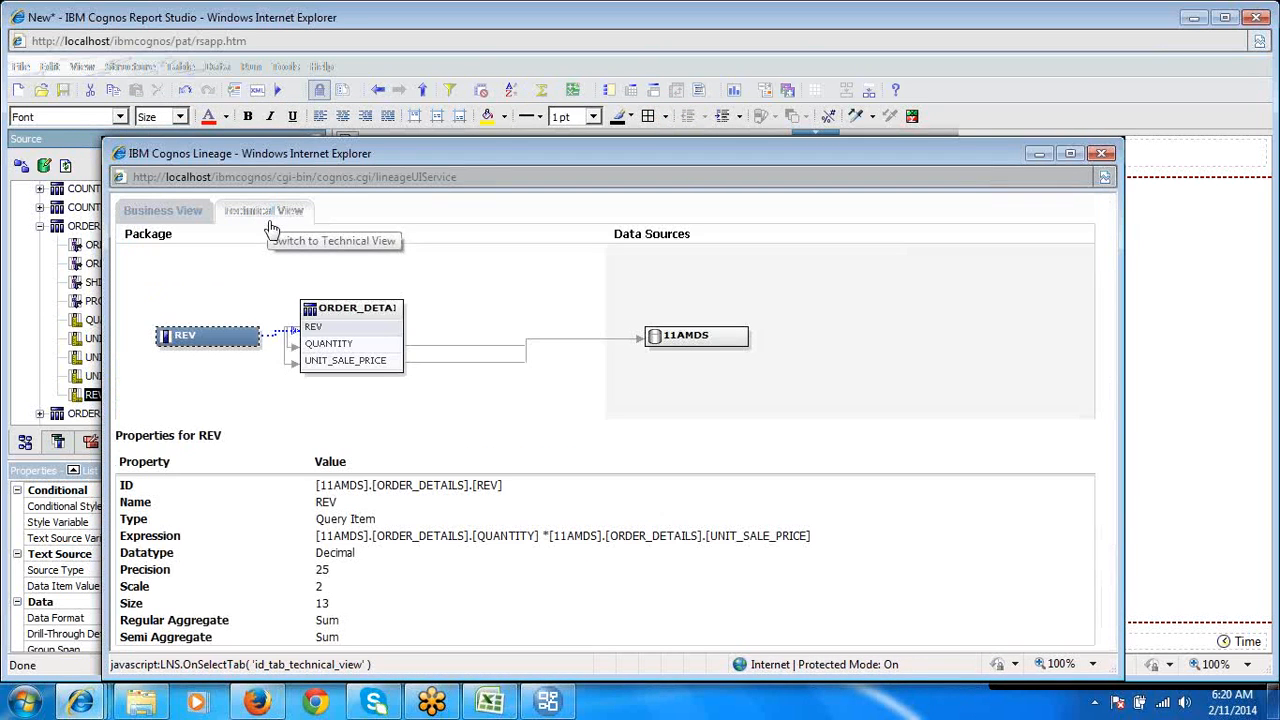
double_click(348, 538)
click(350, 540)
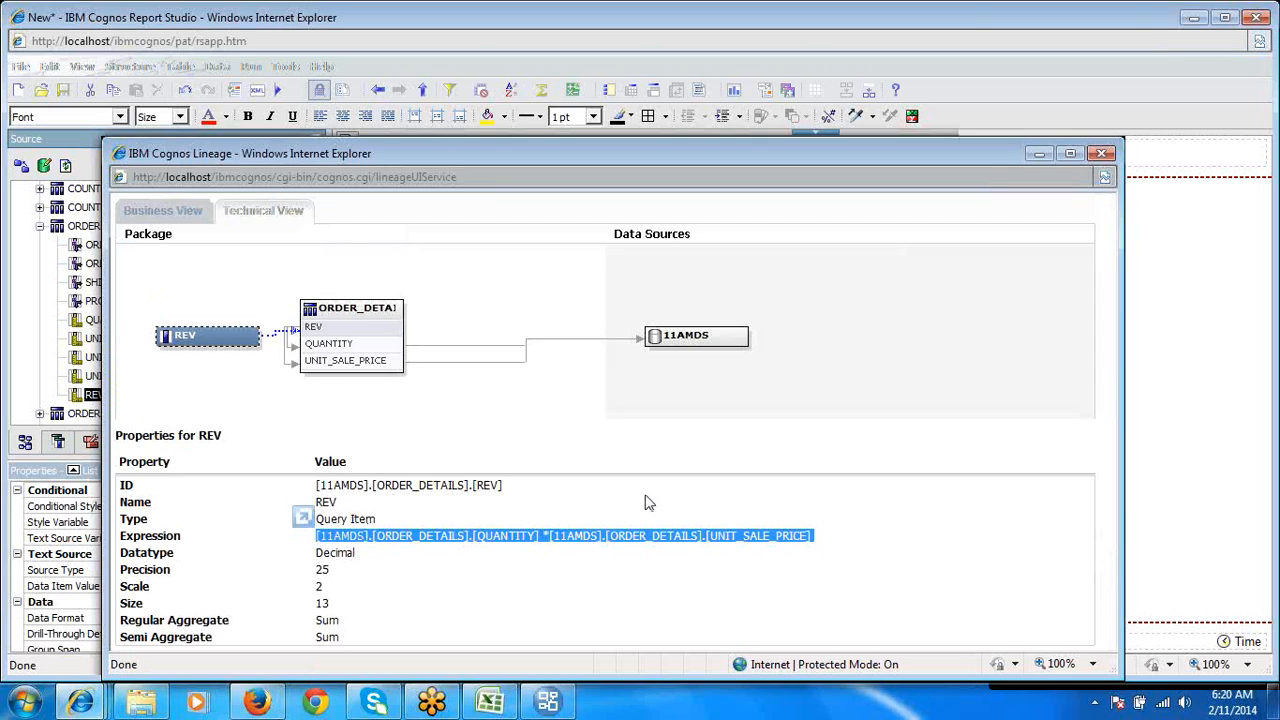
click(1013, 52)
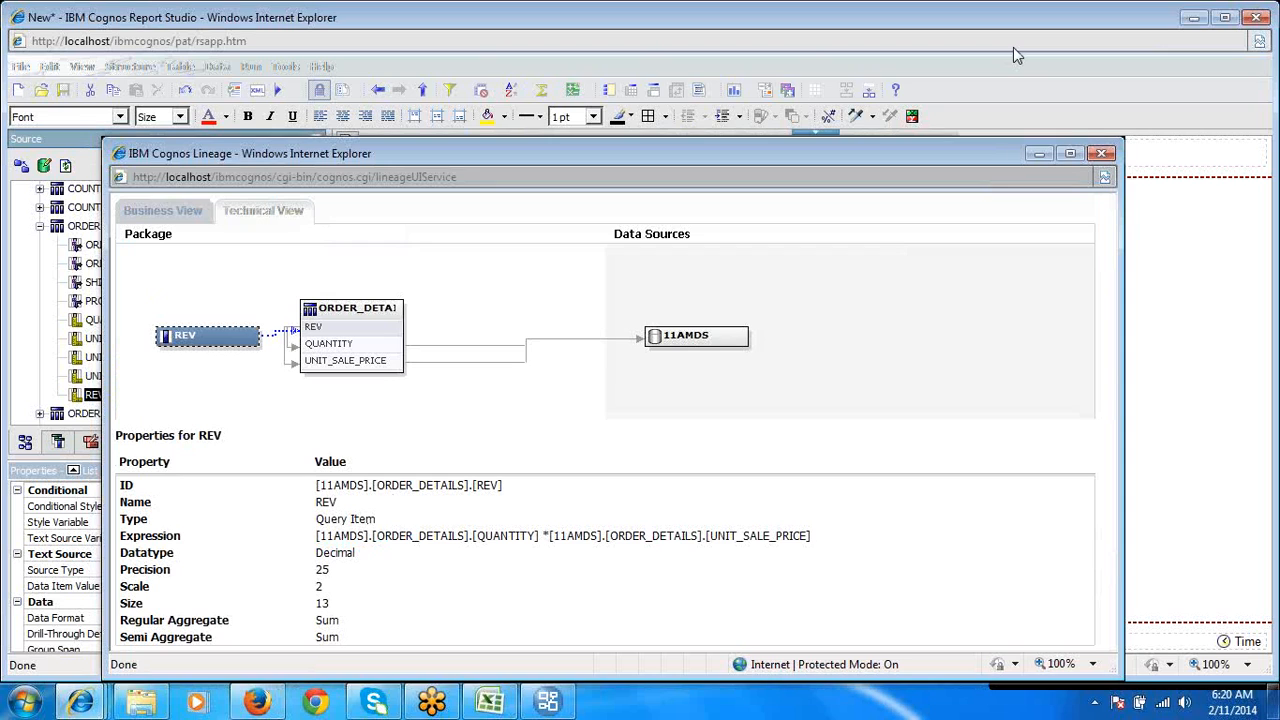
click(1097, 156)
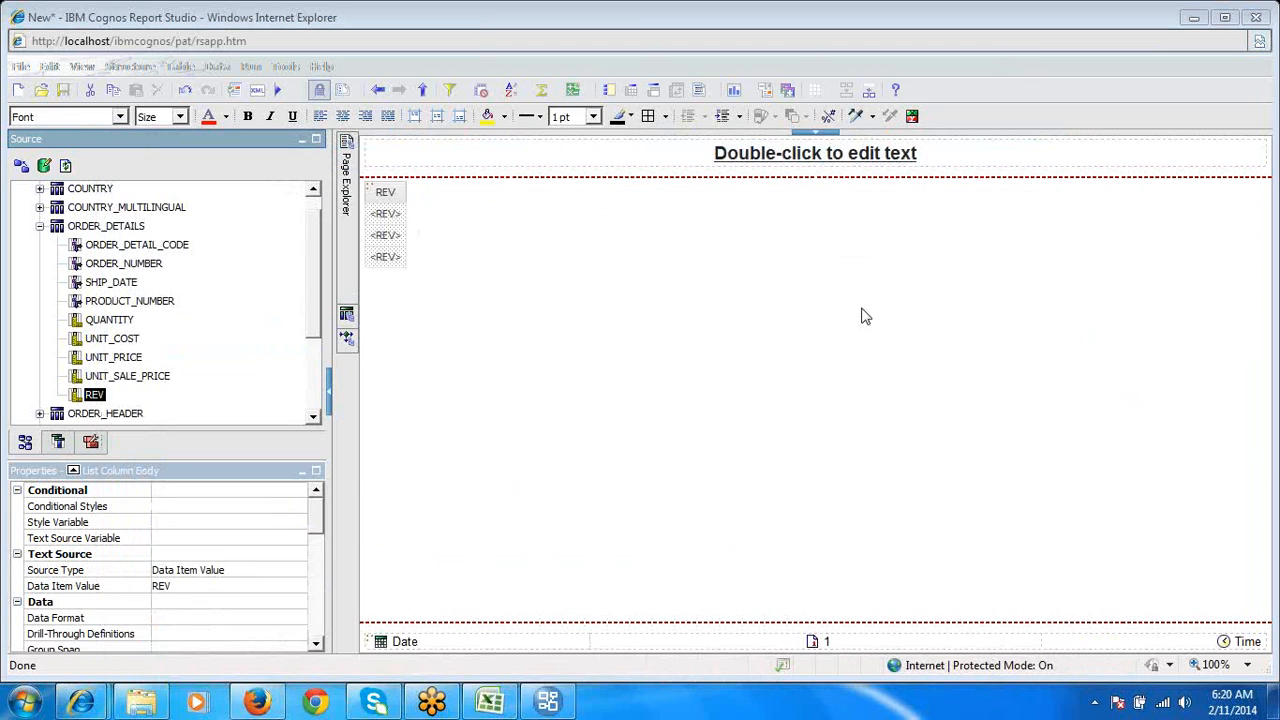
- Switch to the Cognos Class Script workbook in Excel and review the embedded and stand-alone filter notes on the Filter_FM sheet
click(549, 702)
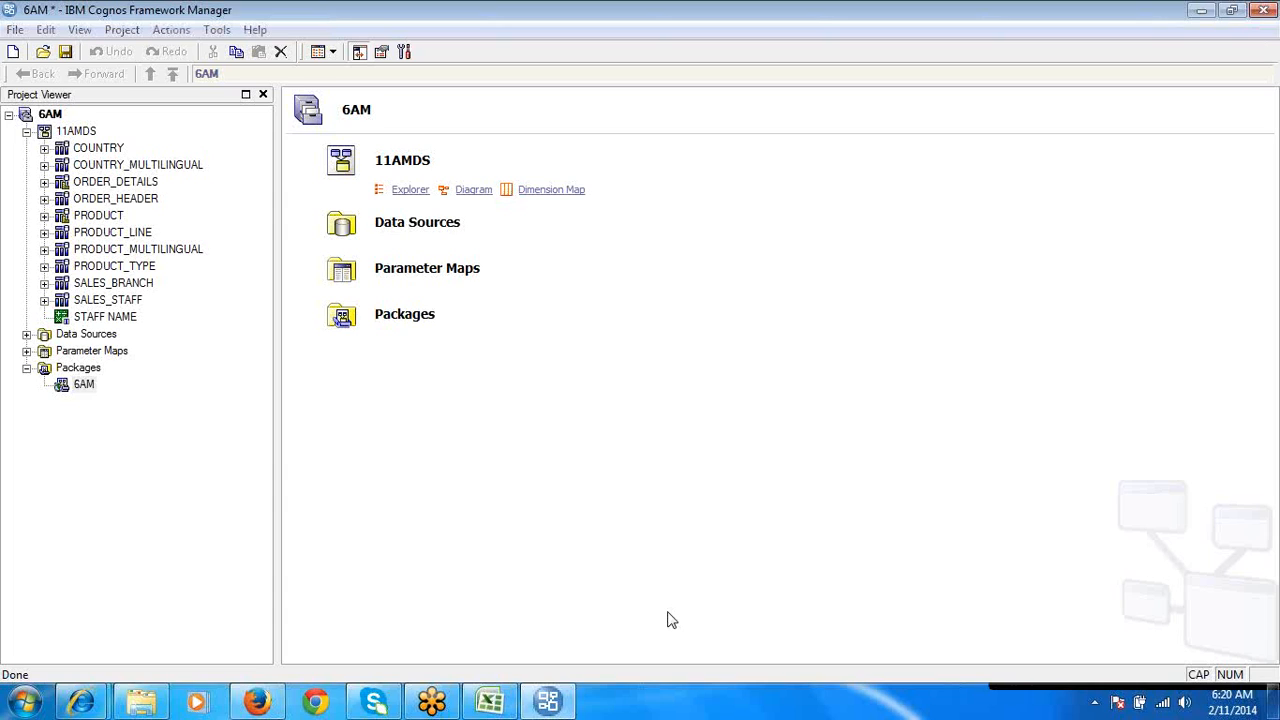
mouse_move(385, 700)
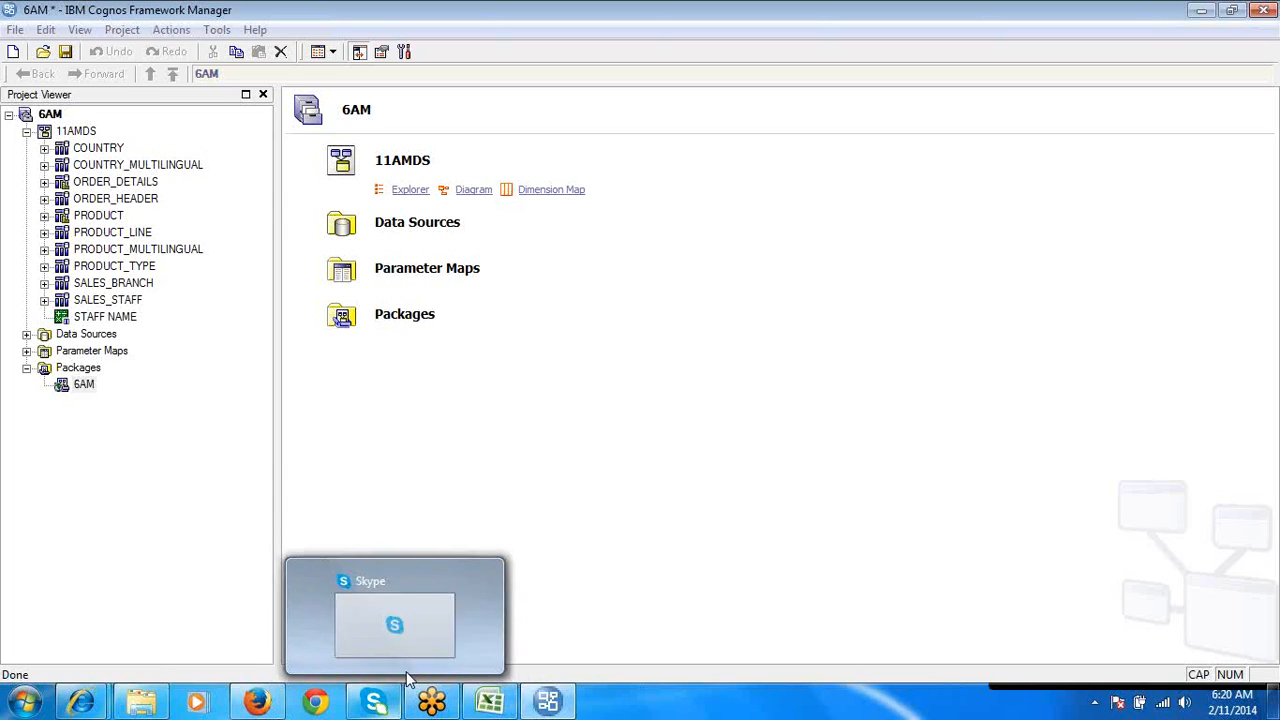
mouse_move(535, 705)
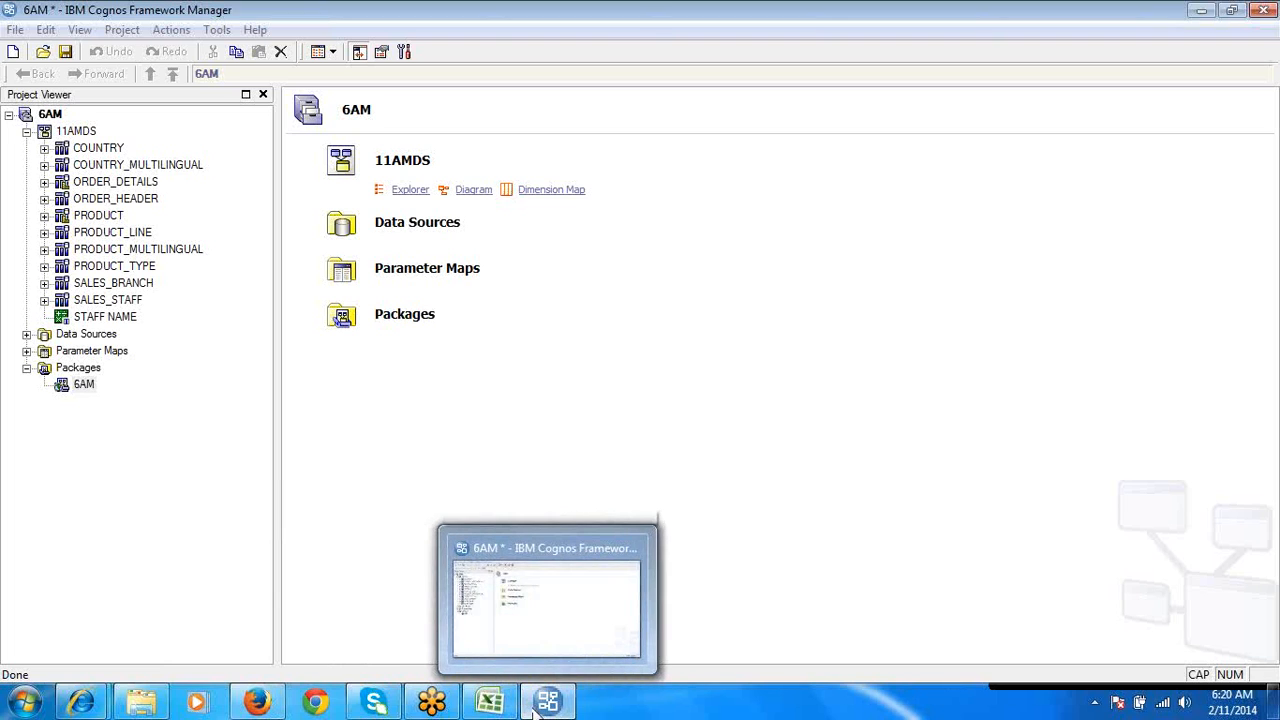
click(485, 660)
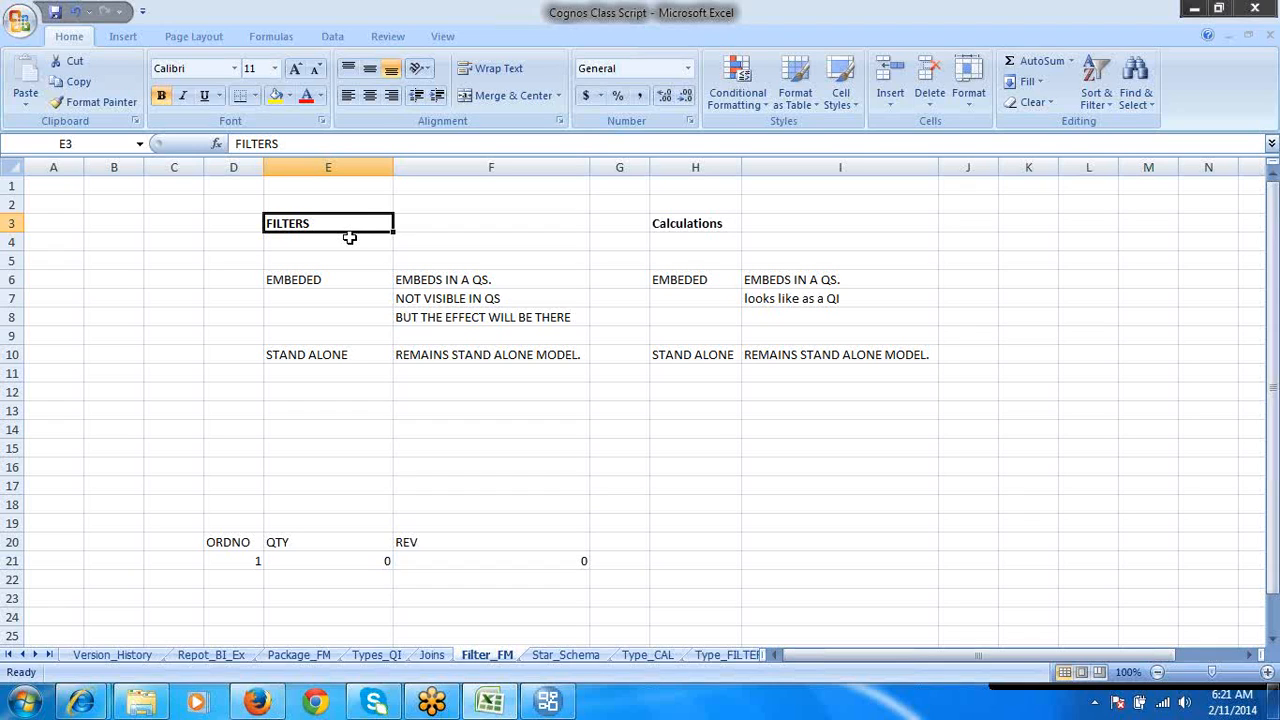
click(334, 276)
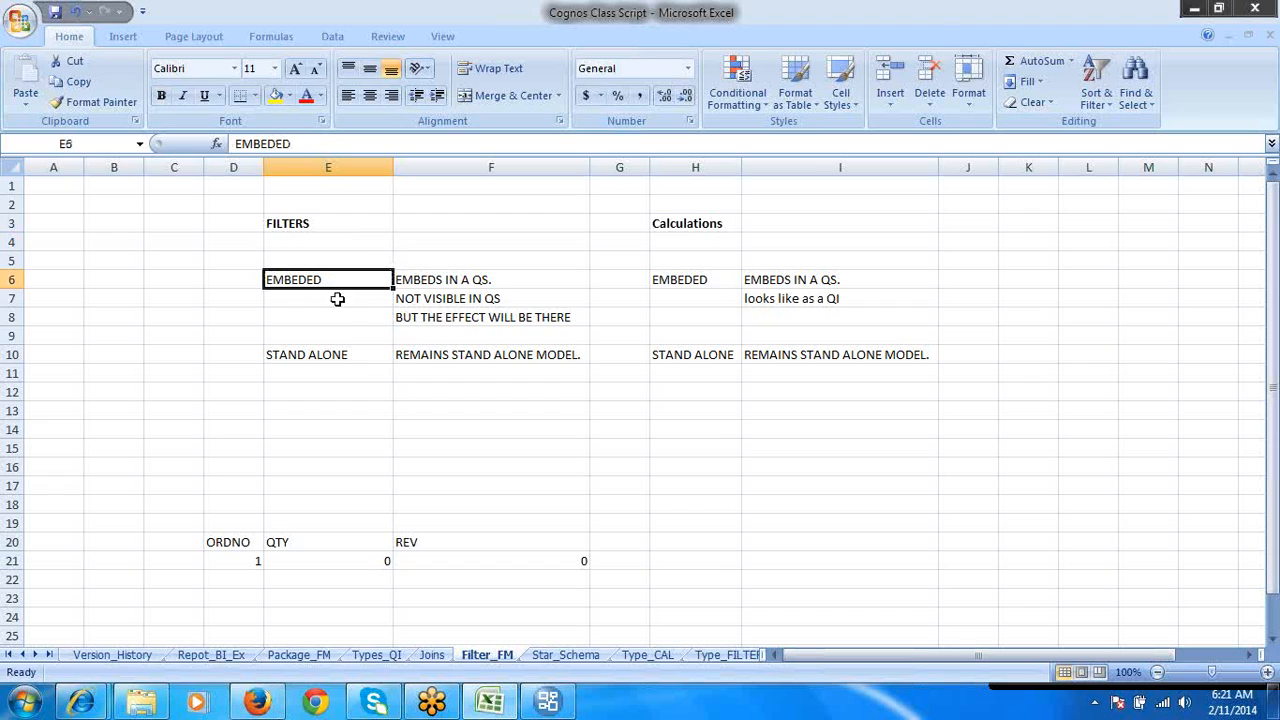
click(349, 357)
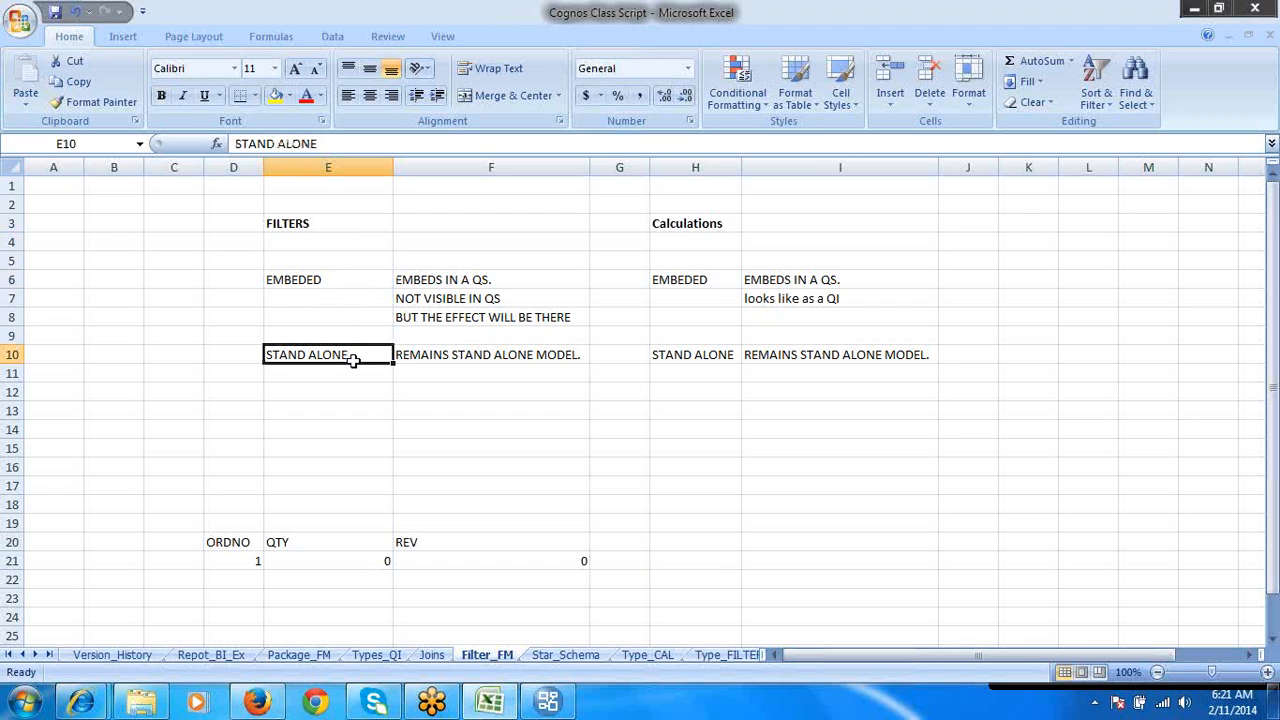
click(330, 274)
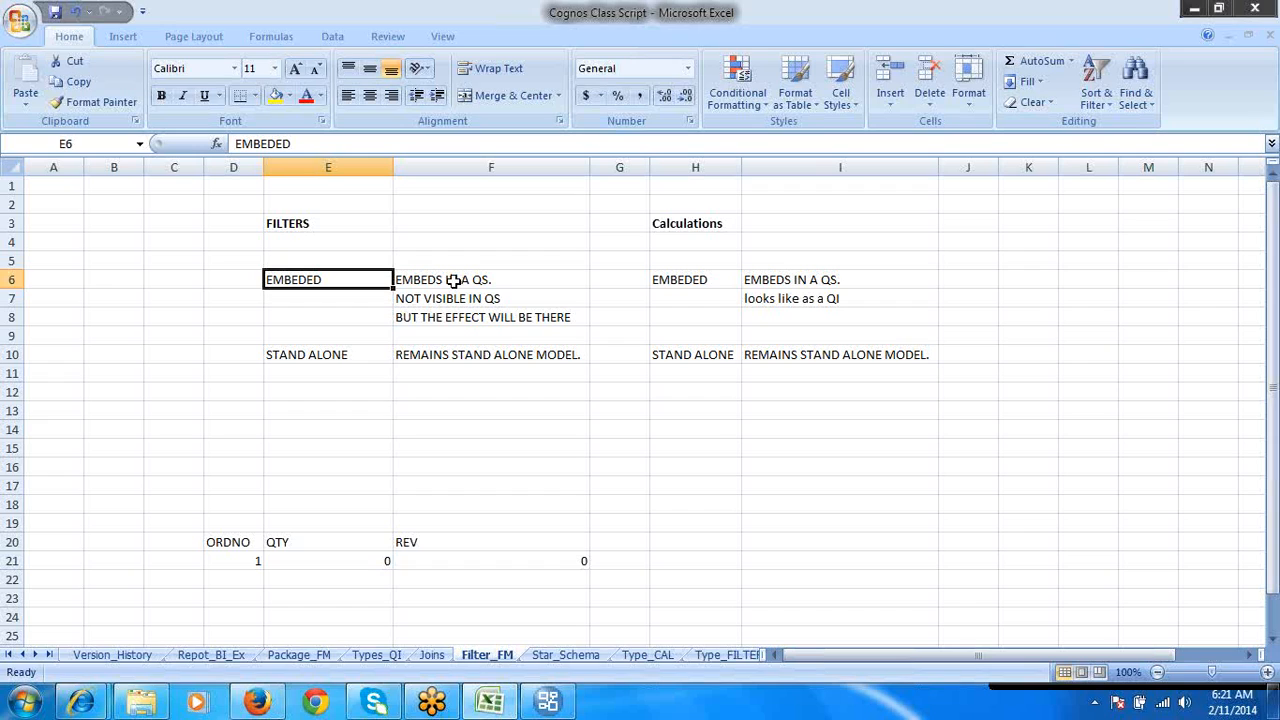
click(523, 275)
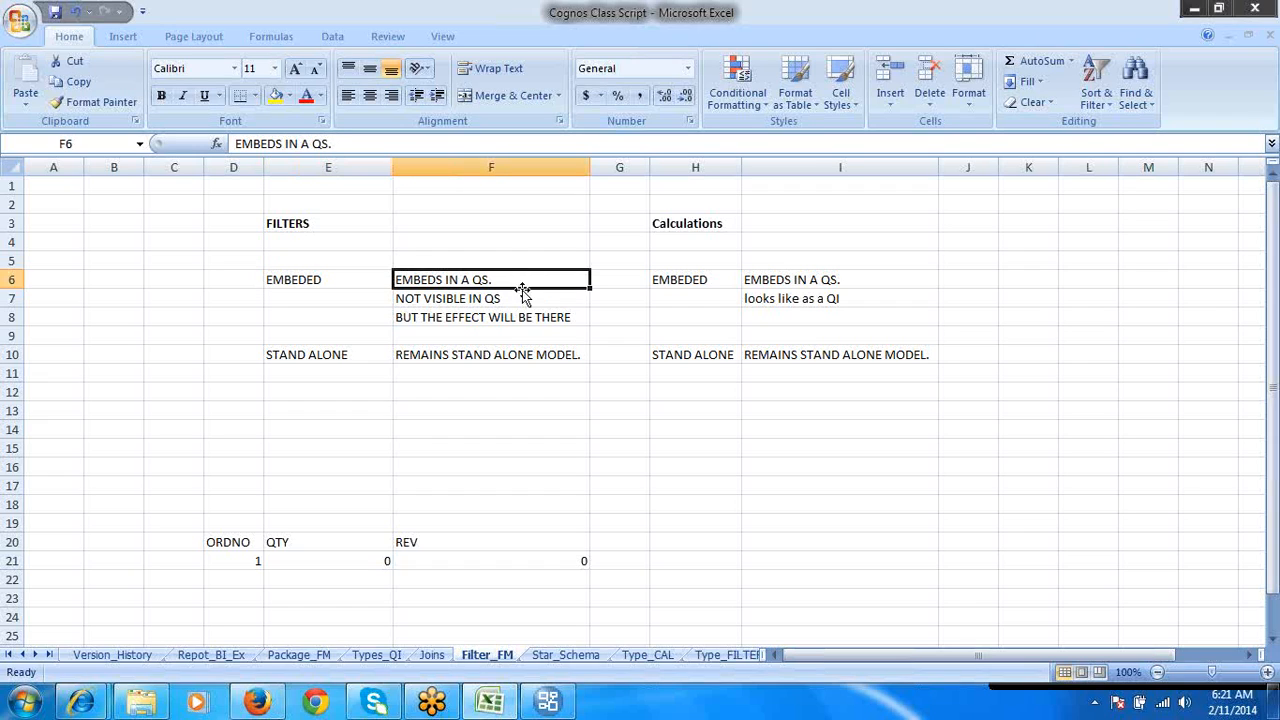
click(521, 297)
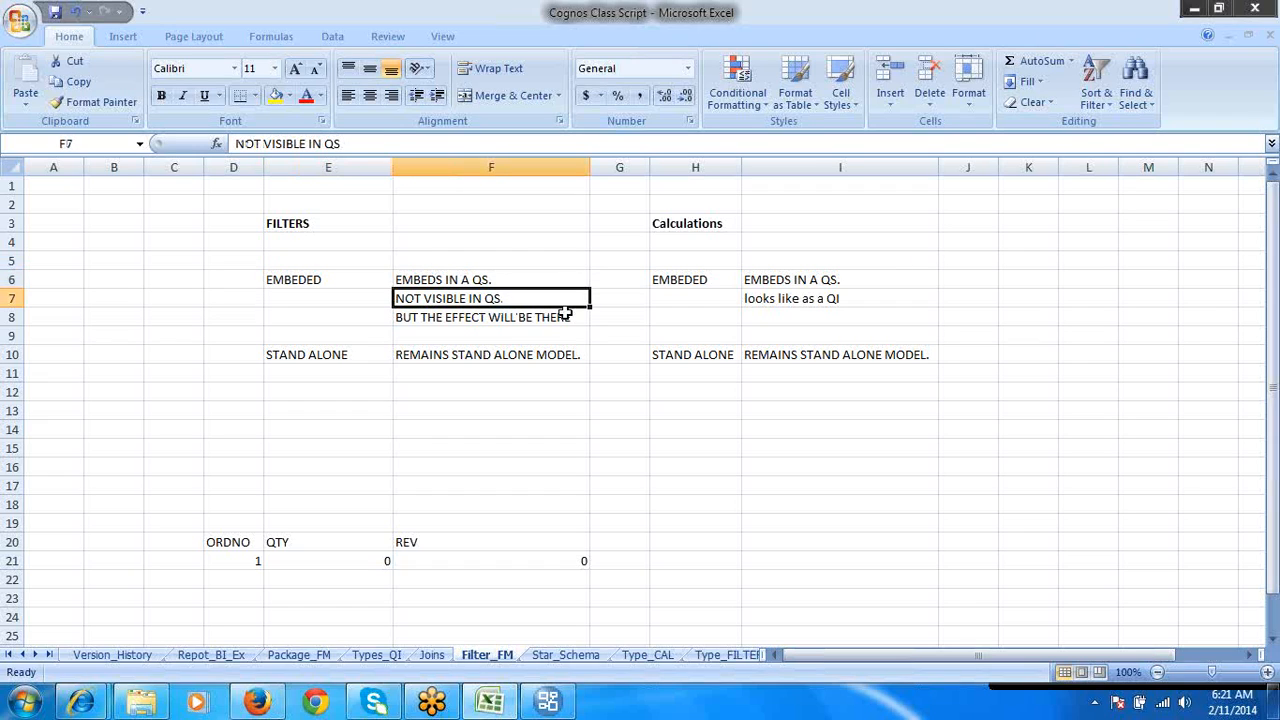
click(565, 314)
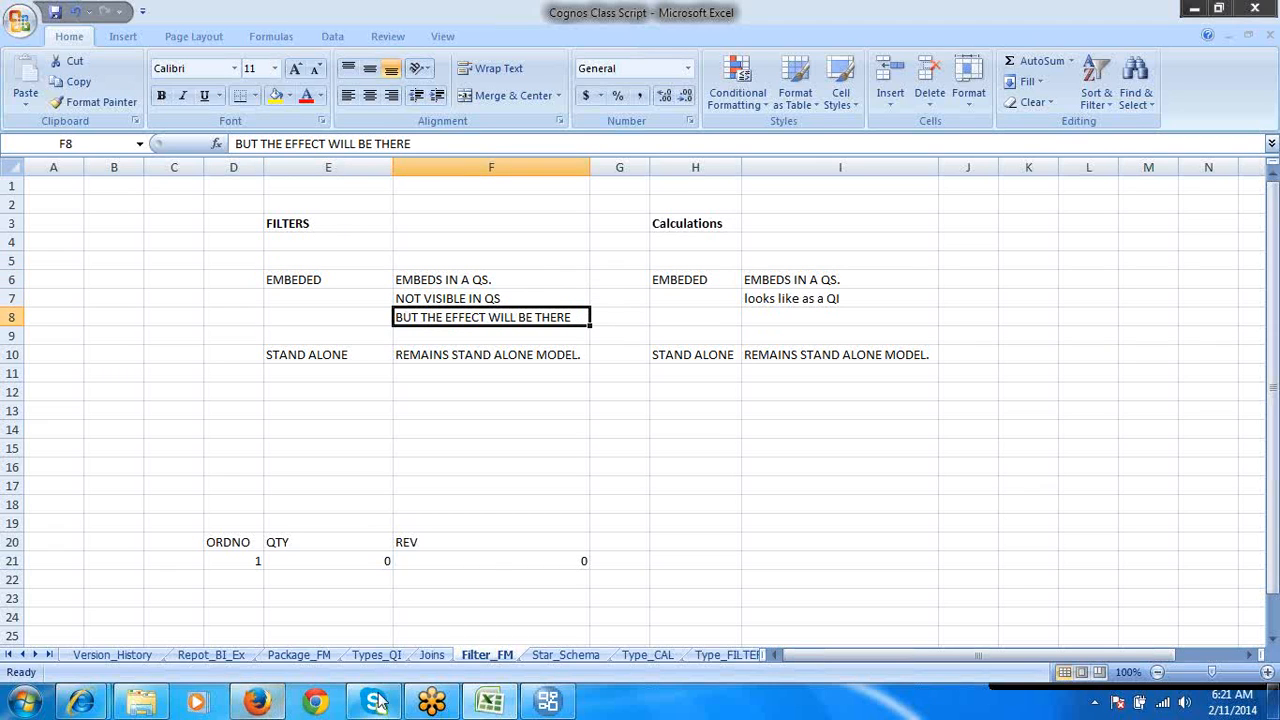
- Switch to Framework Manager, test a data sample of COUNTRY_MULTILINGUAL, and examine its LANGUAGE values, including EN
click(478, 566)
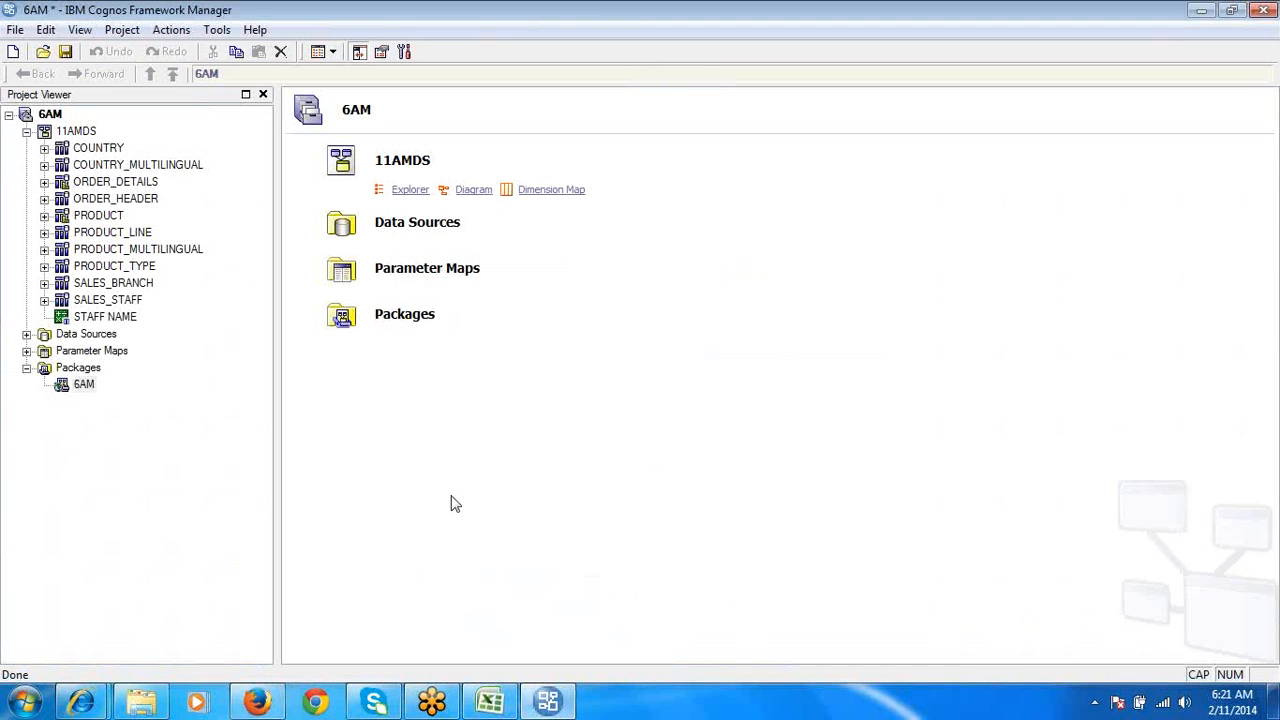
right_click(148, 166)
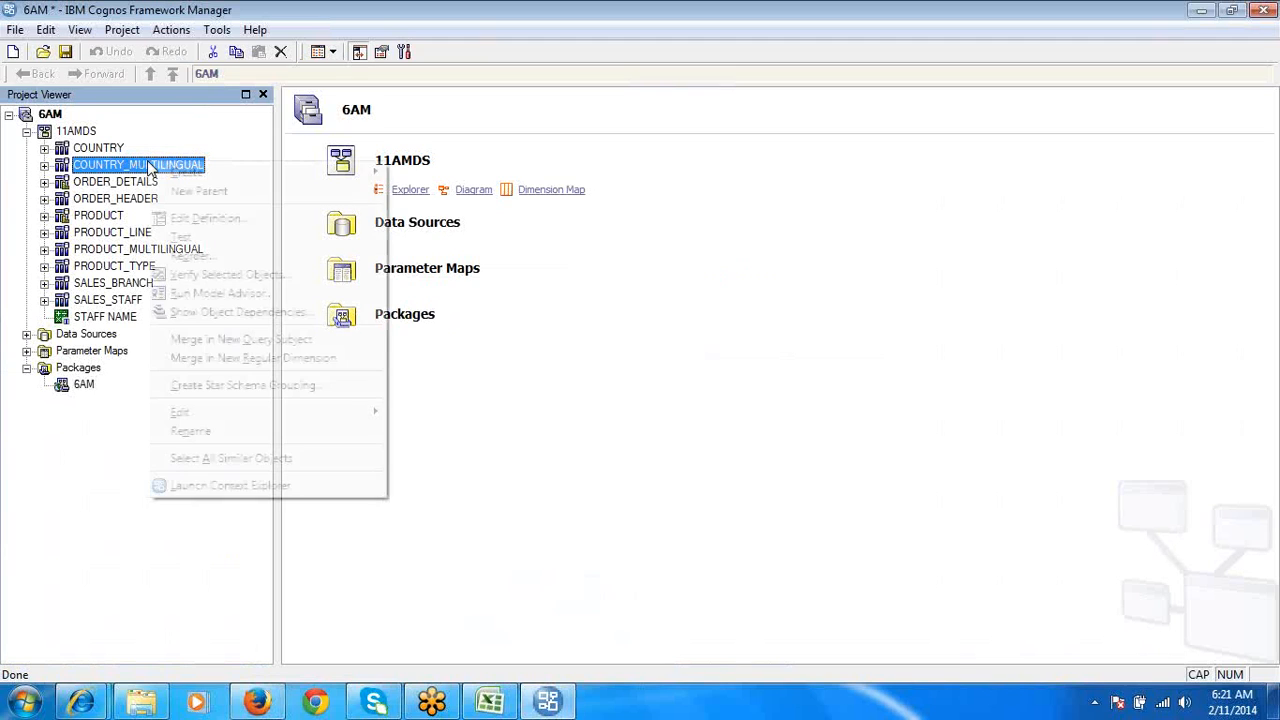
click(190, 238)
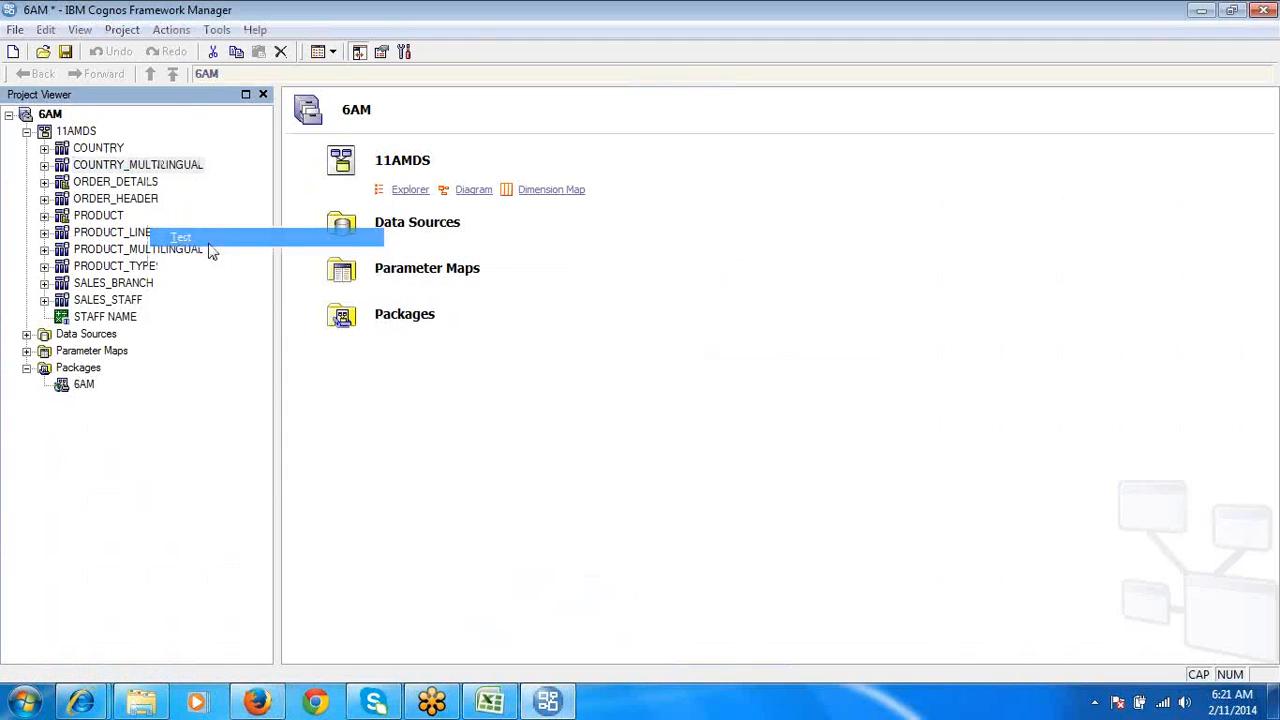
click(731, 476)
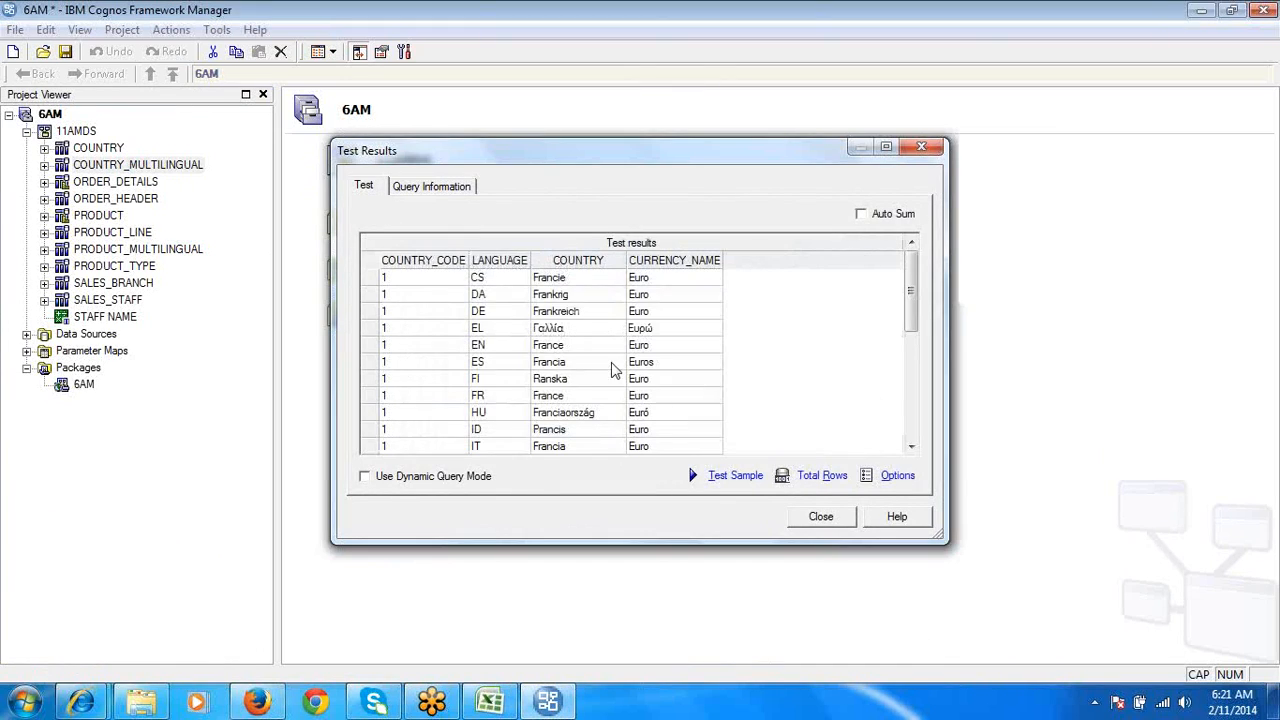
click(514, 261)
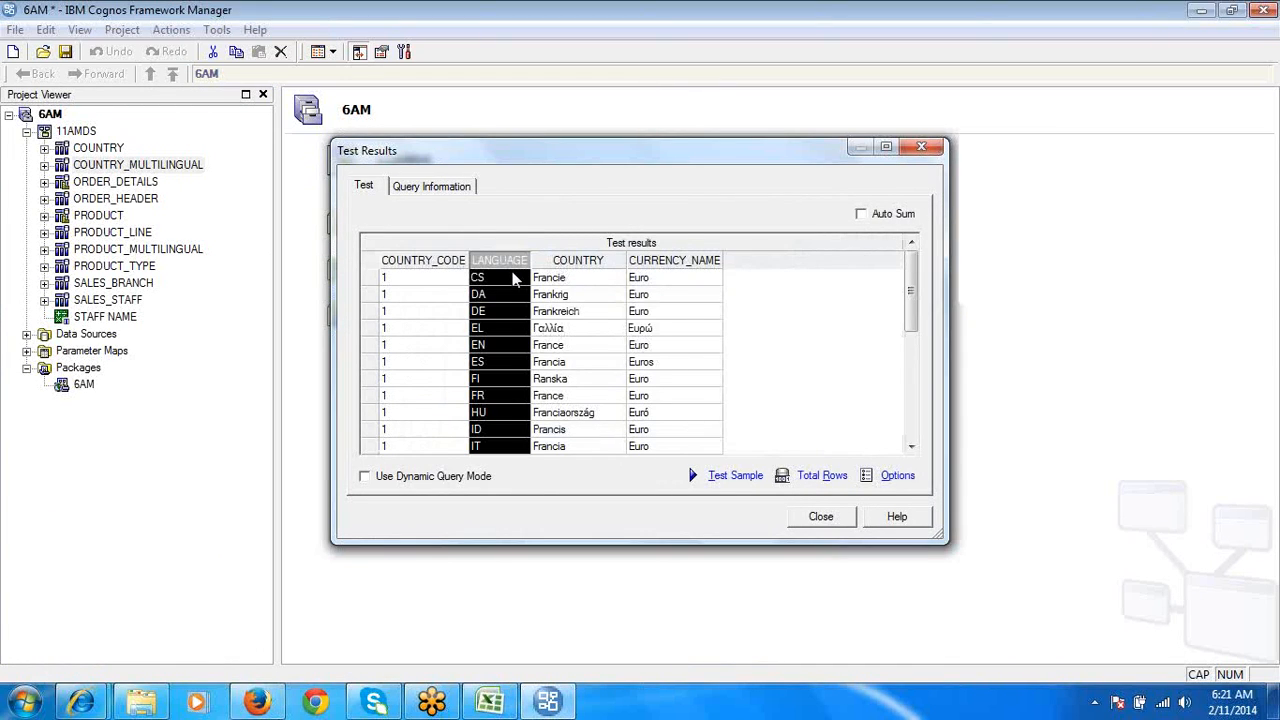
click(512, 345)
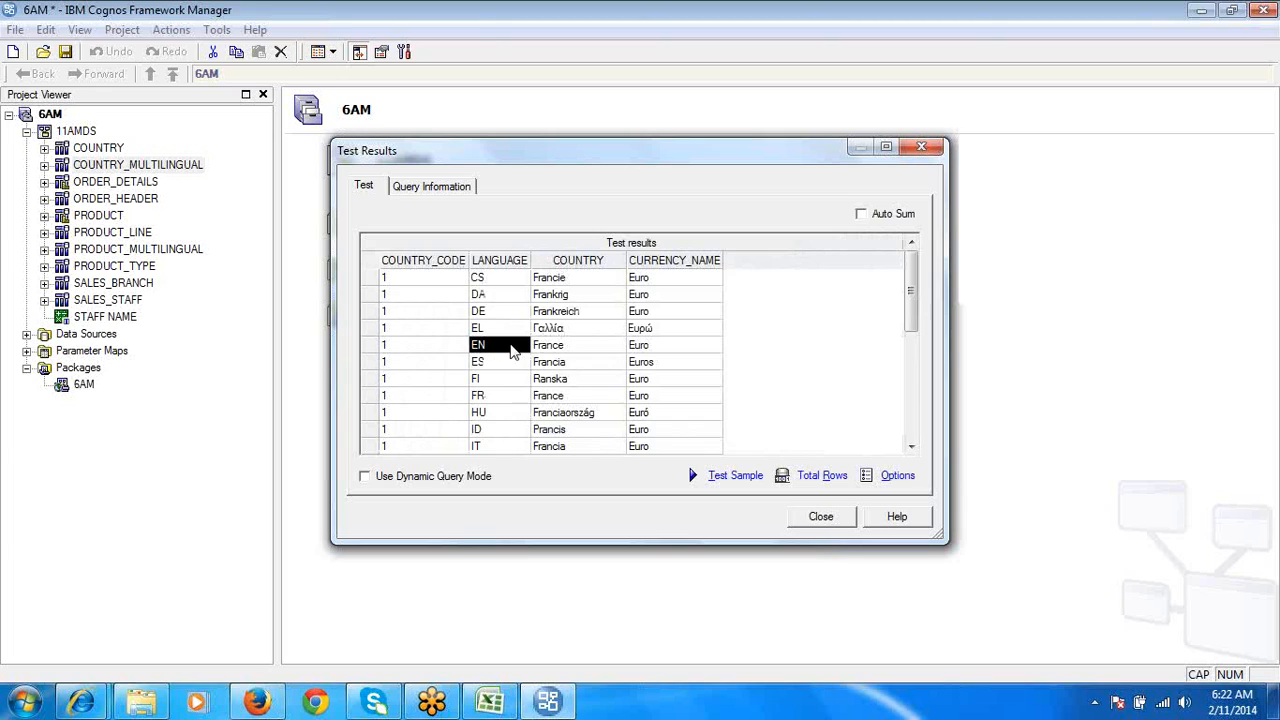
click(818, 518)
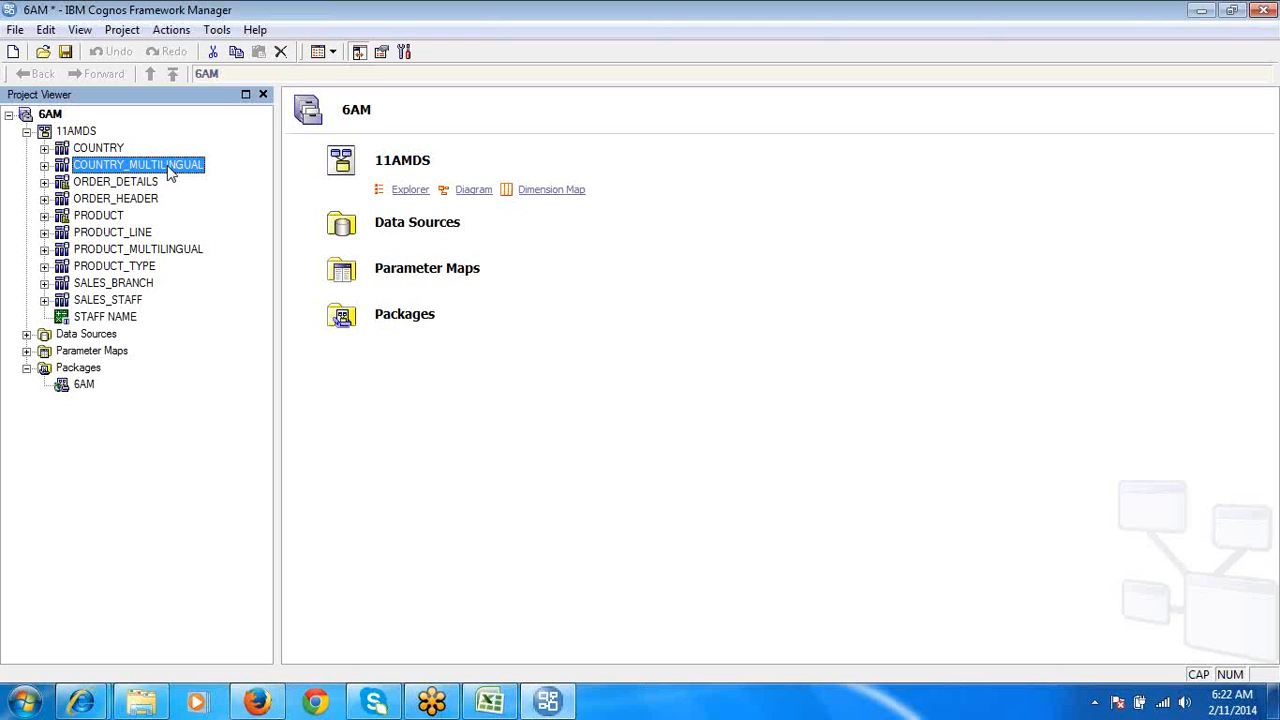
- Add an embedded filter to the COUNTRY_MULTILINGUAL query subject with the expression [11AMDS].[COUNTRY_MULTILINGUAL].[LANGUAGE] = 'EN'
double_click(181, 167)
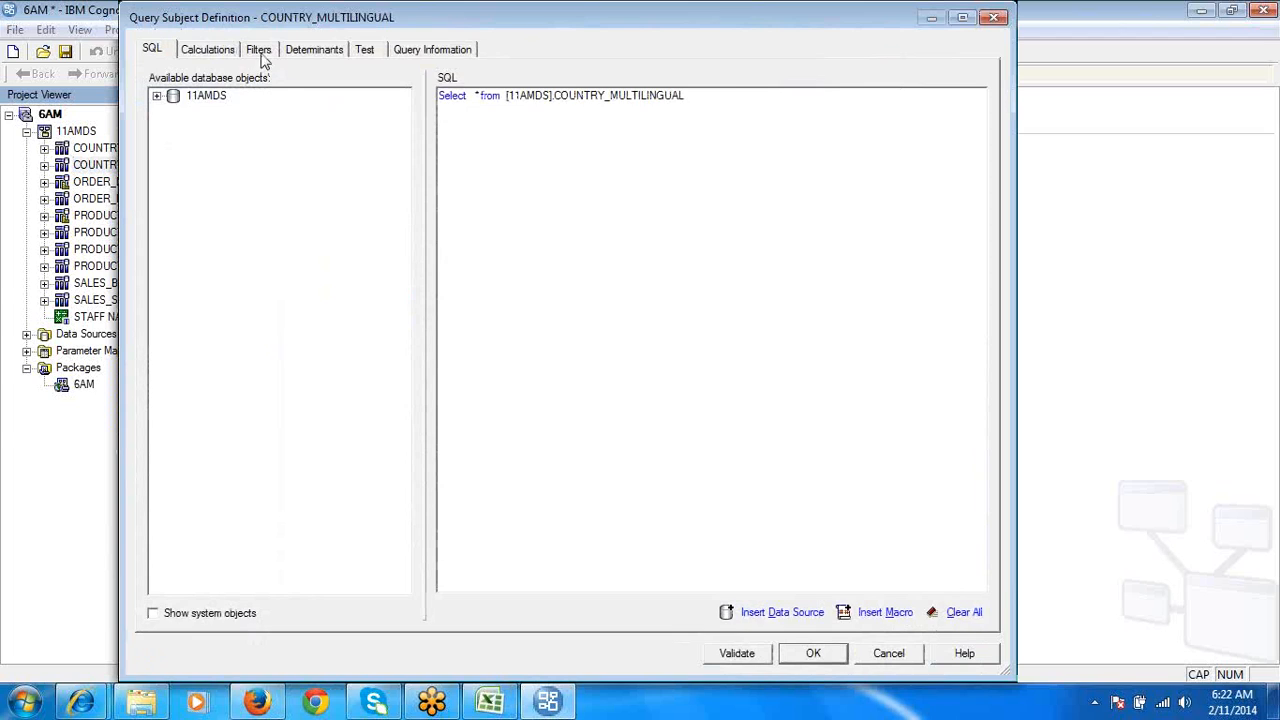
click(259, 50)
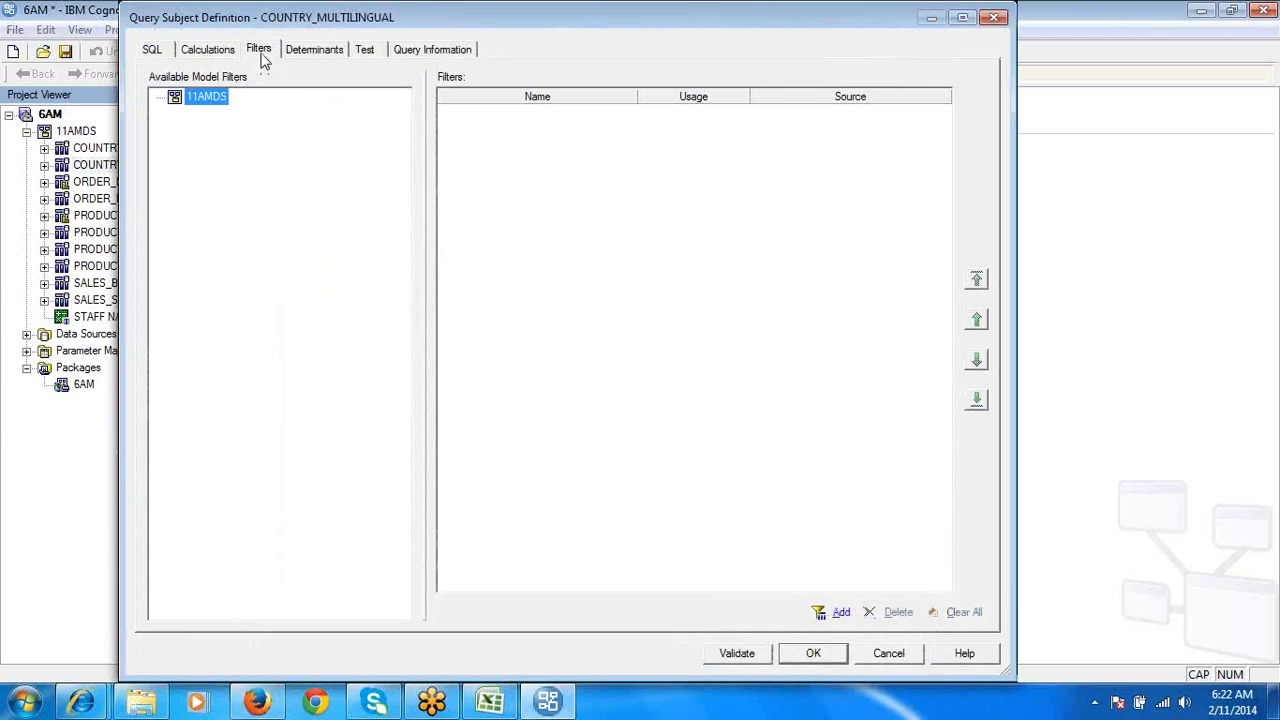
click(843, 615)
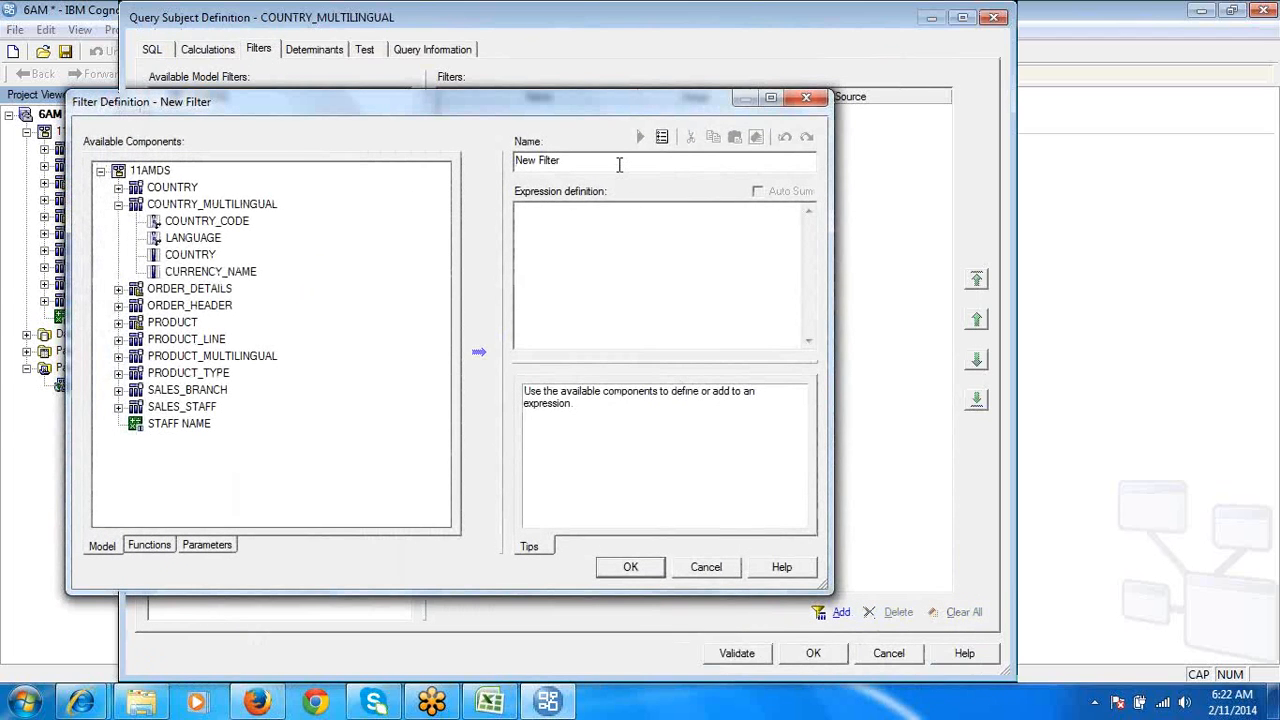
click(620, 222)
double_click(210, 241)
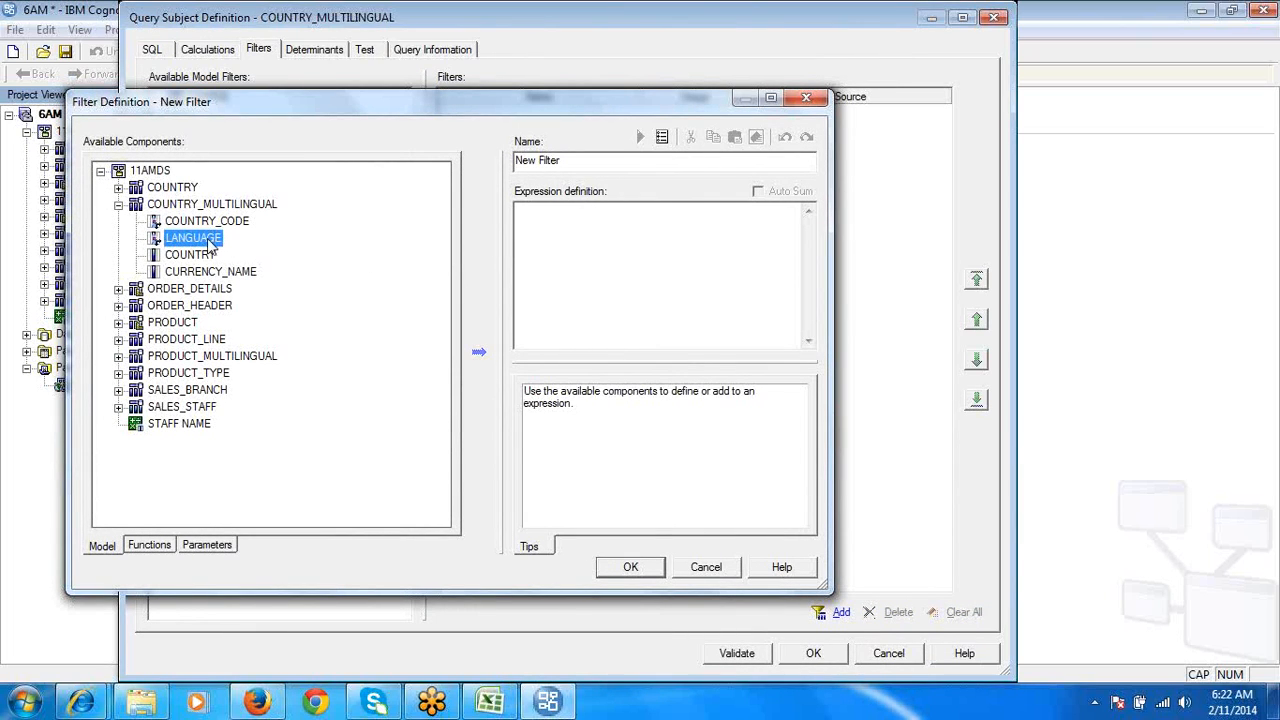
click(790, 209)
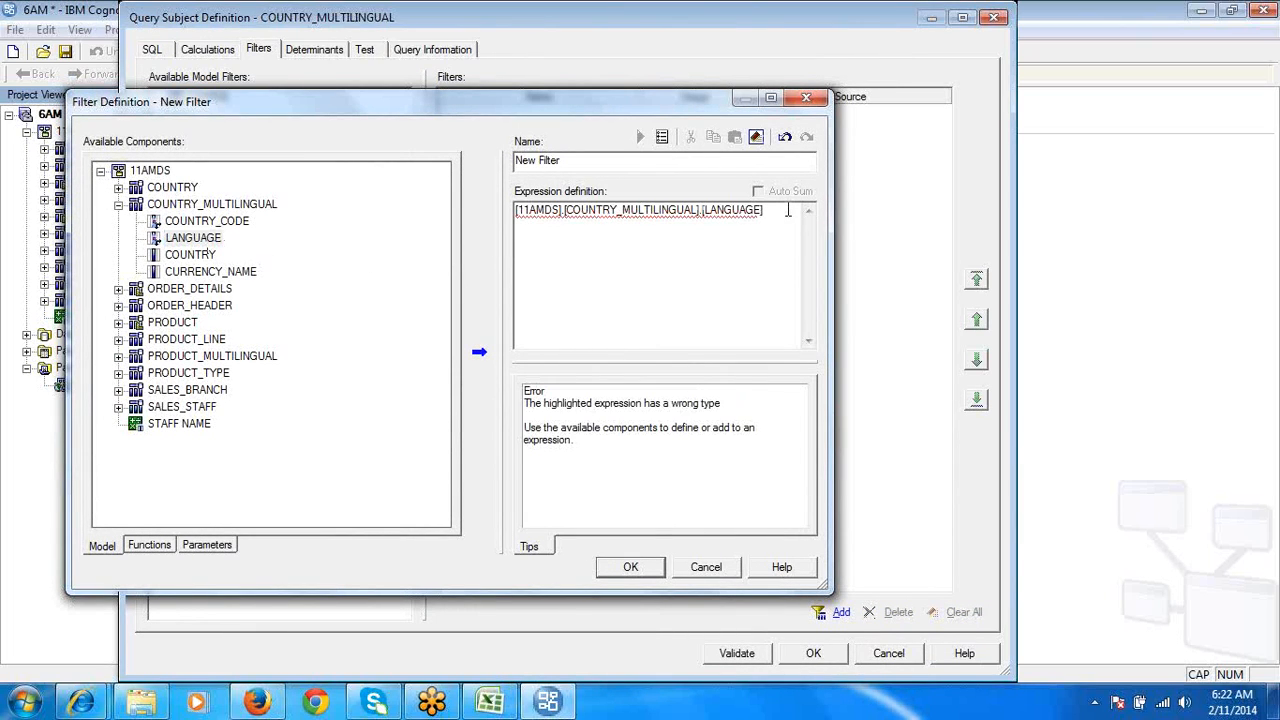
text(='EN)
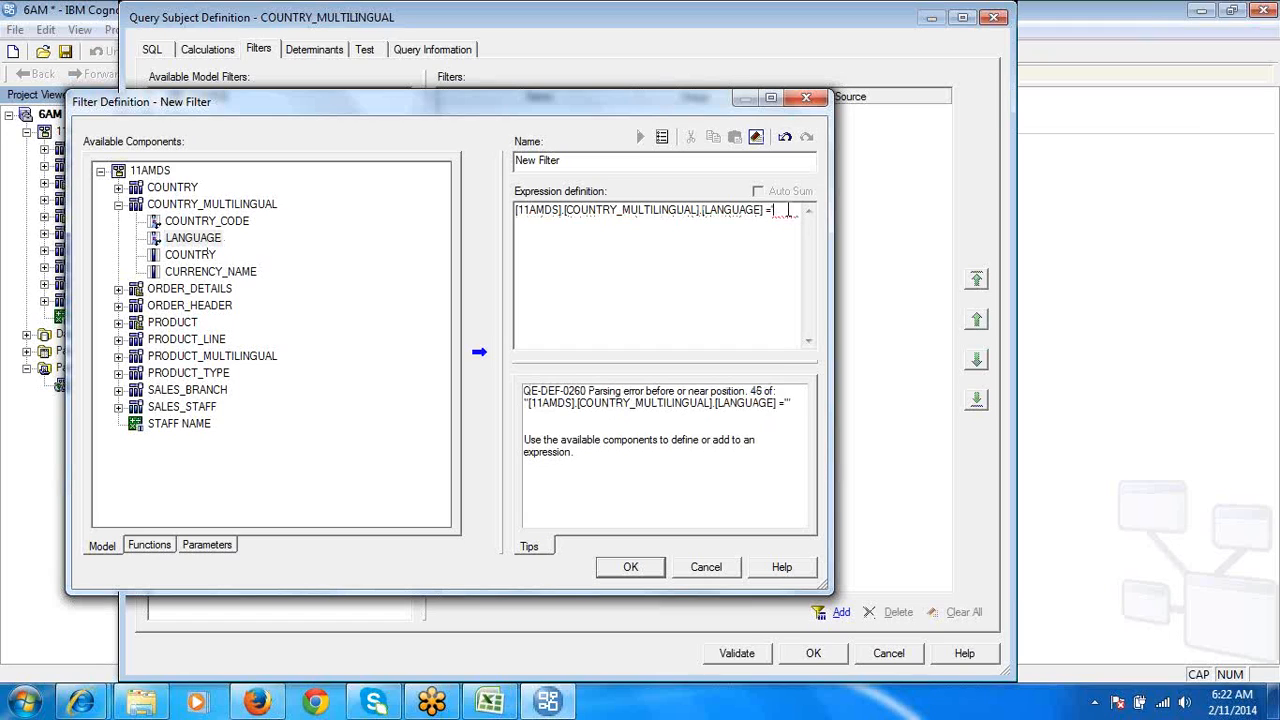
text(')
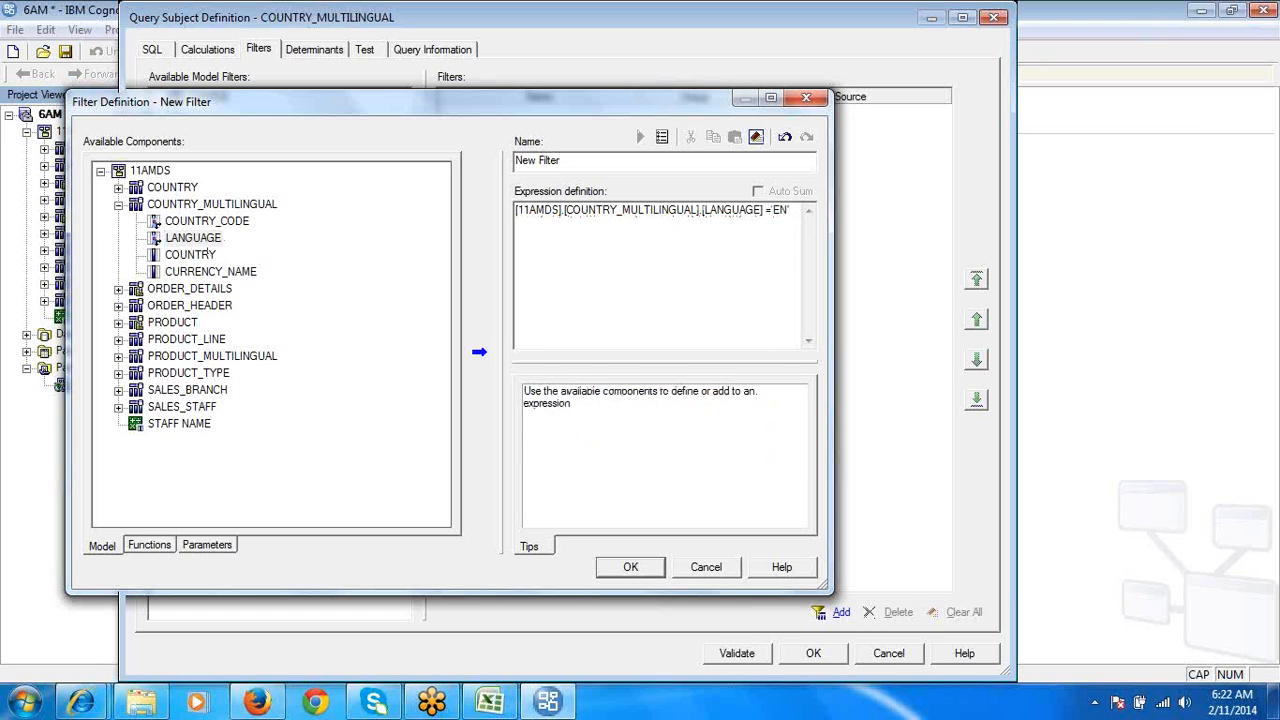
click(630, 570)
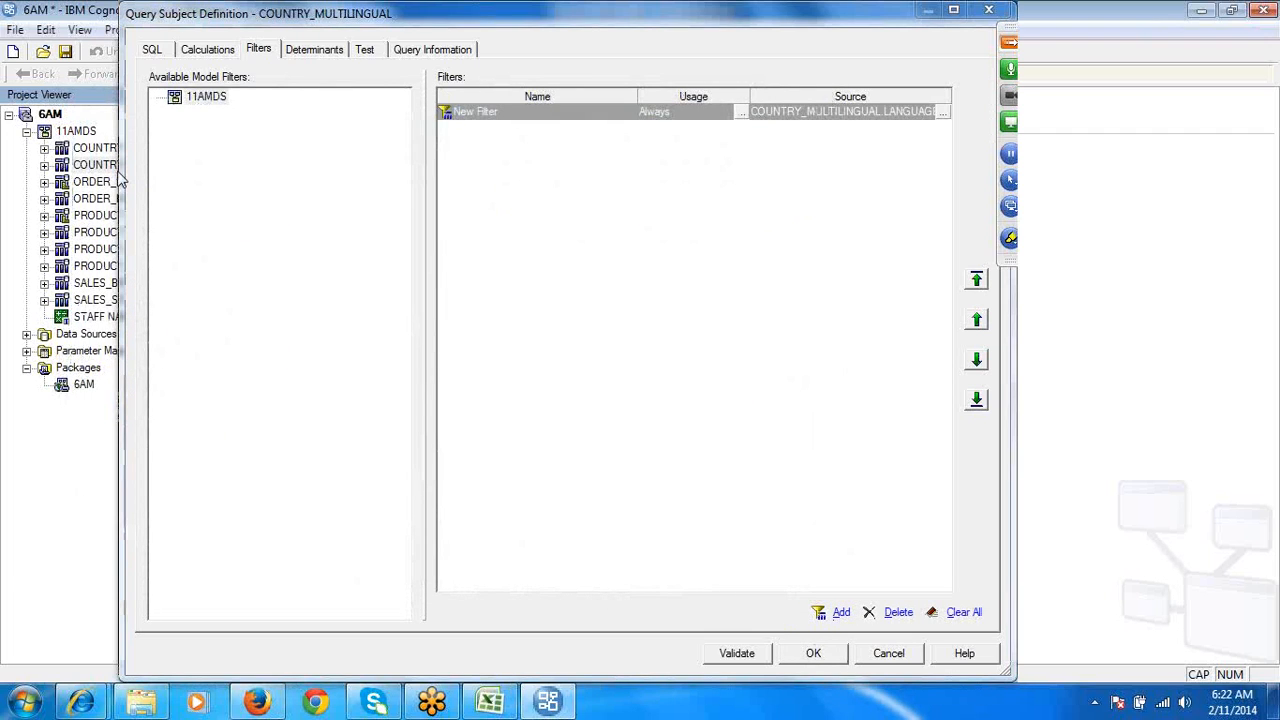
key(Return)
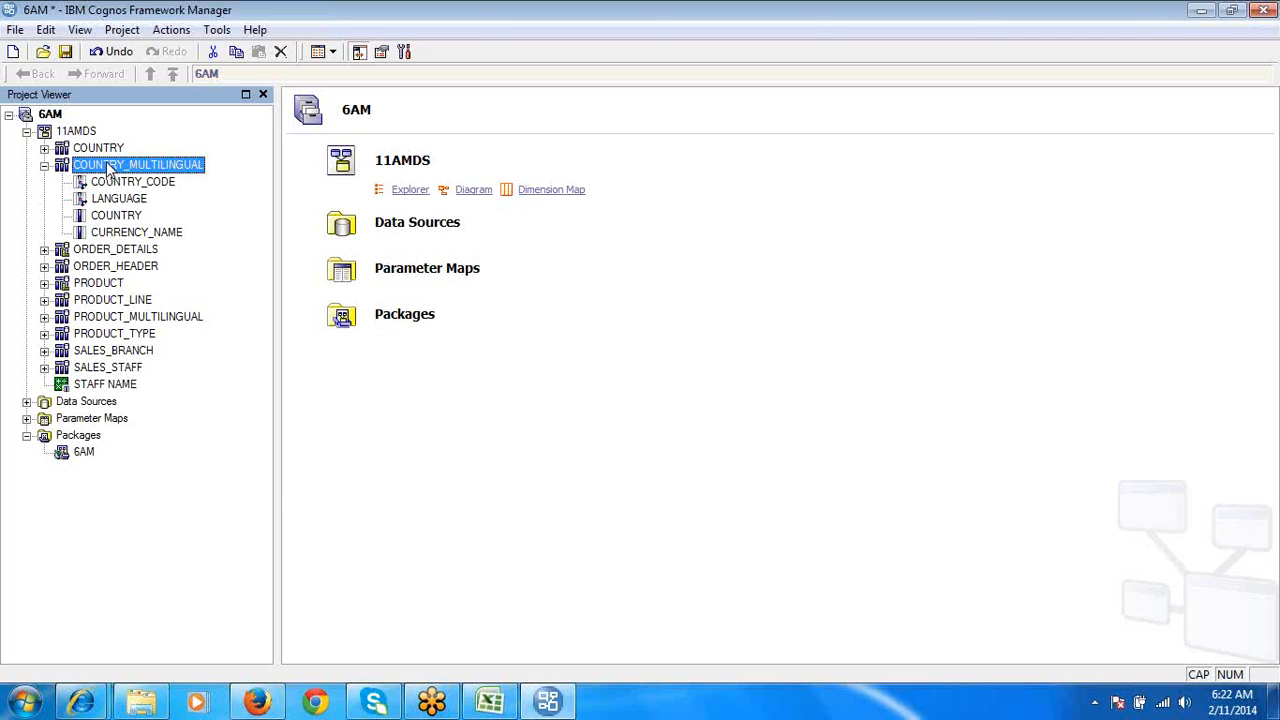
- Test a data sample of COUNTRY_MULTILINGUAL, examine the LANGUAGE column's values, and close the test results
right_click(108, 170)
click(186, 238)
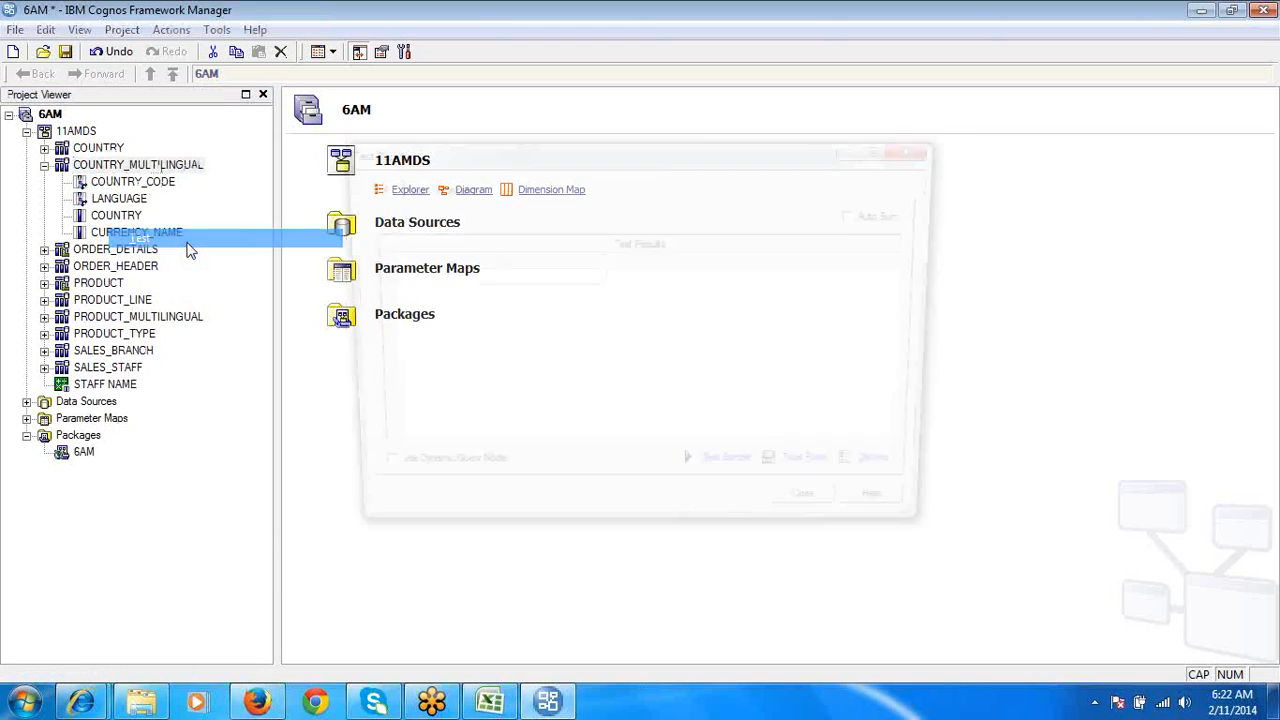
click(736, 478)
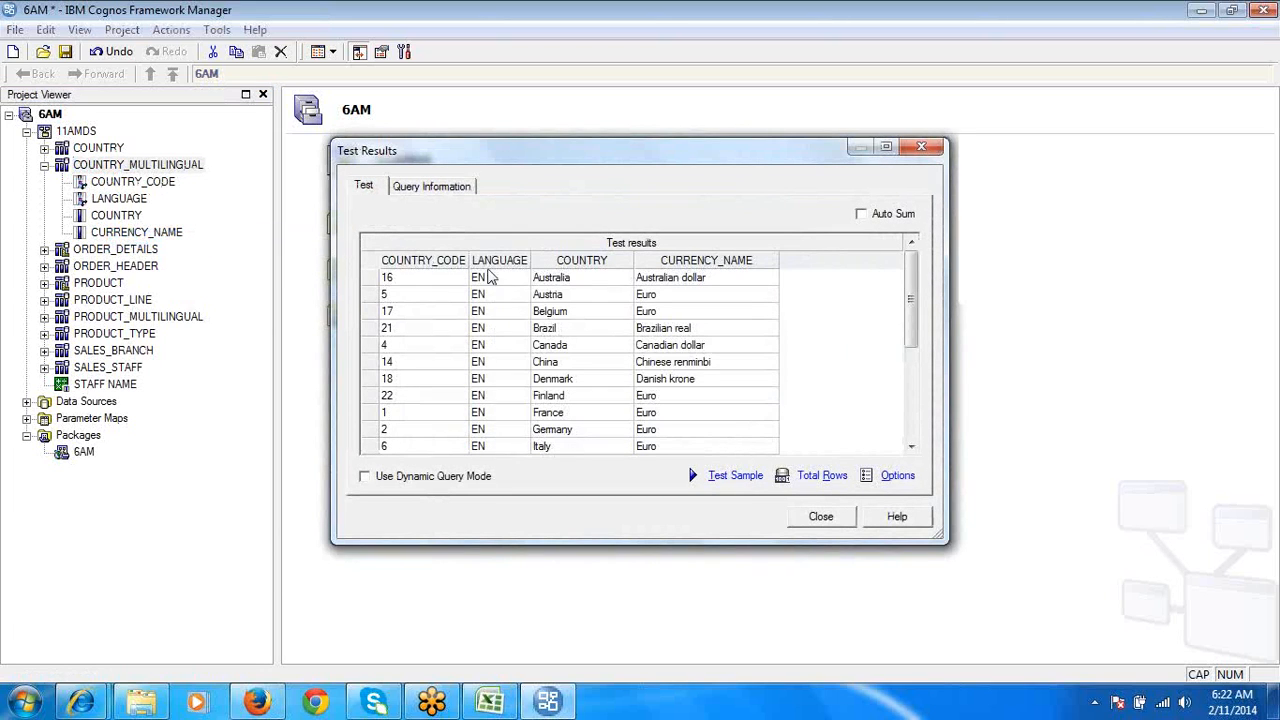
click(490, 262)
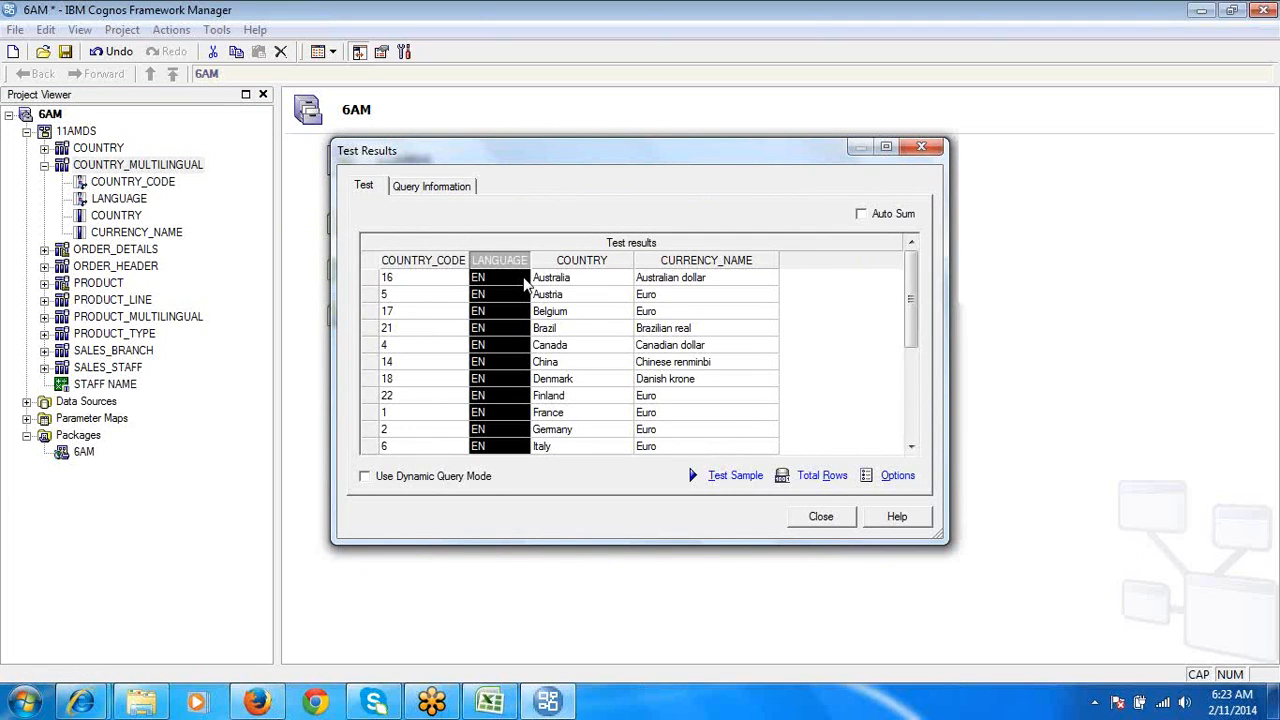
click(828, 516)
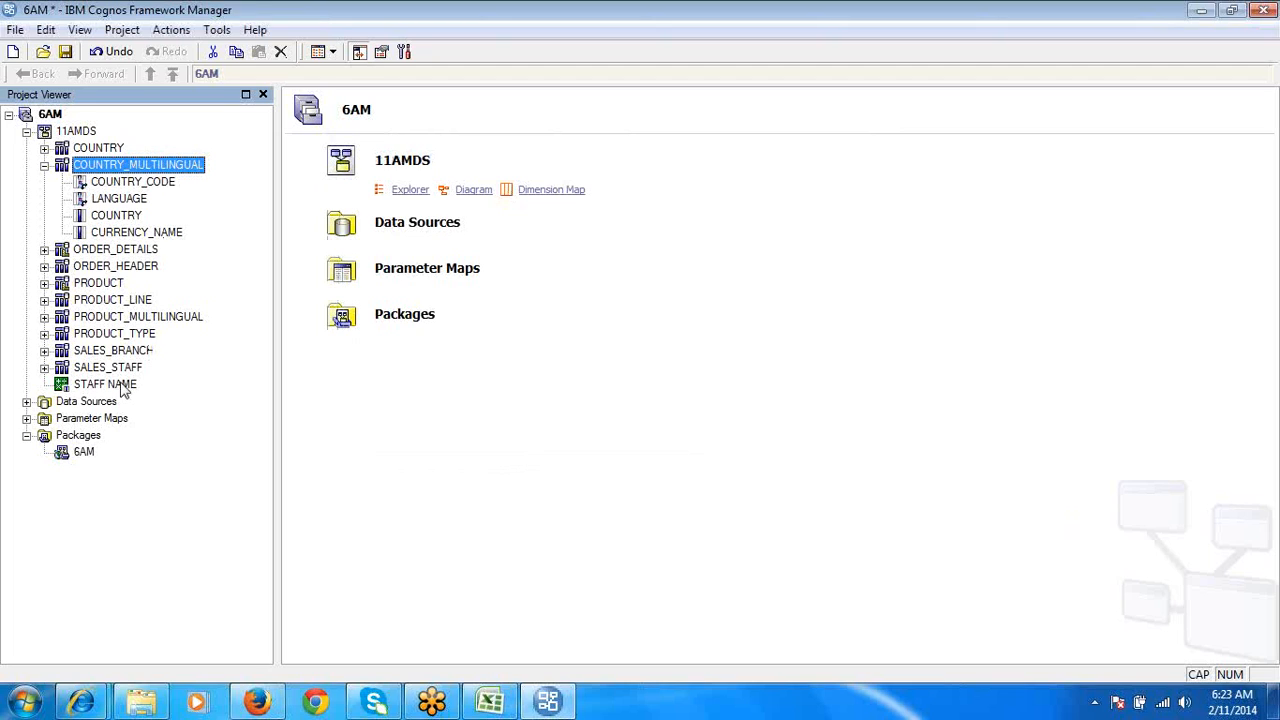
- Publish the 6AM package over the existing one, keeping the default location, security and verification options
right_click(84, 453)
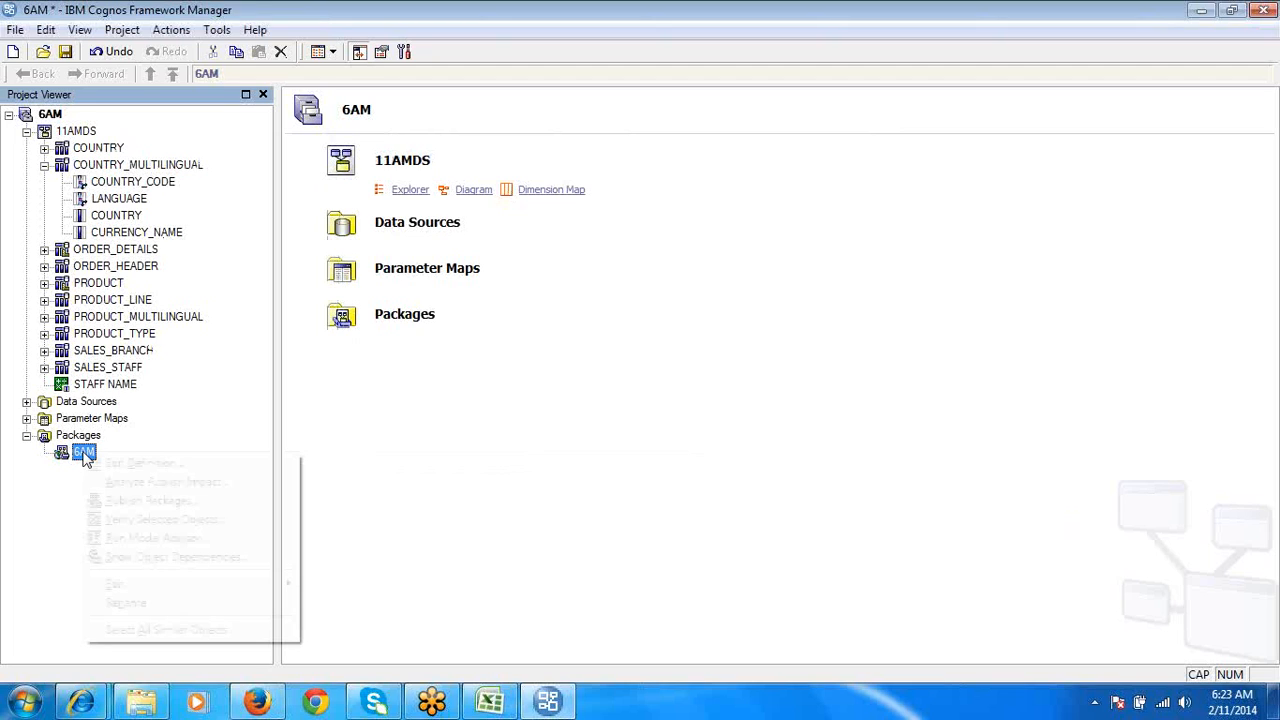
click(165, 500)
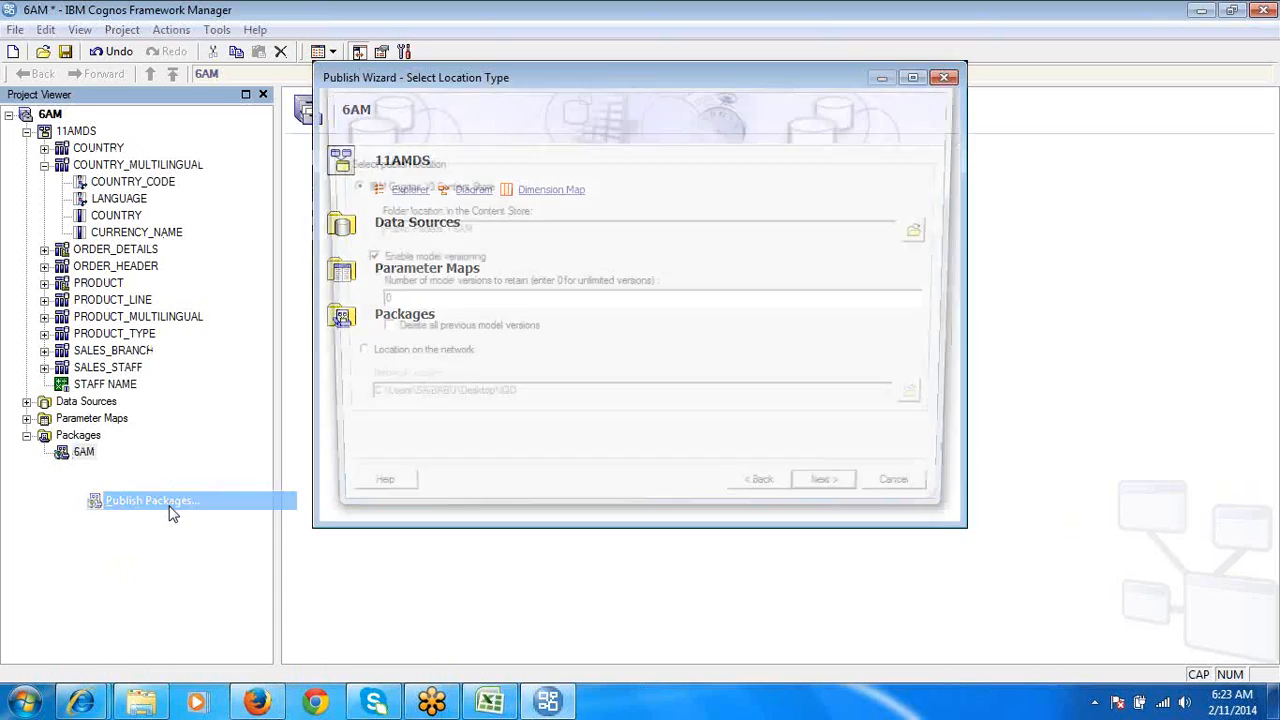
click(858, 502)
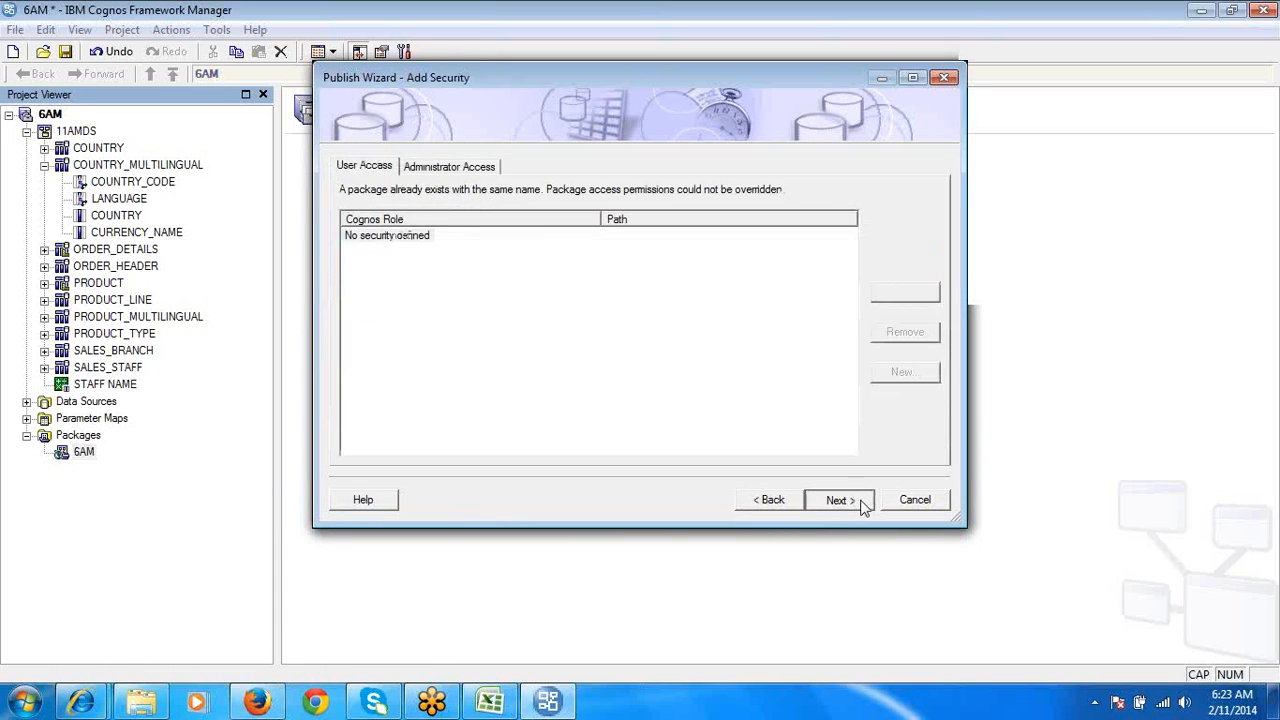
click(838, 500)
click(840, 500)
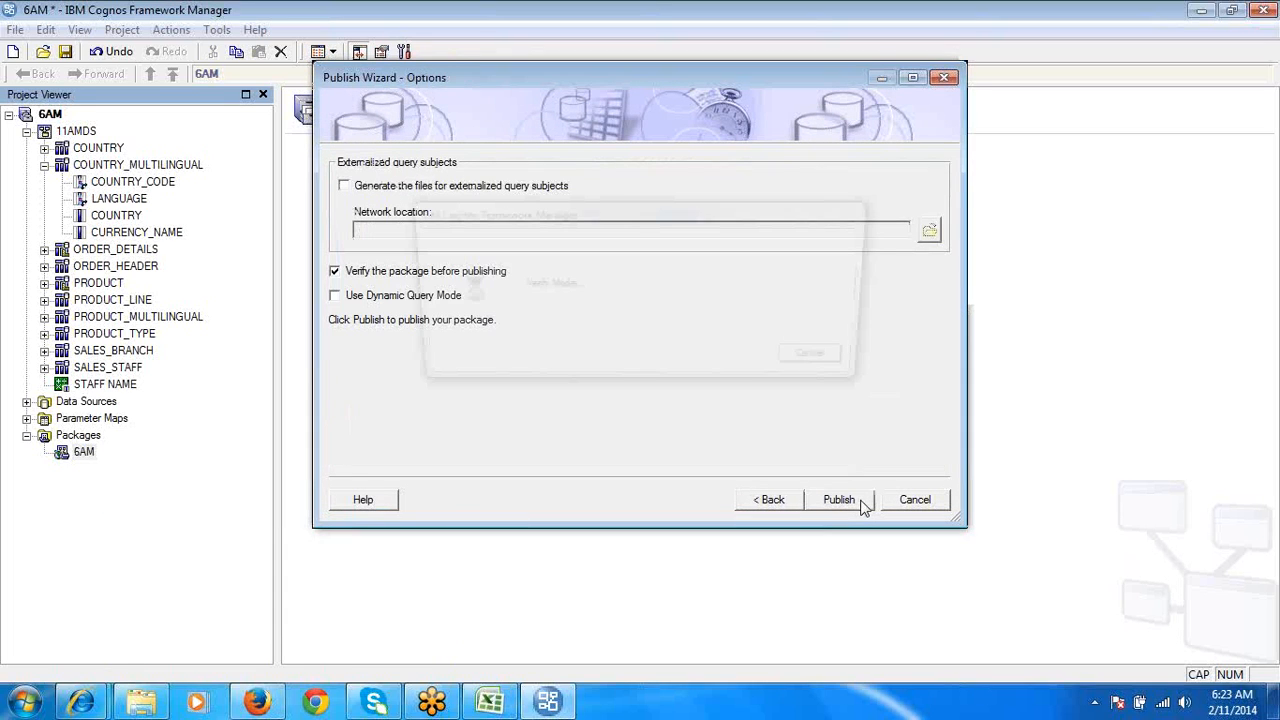
click(852, 381)
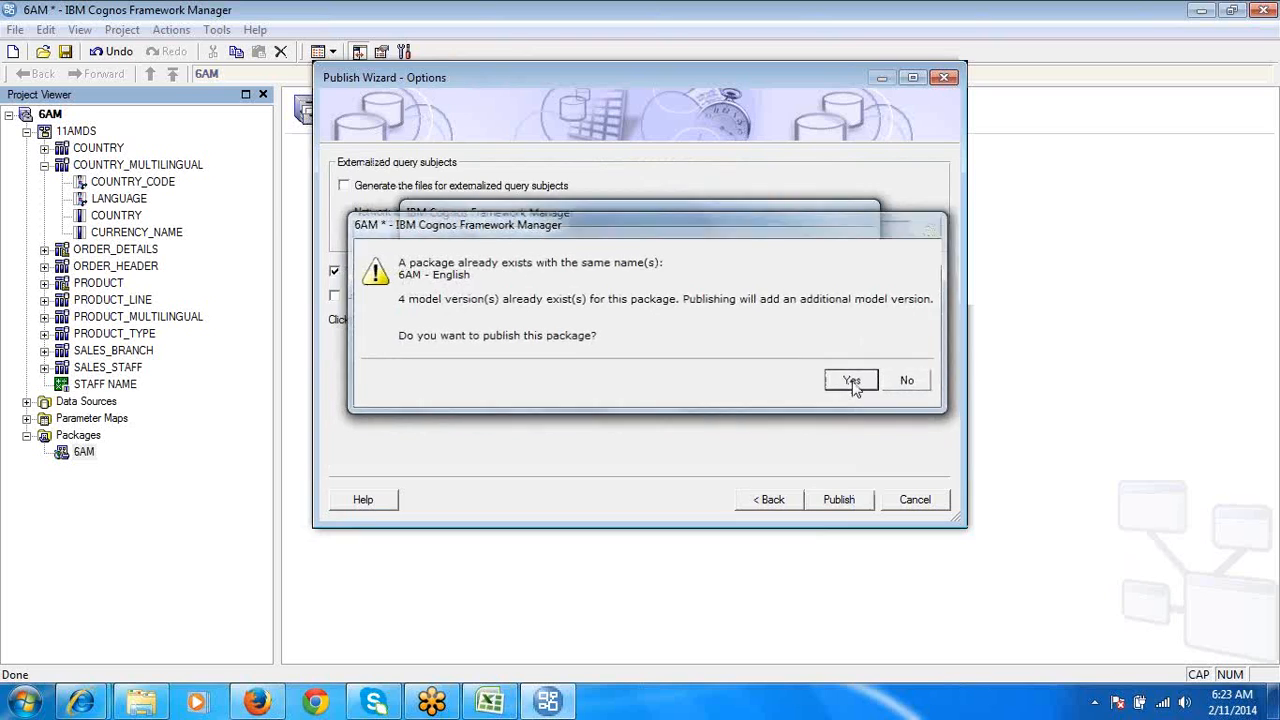
click(843, 500)
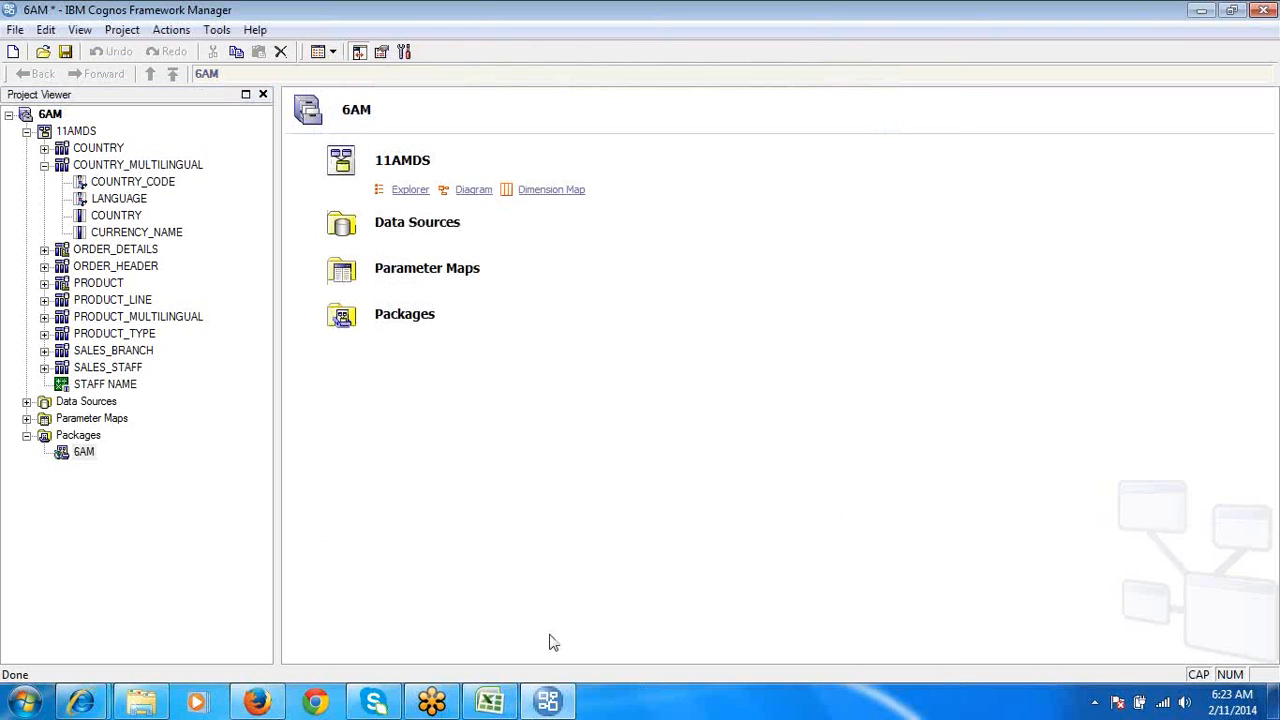
- Switch to Report Studio and create a new list report on the 6AM package in the 6AM public folder
mouse_move(82, 702)
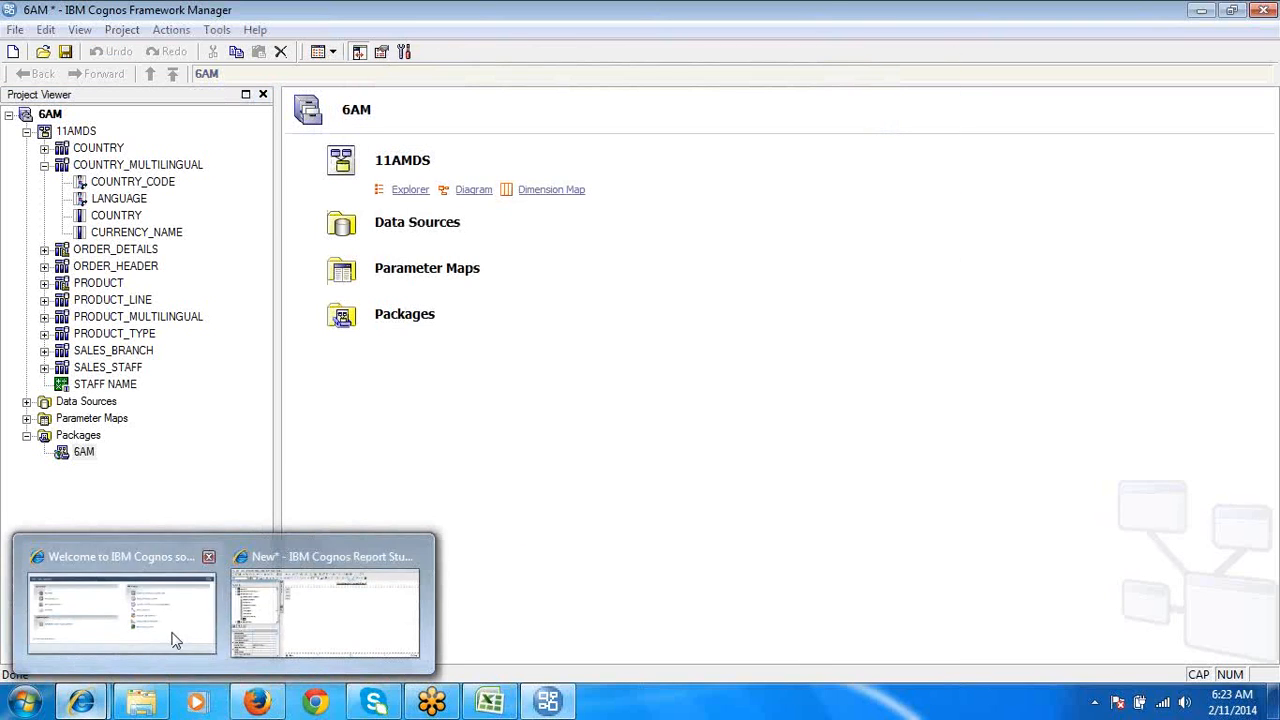
click(329, 617)
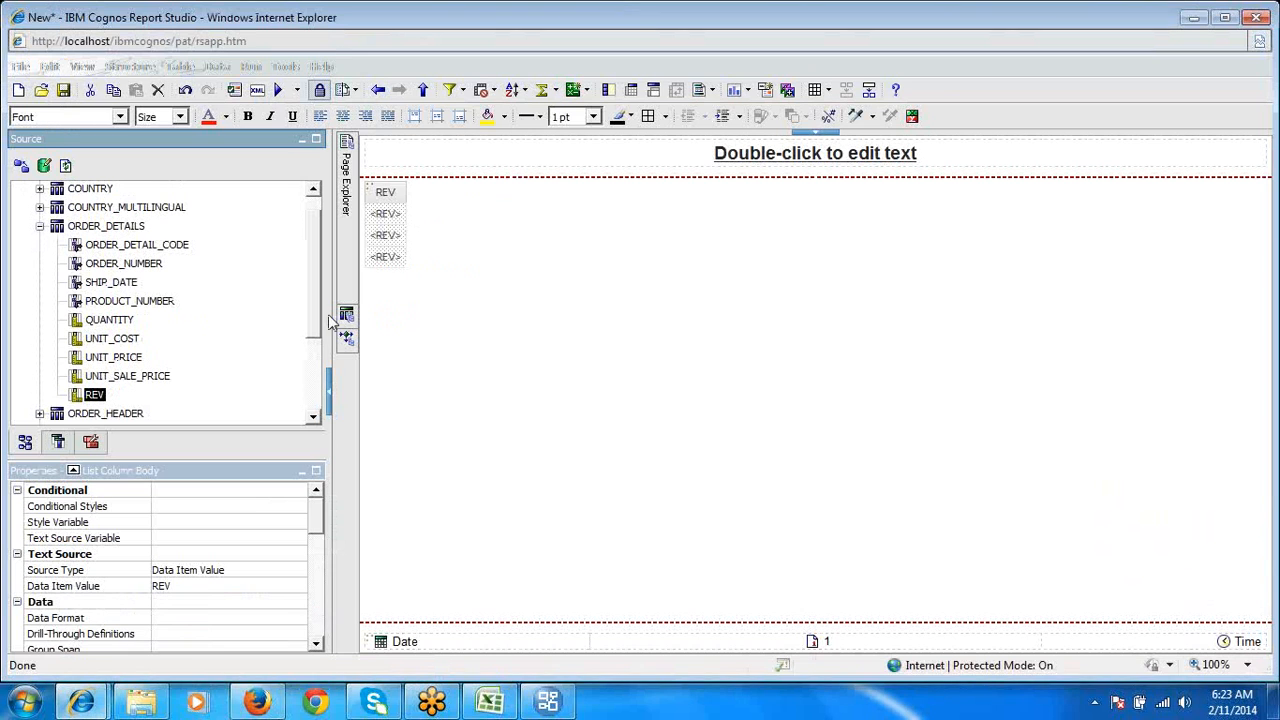
click(20, 90)
click(656, 393)
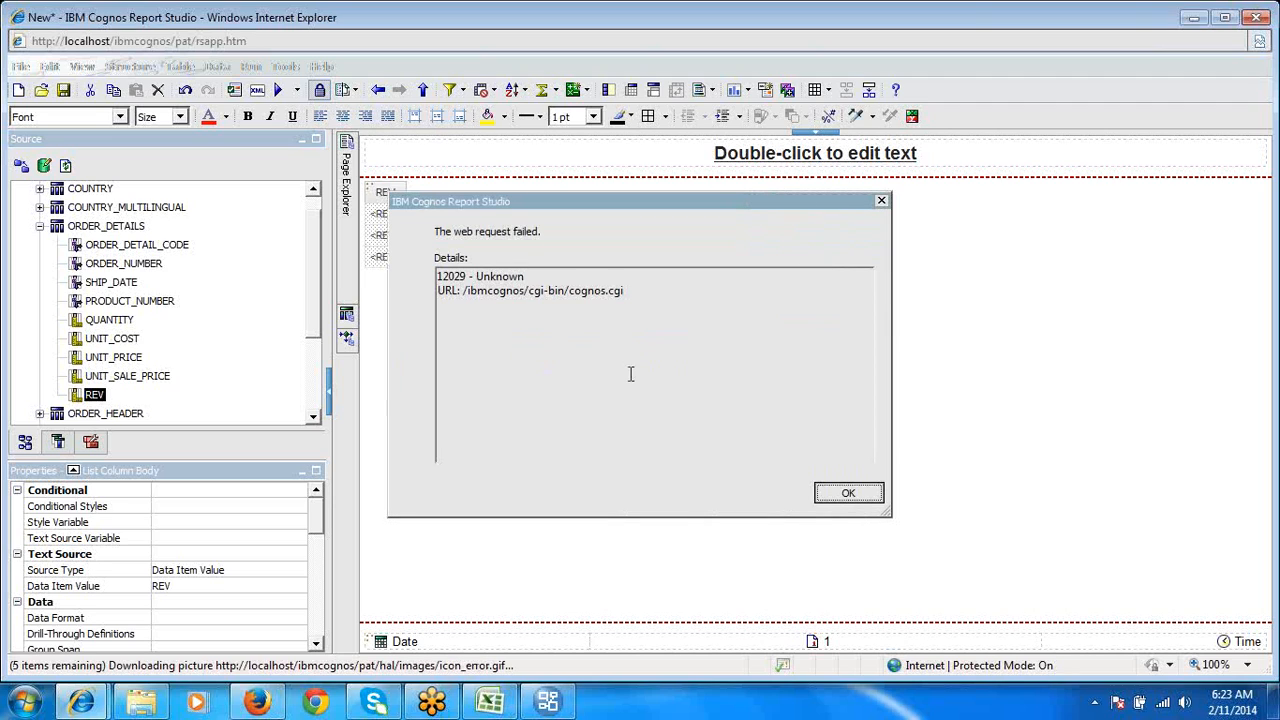
click(848, 492)
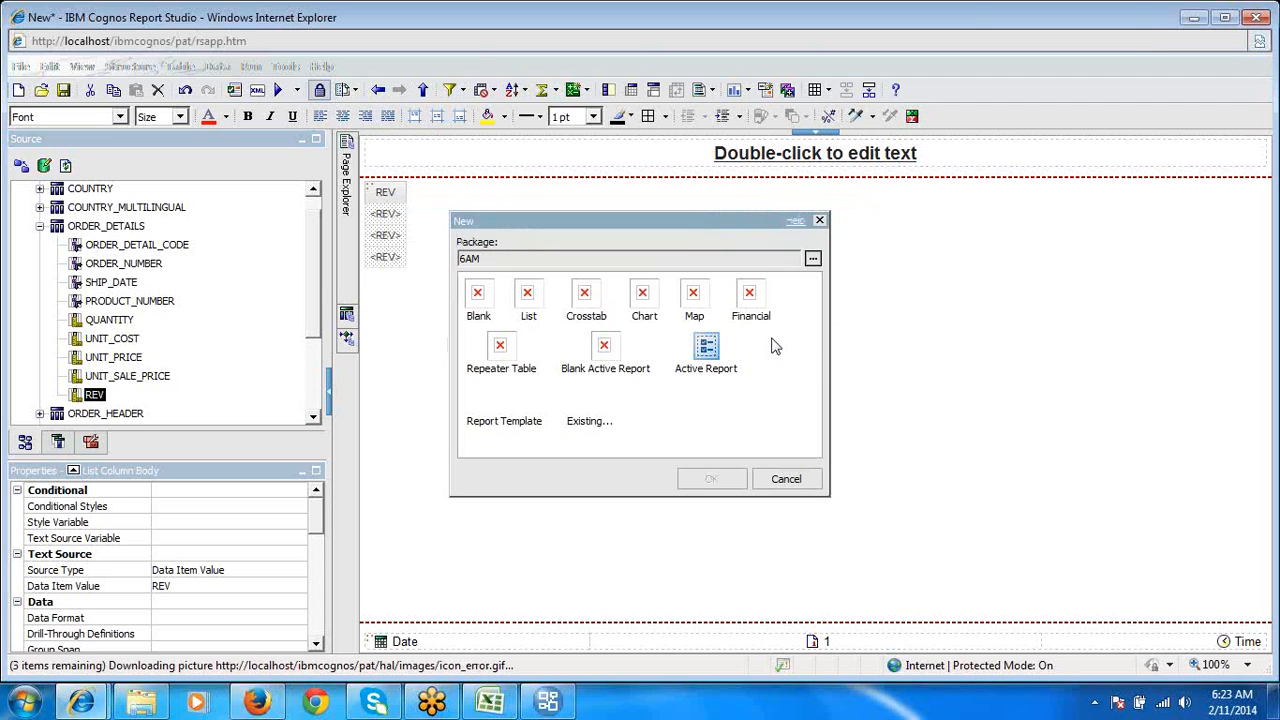
click(812, 259)
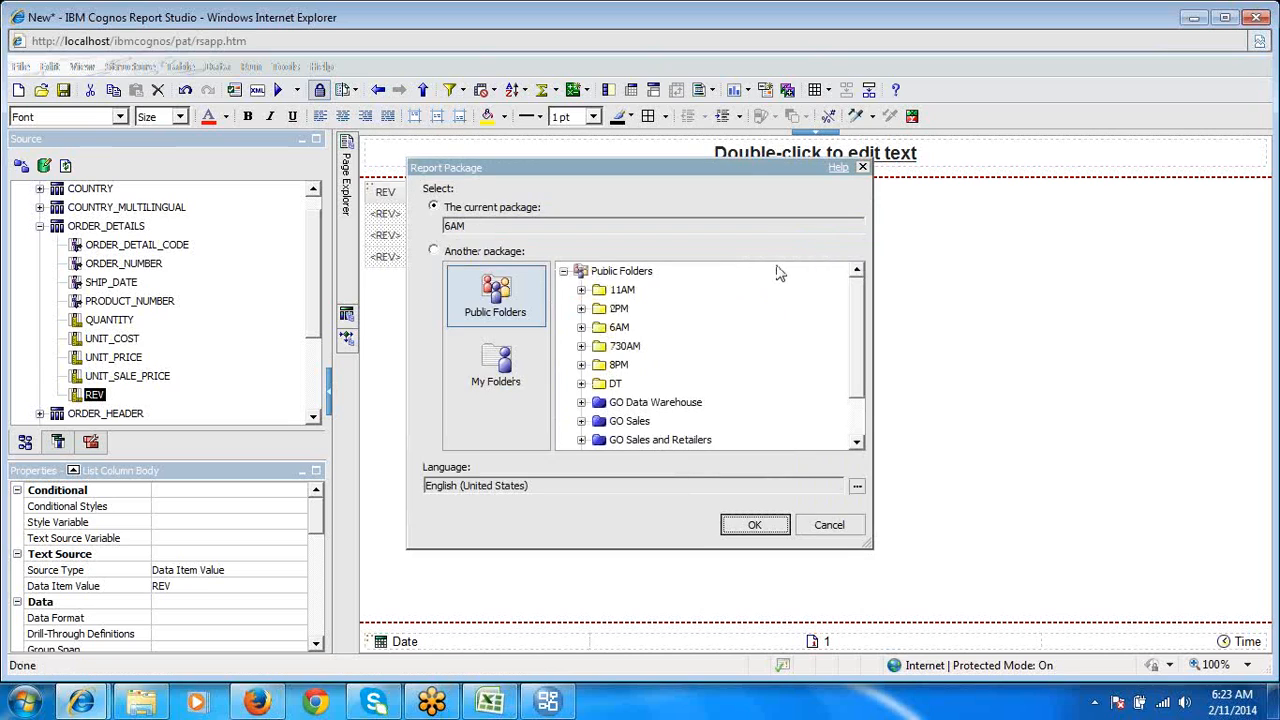
click(583, 328)
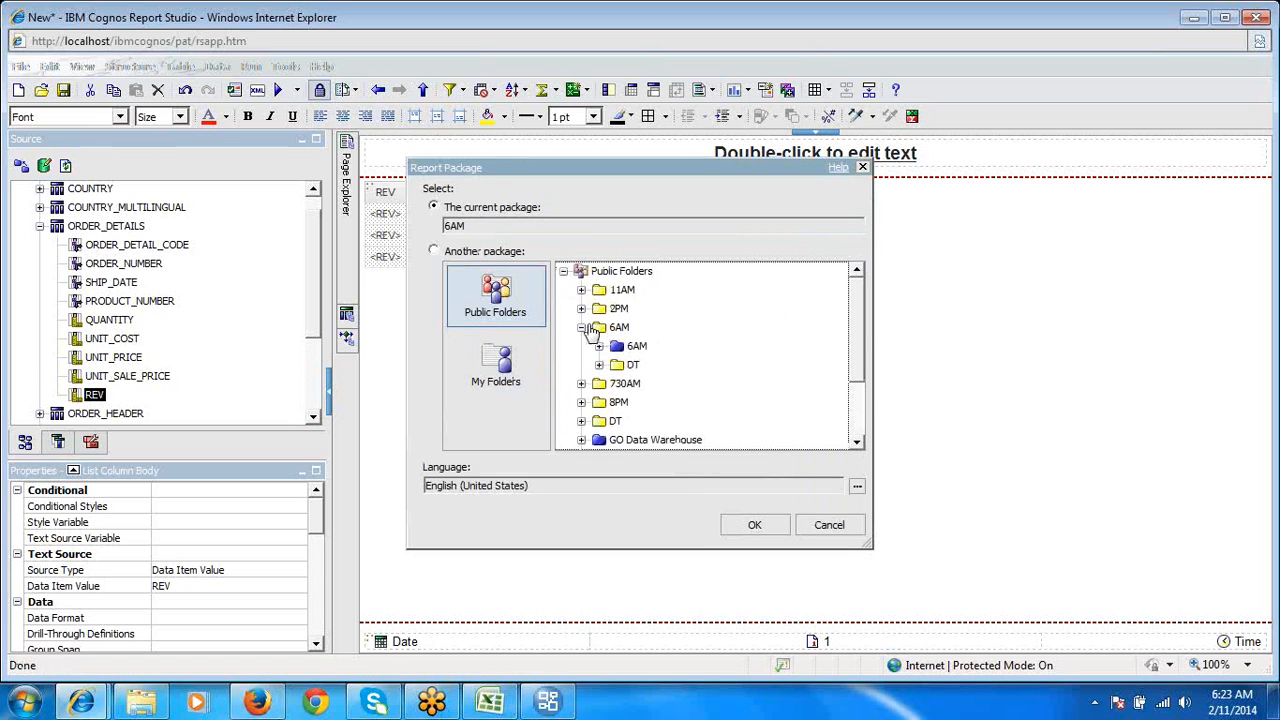
click(639, 347)
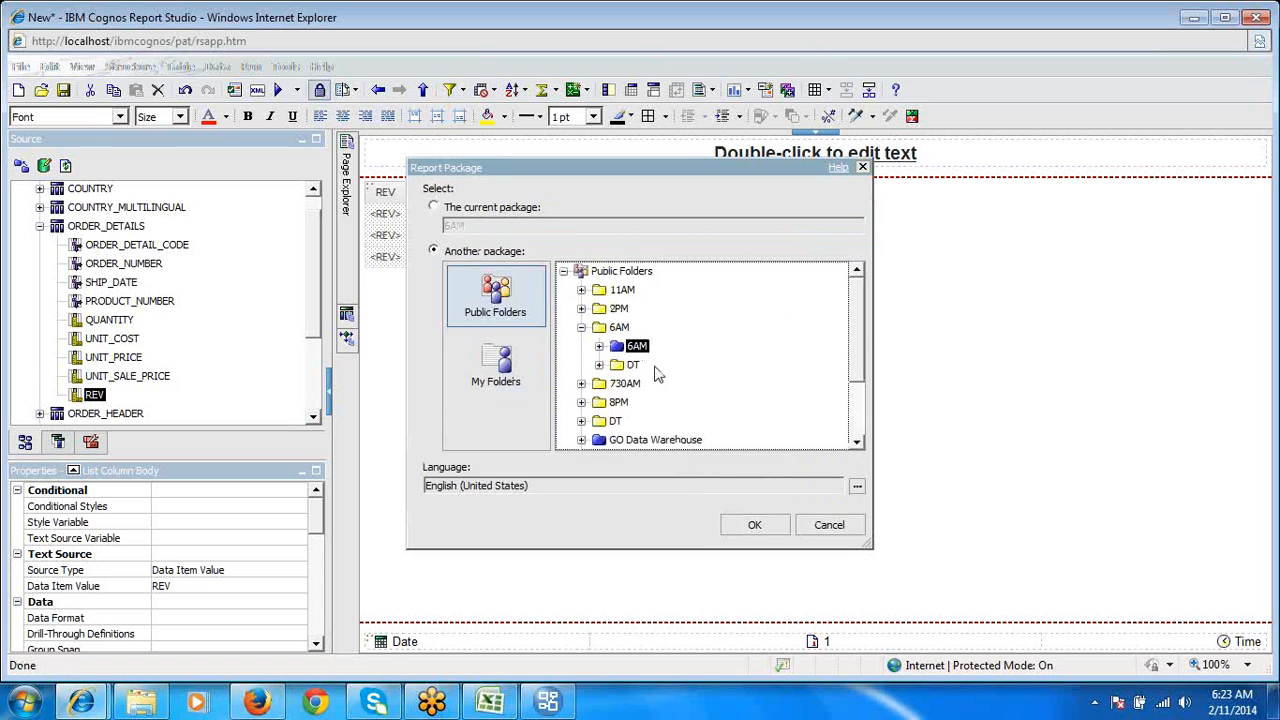
click(749, 527)
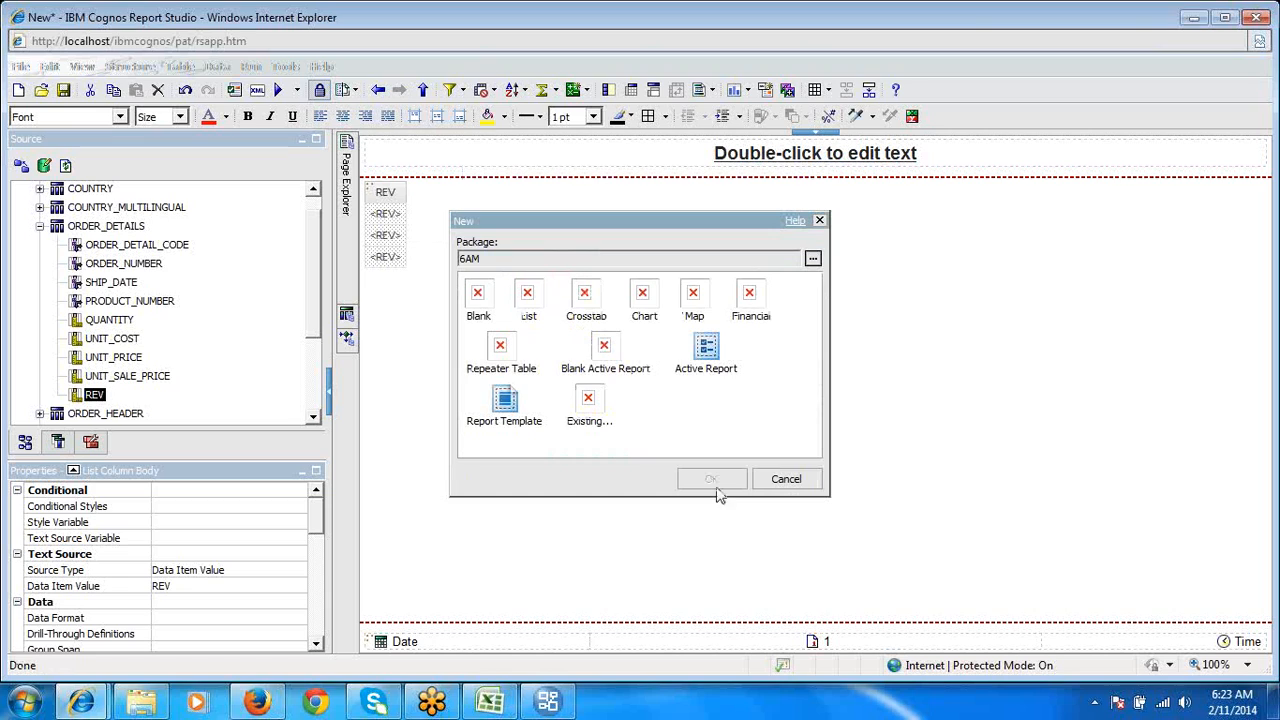
double_click(527, 300)
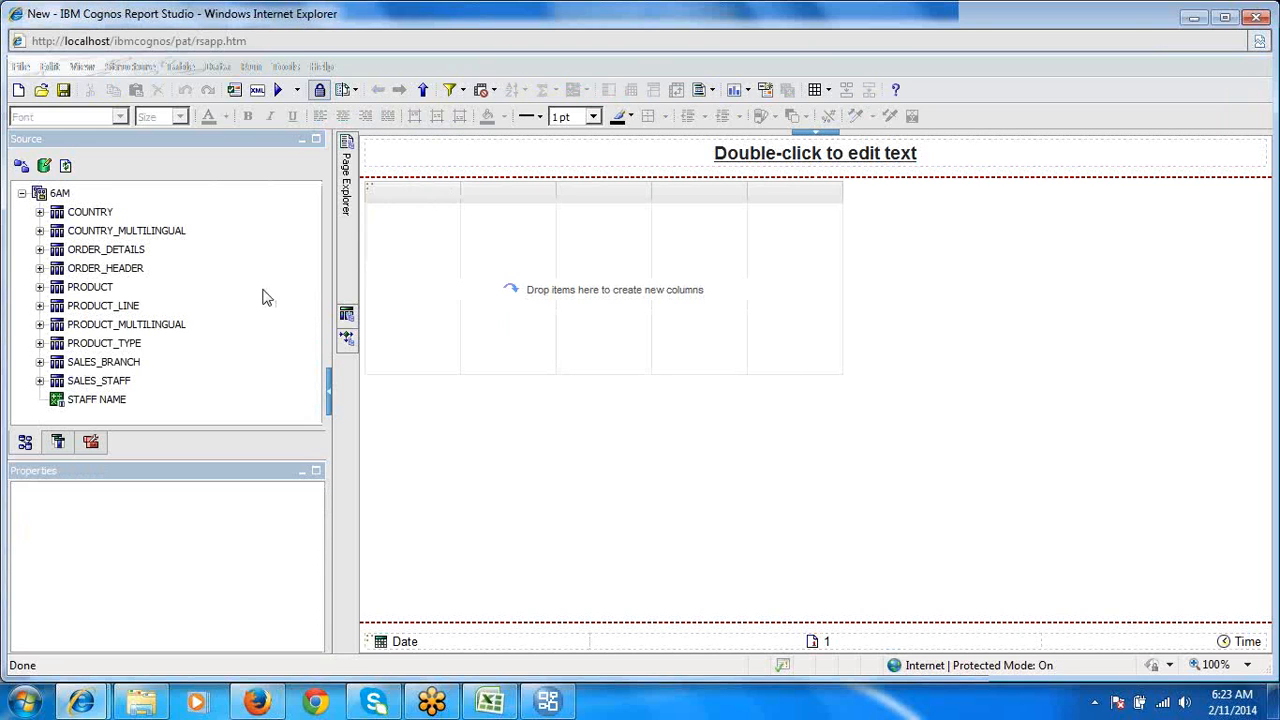
- Insert LANGUAGE from COUNTRY_MULTILINGUAL as a column in the empty list
click(471, 254)
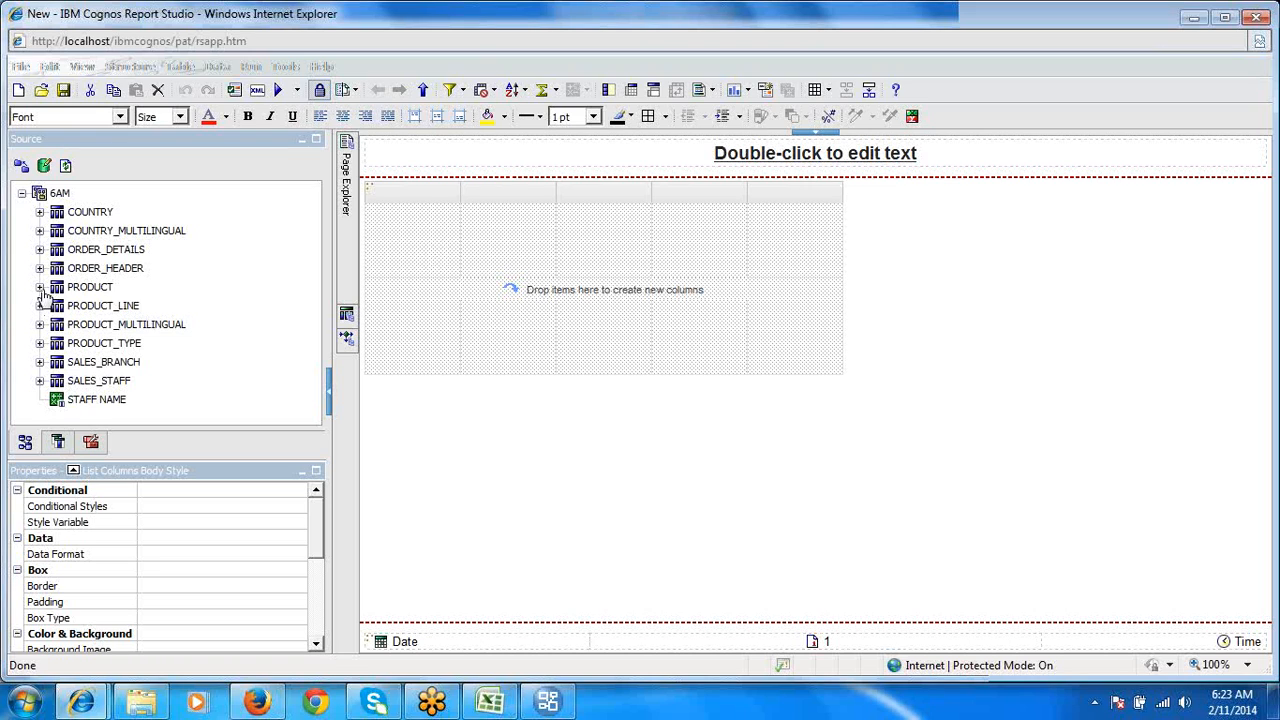
click(40, 231)
double_click(116, 271)
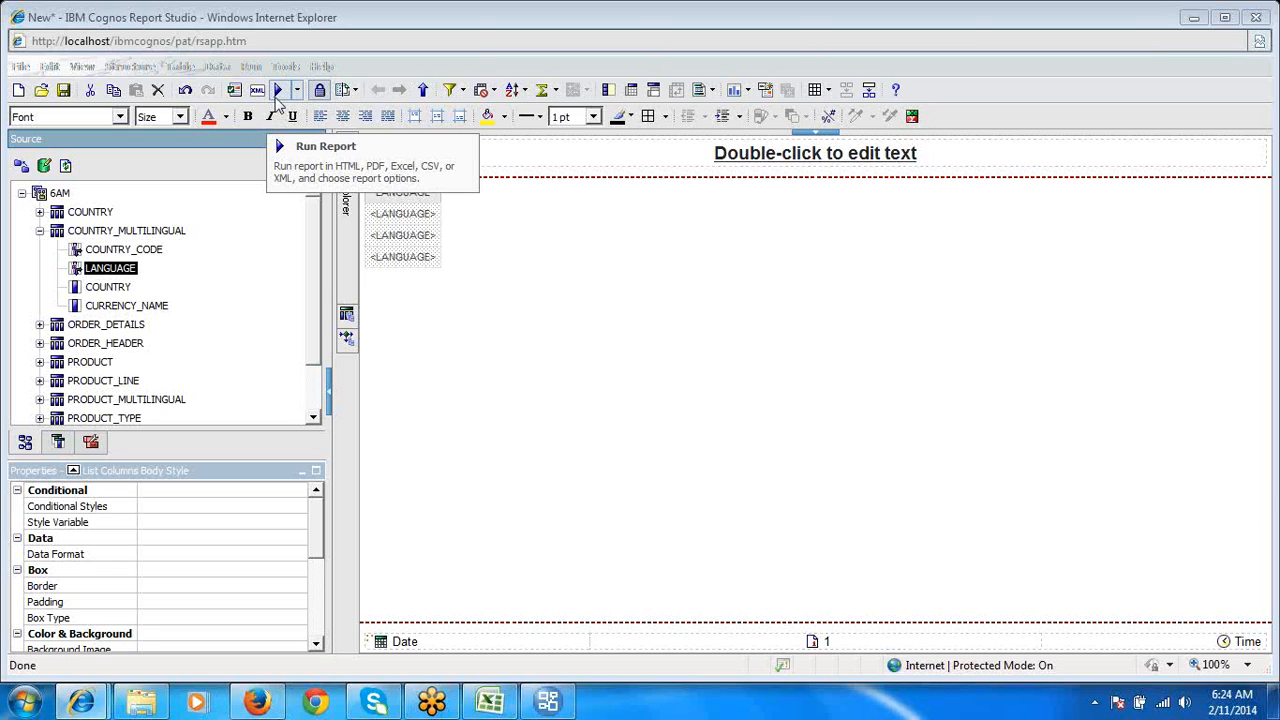
- Run the report and examine the LANGUAGE values it returns in Cognos Viewer
click(279, 92)
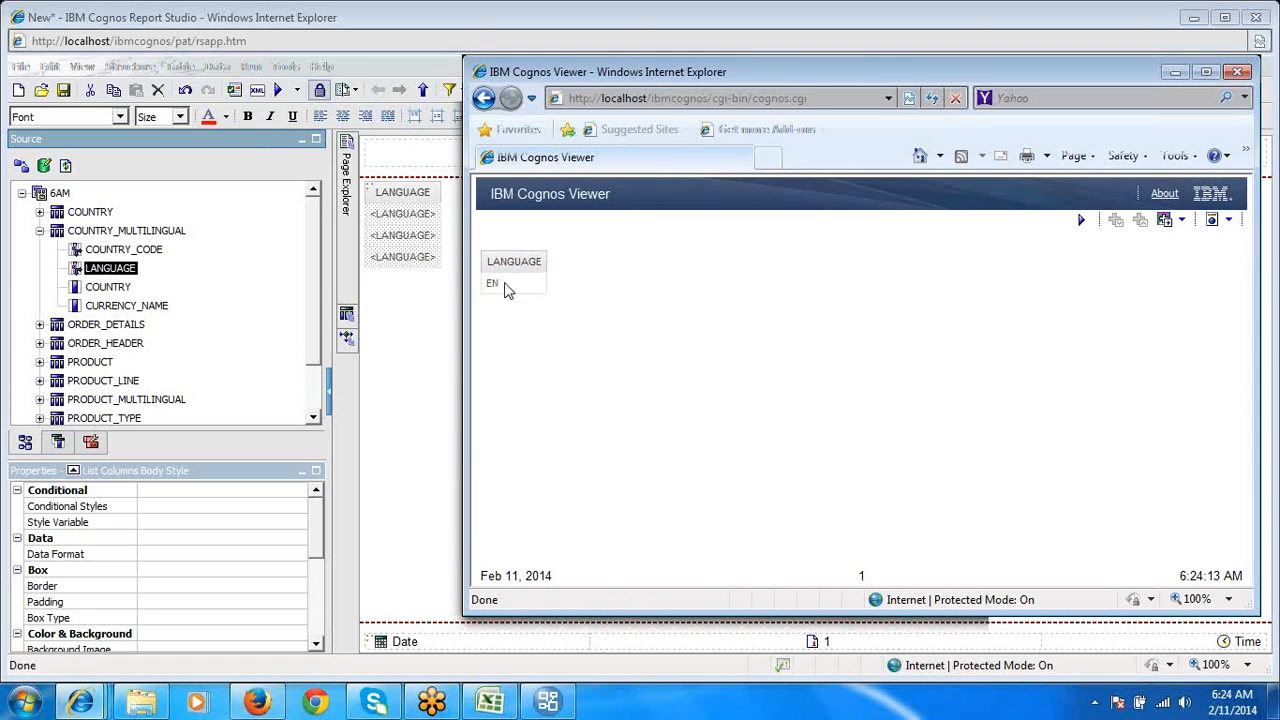
double_click(505, 284)
click(1010, 43)
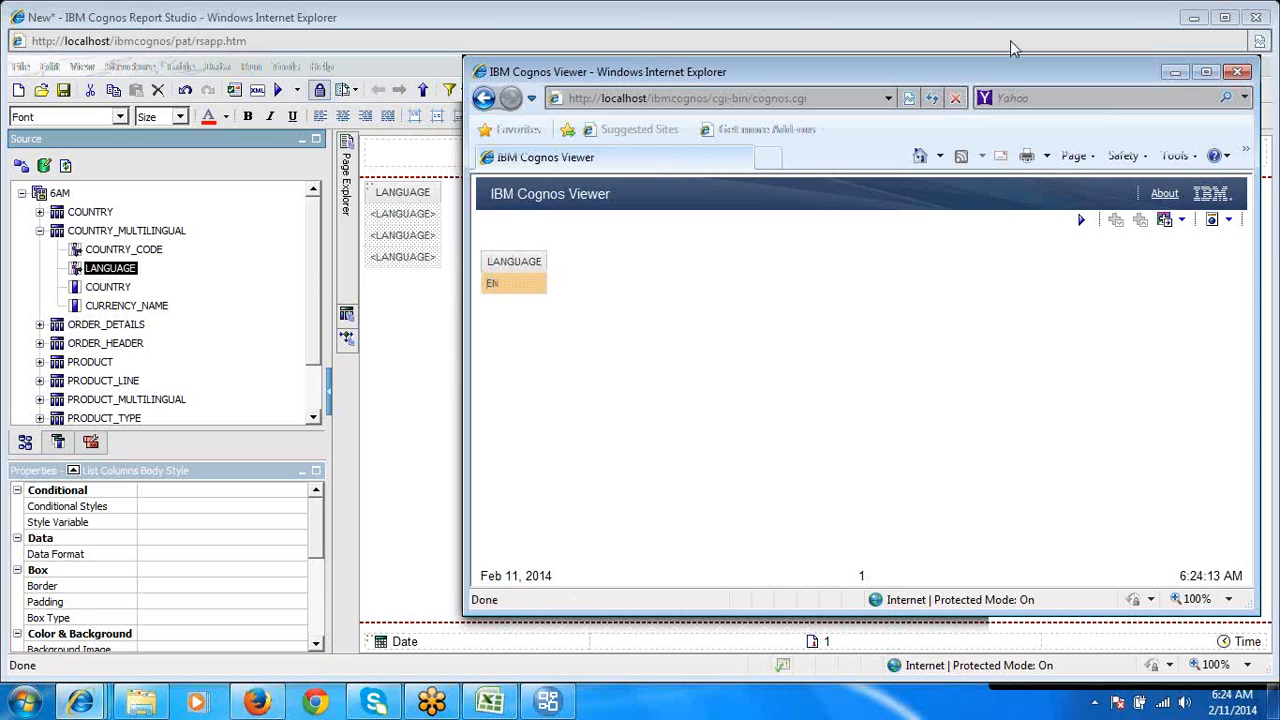
click(564, 336)
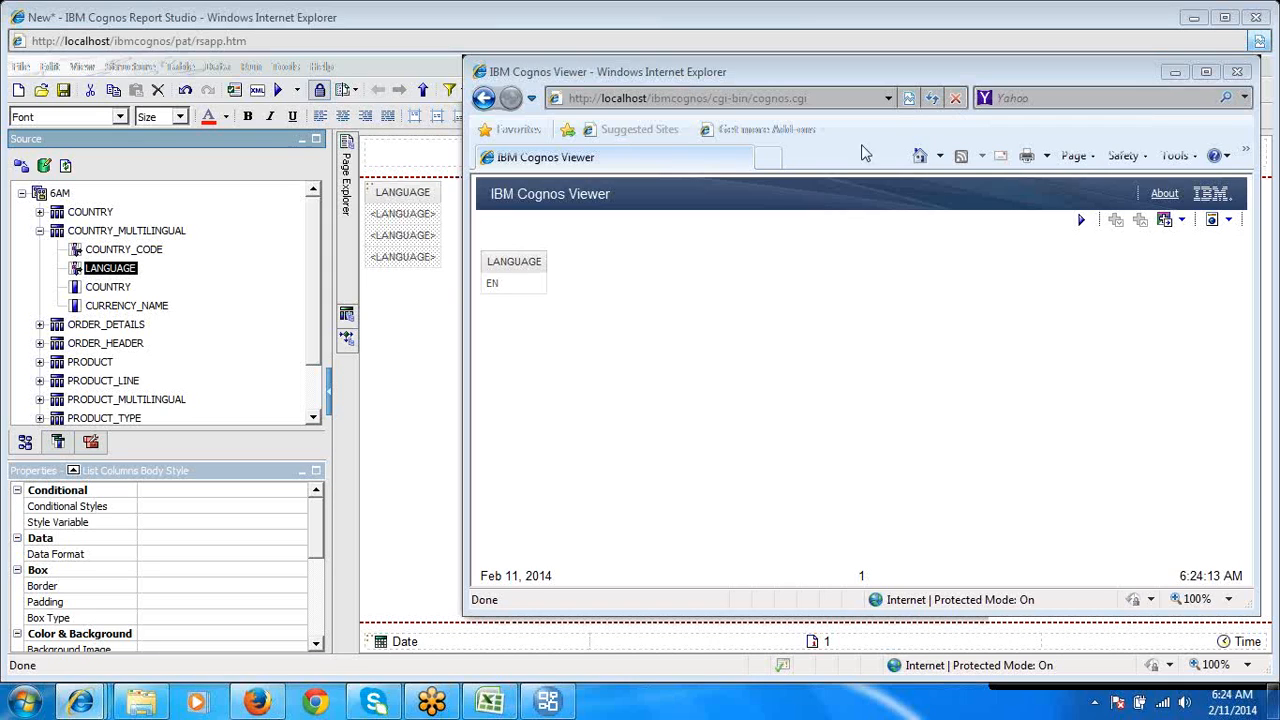
- Open Query1, display its generated native SQL, and highlight the where clause on LANGUAGE to examine the filter
mouse_move(343, 200)
mouse_move(346, 318)
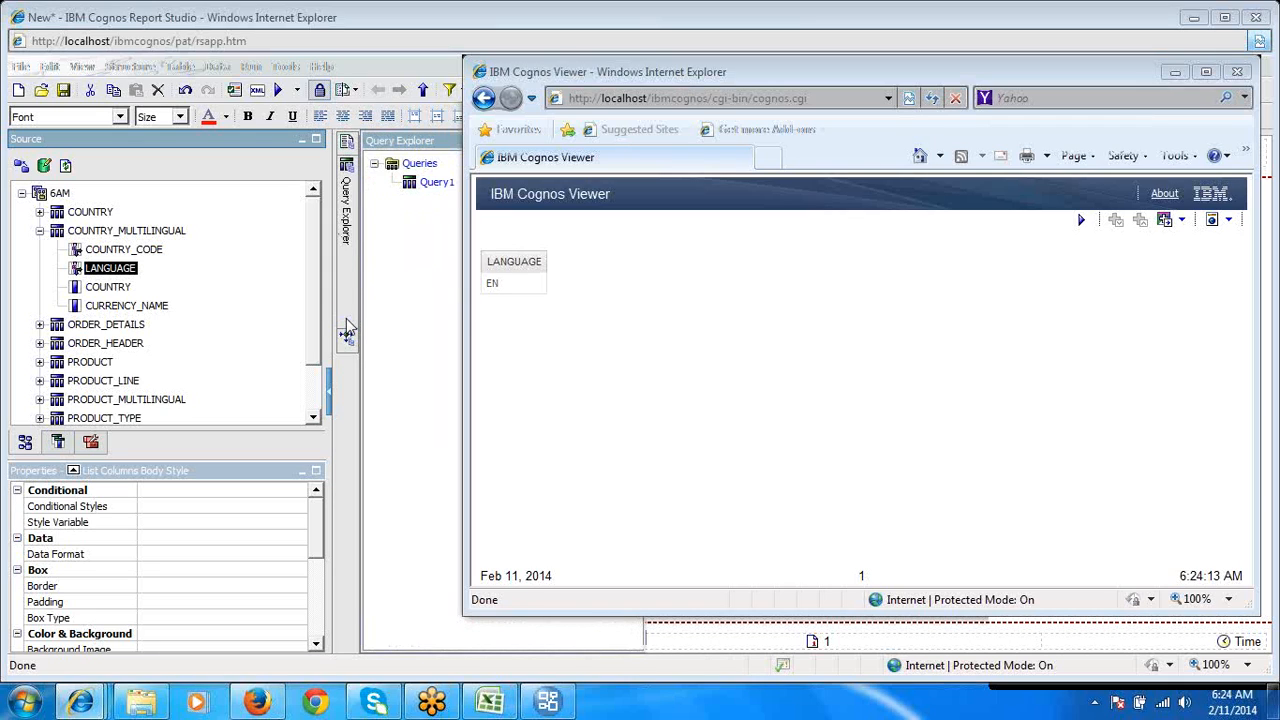
click(440, 184)
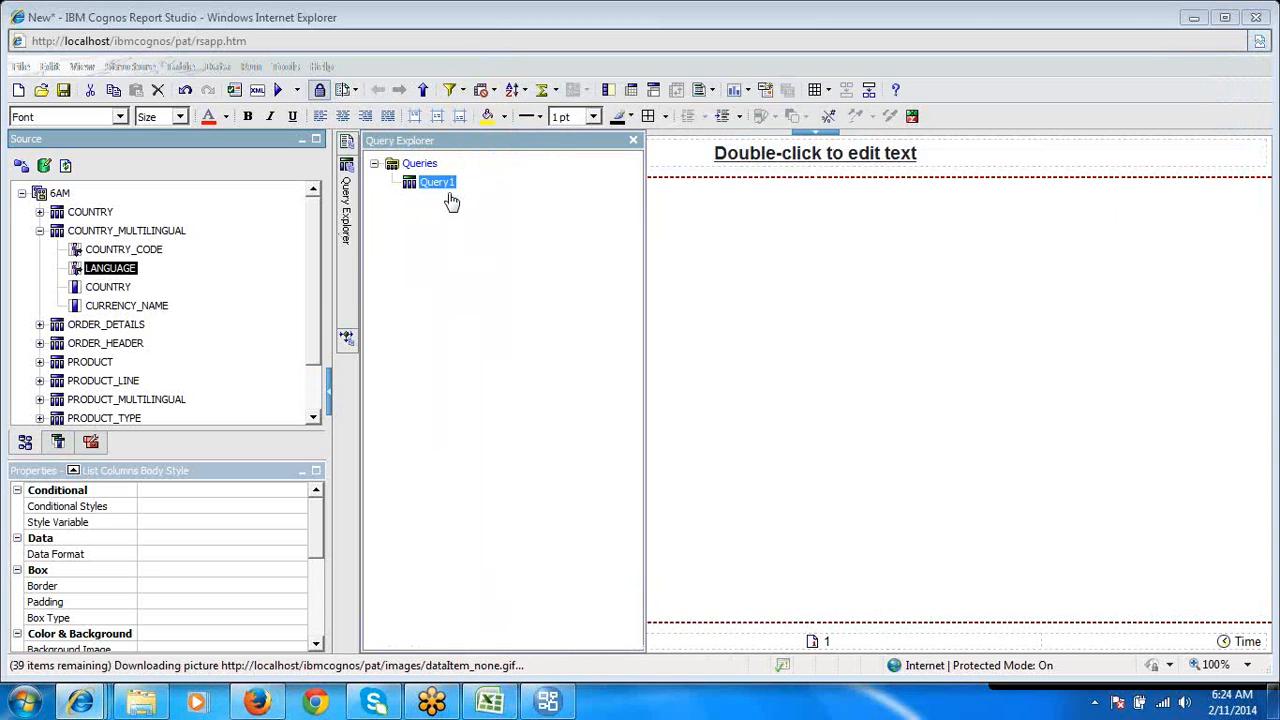
double_click(438, 183)
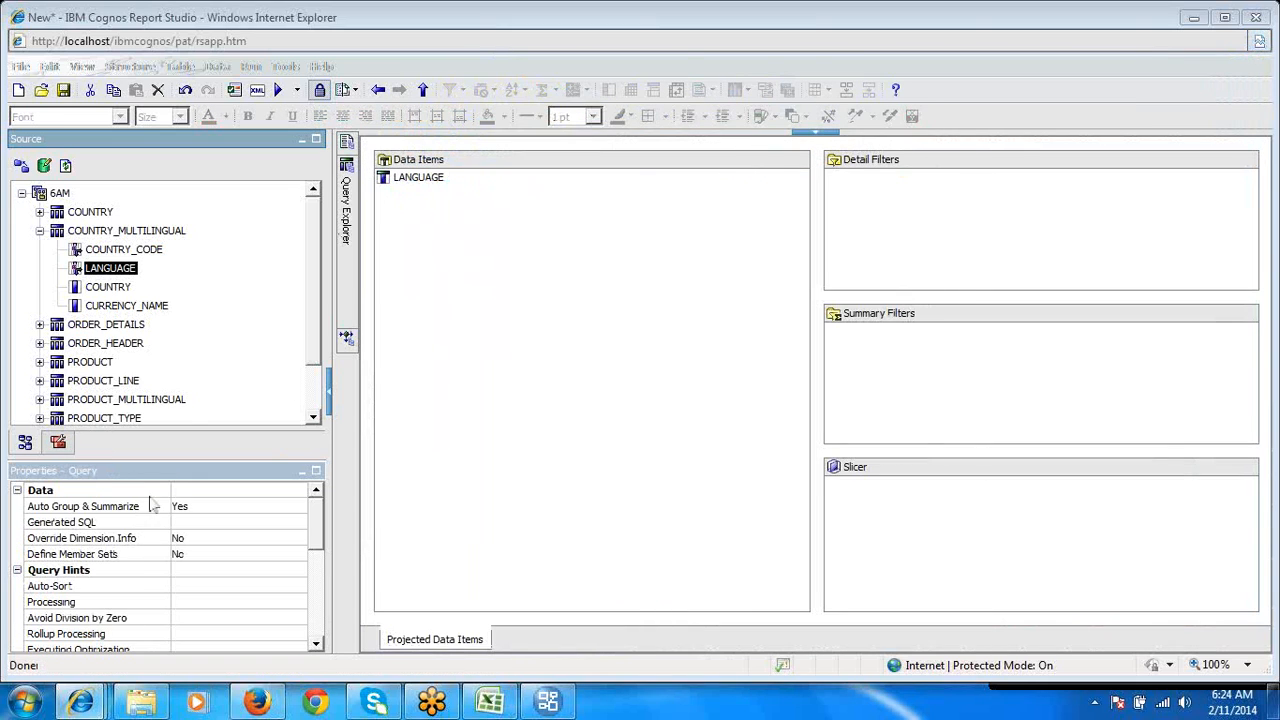
double_click(127, 524)
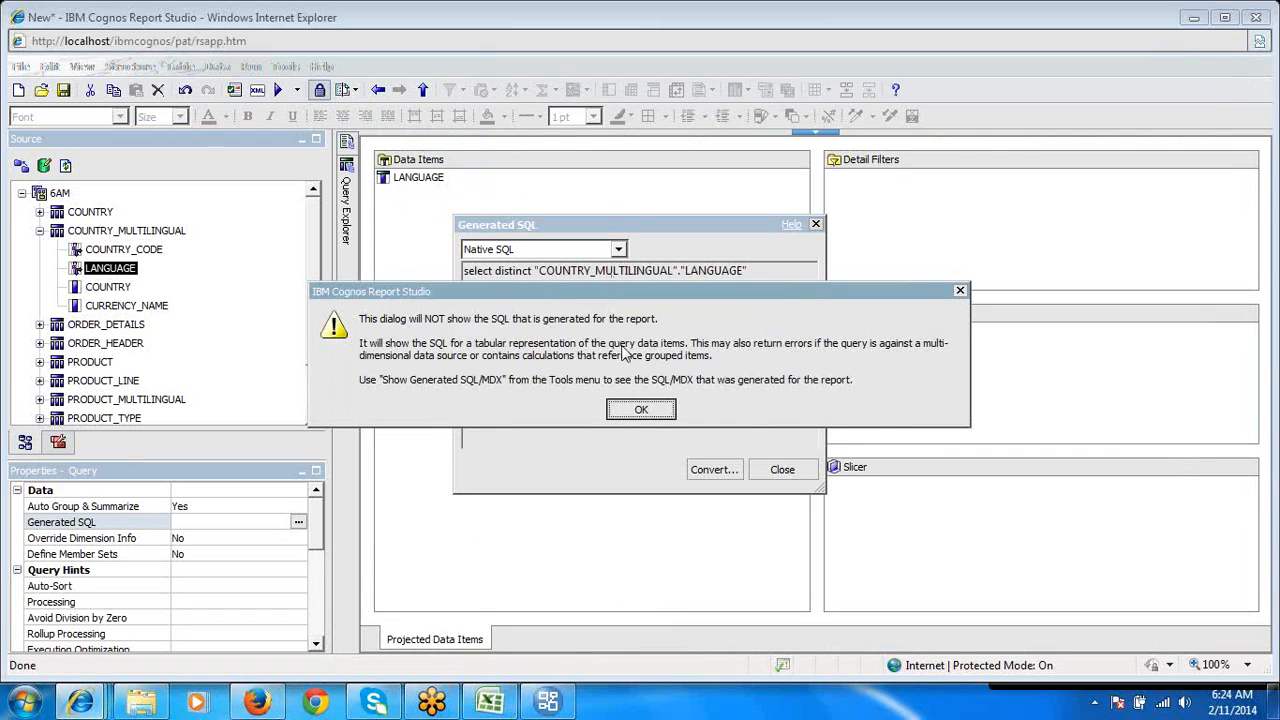
click(640, 411)
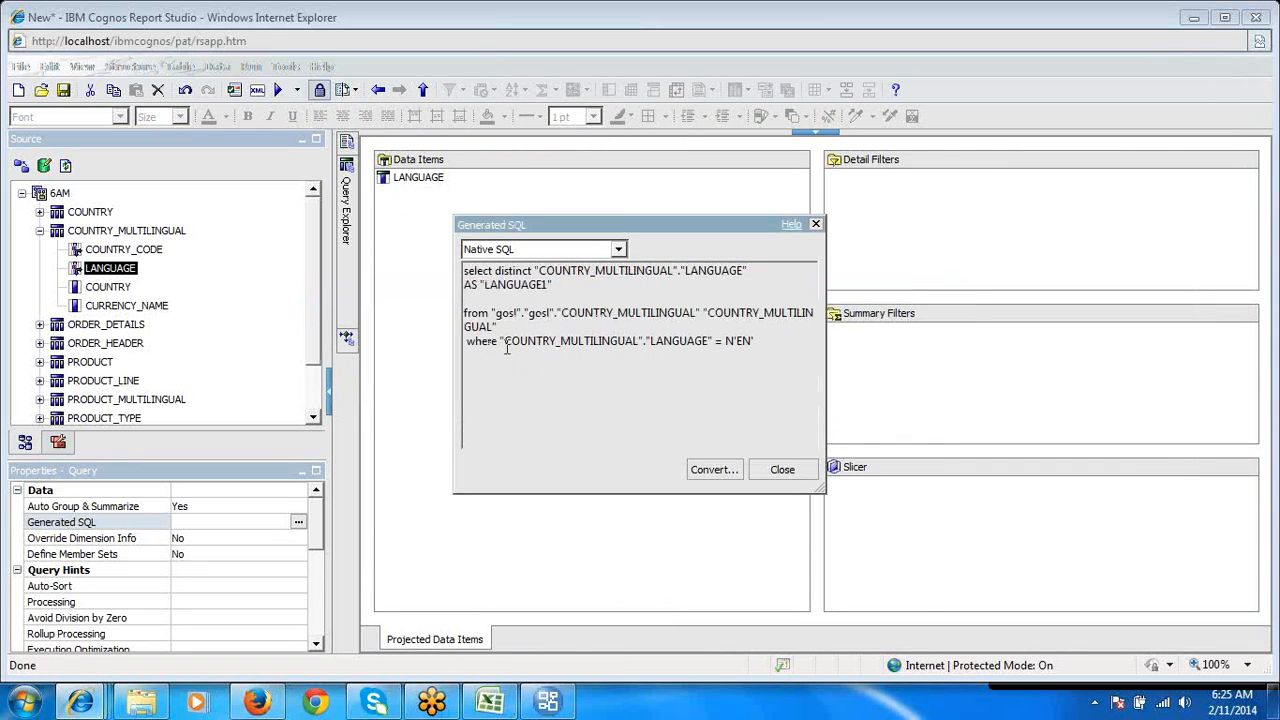
drag(466, 341, 784, 340)
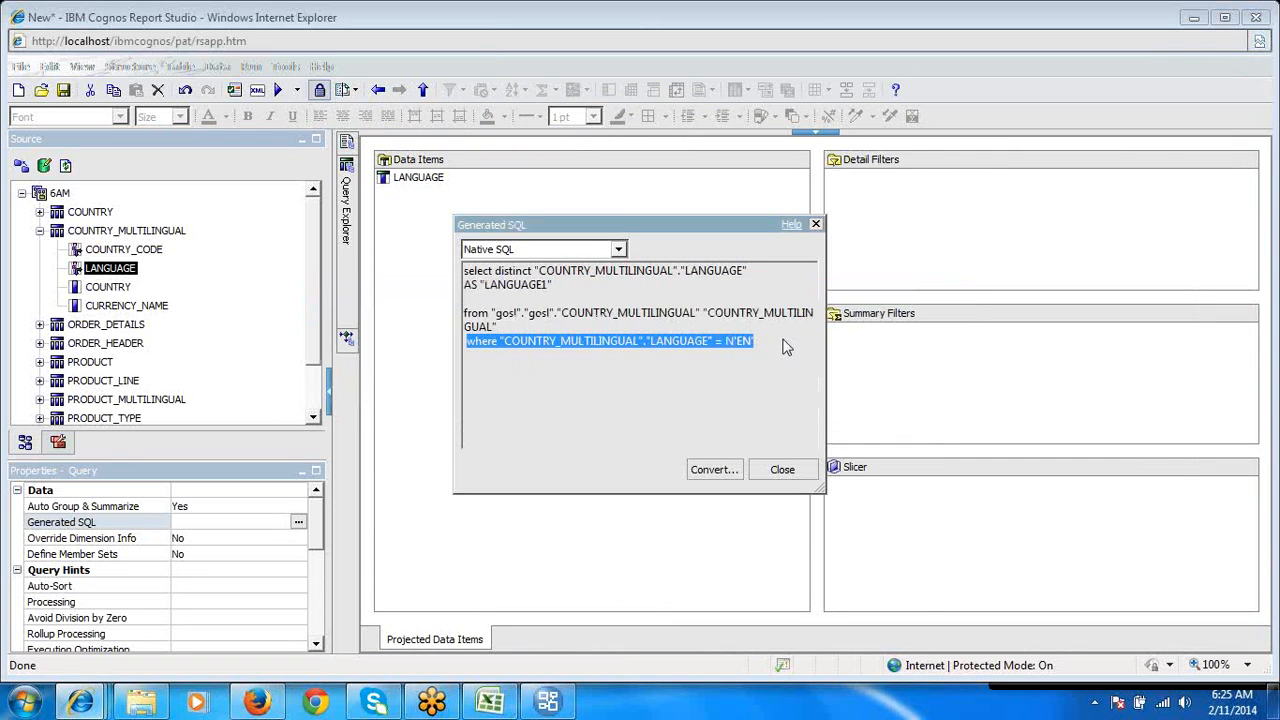
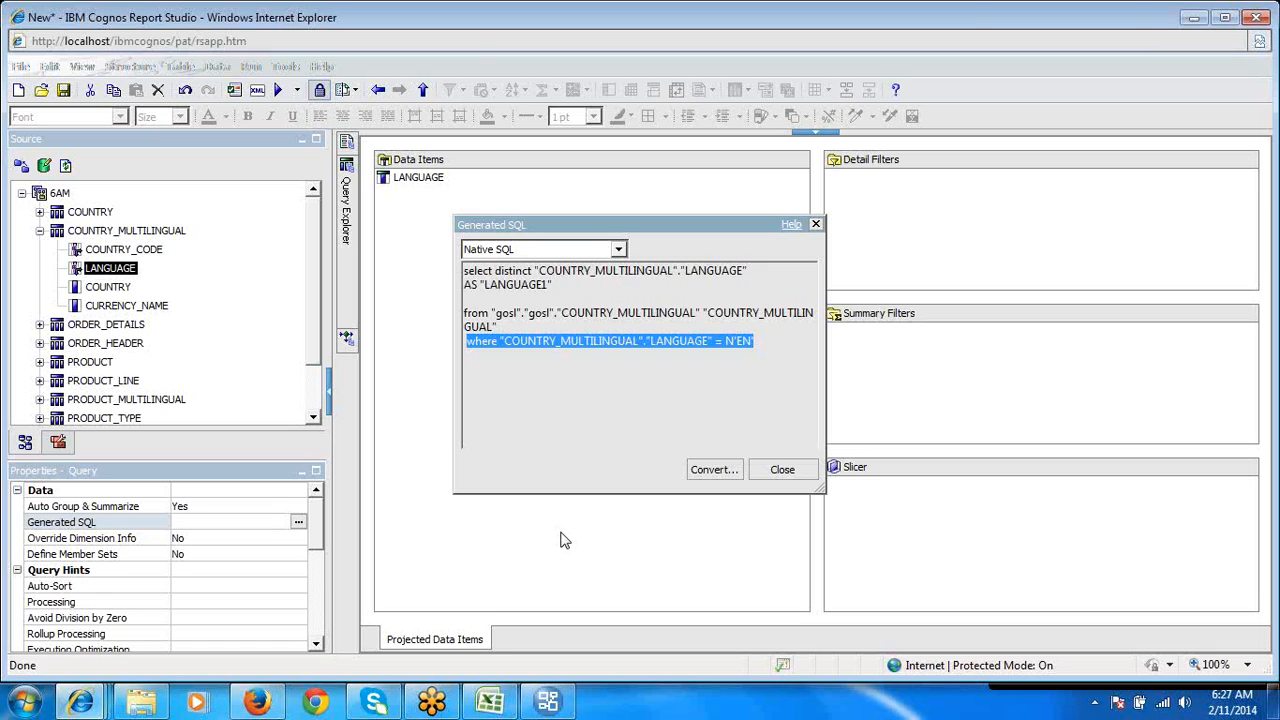
- Close and reopen Query1's generated native SQL, and try to edit its where clause directly
triple_click(658, 351)
click(778, 470)
click(60, 194)
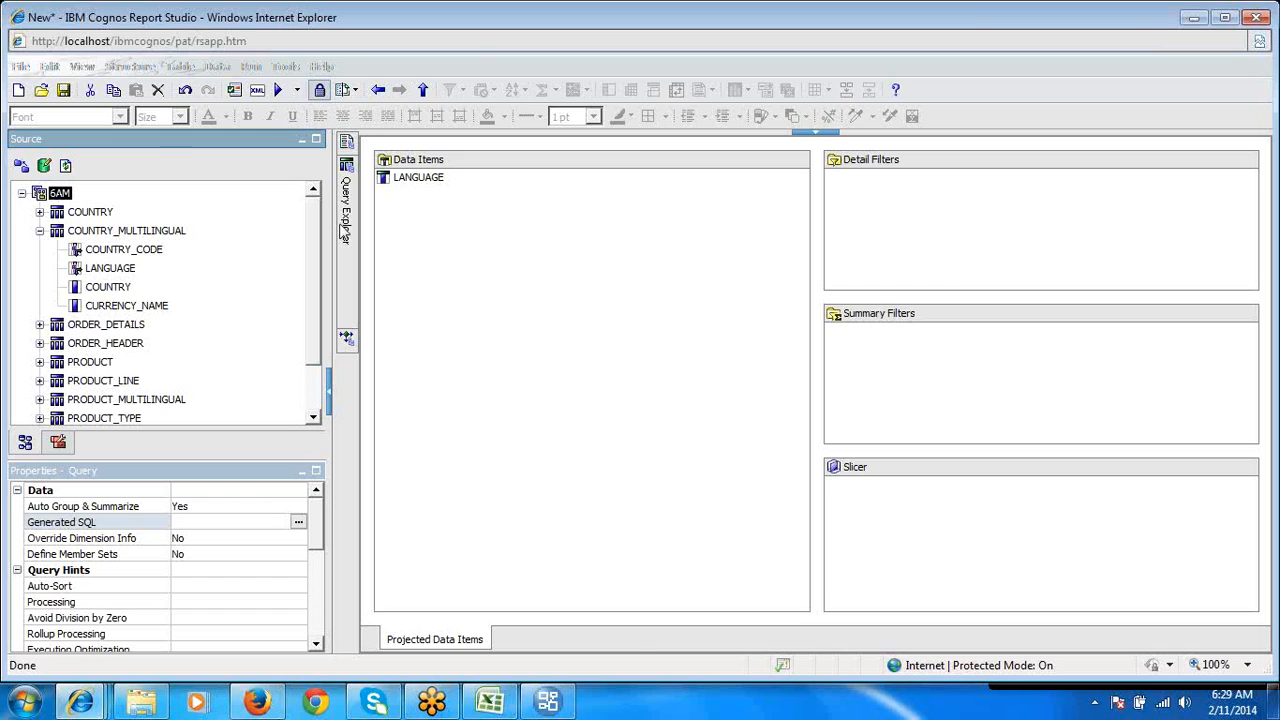
mouse_move(346, 230)
click(298, 522)
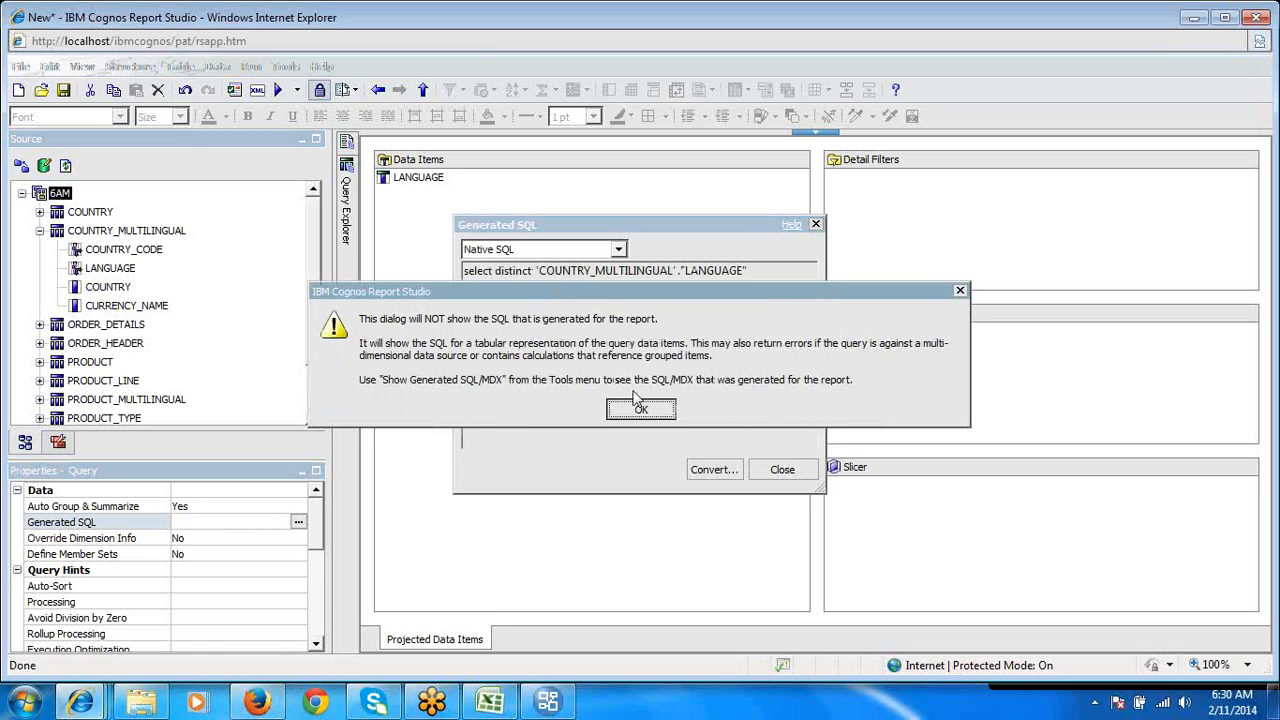
click(648, 407)
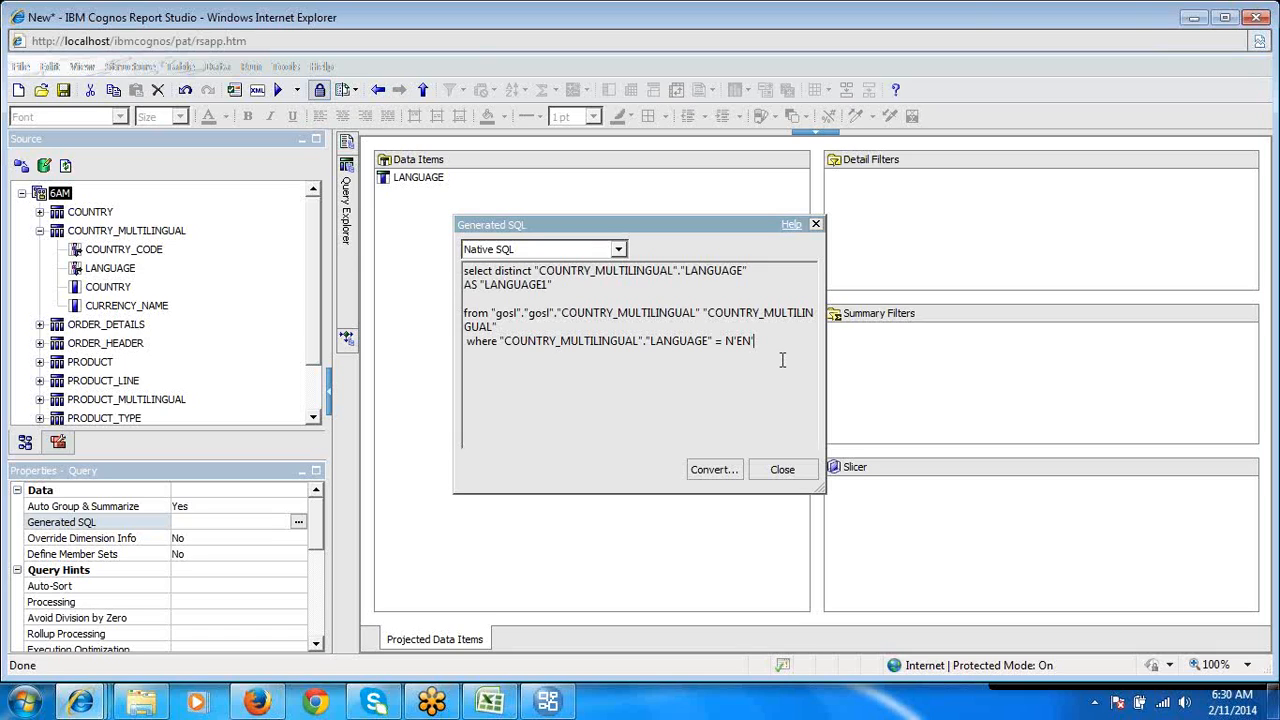
key(BackSpace)
text(;)
- Convert the generated SQL to an editable SQL statement, delete its where clause on LANGUAGE, and apply the change
click(722, 470)
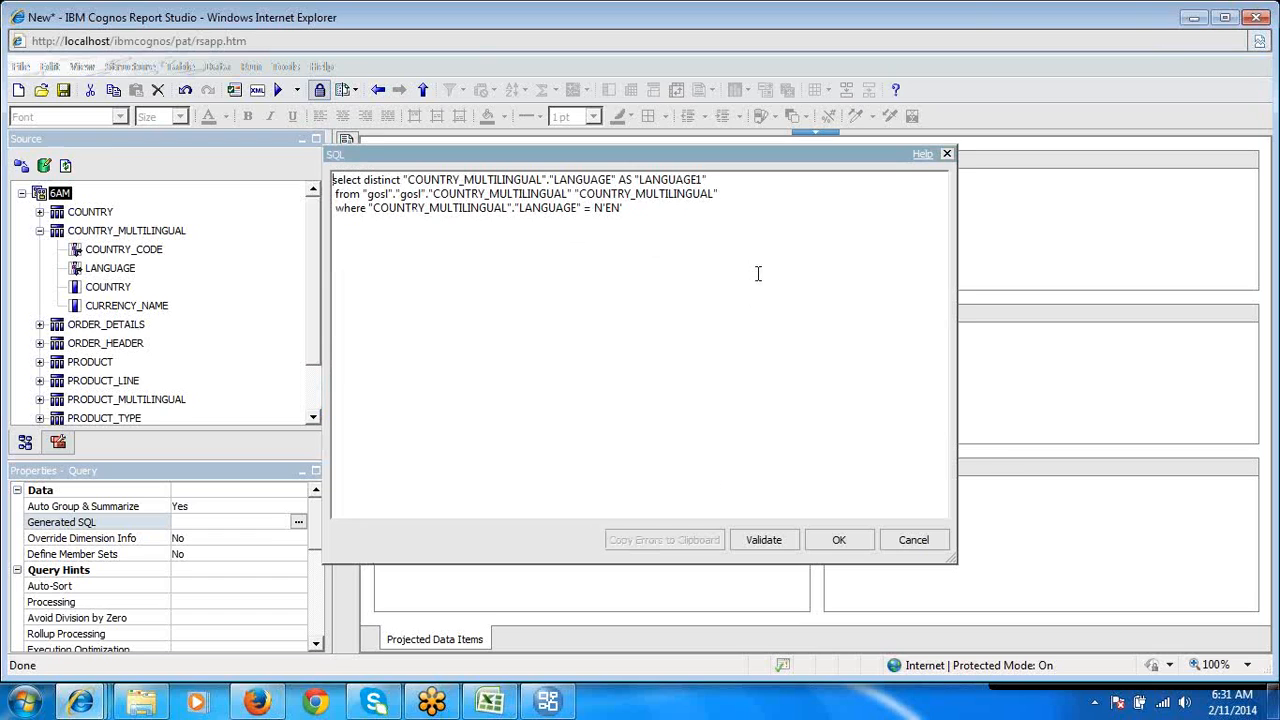
double_click(733, 218)
click(732, 219)
key(BackSpace)
key(BackSpace)
key(BackSpace)
key(BackSpace)
key(BackSpace)
key(BackSpace)
key(BackSpace)
key(BackSpace)
key(BackSpace)
key(BackSpace)
key(BackSpace)
key(BackSpace)
key(BackSpace)
key(BackSpace)
key(BackSpace)
key(BackSpace)
key(BackSpace)
key(BackSpace)
key(BackSpace)
key(BackSpace)
key(BackSpace)
key(BackSpace)
key(BackSpace)
key(BackSpace)
key(BackSpace)
key(BackSpace)
key(BackSpace)
key(BackSpace)
key(BackSpace)
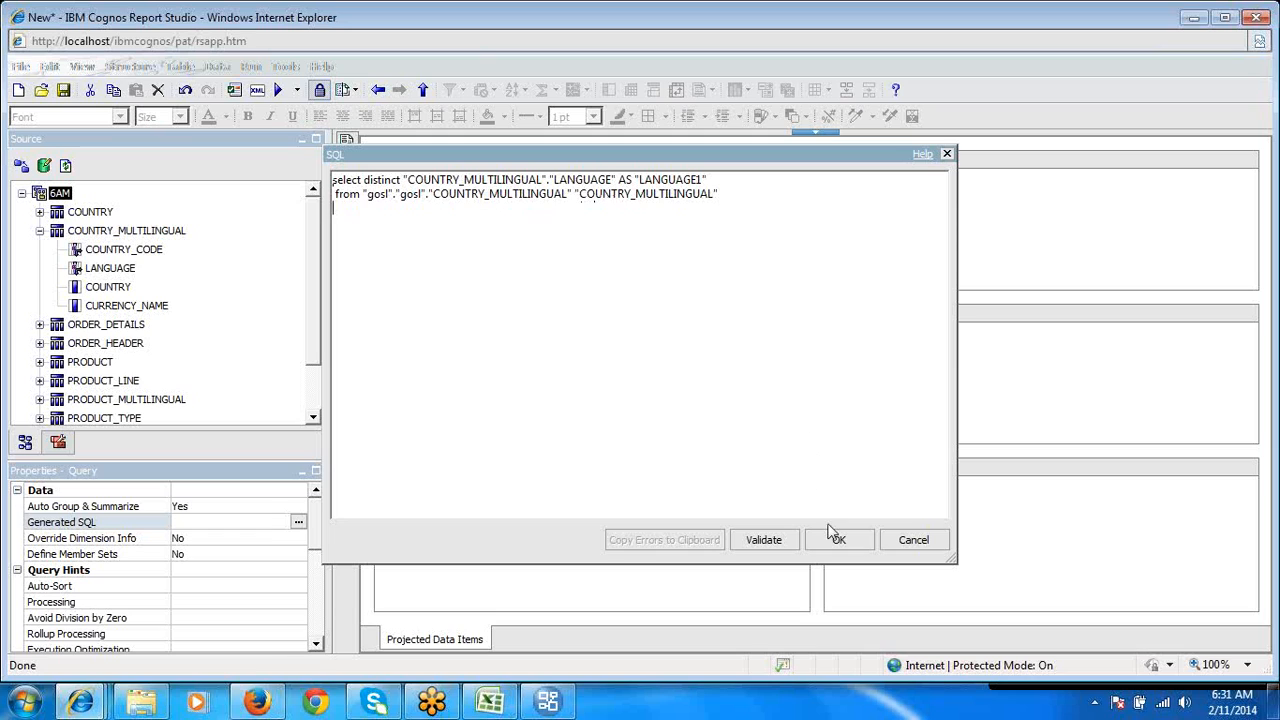
click(851, 548)
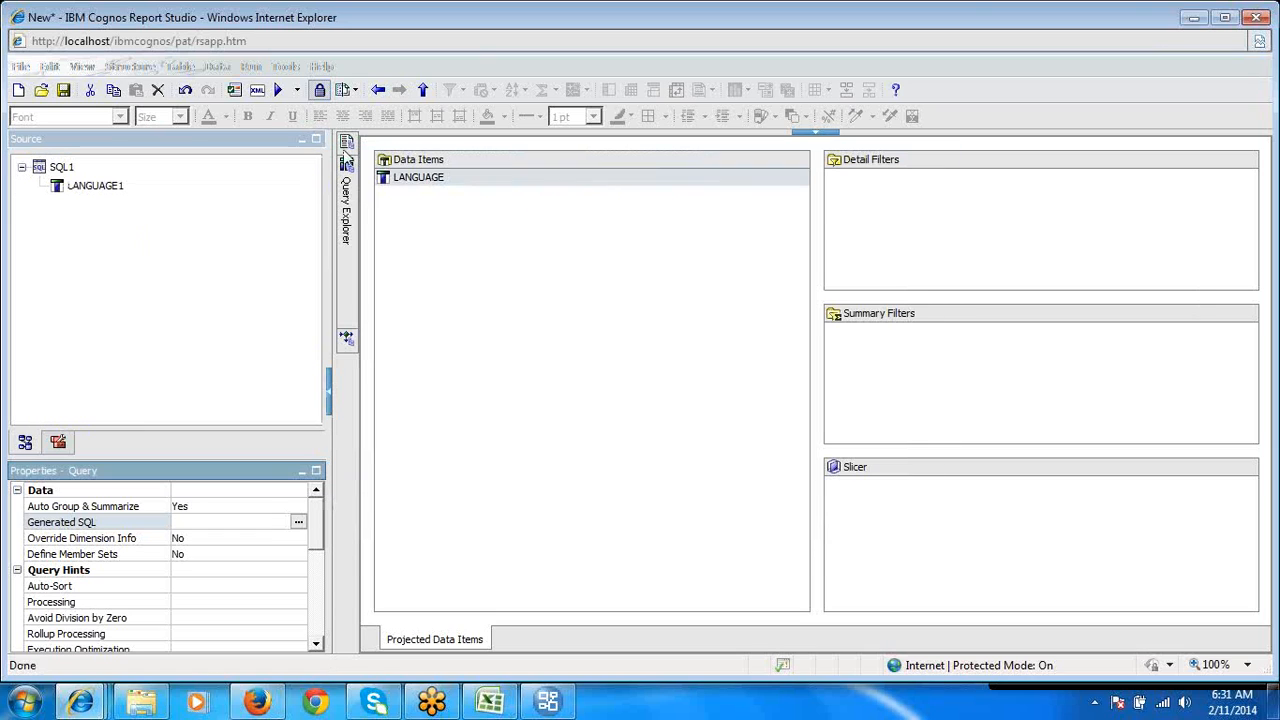
- Run the report to examine the LANGUAGE values, and review Query1's generated native SQL
click(281, 91)
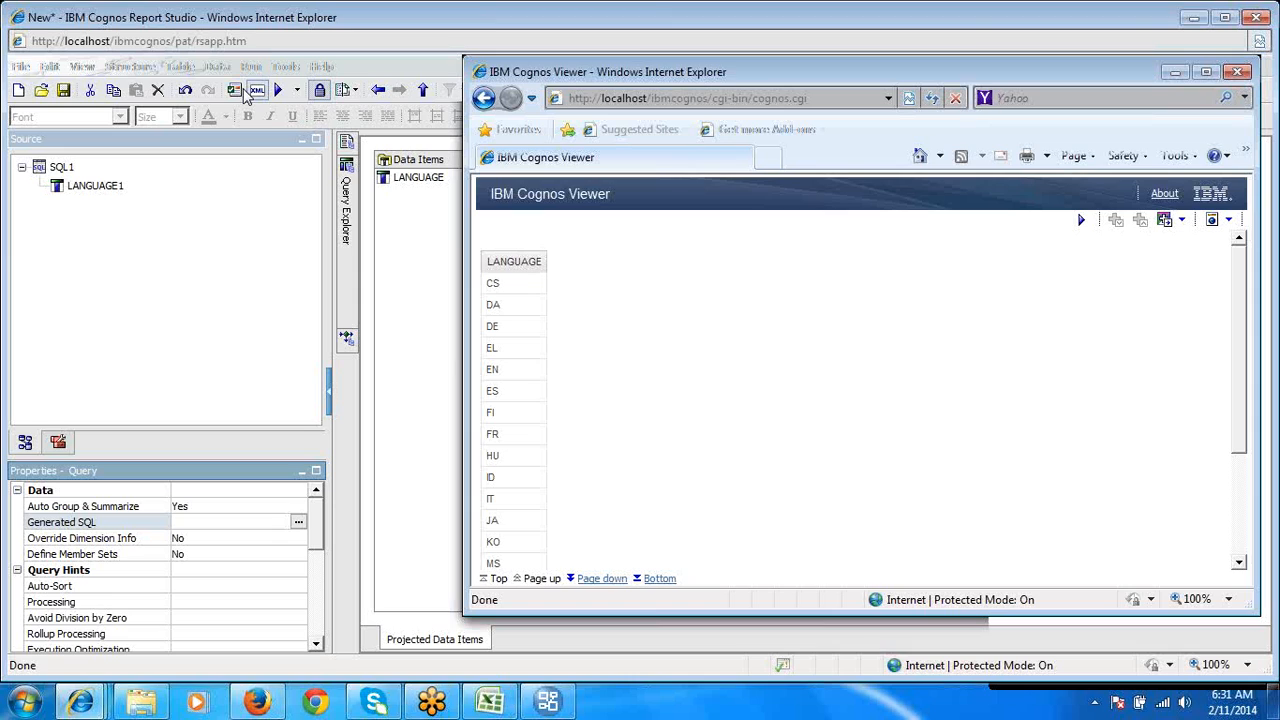
click(347, 238)
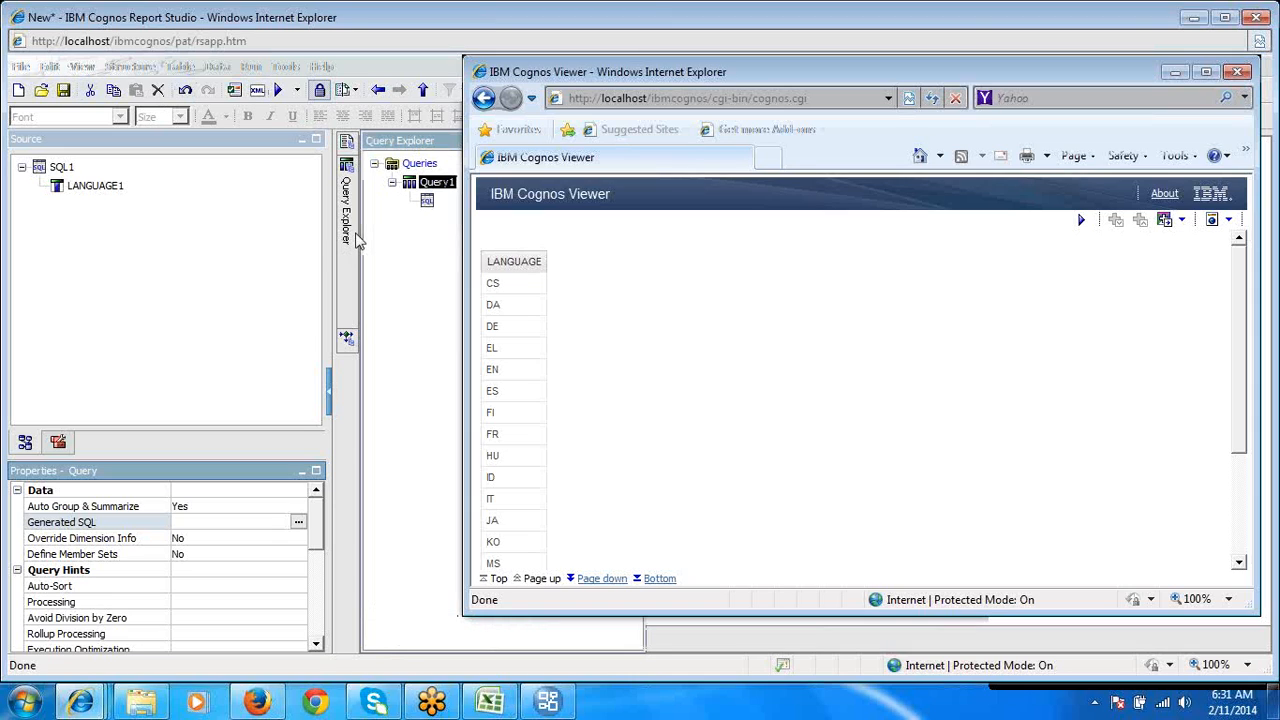
click(428, 201)
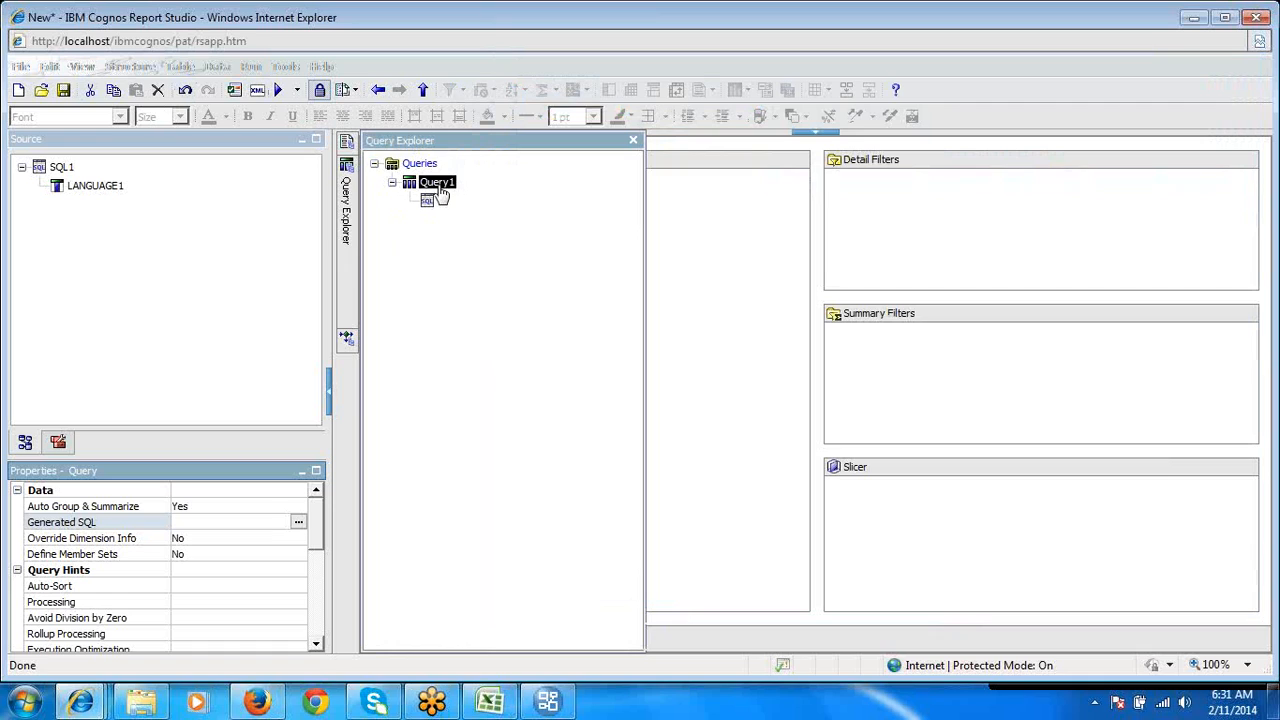
click(429, 203)
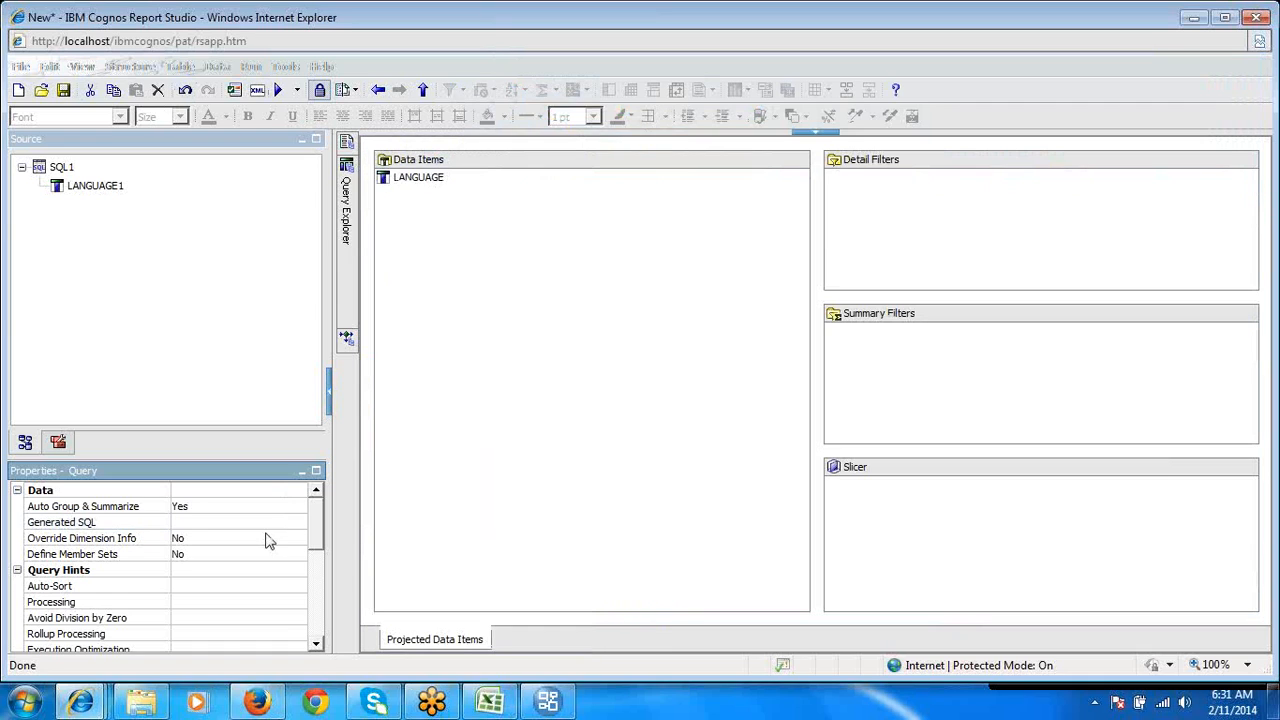
click(300, 523)
click(298, 522)
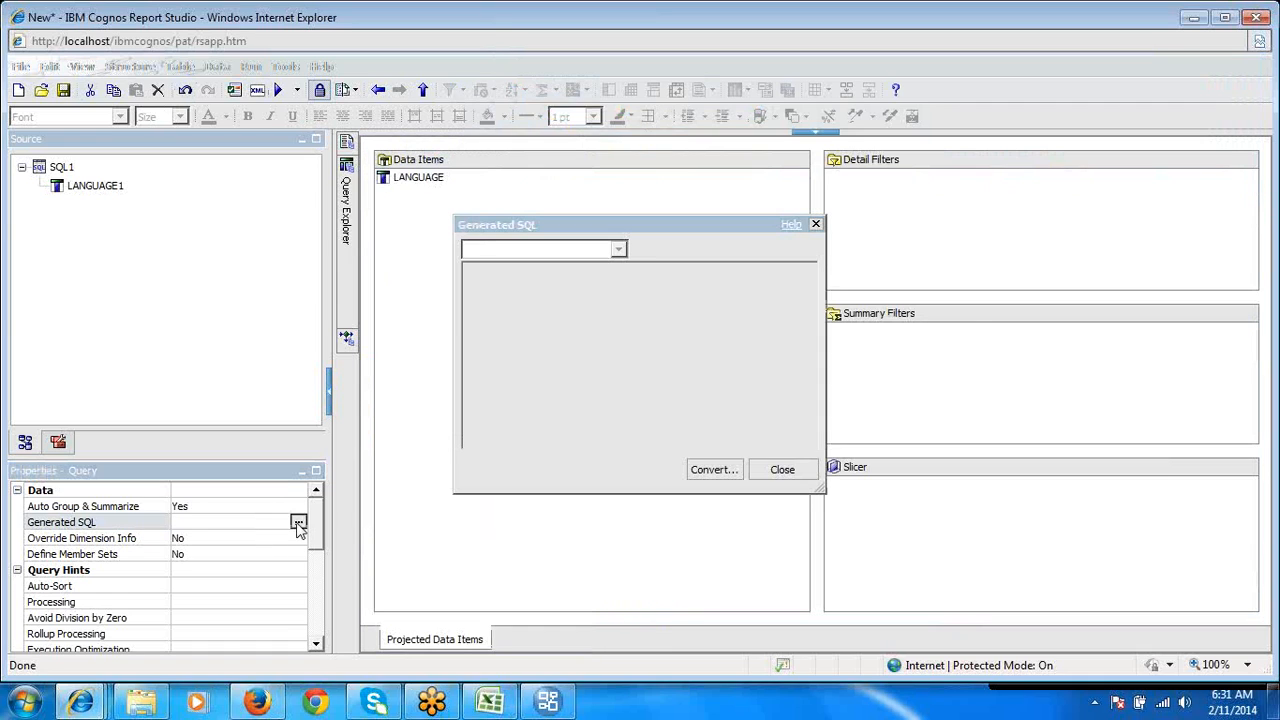
click(656, 410)
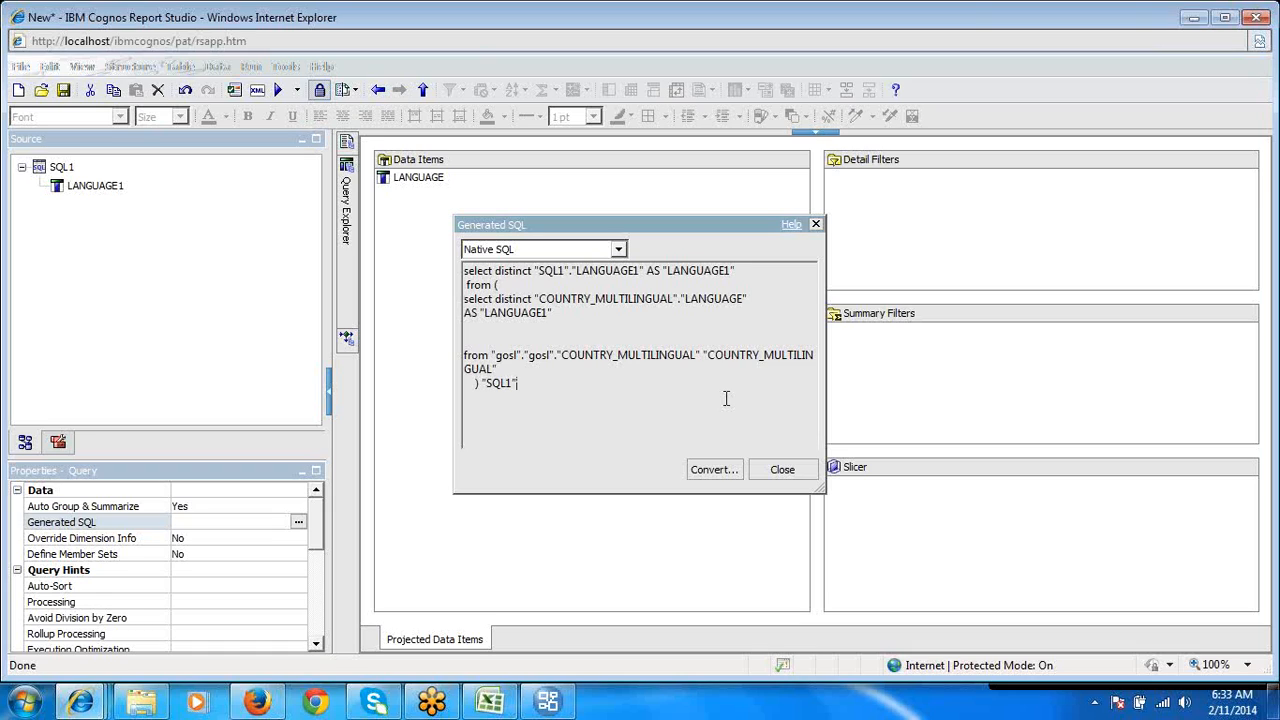
click(778, 471)
- Switch to Framework Manager and delete the embedded New Filter from the COUNTRY_MULTILINGUAL query subject
click(548, 702)
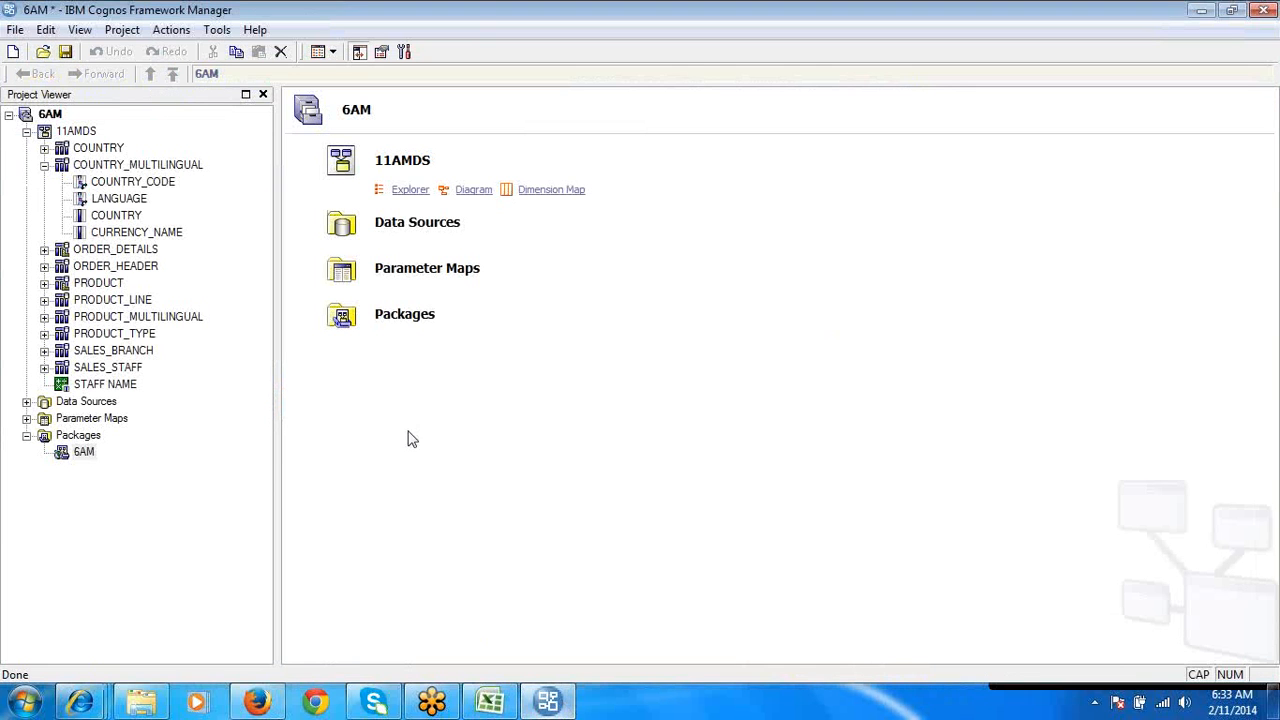
double_click(158, 165)
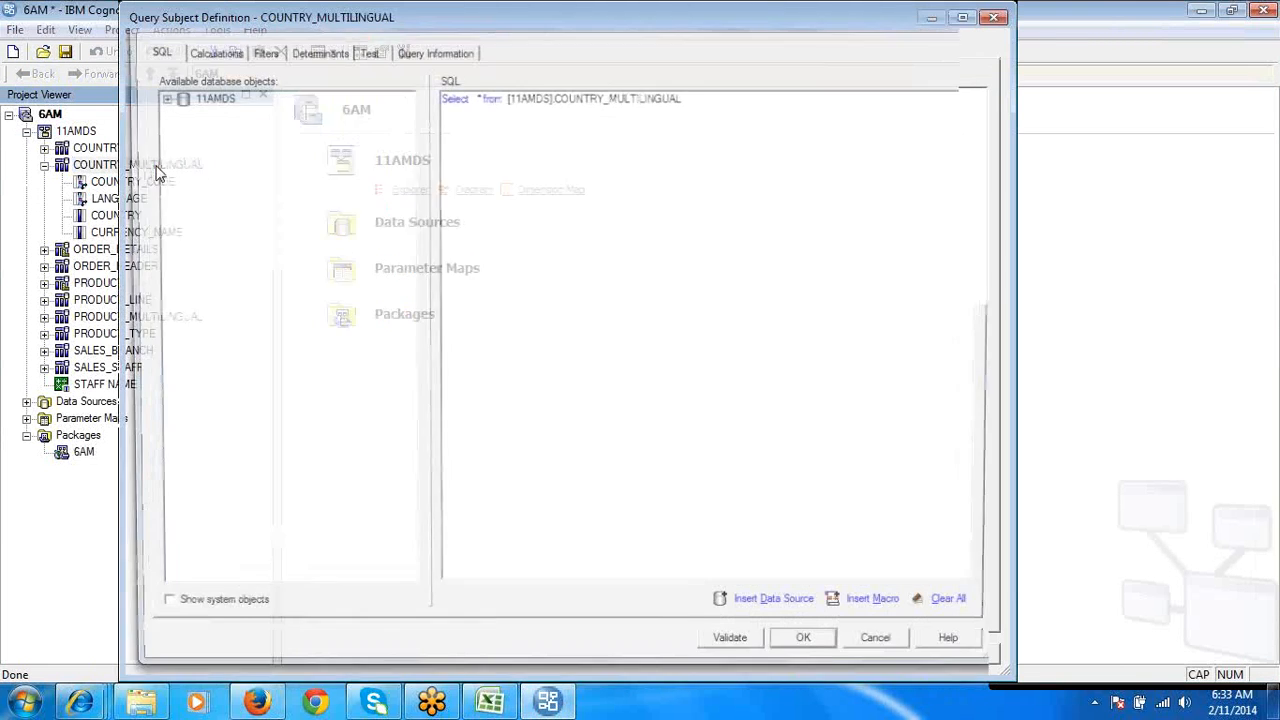
click(259, 50)
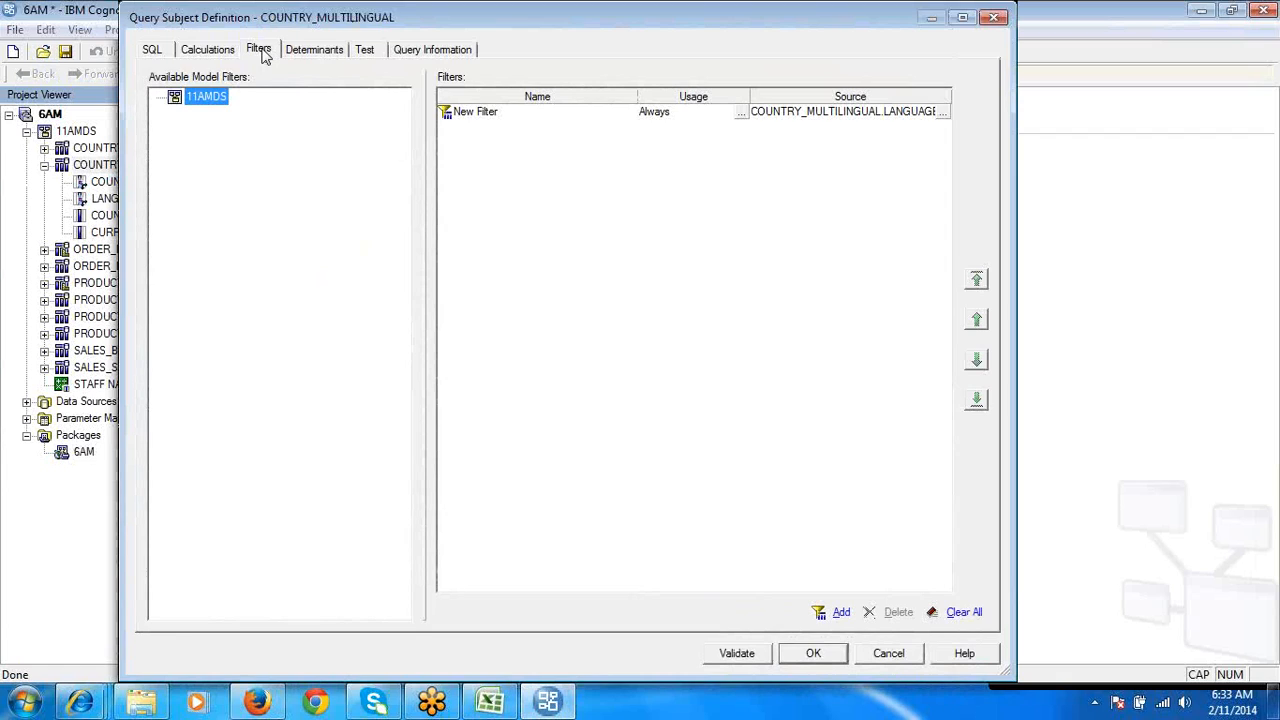
click(508, 117)
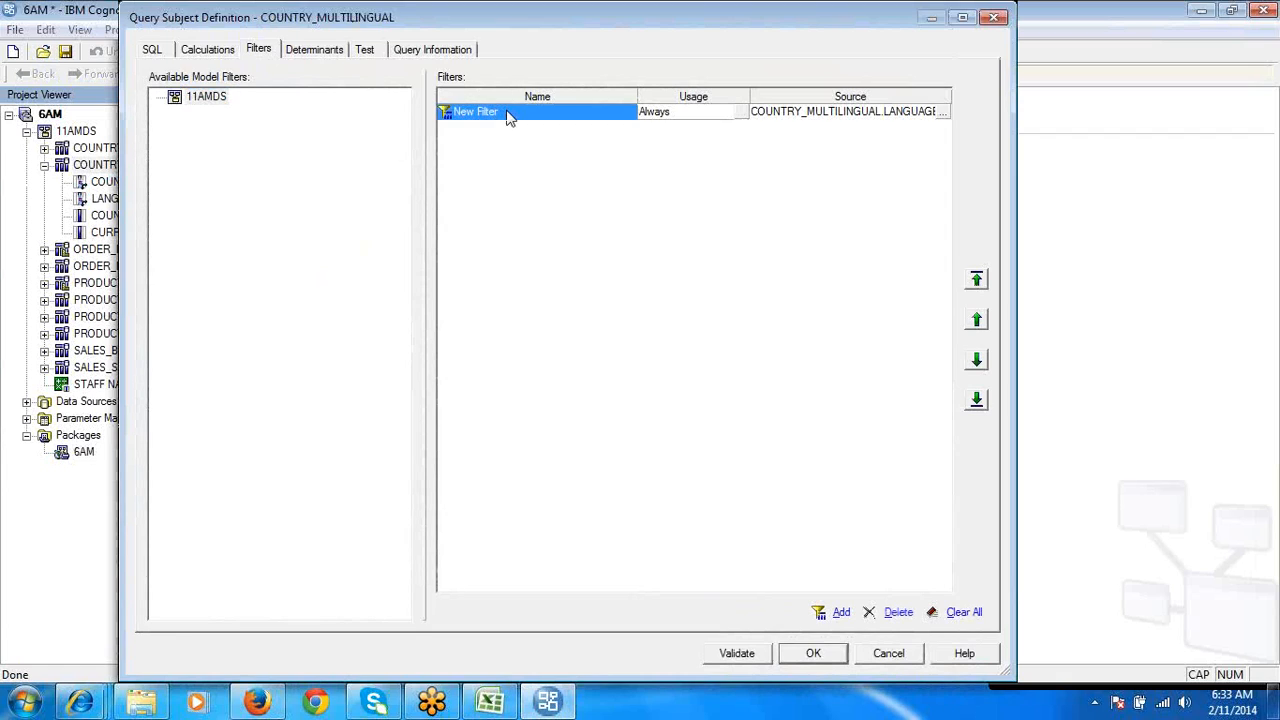
click(898, 617)
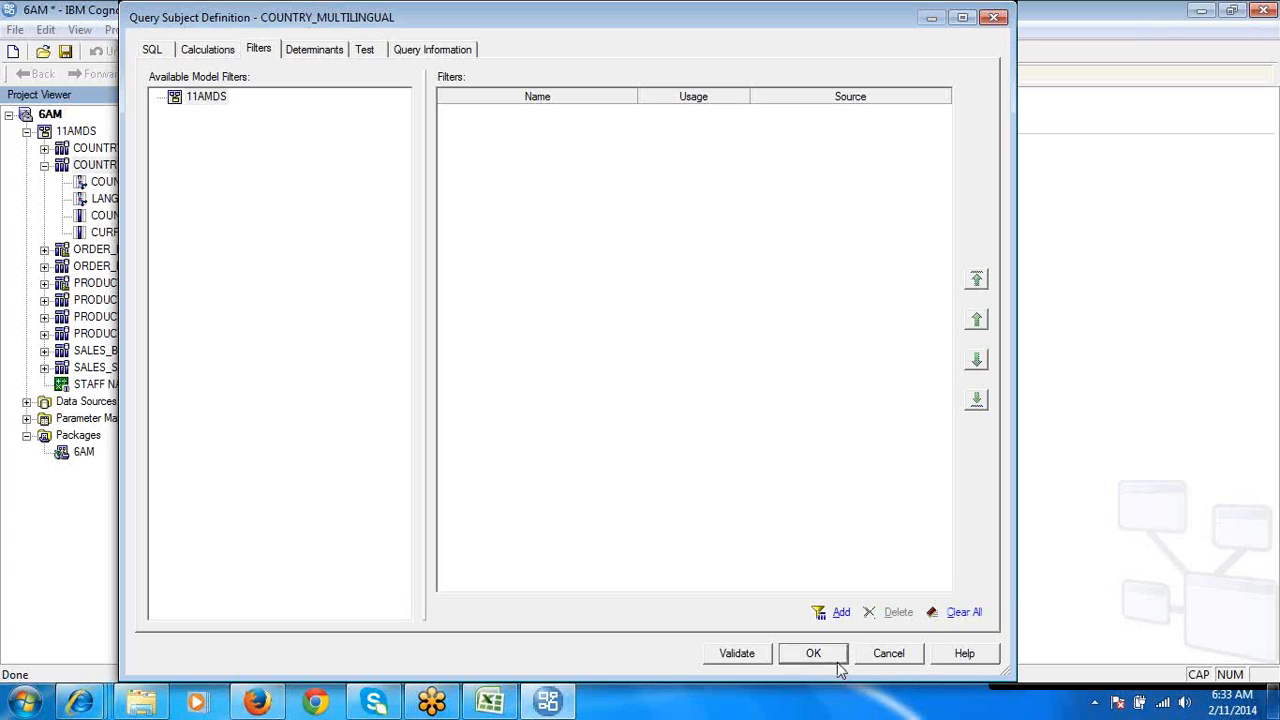
- Switch to the Filter_FM sheet in Excel and examine the notes on stand-alone filters
click(508, 709)
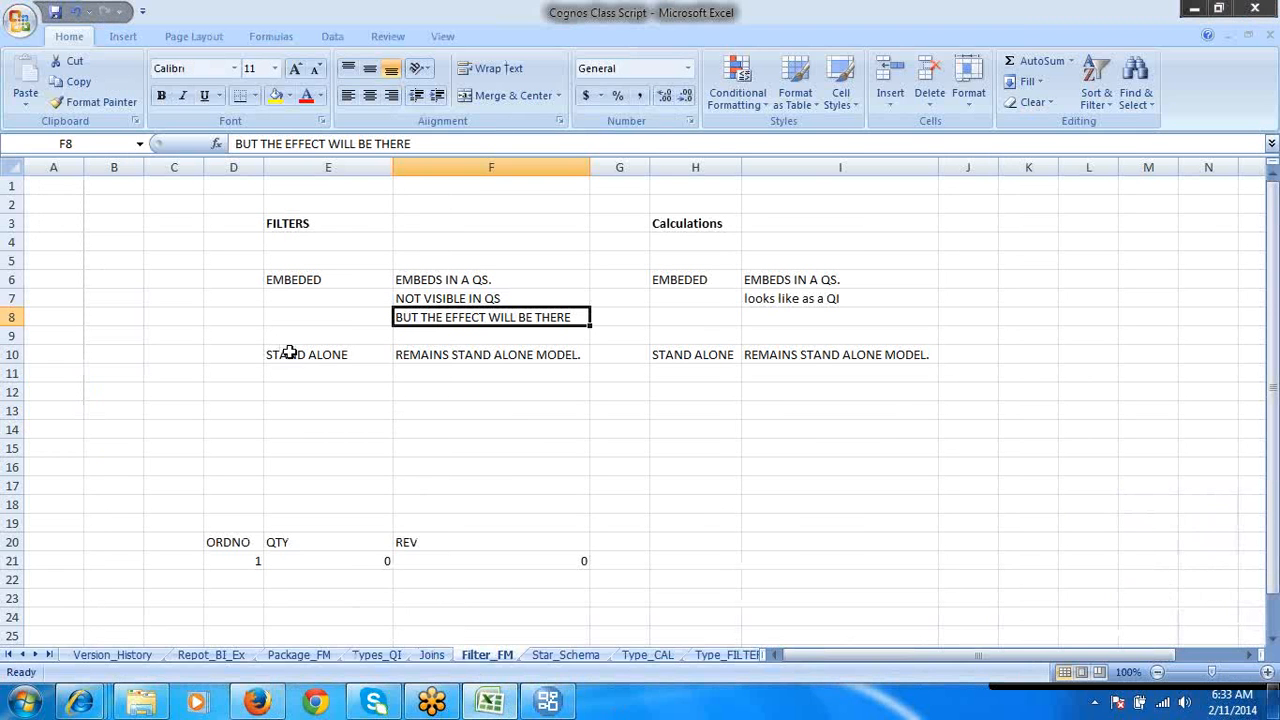
click(286, 352)
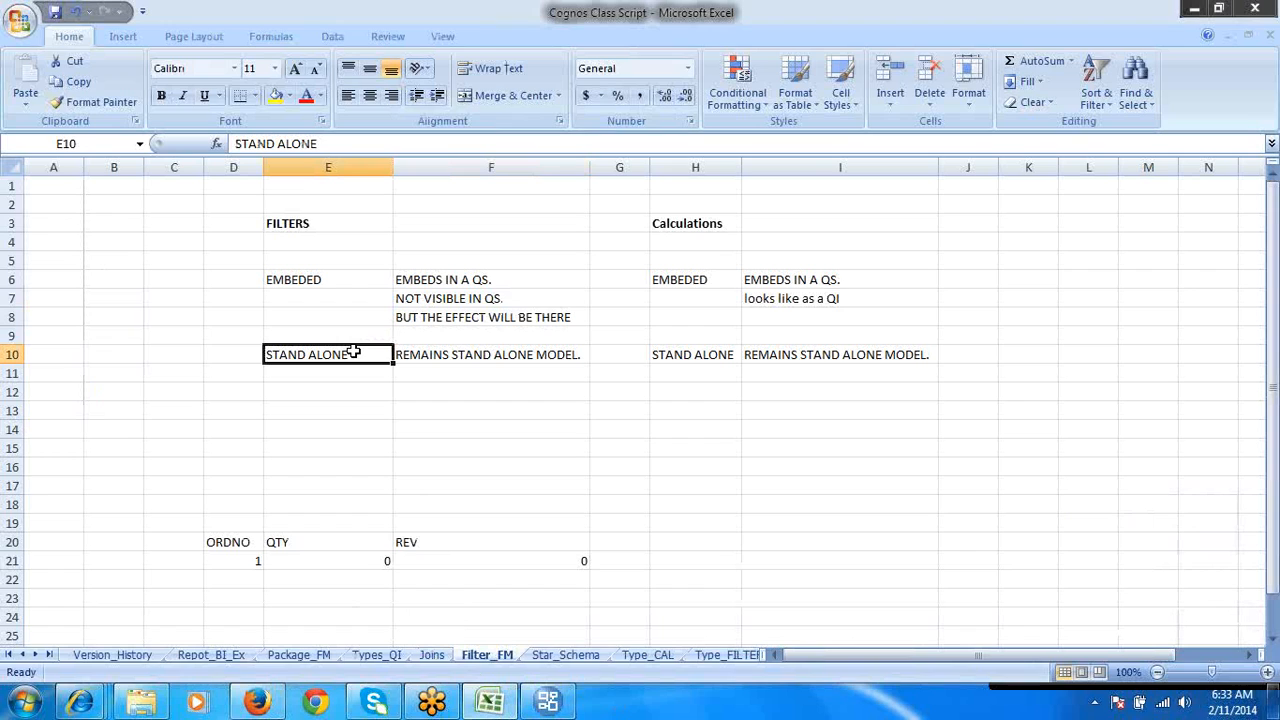
click(505, 352)
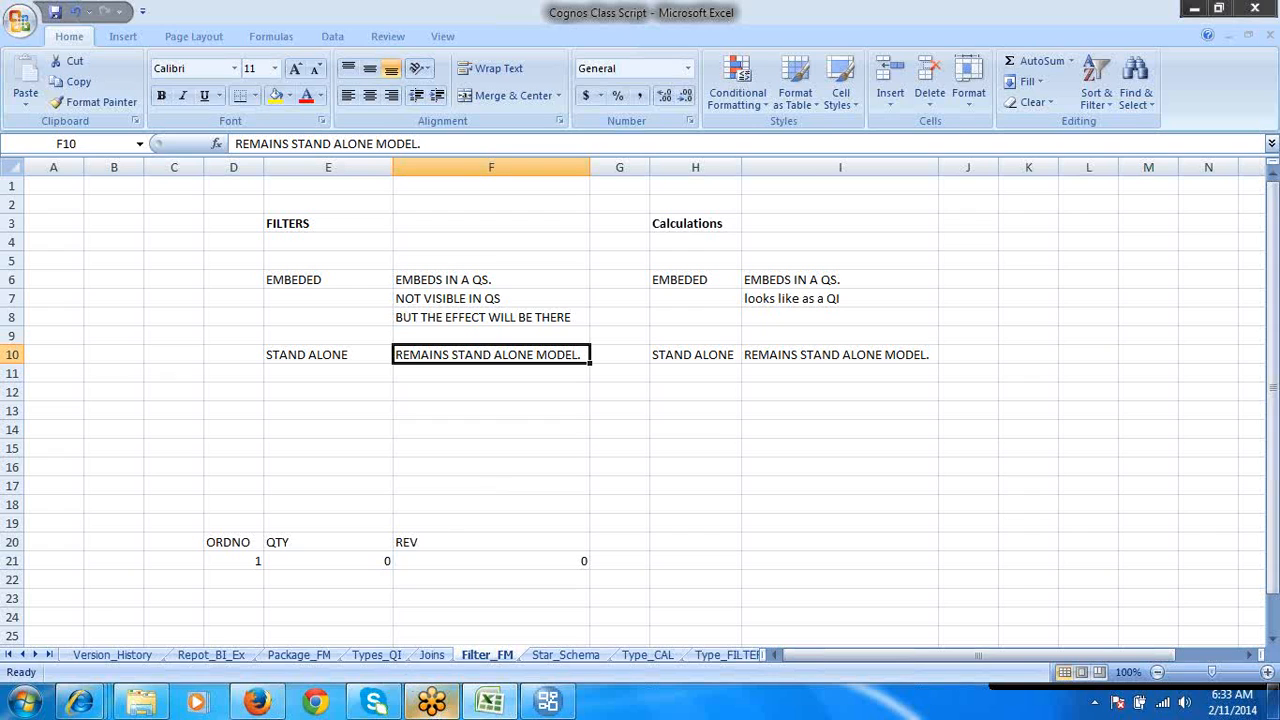
- Switch to Framework Manager and create a stand-alone filter named LANGUAGE in the 11AMDS namespace
click(550, 703)
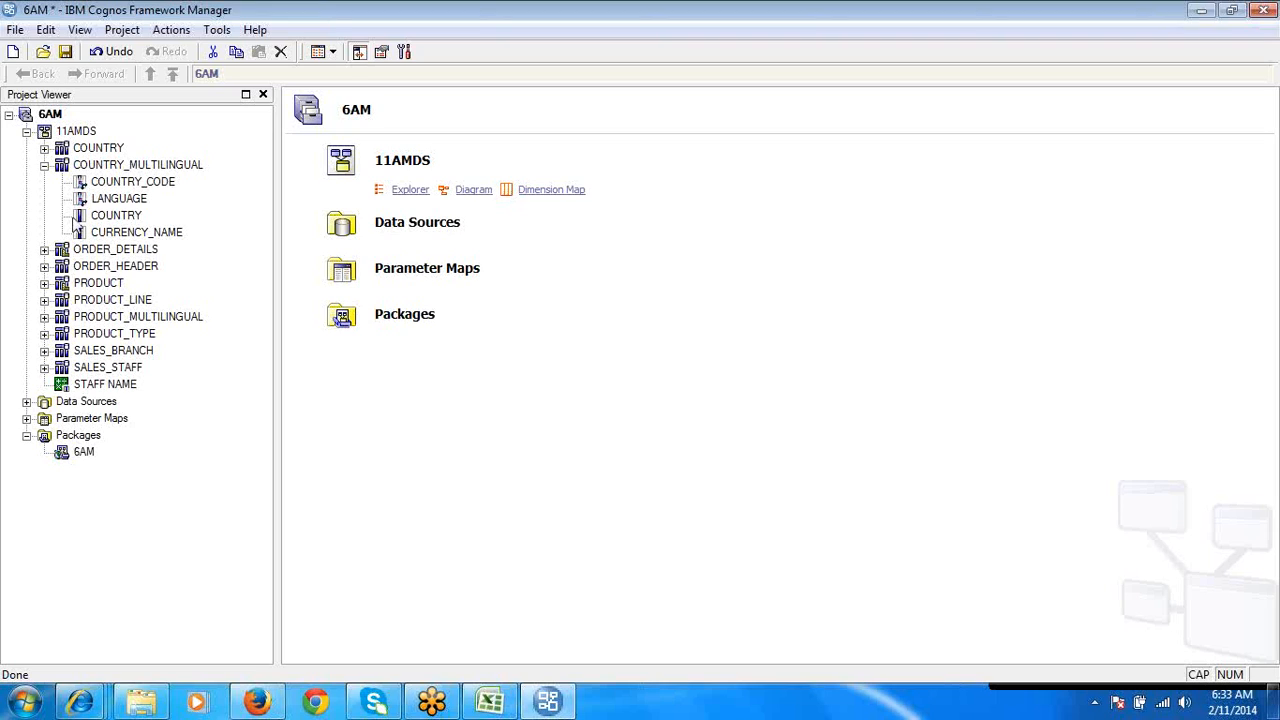
click(107, 170)
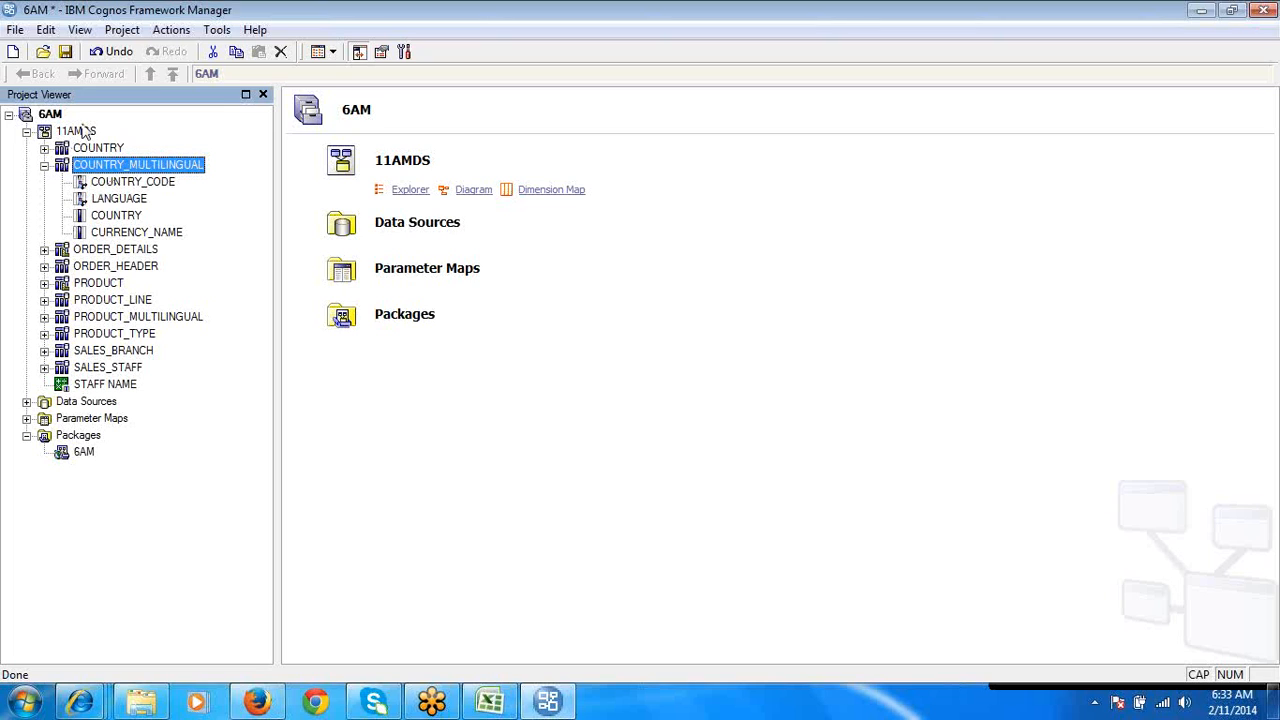
click(84, 133)
right_click(84, 137)
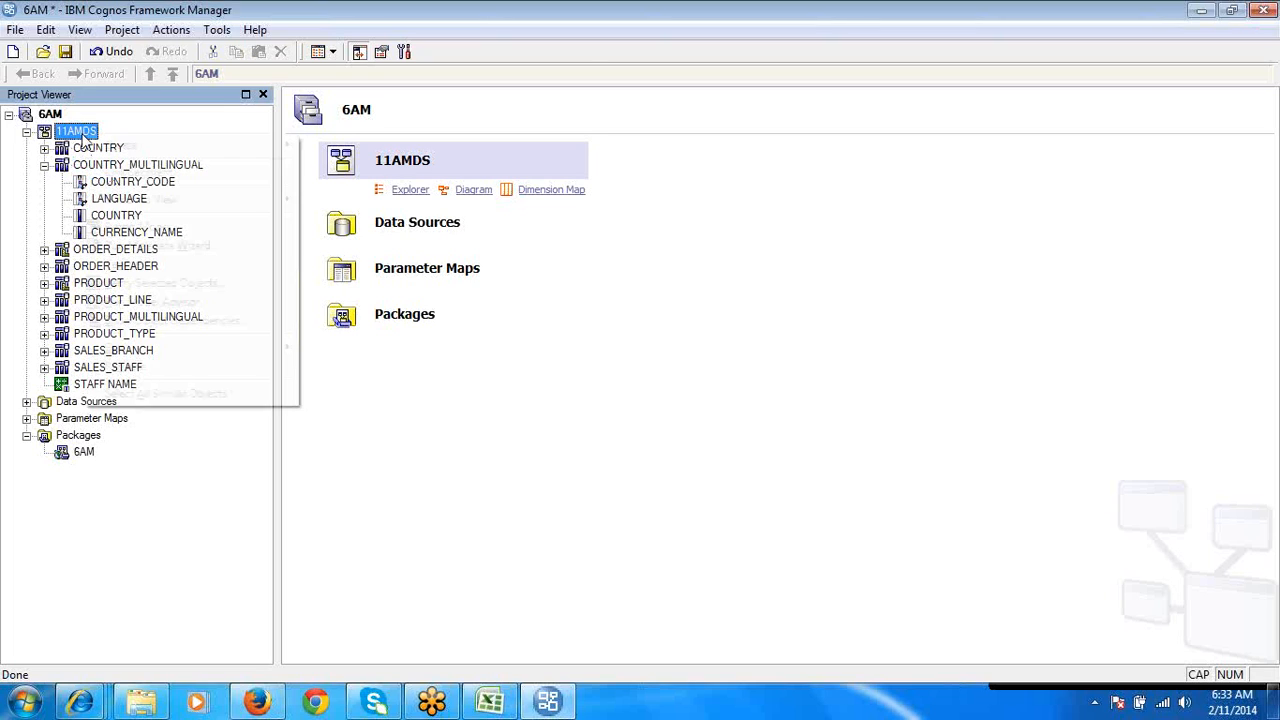
mouse_move(188, 155)
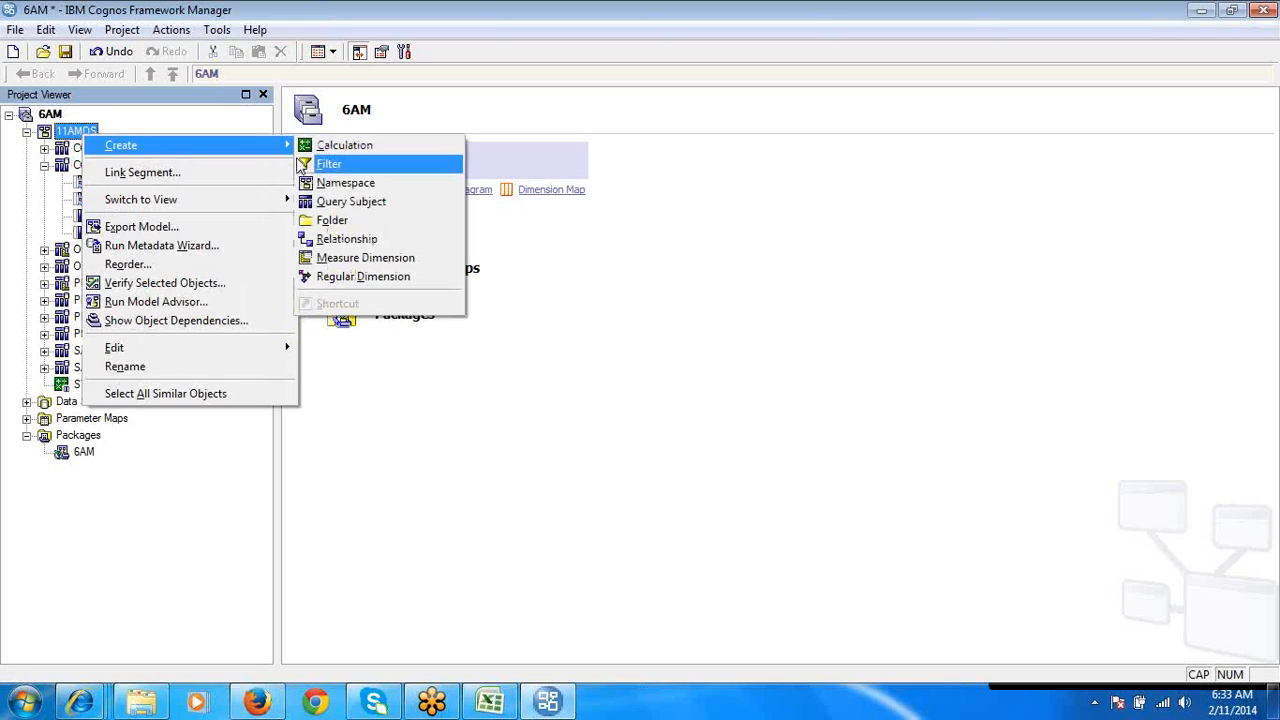
click(331, 165)
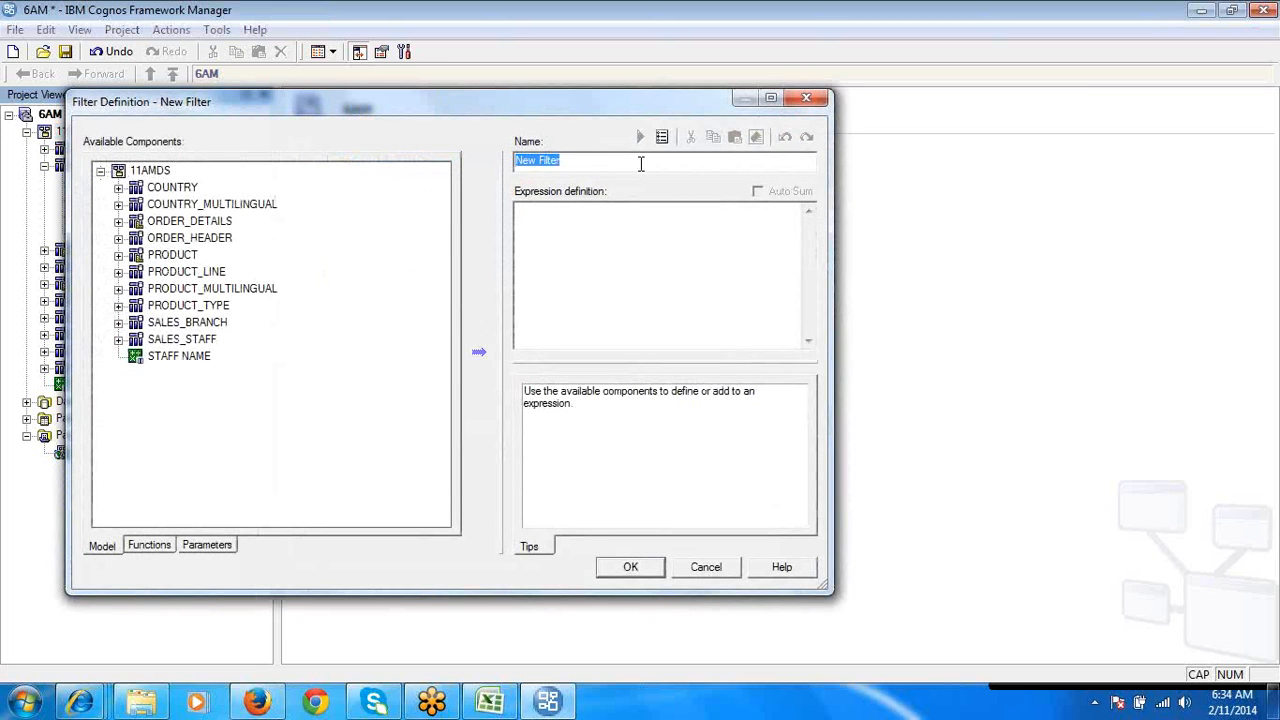
text(LANGUAGE)
- Define the filter expression as [11AMDS].[COUNTRY_MULTILINGUAL].[LANGUAGE] = 'EN' and save the filter
click(118, 205)
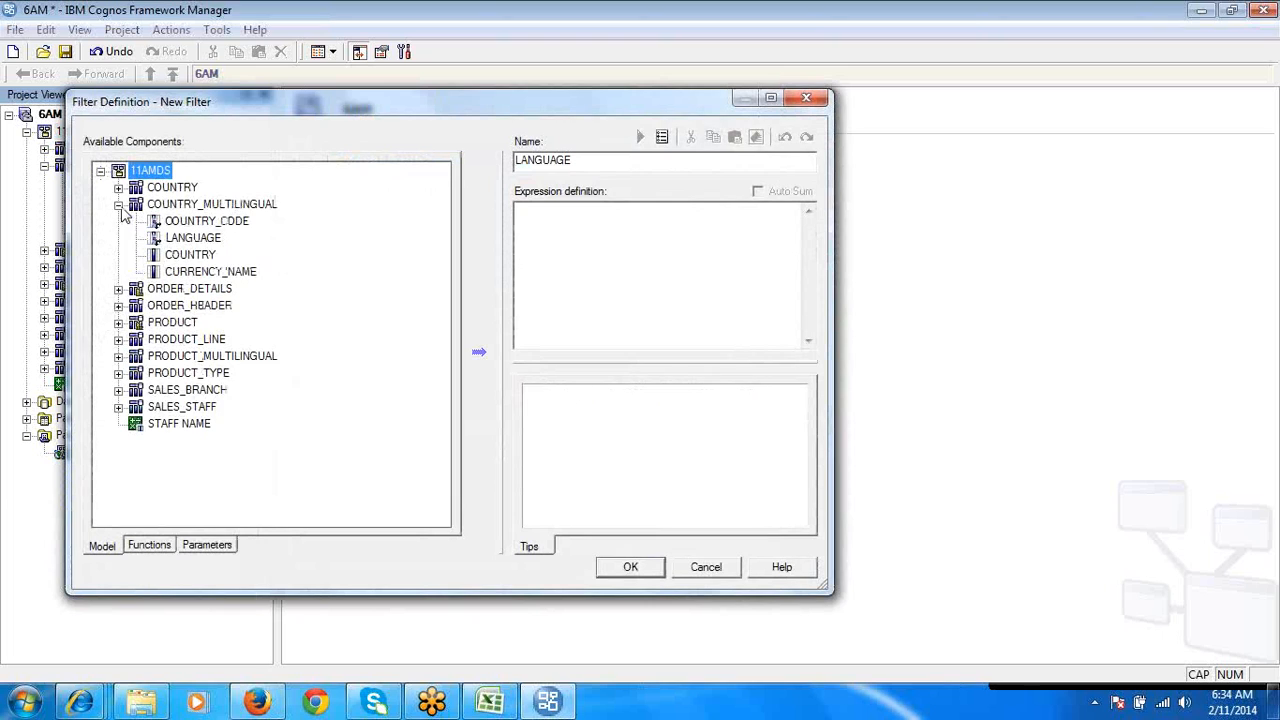
double_click(205, 240)
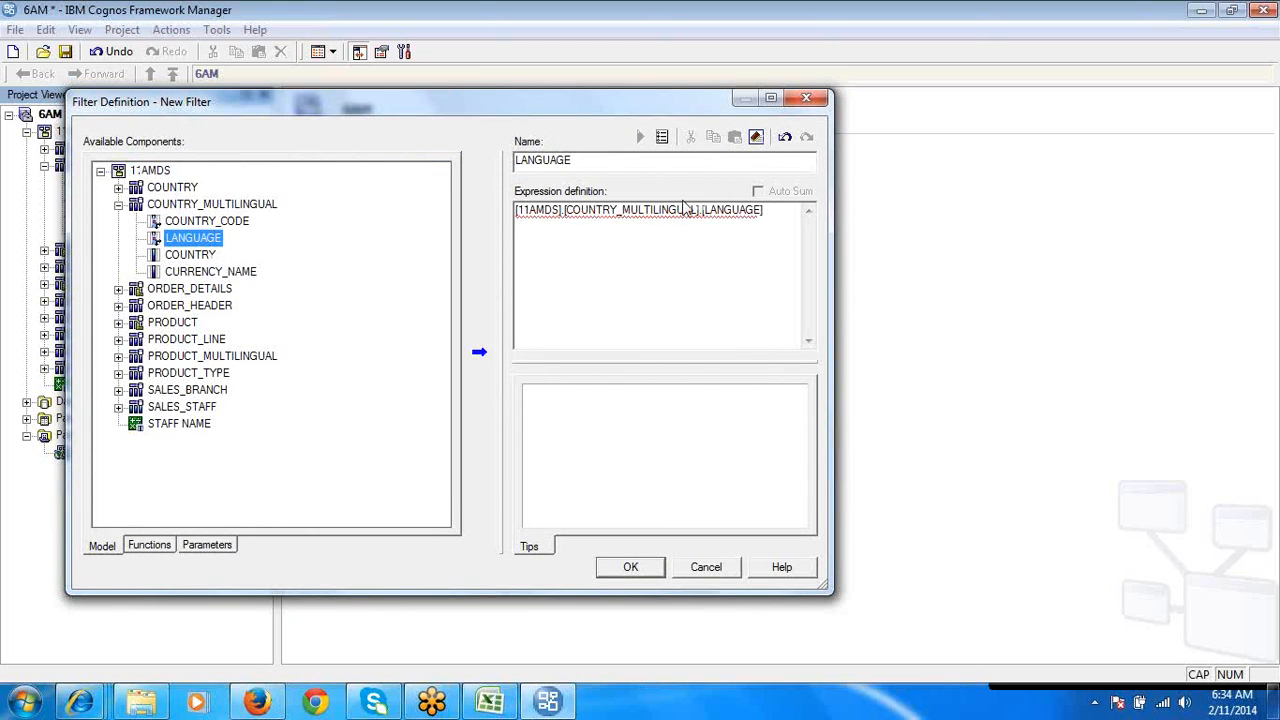
click(796, 221)
text(=)
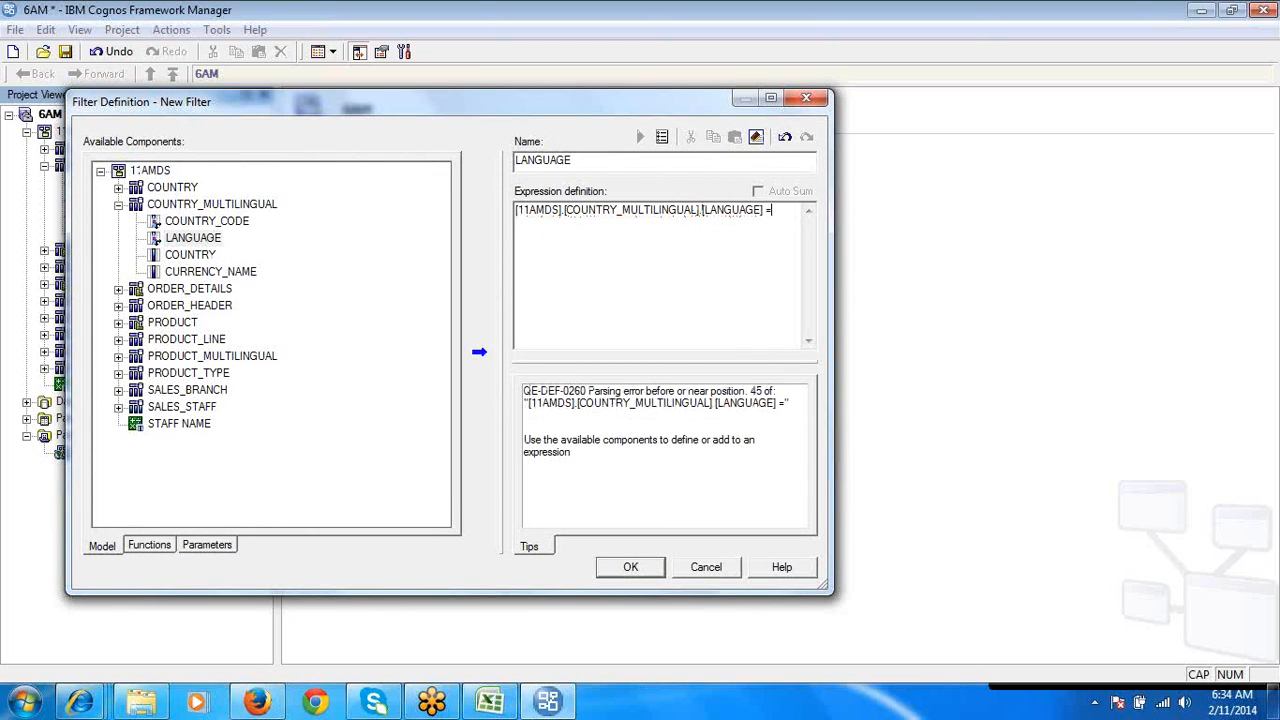
text('EN')
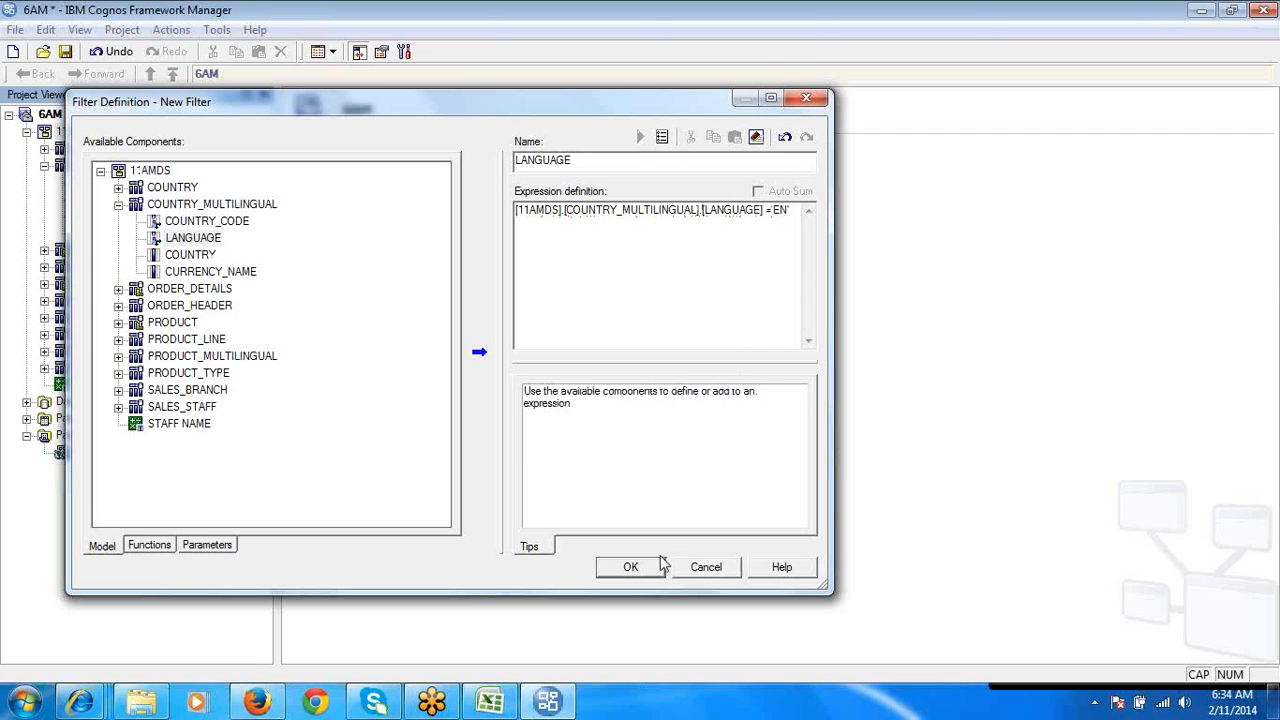
click(646, 568)
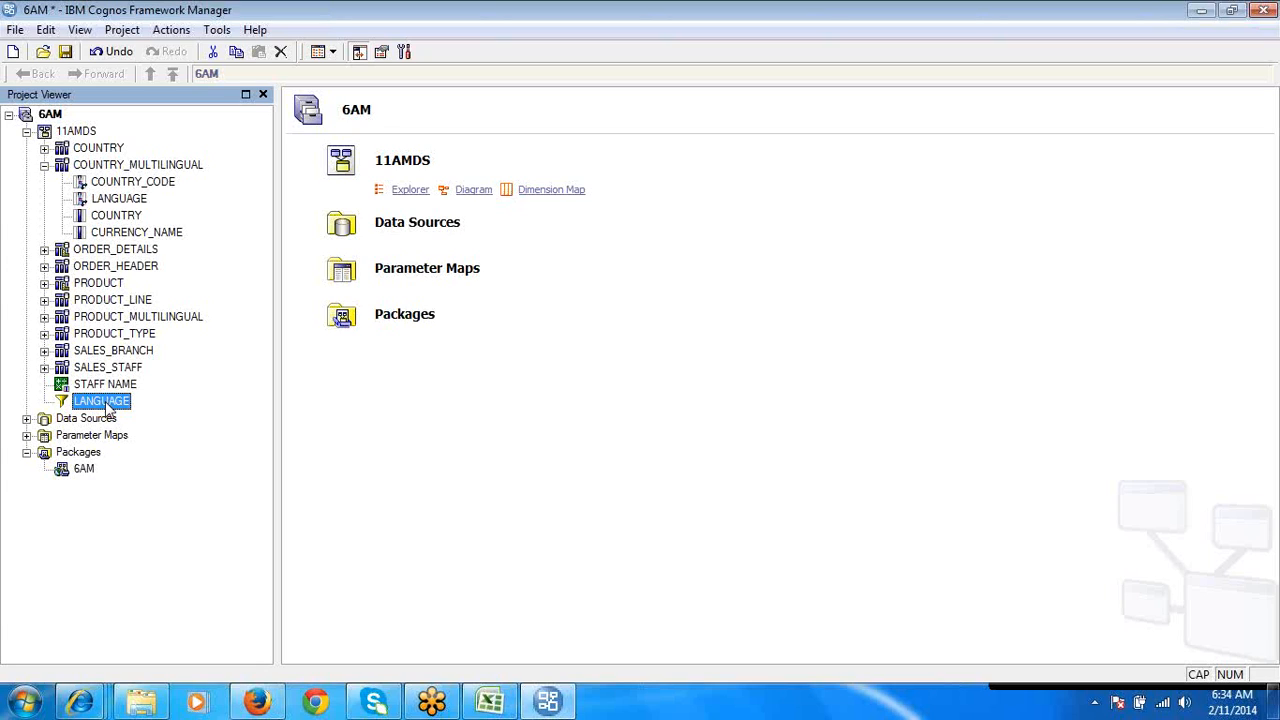
- Republish the 6AM package to Public Folders > 6AM with model versioning and verification, adding a version to the existing package
click(84, 469)
right_click(84, 470)
click(168, 515)
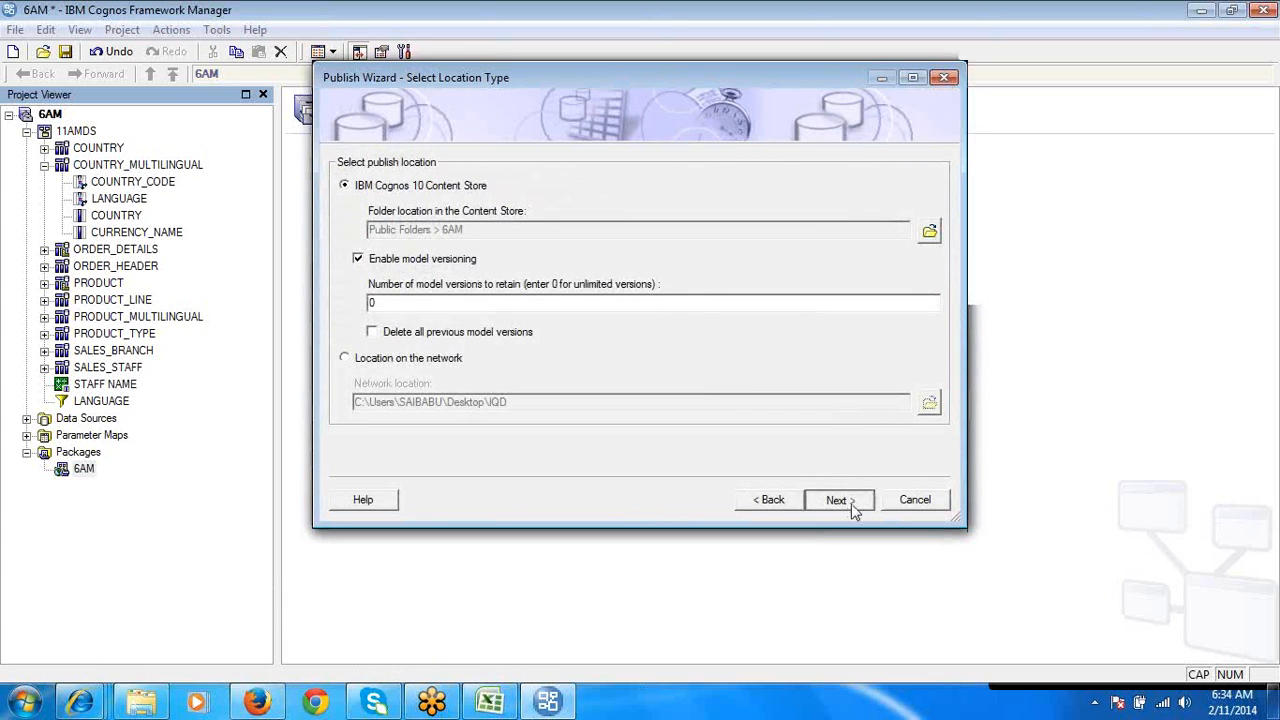
click(838, 500)
click(838, 500)
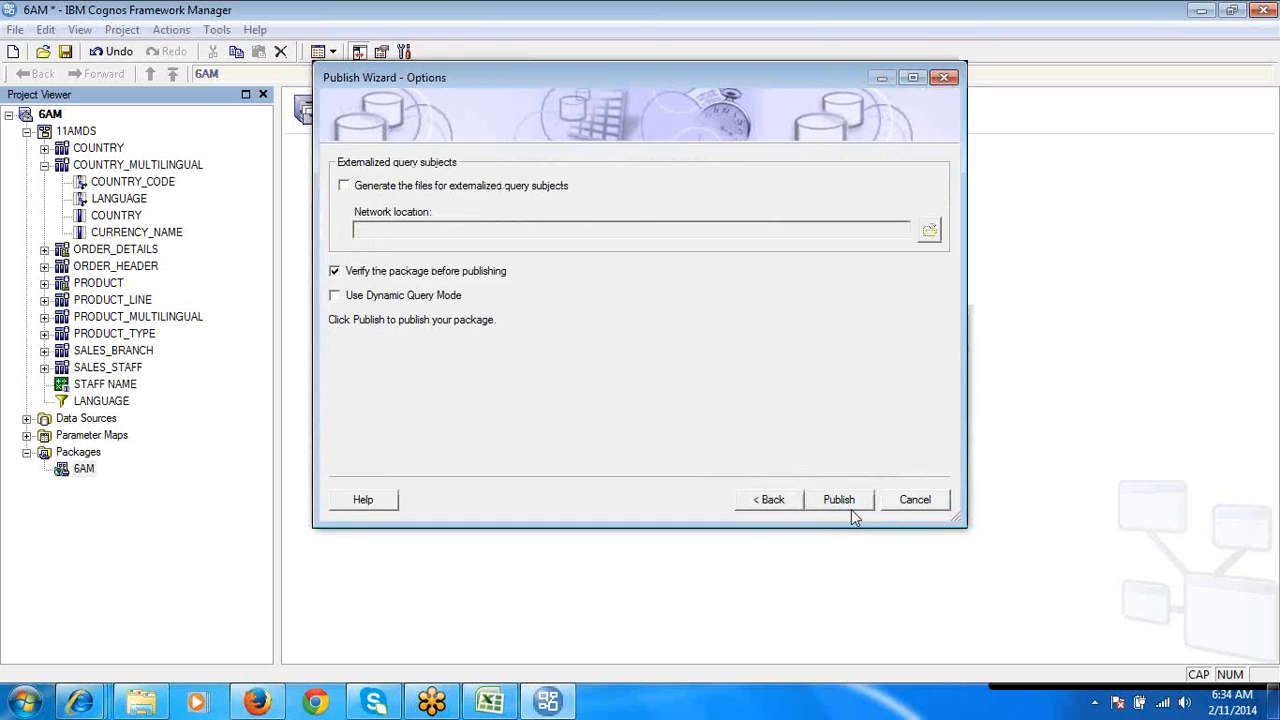
click(849, 507)
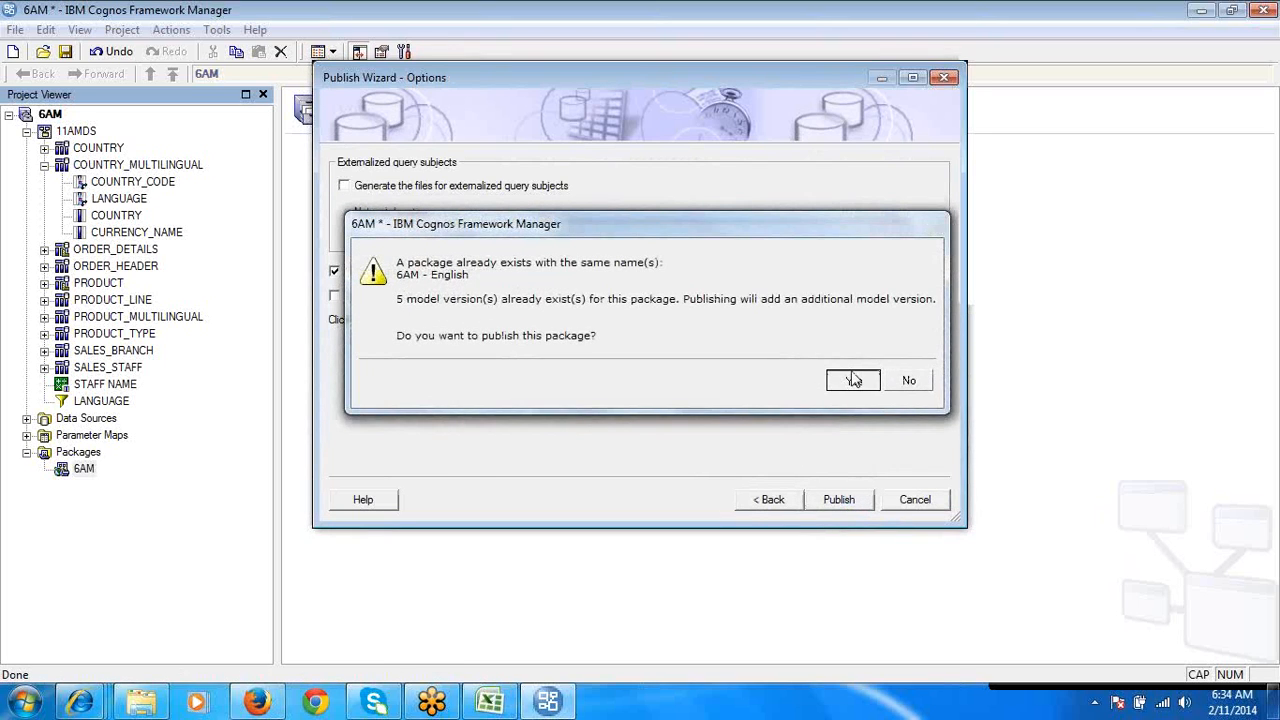
click(853, 380)
click(840, 498)
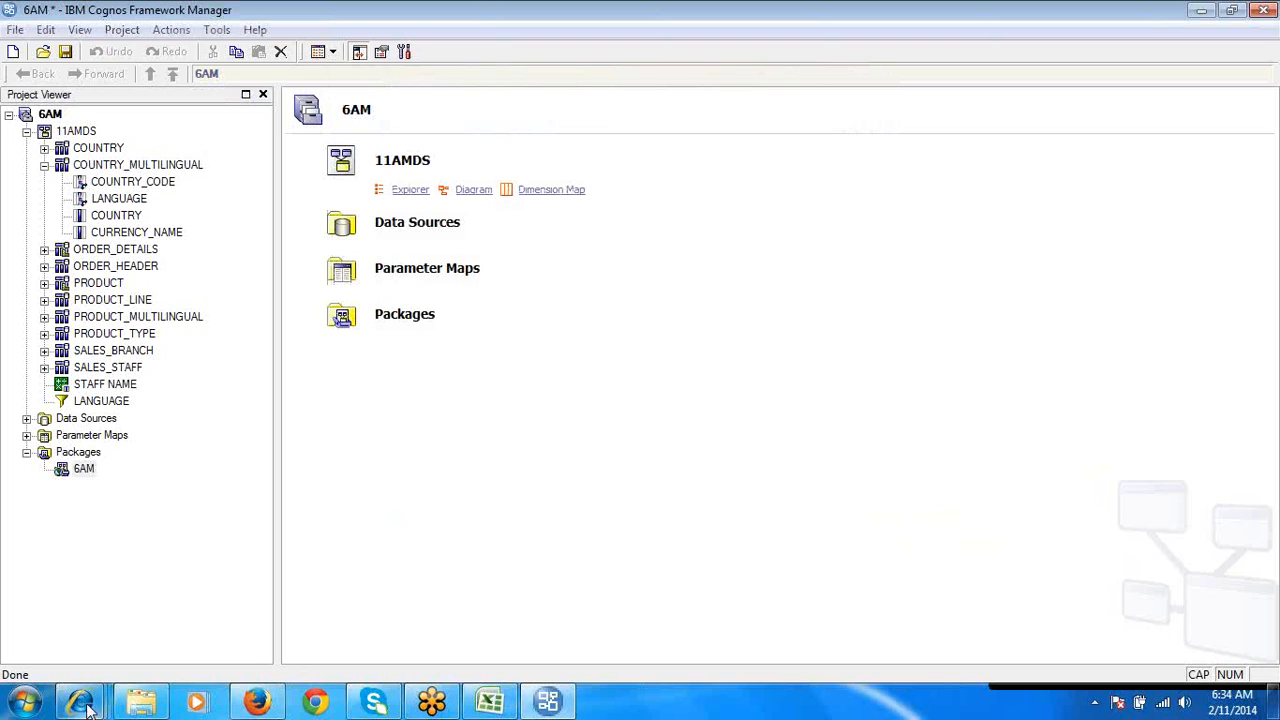
- Switch to Report Studio, discard the unsaved report and start a new list report on the 6AM package in the 6AM folder
mouse_move(86, 706)
click(340, 616)
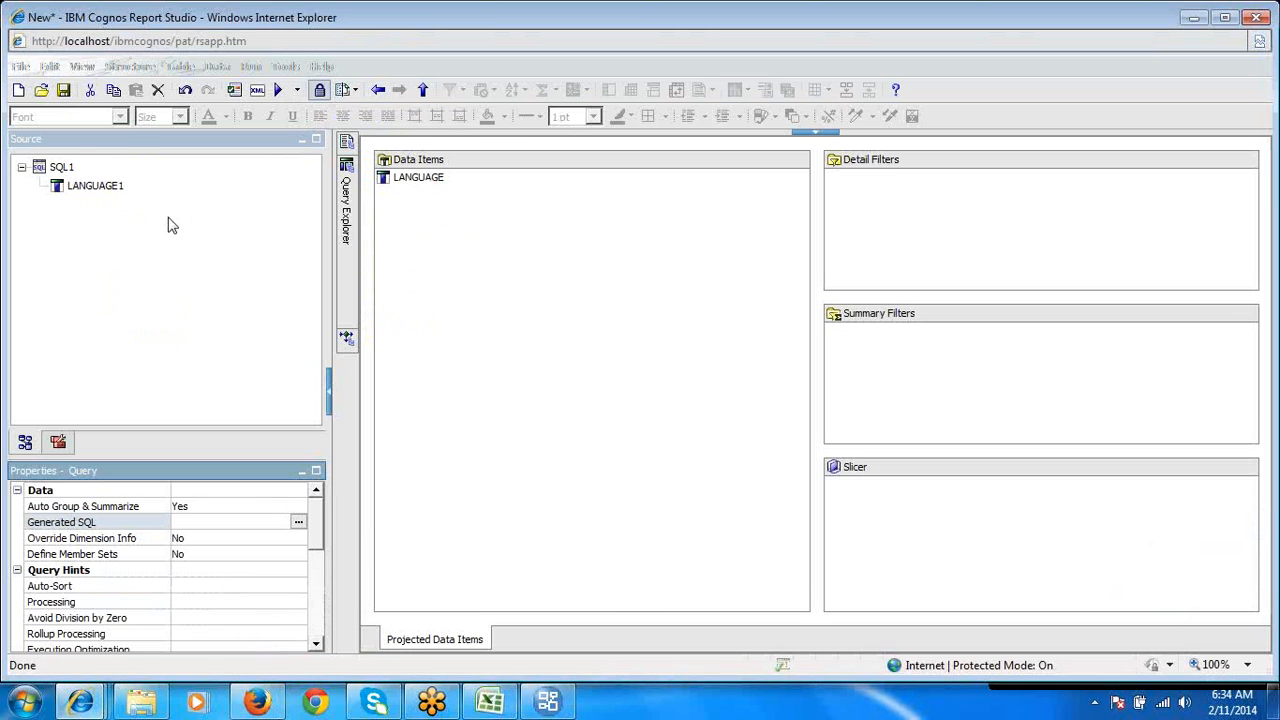
click(18, 90)
click(643, 392)
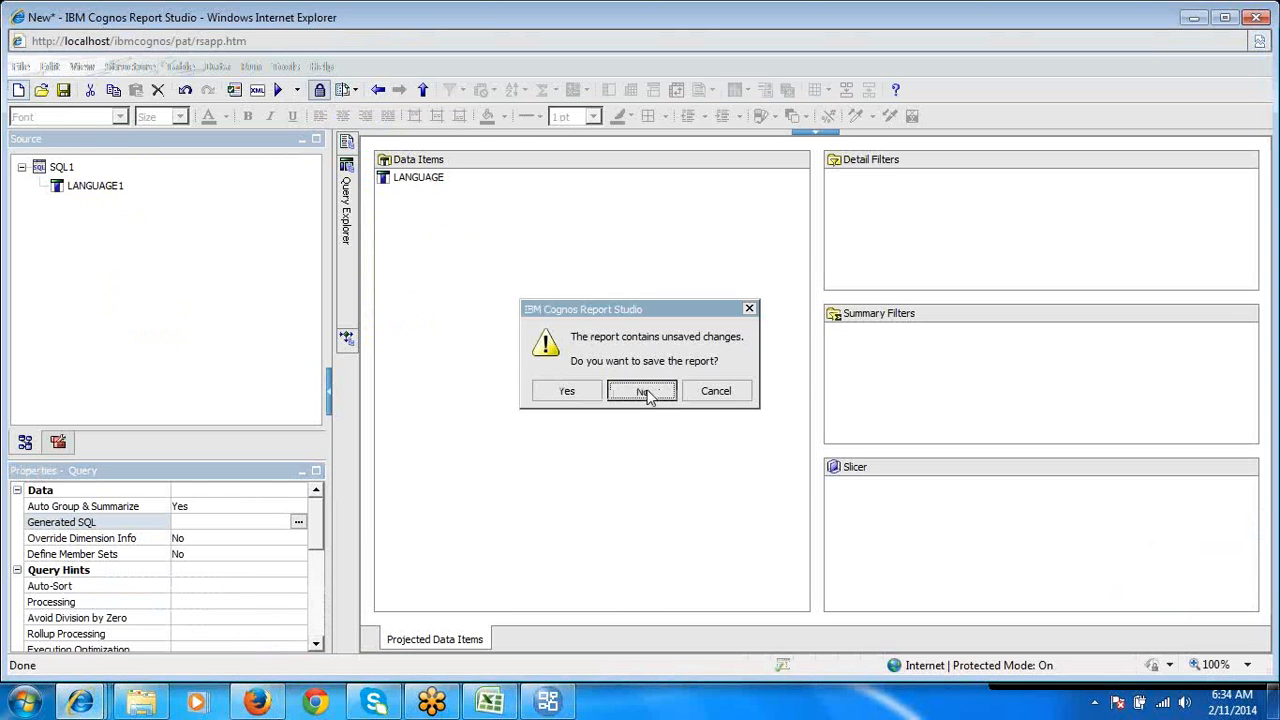
click(815, 262)
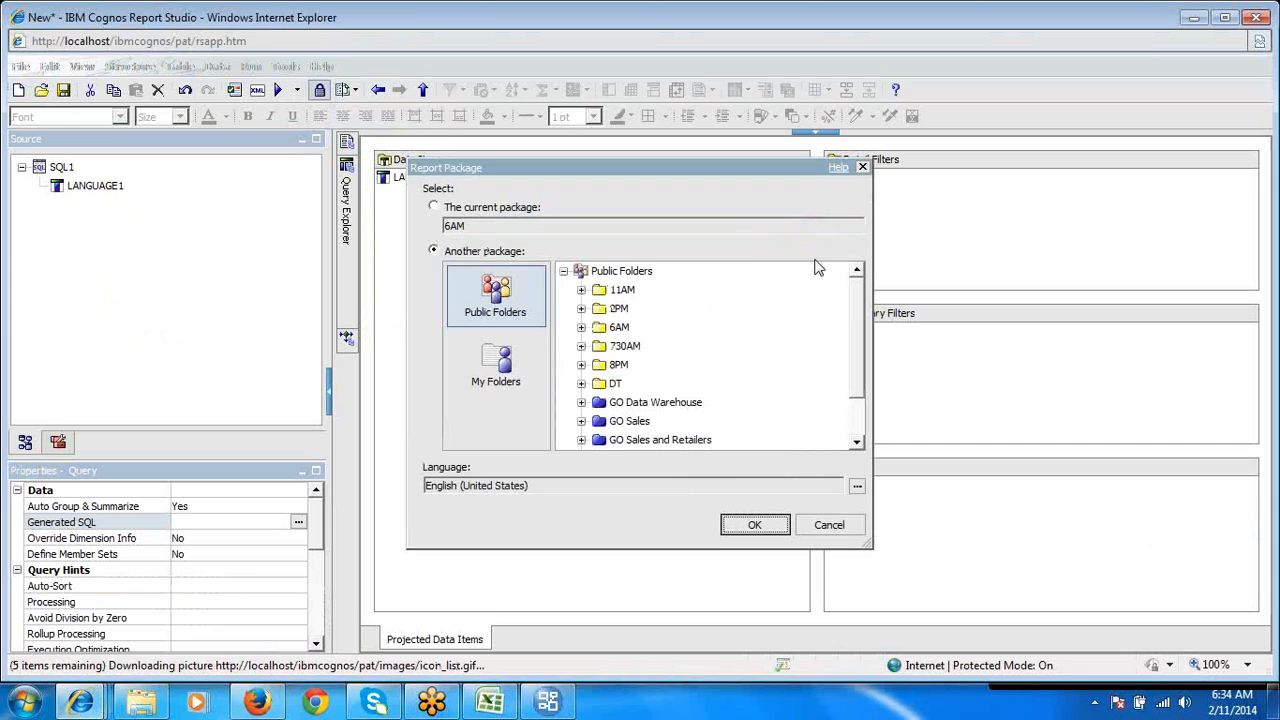
click(581, 327)
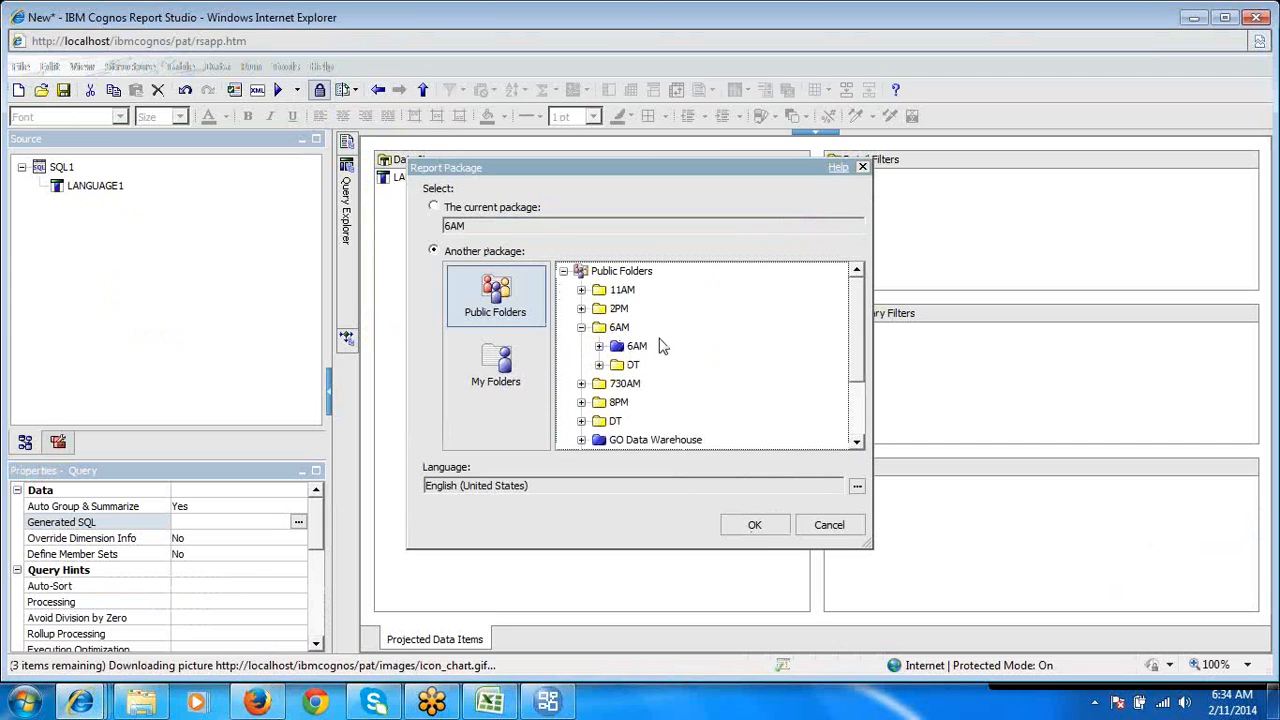
click(637, 346)
click(768, 528)
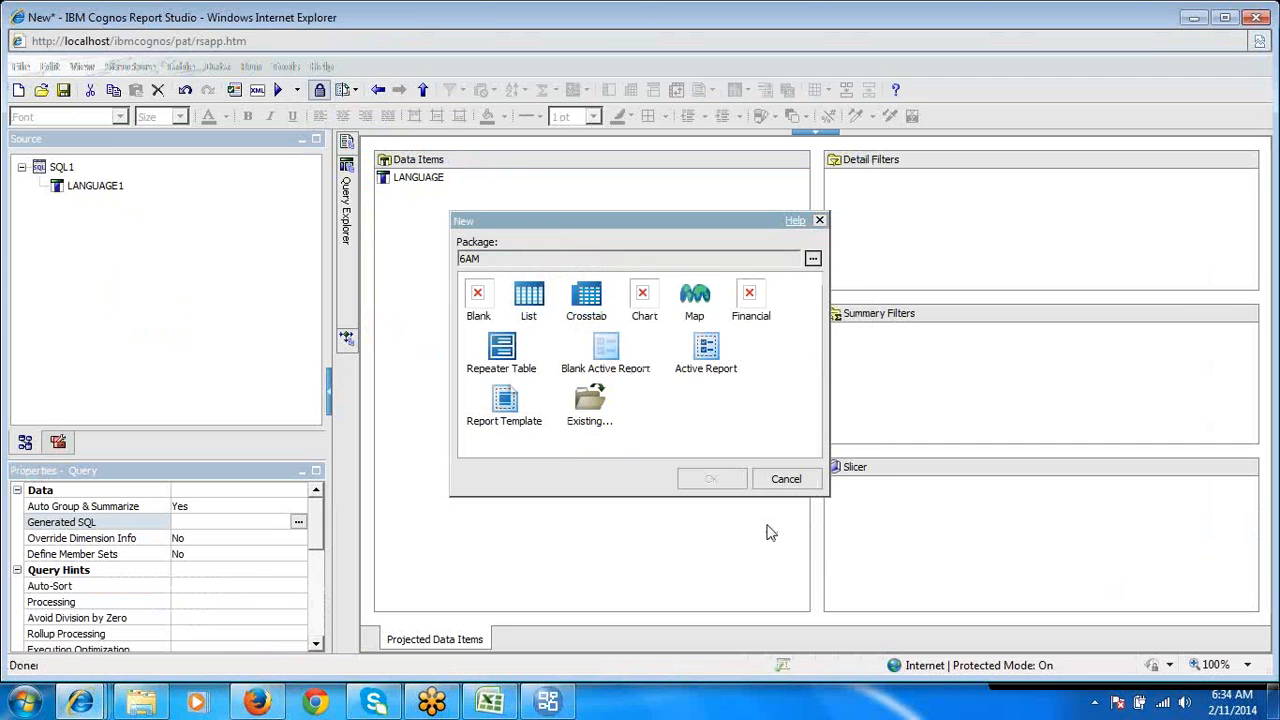
double_click(535, 305)
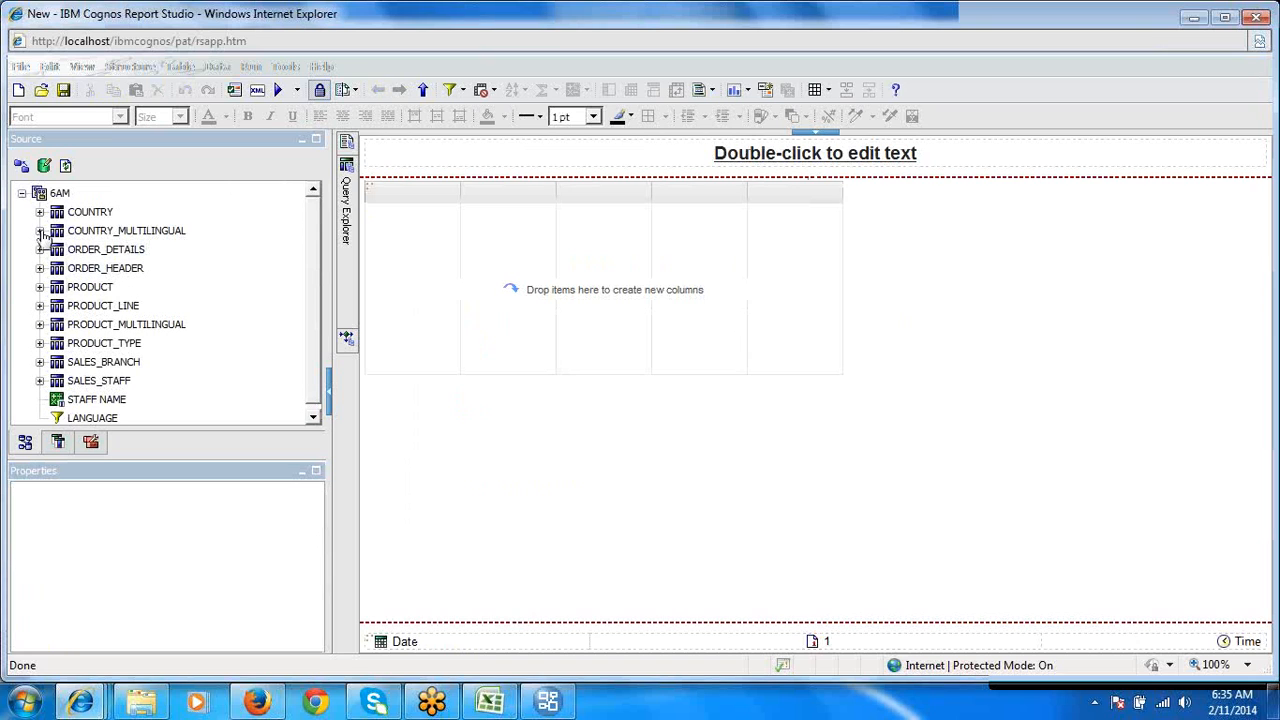
- Add LANGUAGE from COUNTRY_MULTILINGUAL to the list, run the unfiltered report and return to the report layout
click(40, 231)
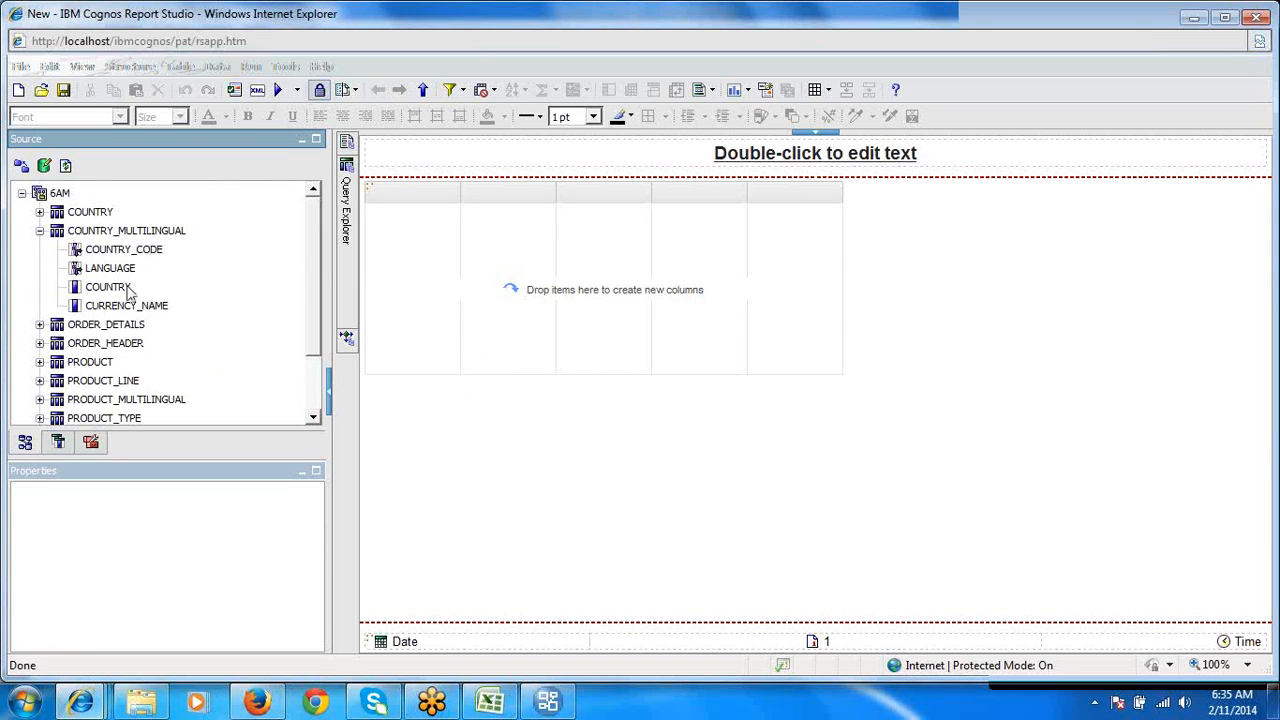
click(115, 270)
double_click(110, 268)
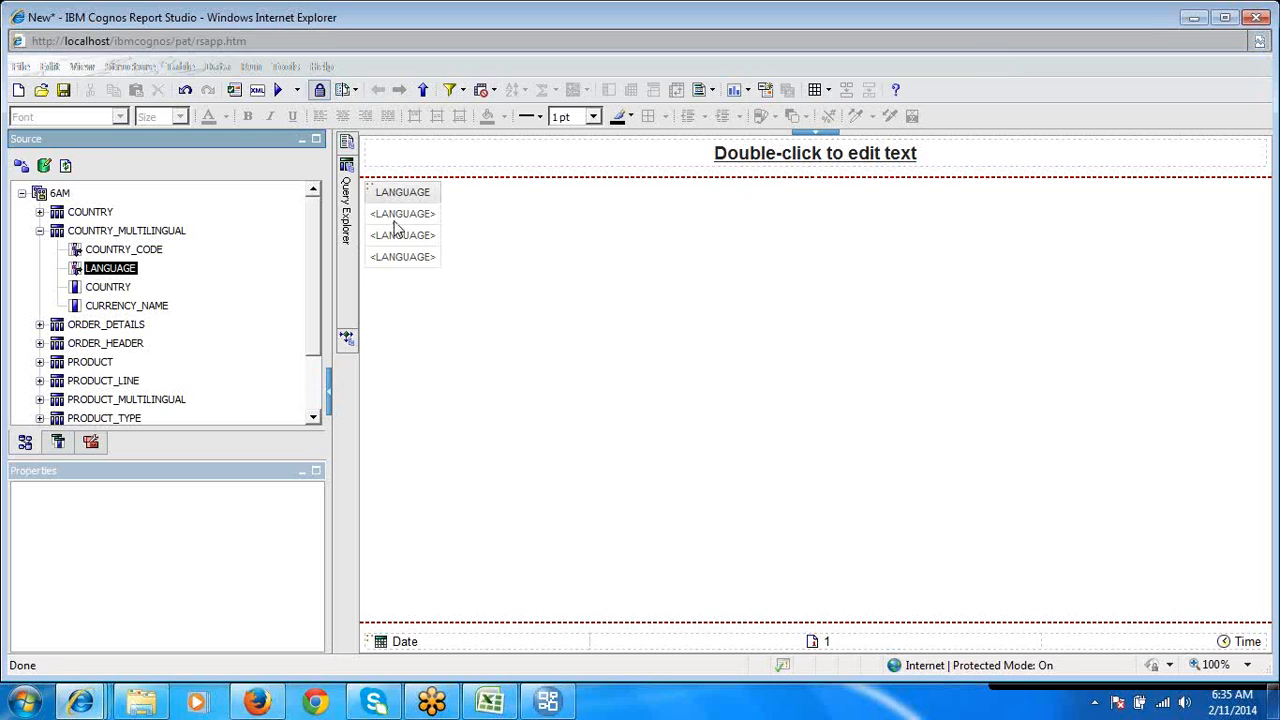
click(281, 97)
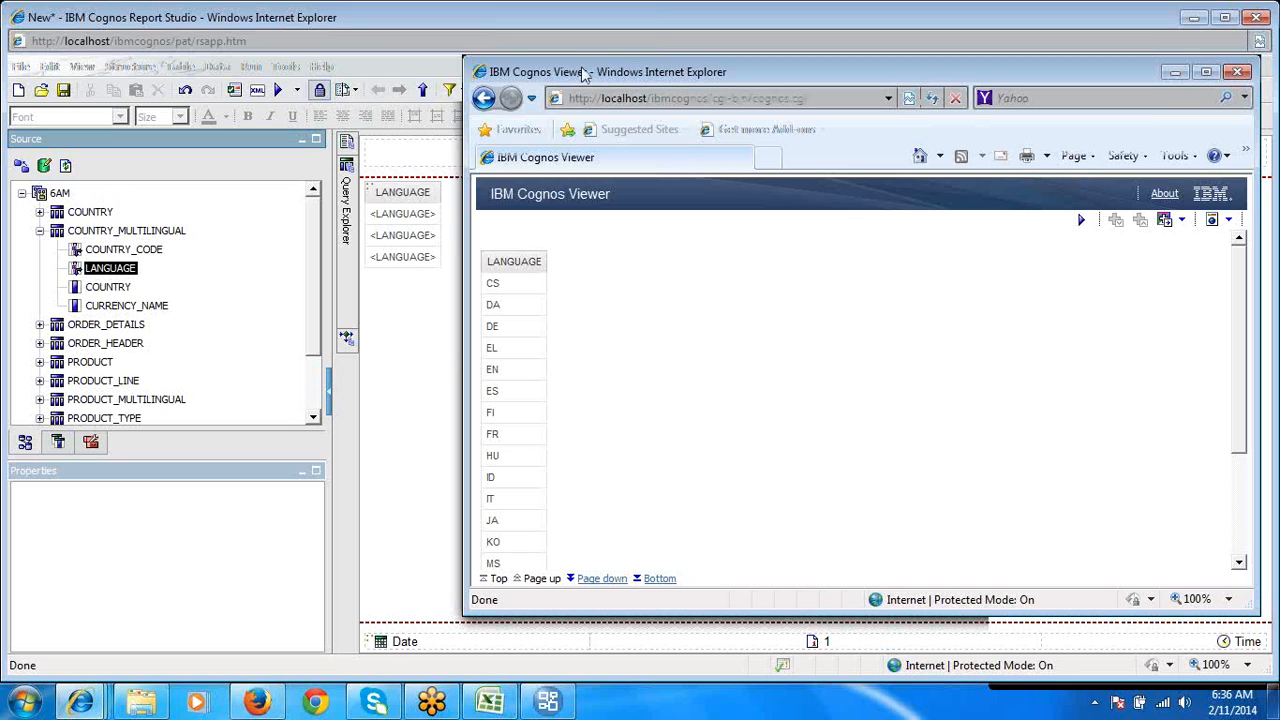
click(622, 33)
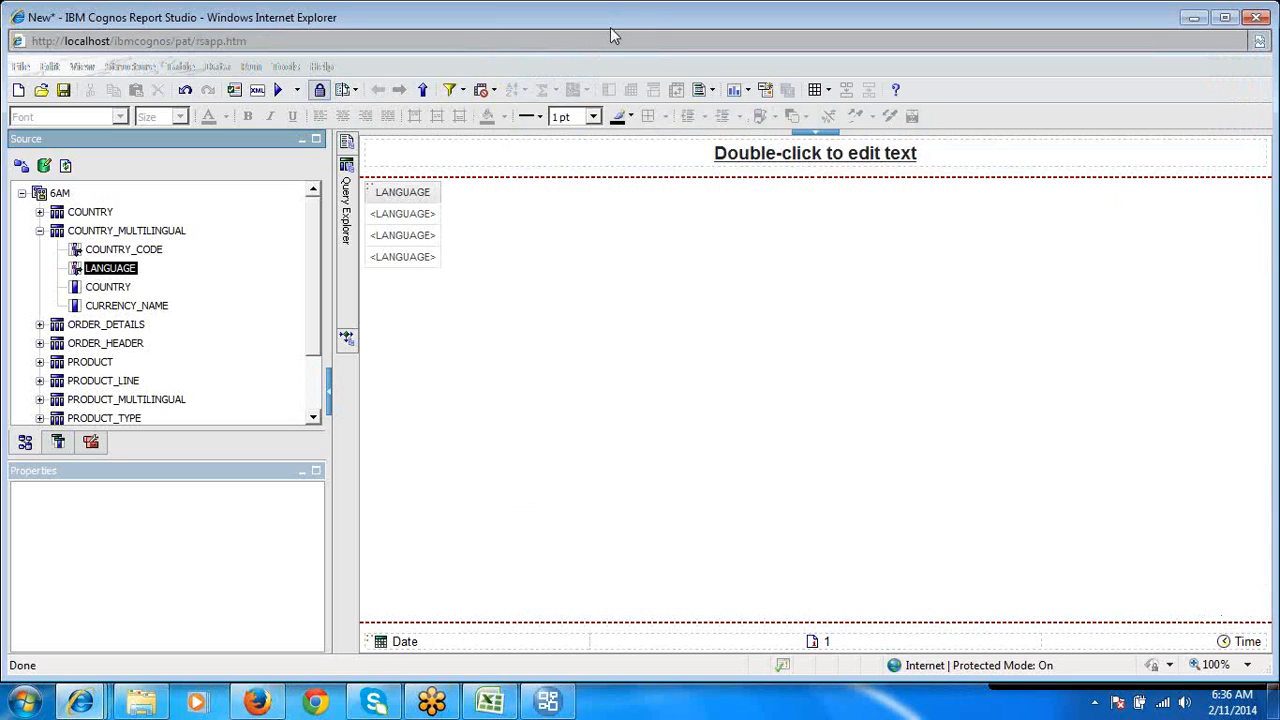
click(418, 215)
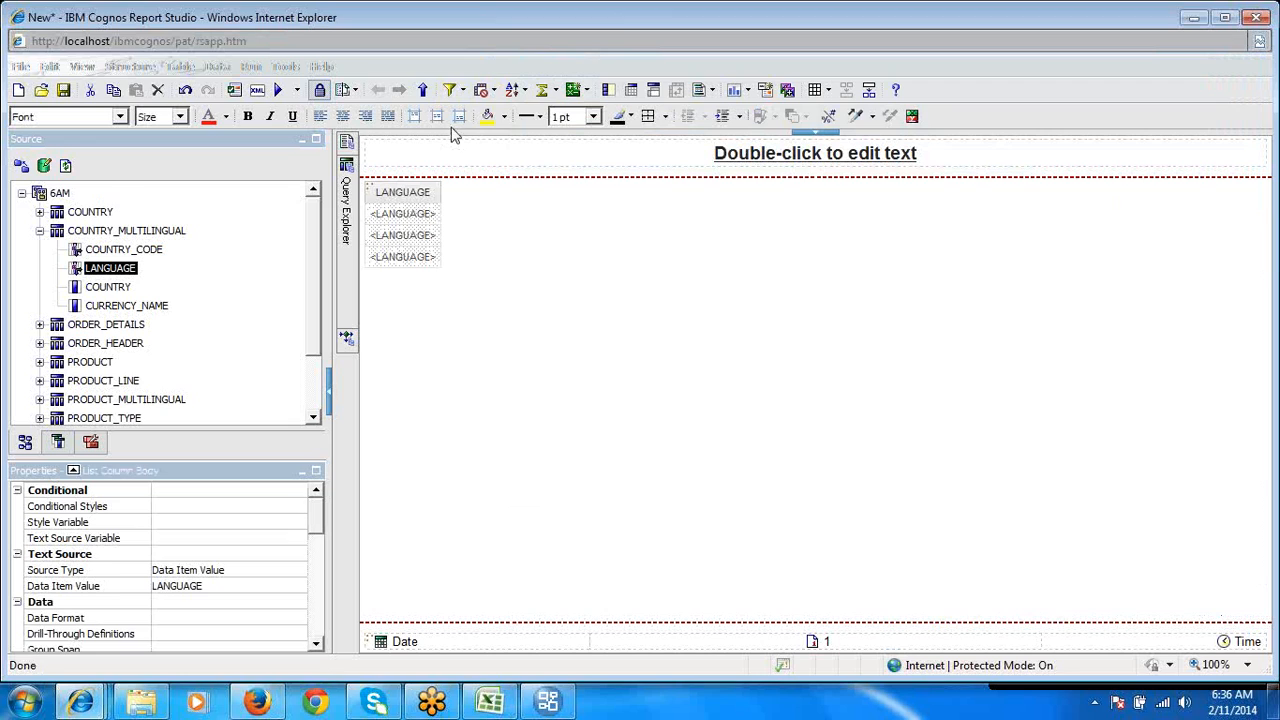
click(461, 90)
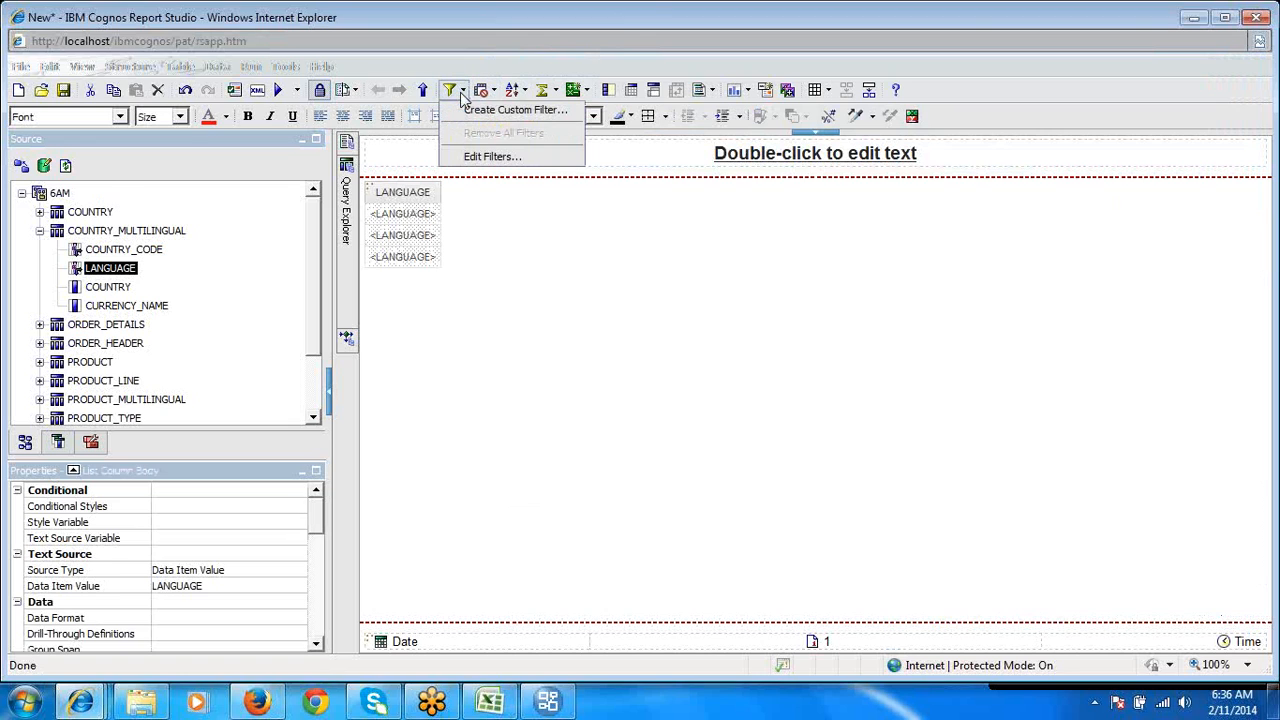
click(477, 157)
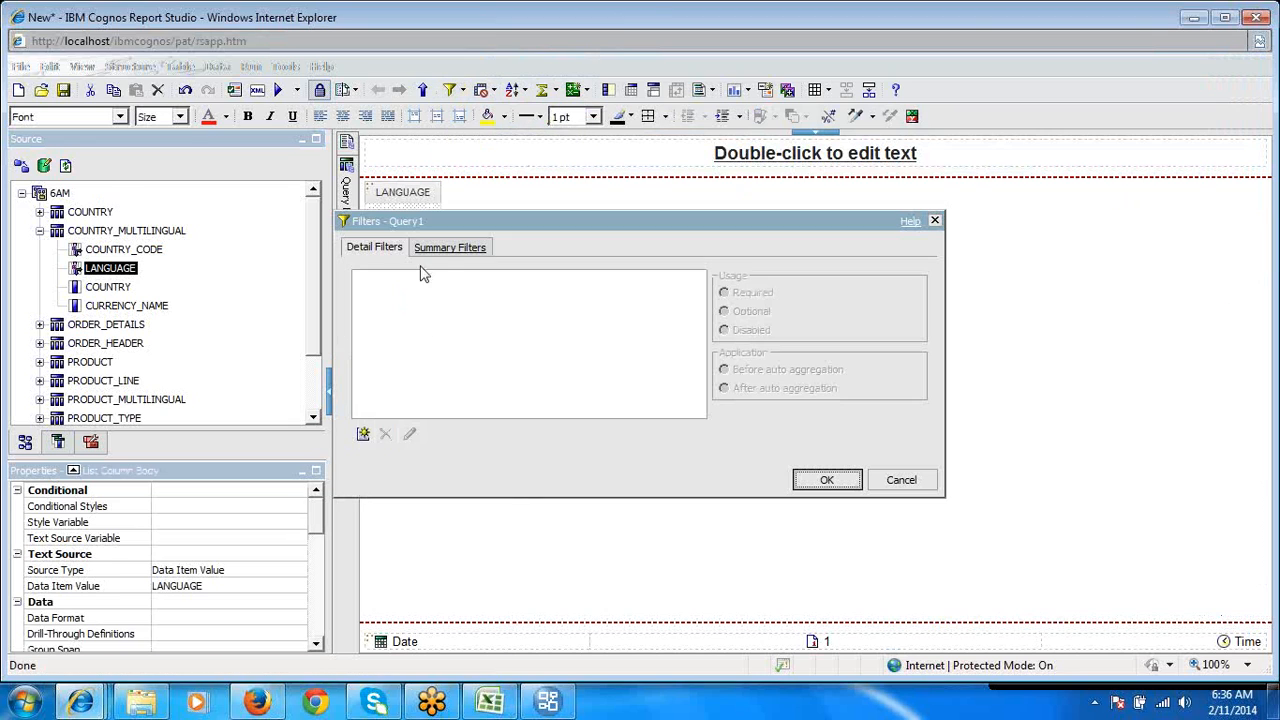
click(364, 436)
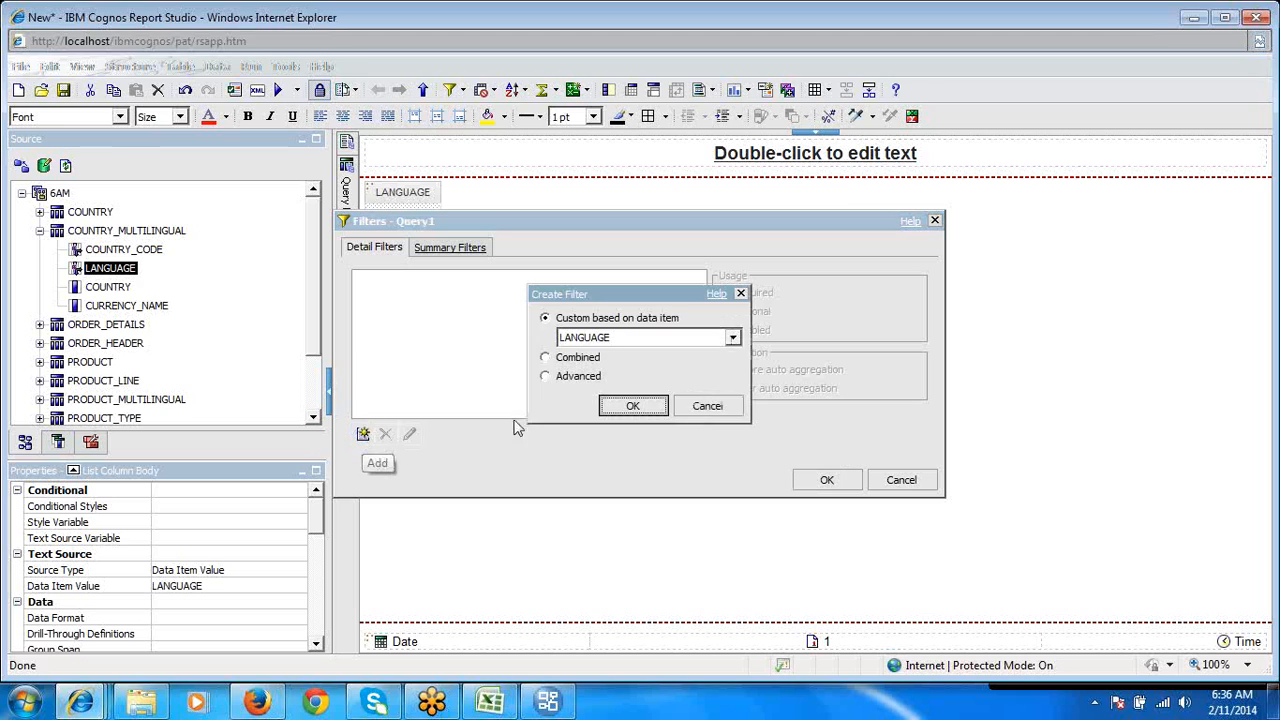
click(545, 377)
click(633, 405)
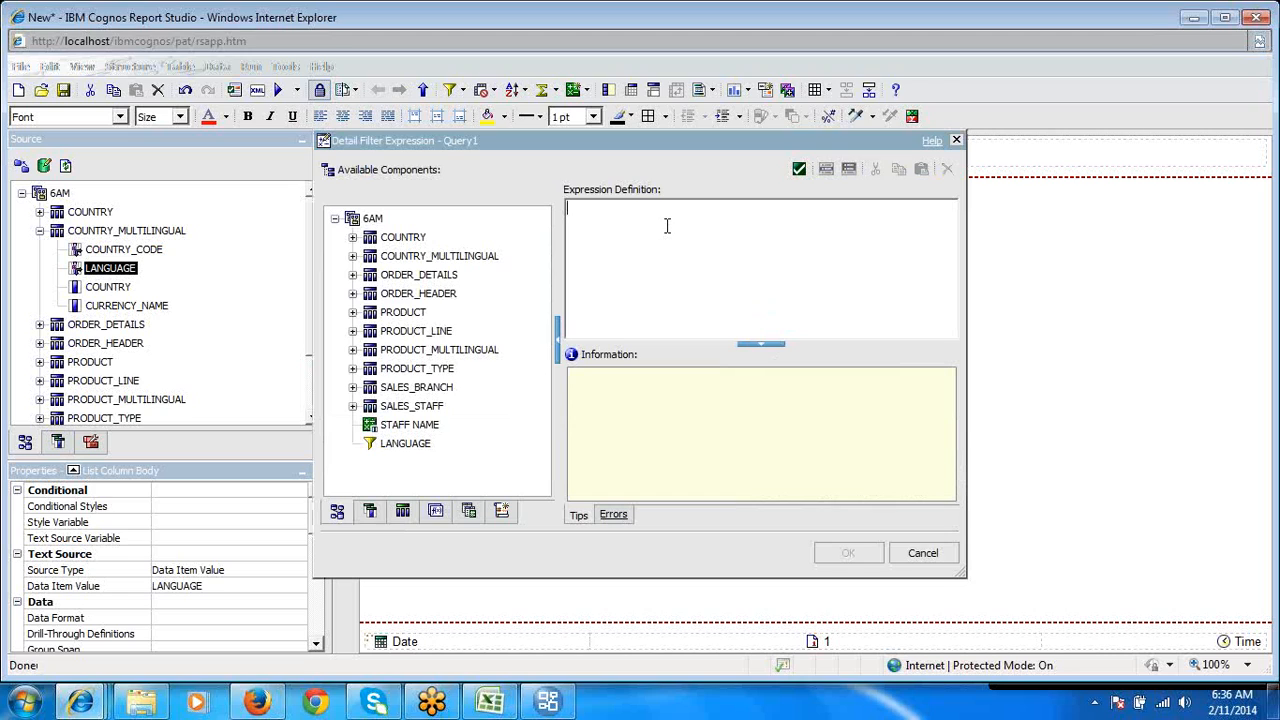
click(352, 256)
click(430, 294)
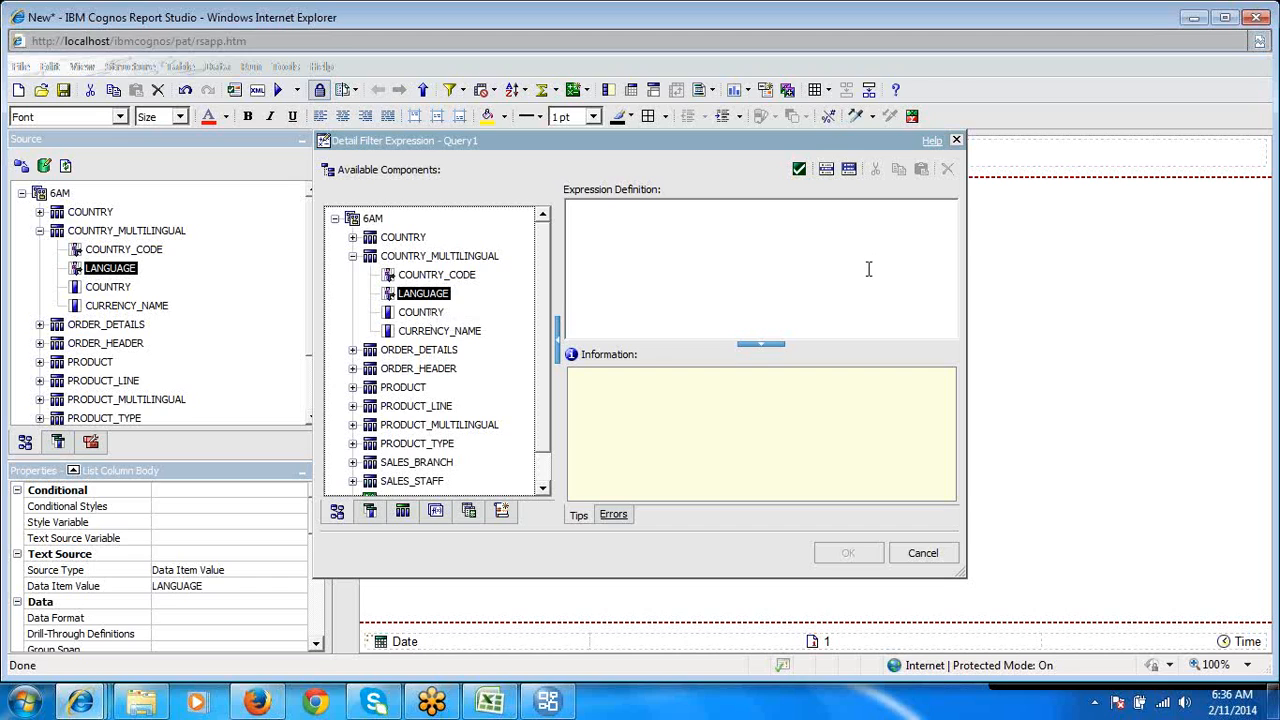
click(923, 553)
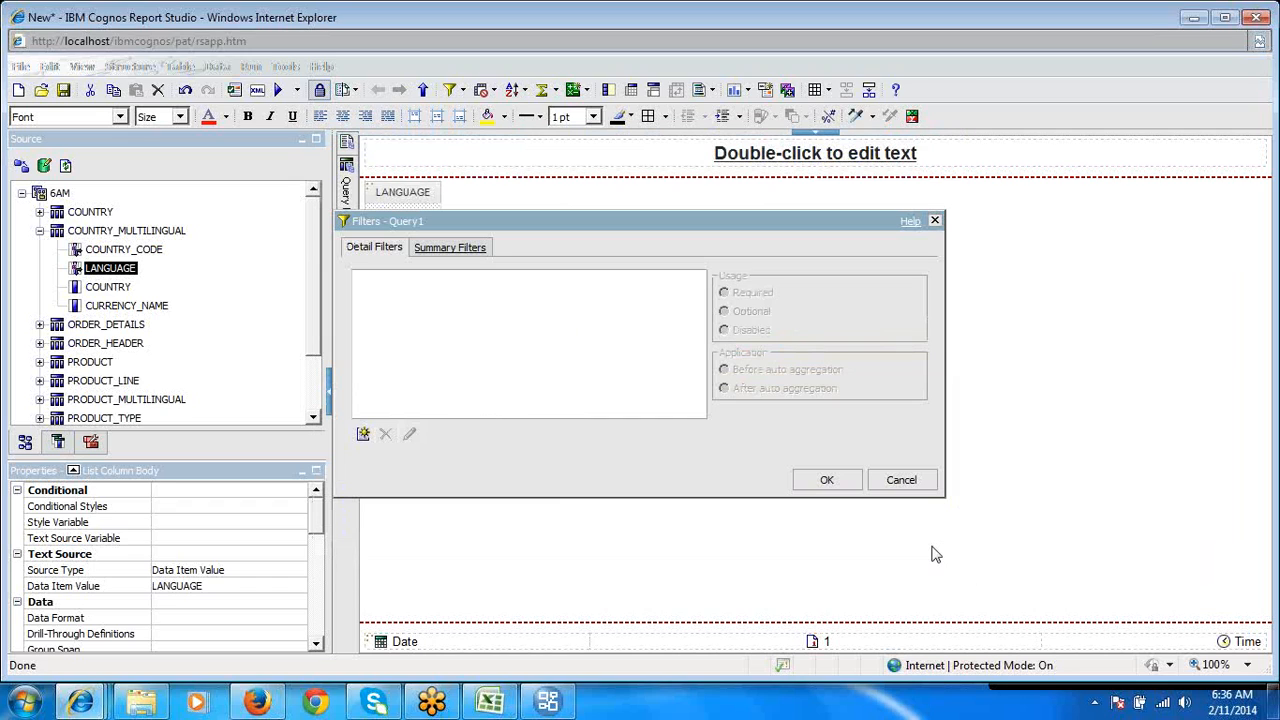
click(902, 481)
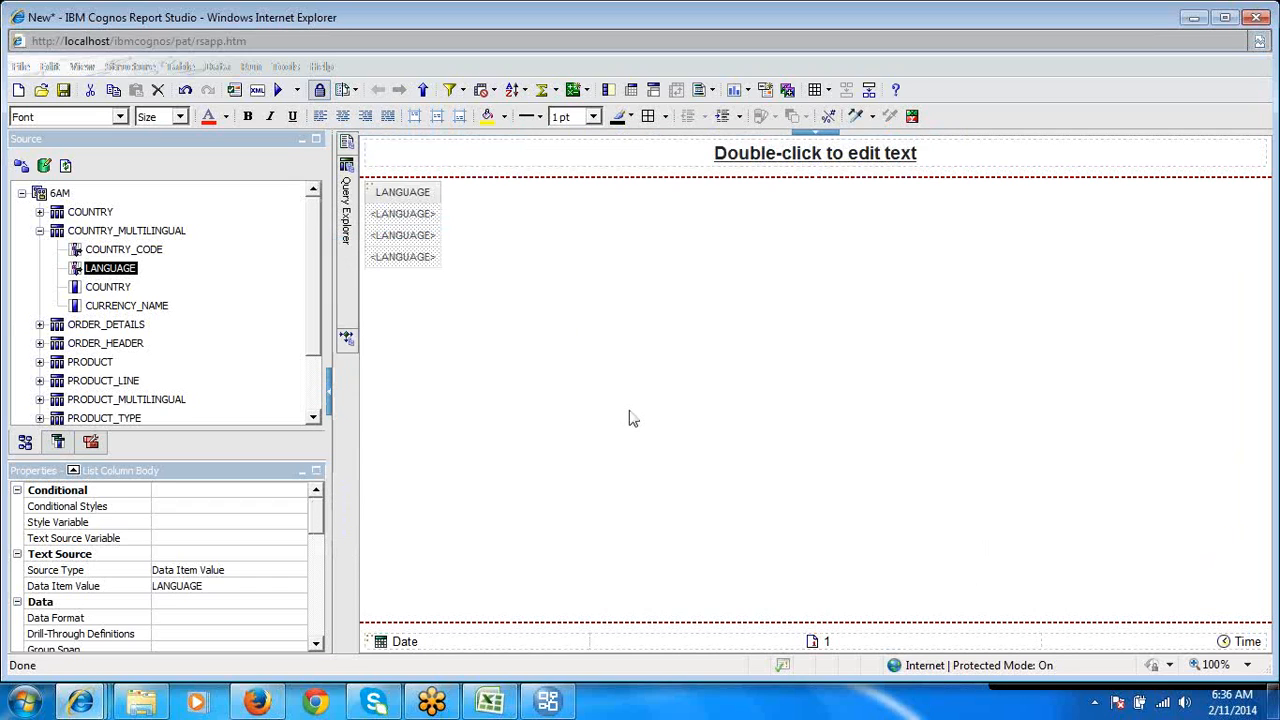
- Apply the stand-alone LANGUAGE filter from the 6AM package to the list's query
click(39, 231)
click(92, 418)
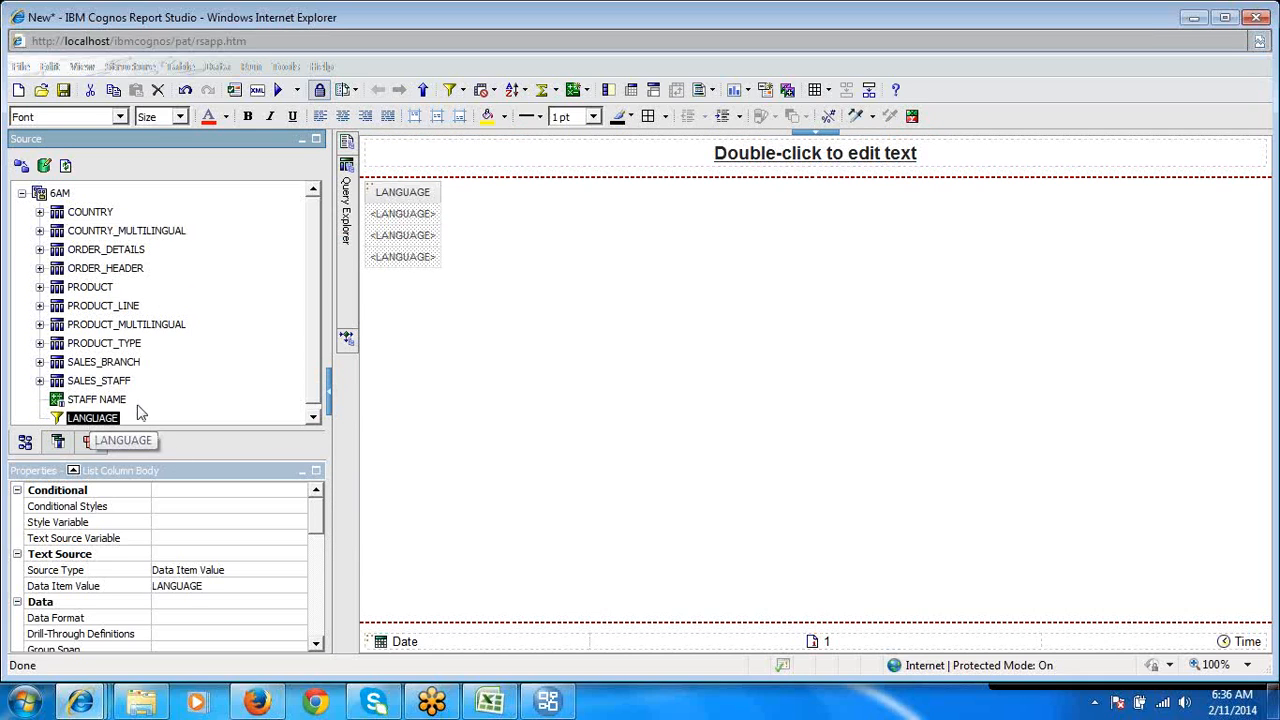
click(316, 420)
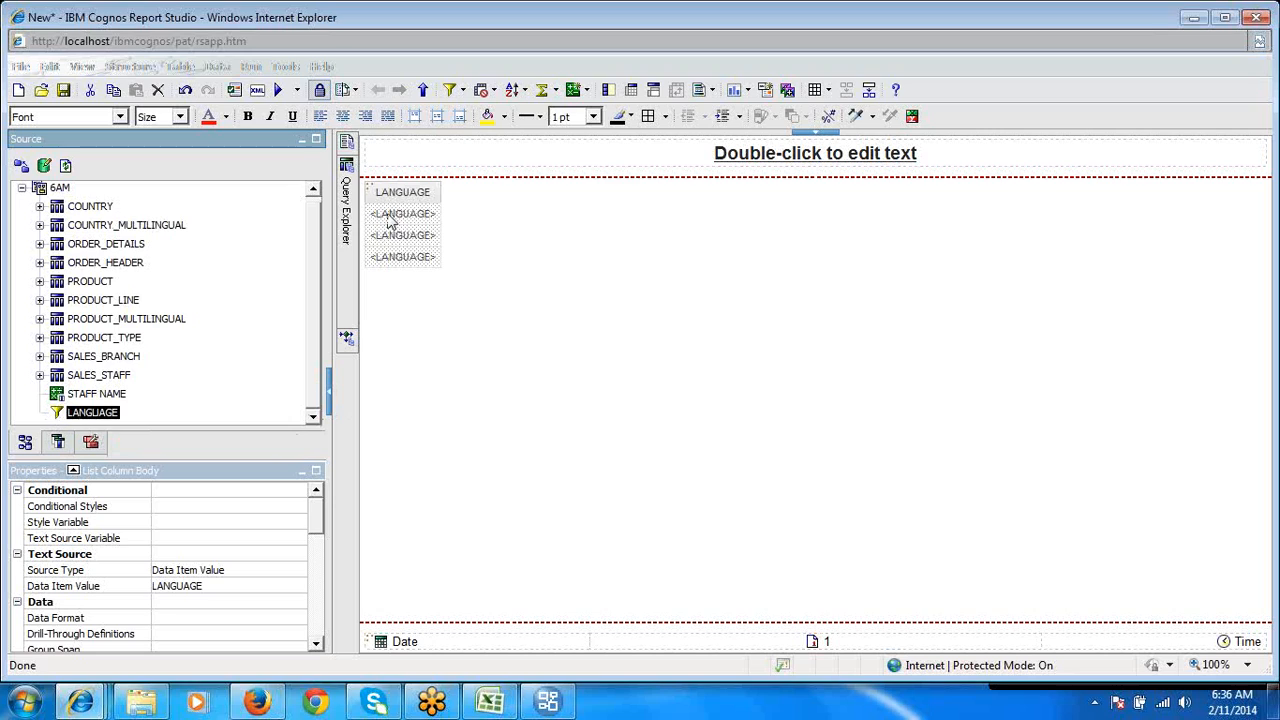
double_click(104, 413)
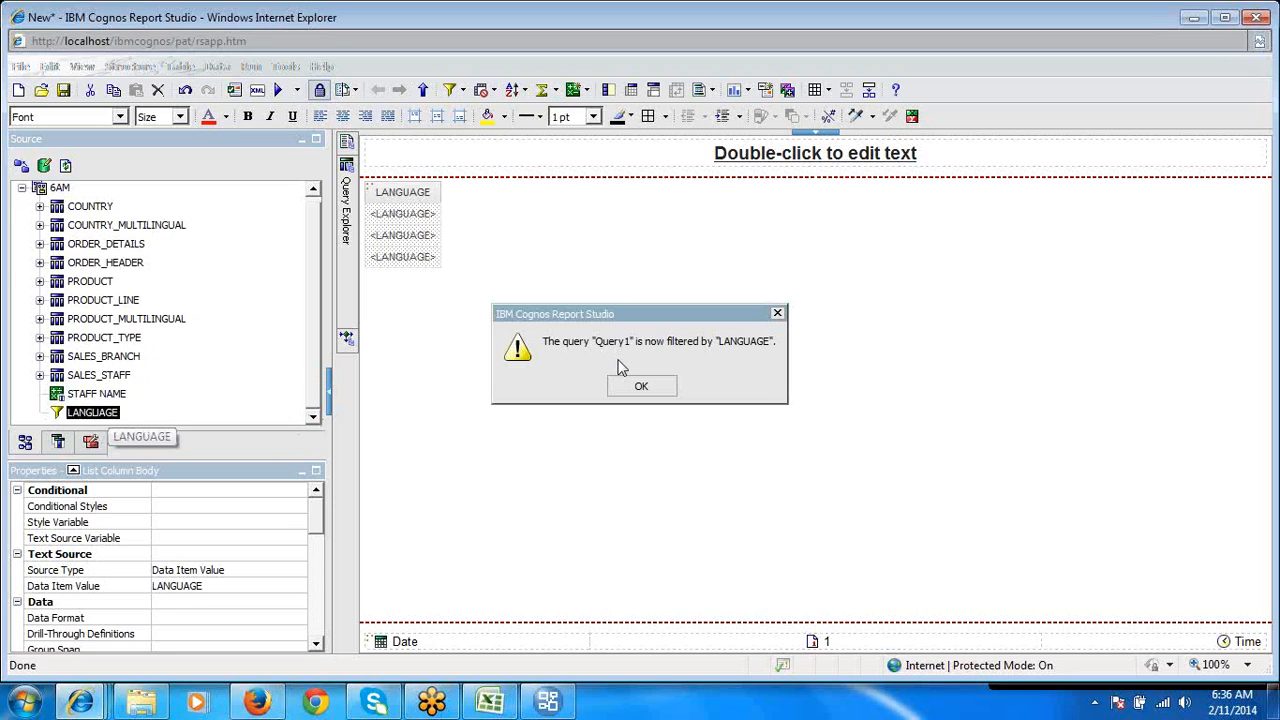
click(641, 387)
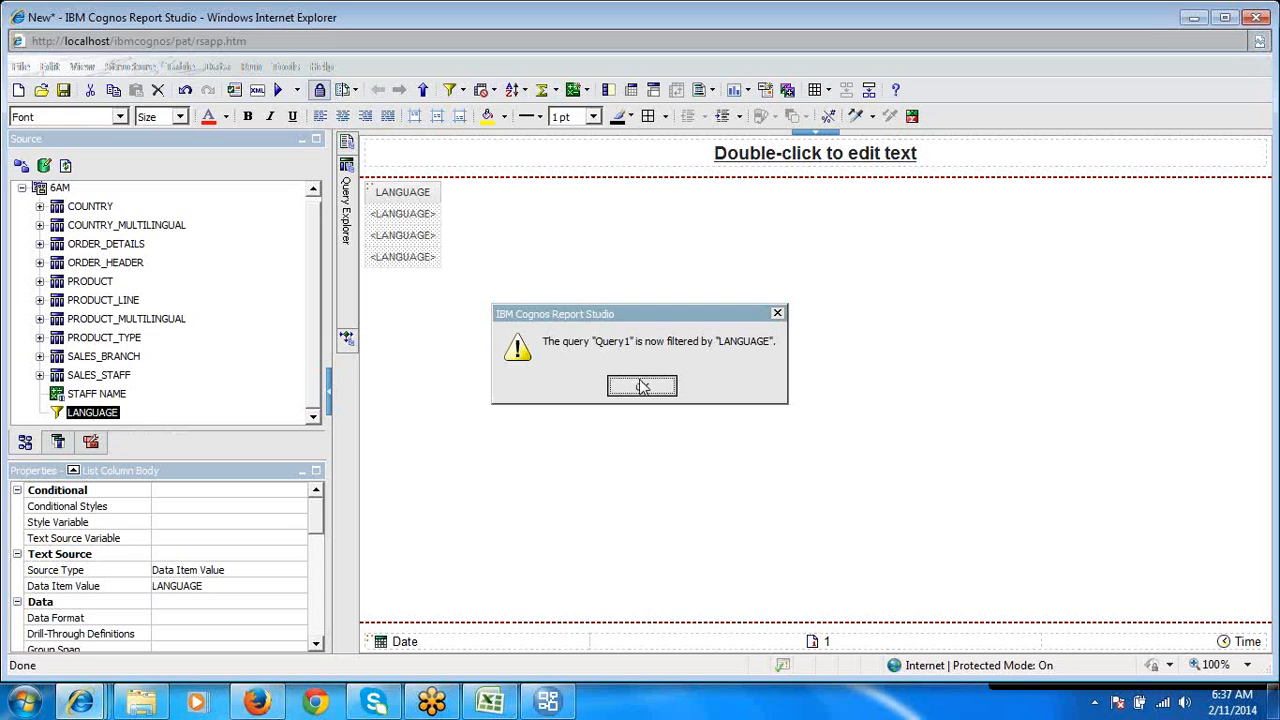
- Review the query's detail filters and run the report to check the LANGUAGE values it returns
click(461, 90)
click(486, 160)
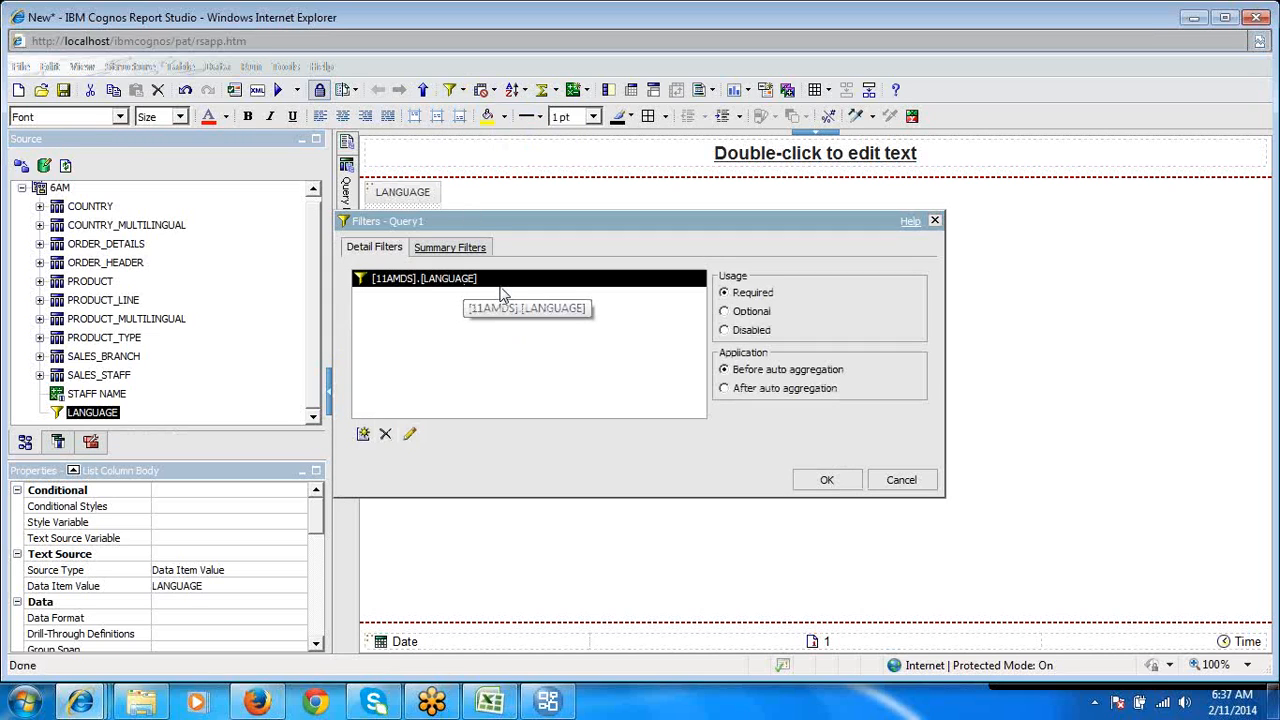
click(826, 480)
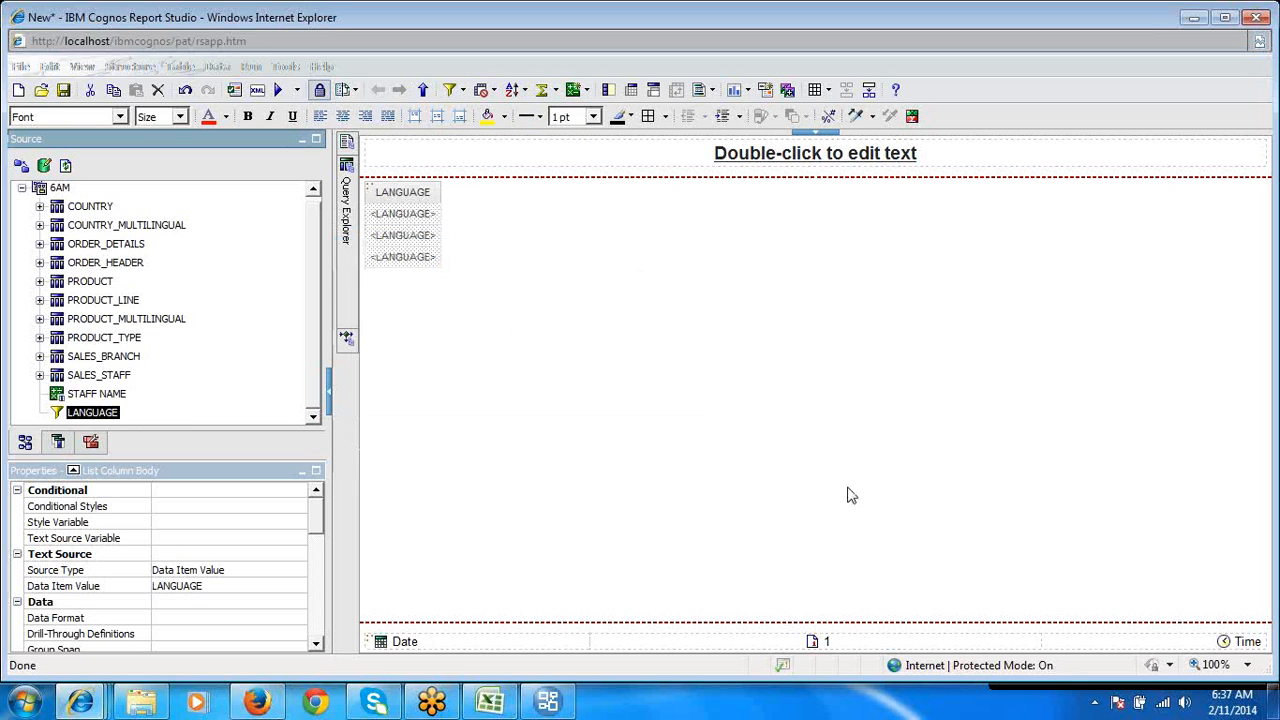
click(279, 91)
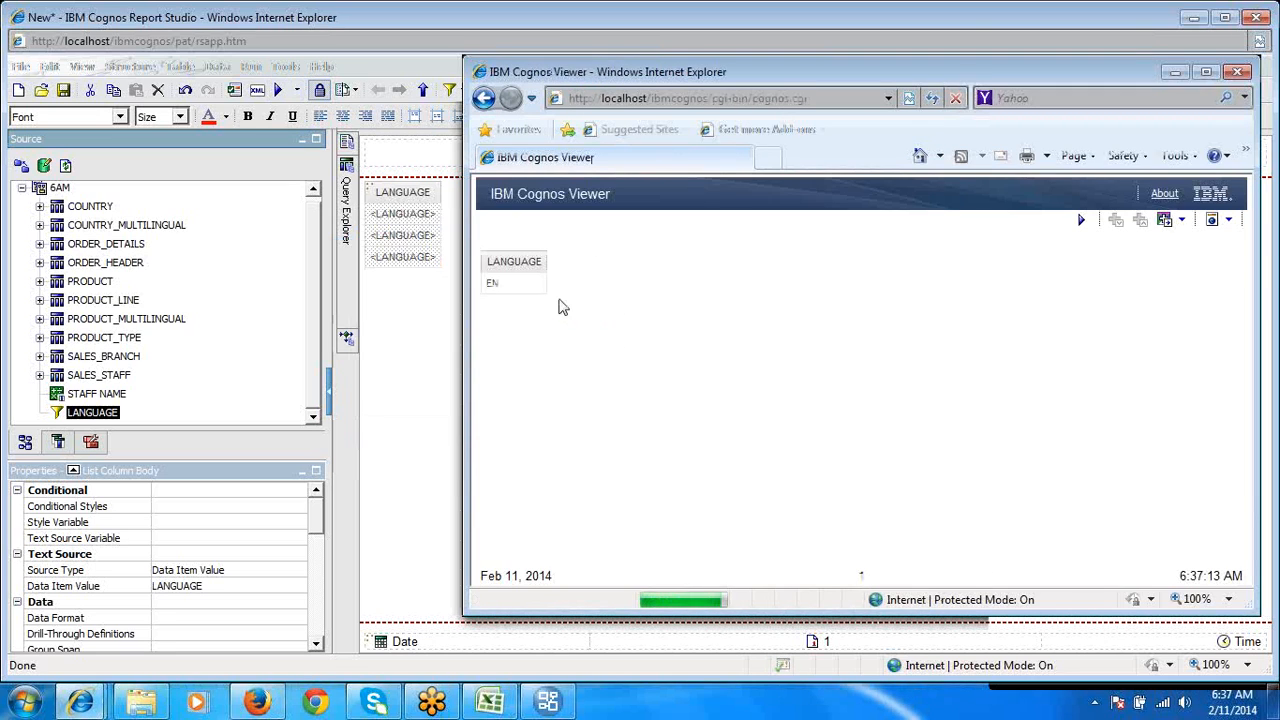
double_click(541, 290)
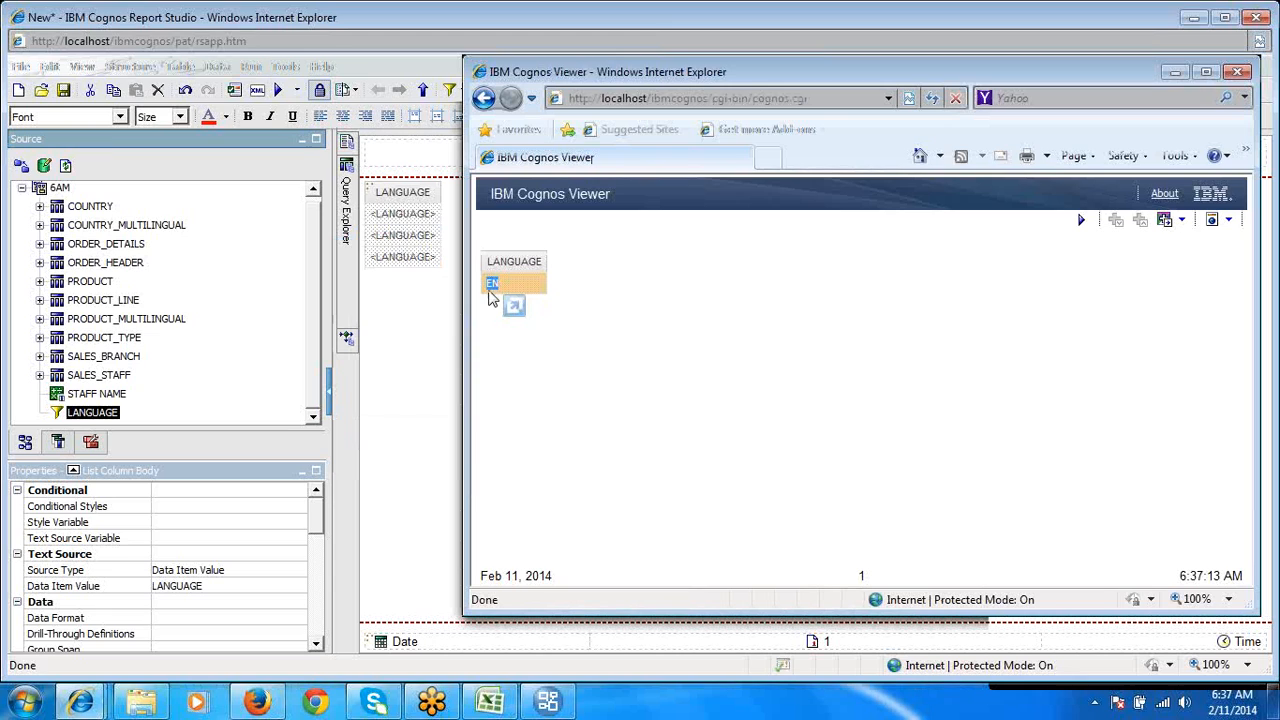
click(398, 243)
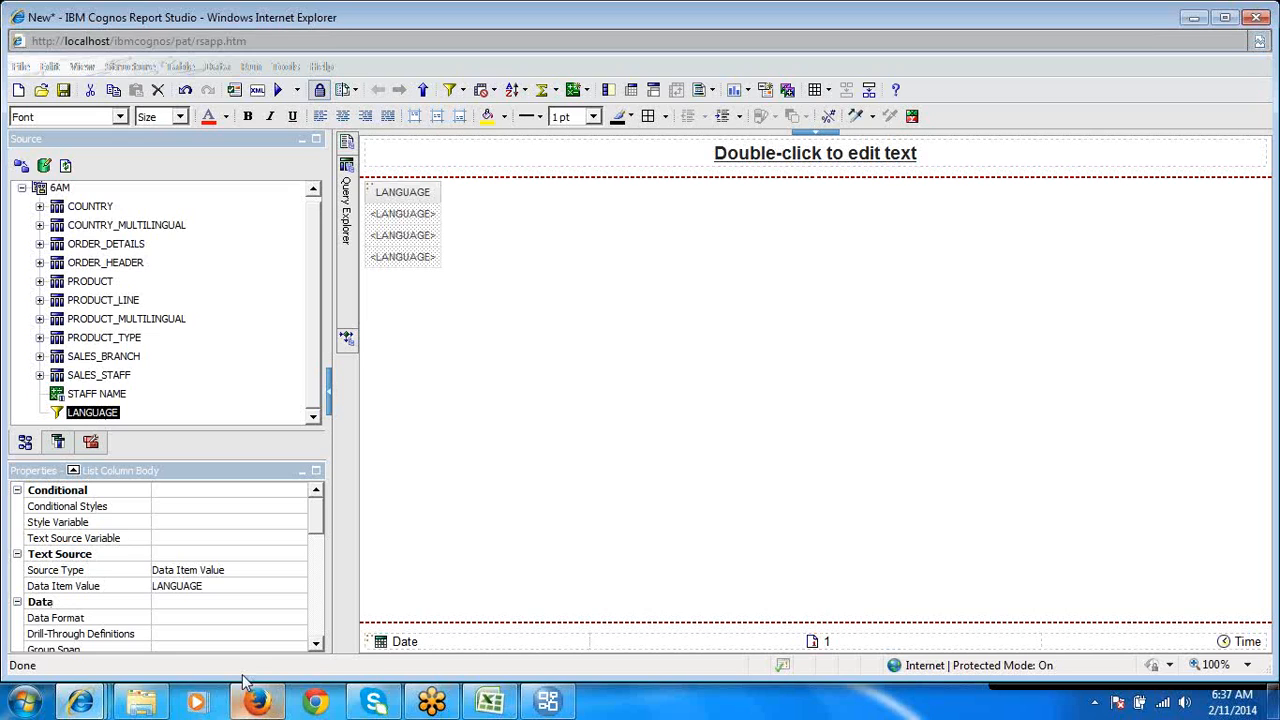
- Switch to the Filter_FM sheet in Excel and examine the notes on embedded filters
click(548, 703)
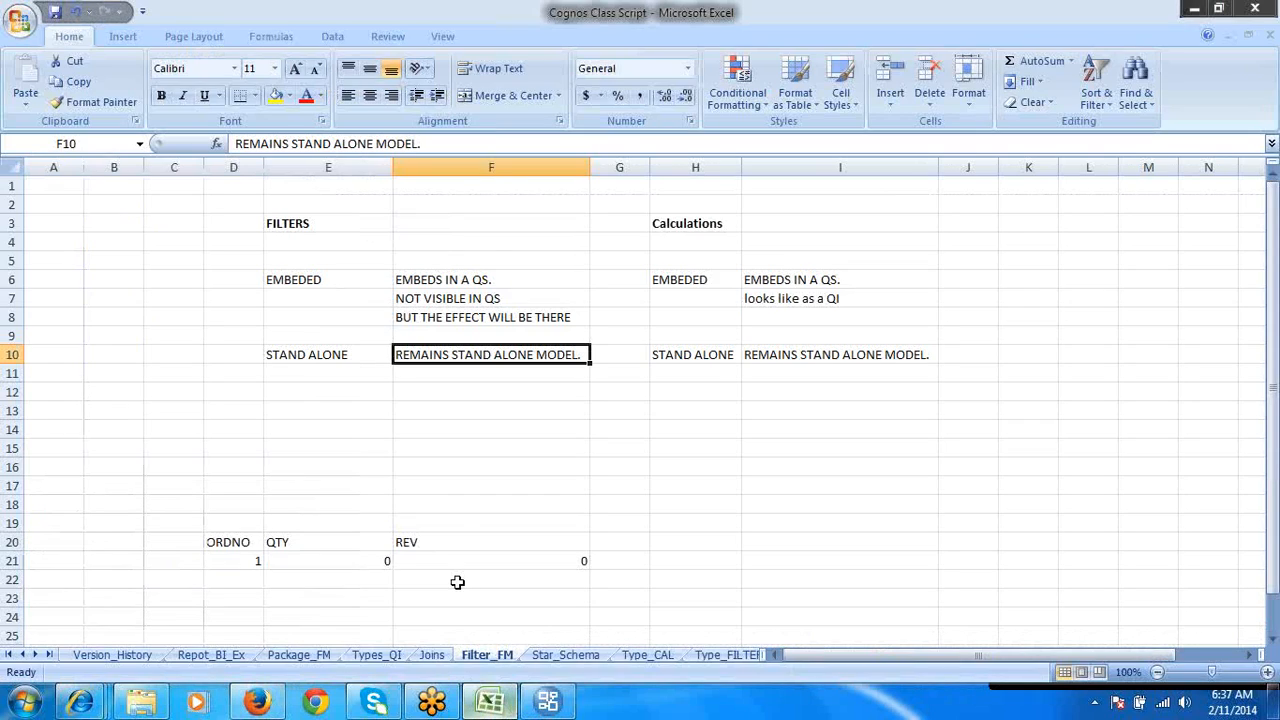
click(336, 471)
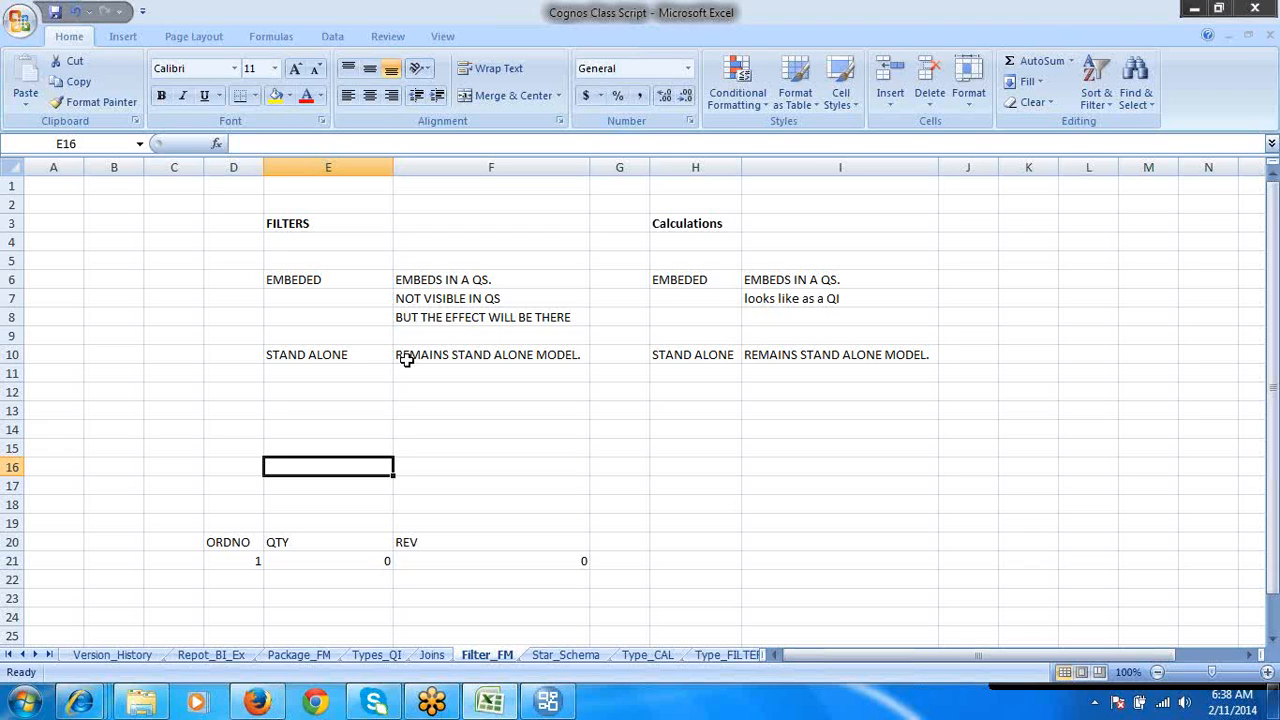
click(346, 281)
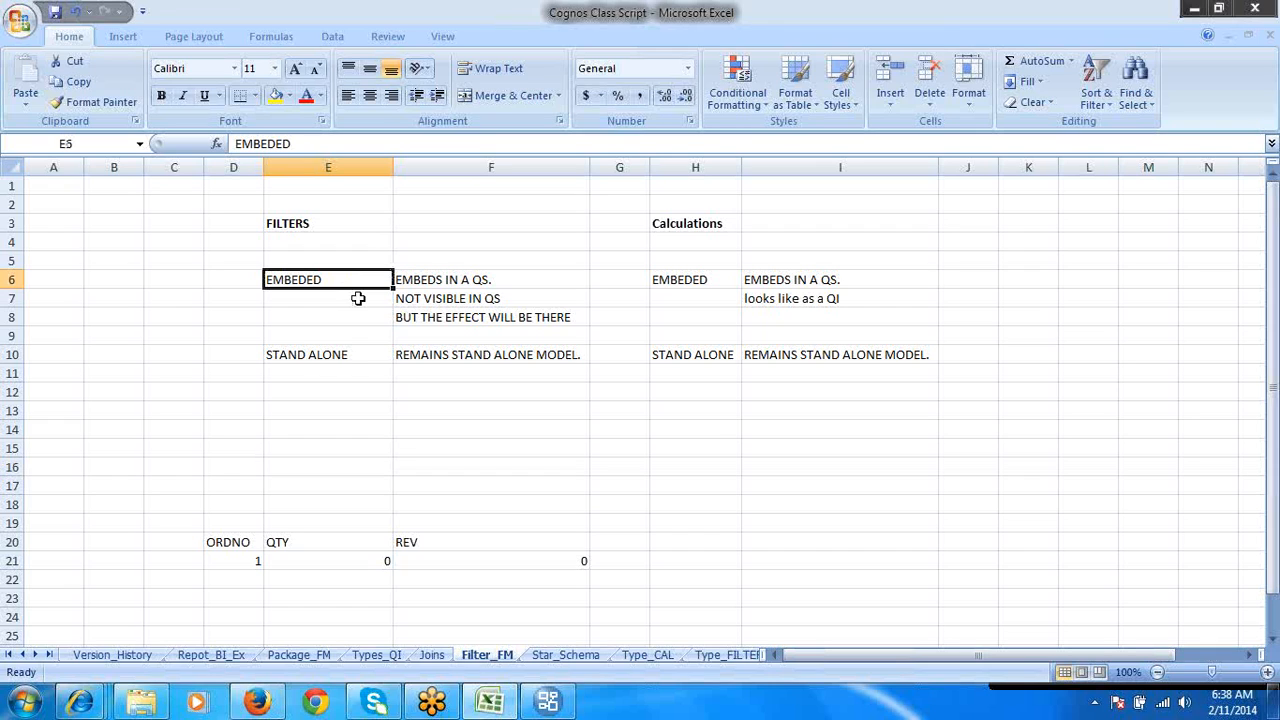
click(440, 318)
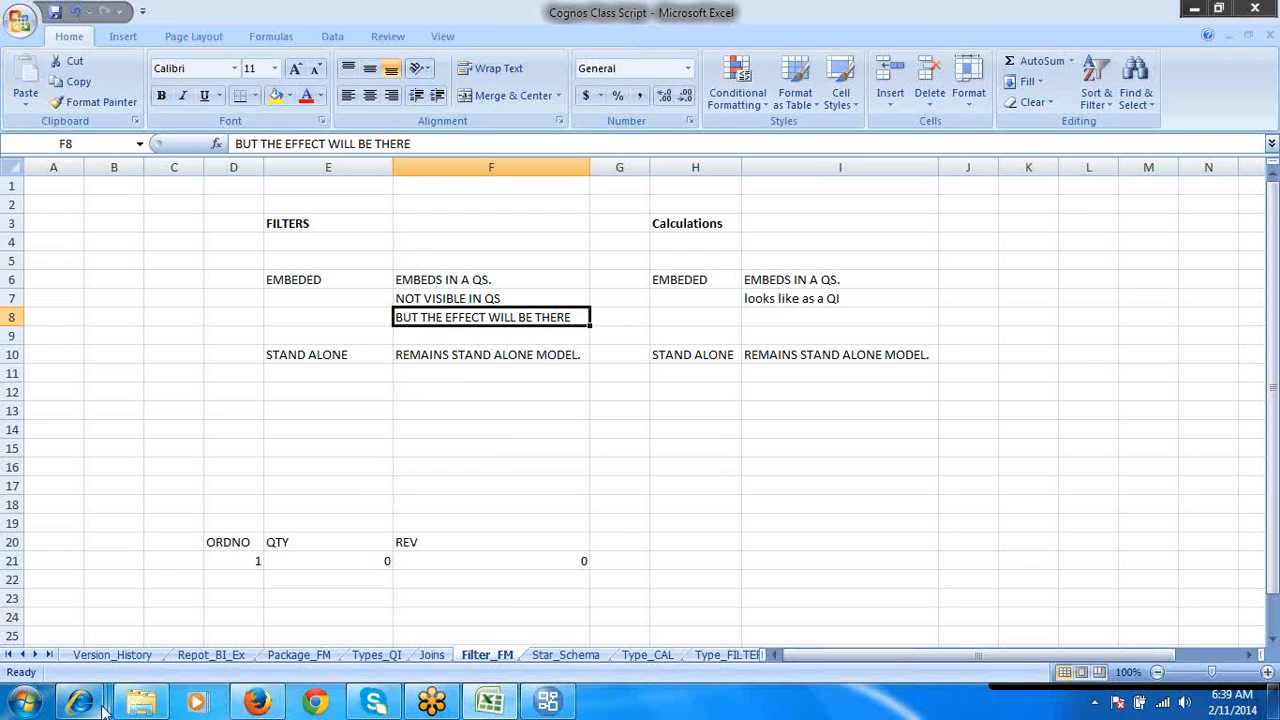
- View the LANGUAGE filter in Report Studio's package tree, and return to Excel to examine the stand-alone filter and embedded calculation notes
mouse_move(104, 708)
click(276, 602)
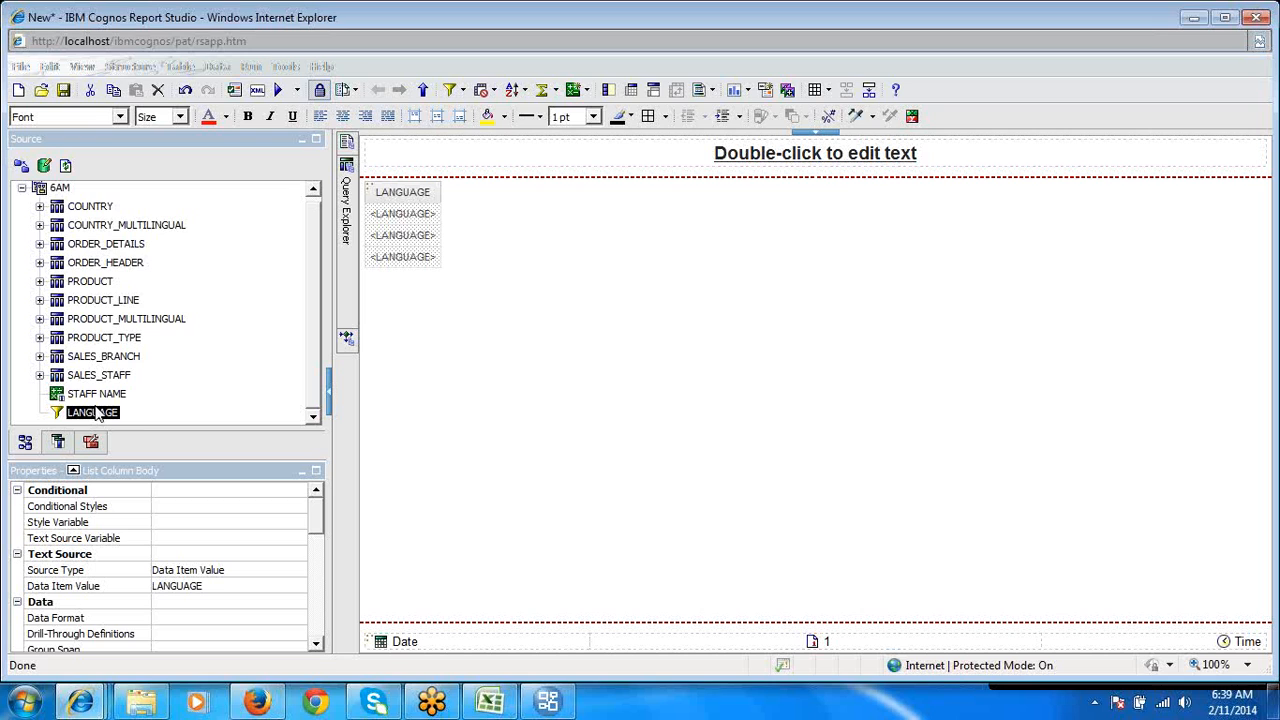
click(492, 702)
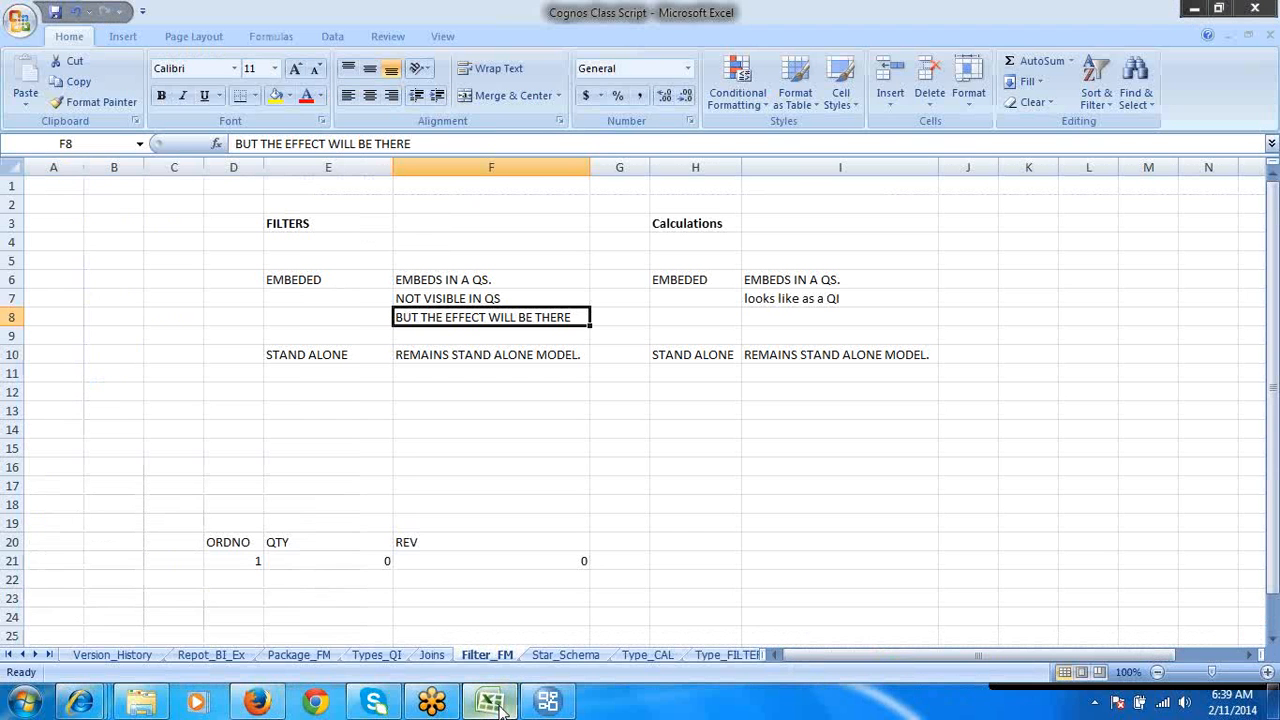
click(358, 355)
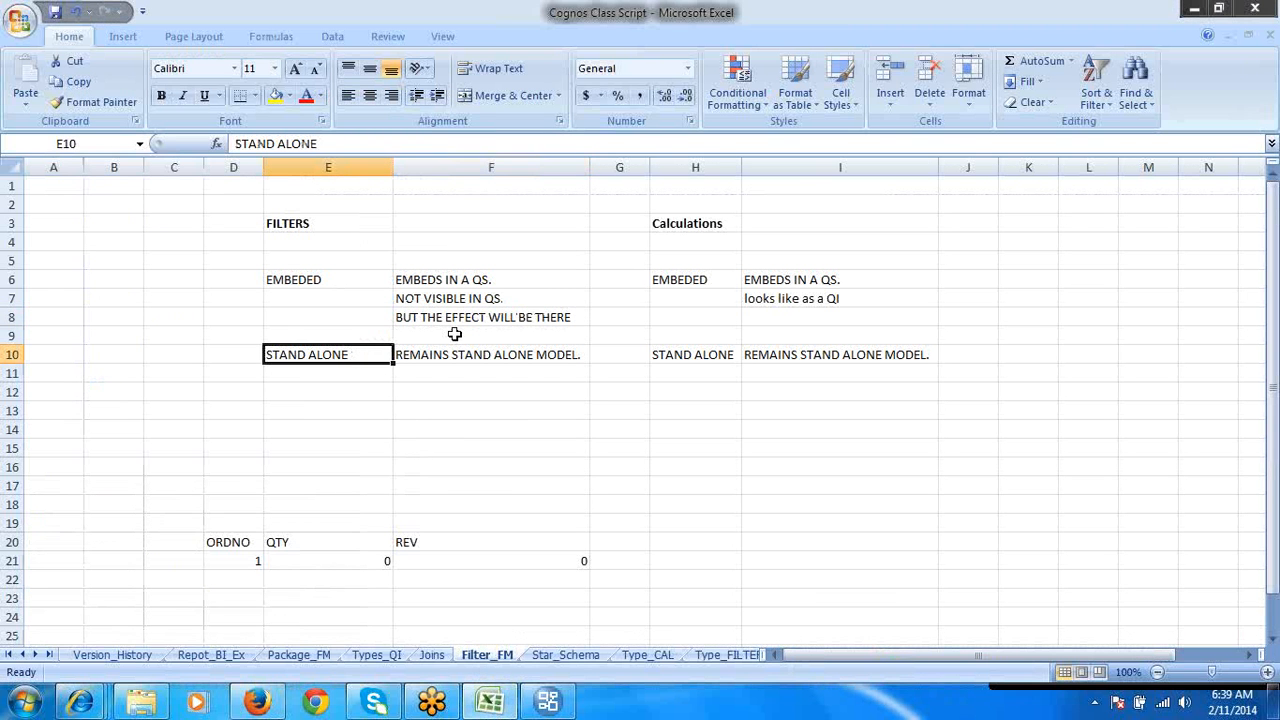
click(728, 279)
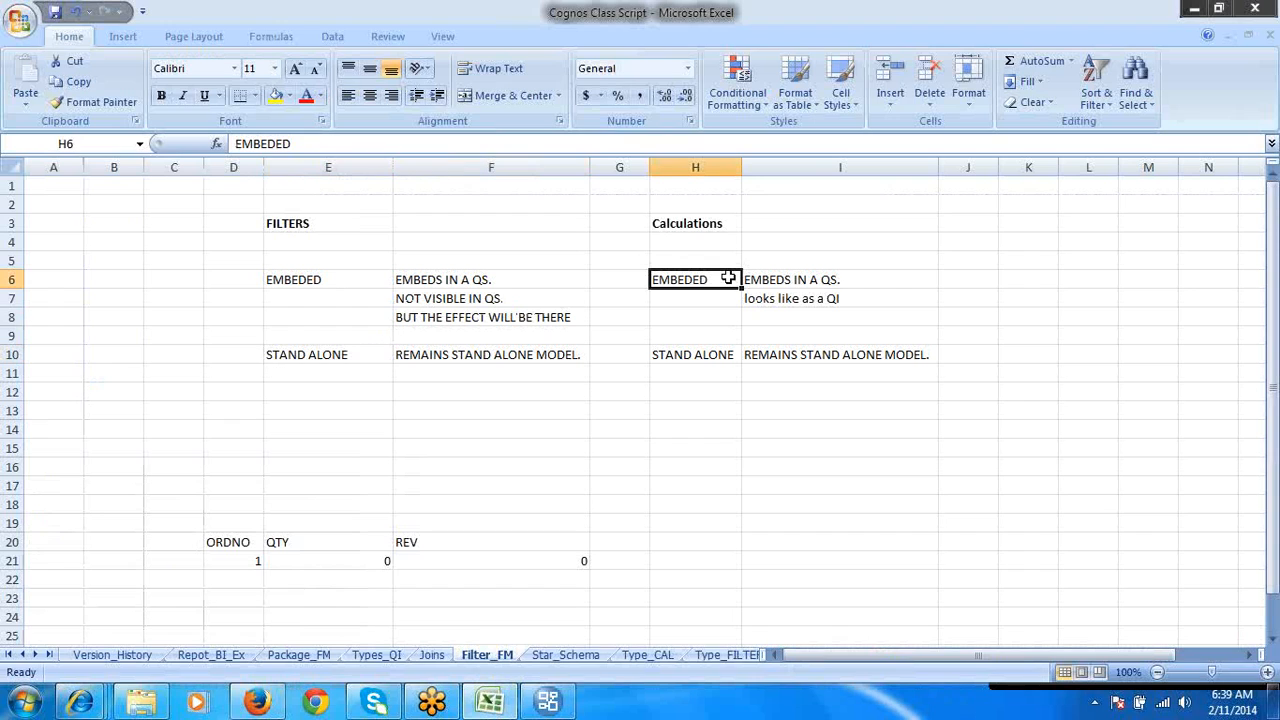
- Examine the embedded and stand-alone entries listed under filters and calculations on the Filter_FM sheet
drag(728, 279, 740, 362)
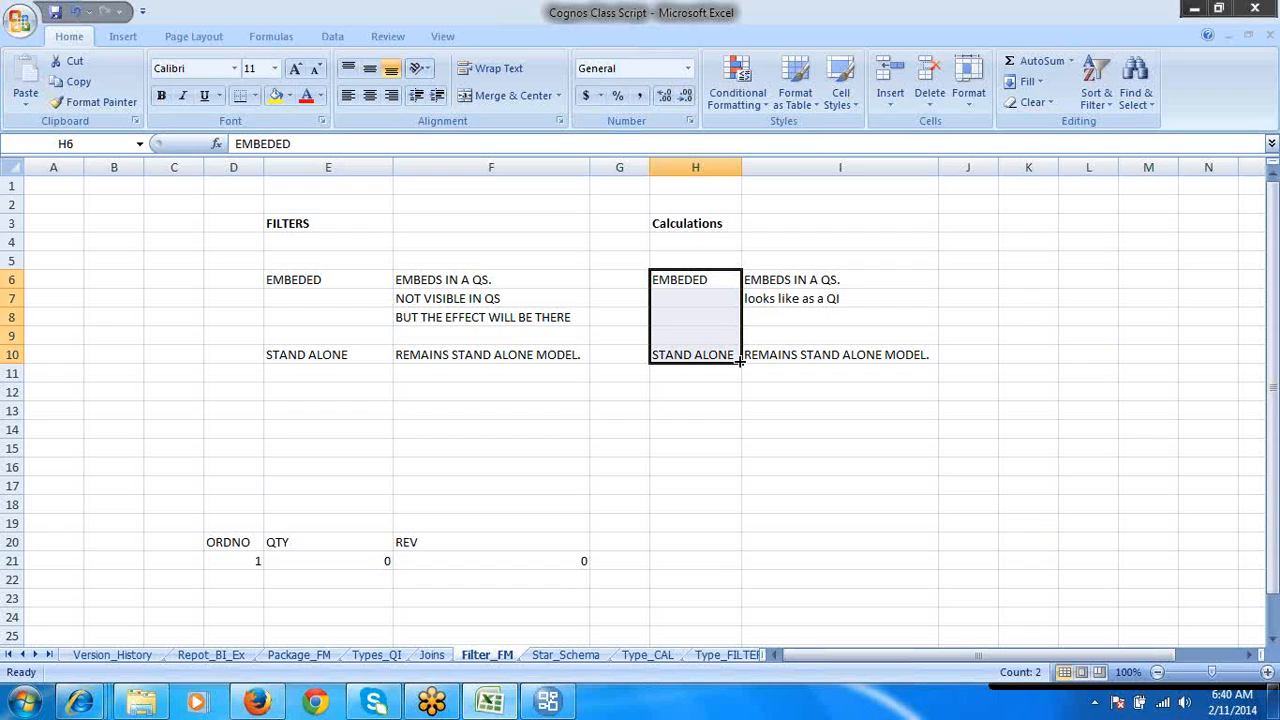
click(343, 292)
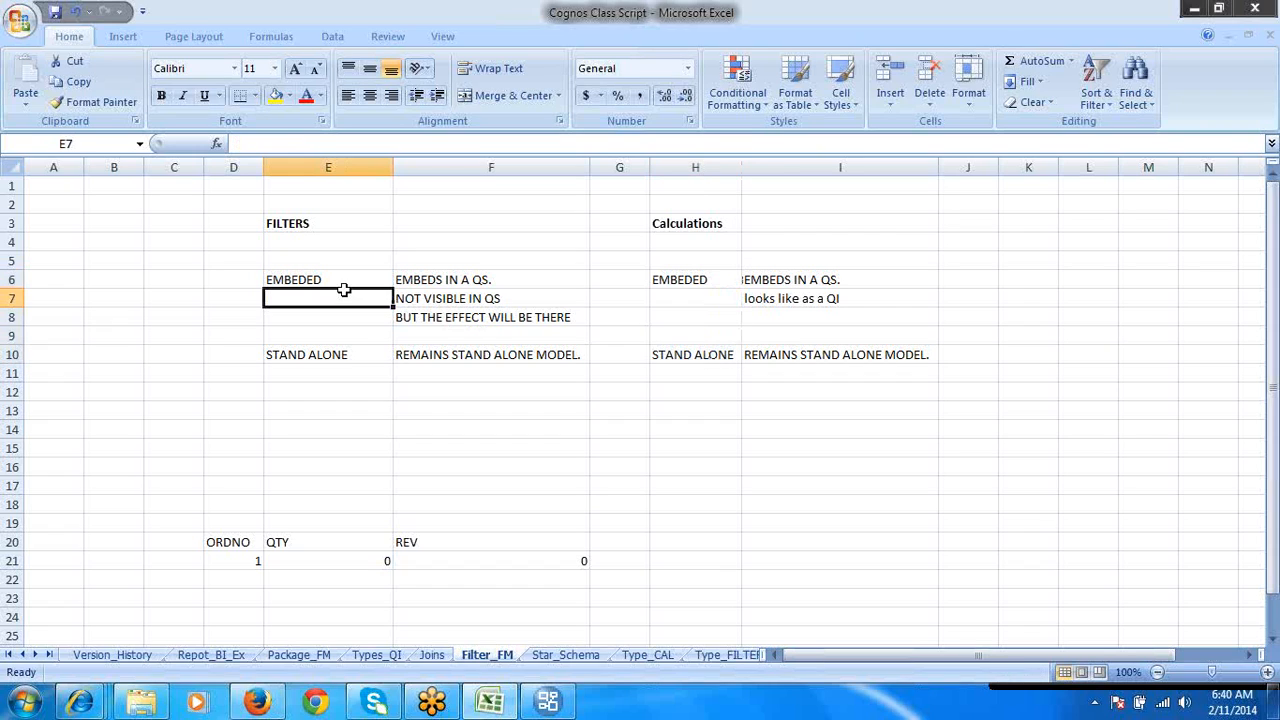
click(339, 279)
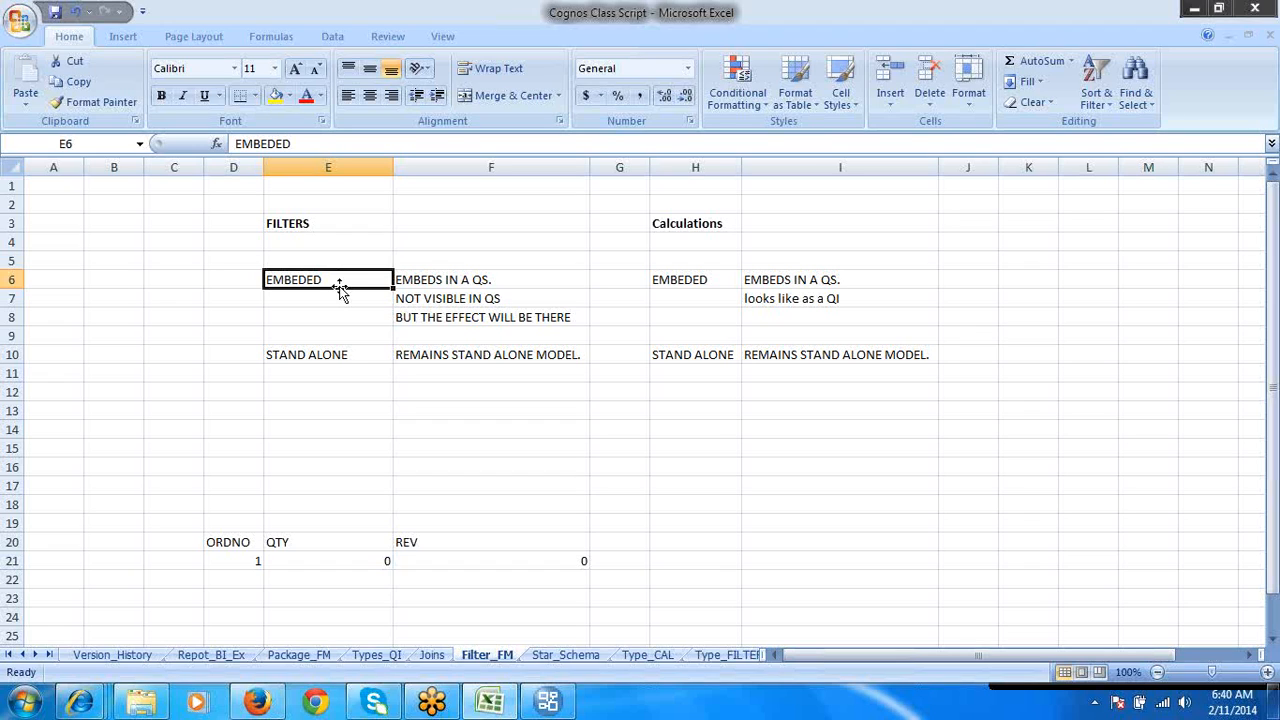
click(353, 370)
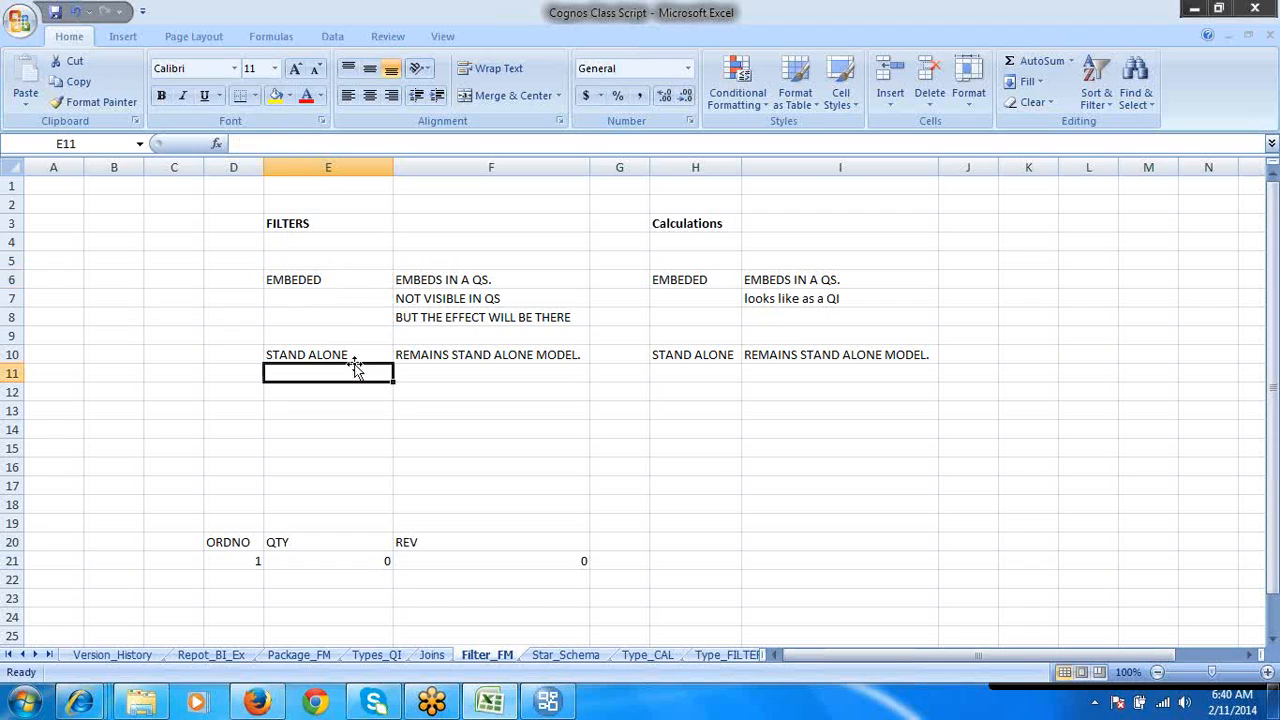
click(352, 354)
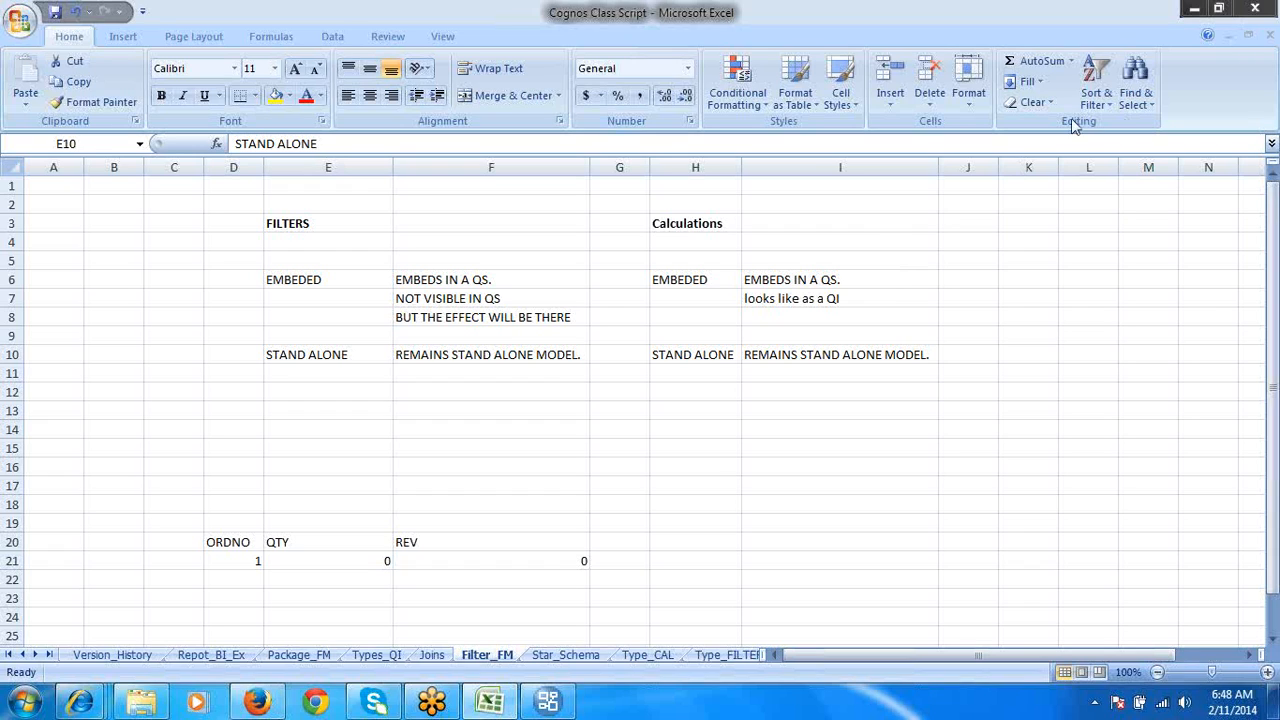
- Close the Cognos Class Script workbook without saving it and switch to Framework Manager
click(1255, 9)
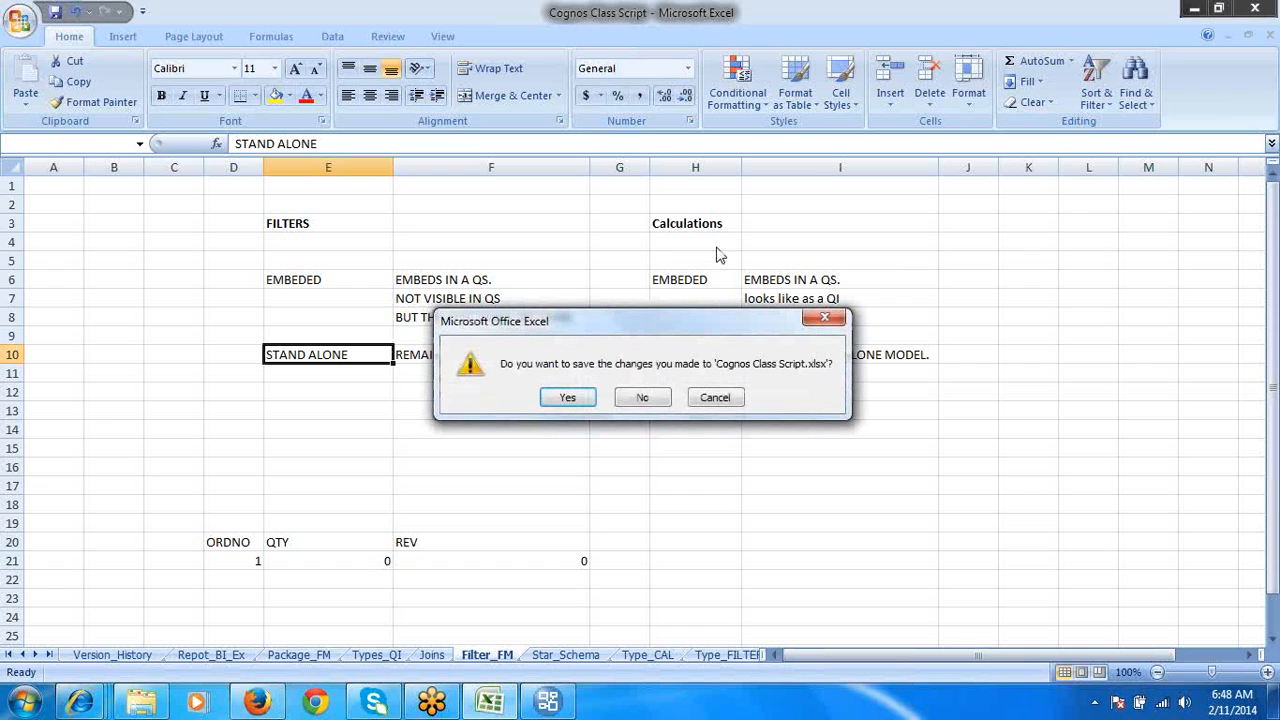
click(646, 397)
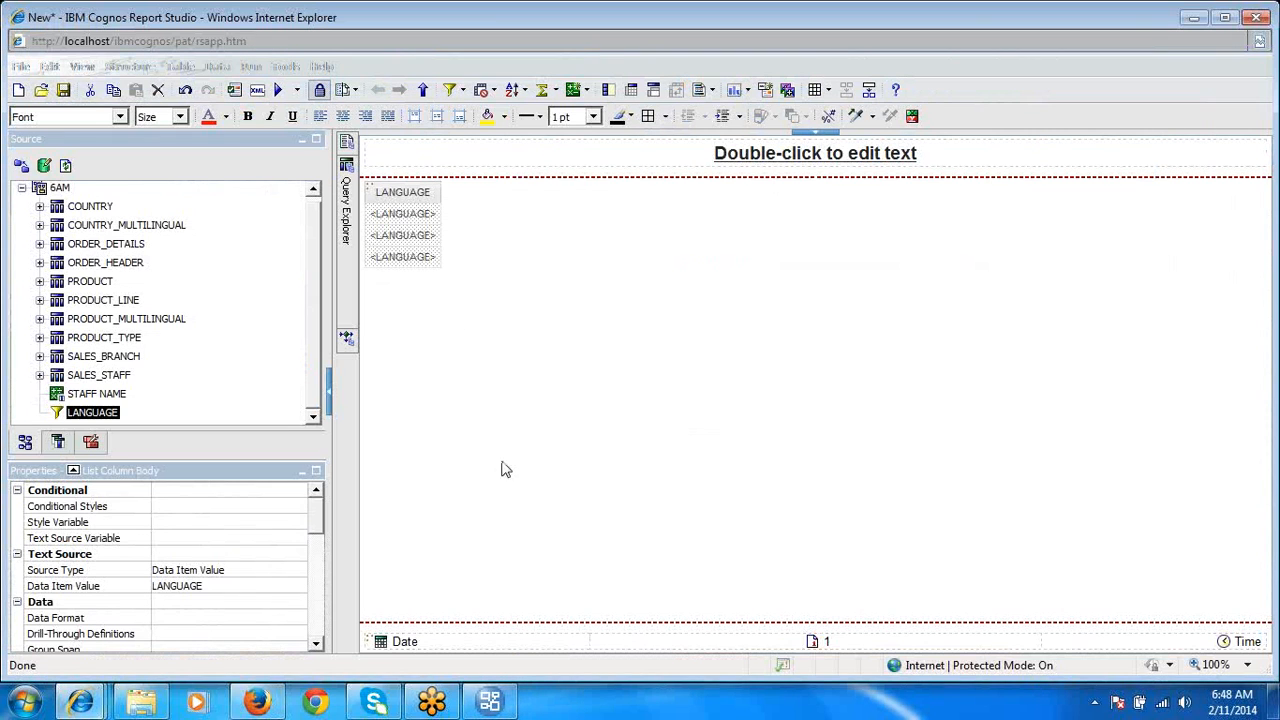
click(470, 706)
- Embed a filter in the COUNTRY_MULTILINGUAL query subject with the expression [11AMDS].[COUNTRY_MULTILINGUAL].[LANGUAGE] ='EN'
click(145, 164)
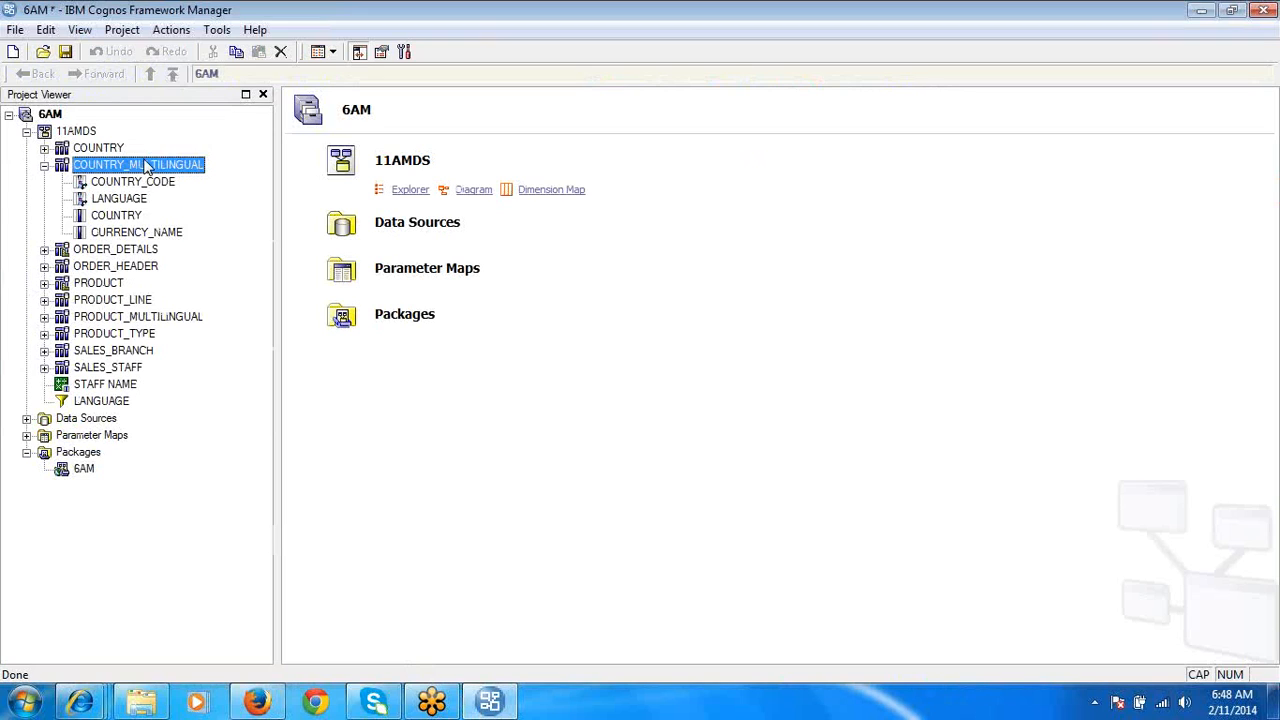
click(145, 162)
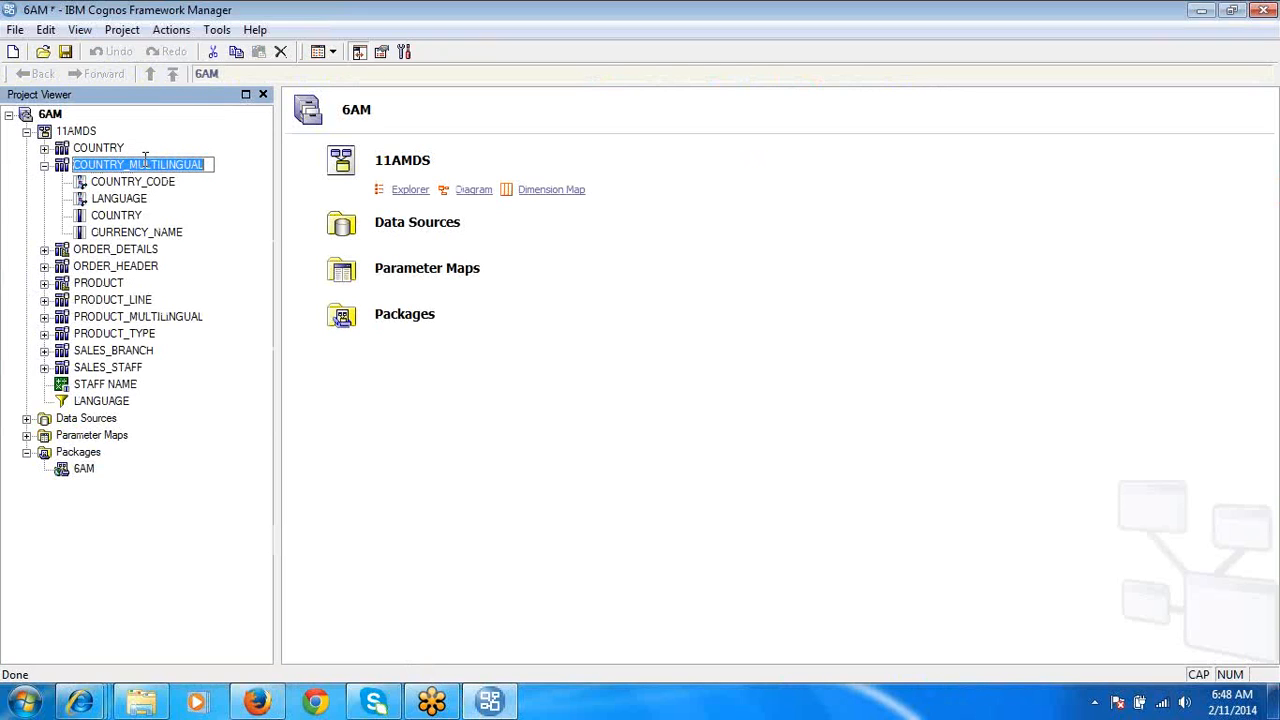
double_click(62, 166)
click(258, 50)
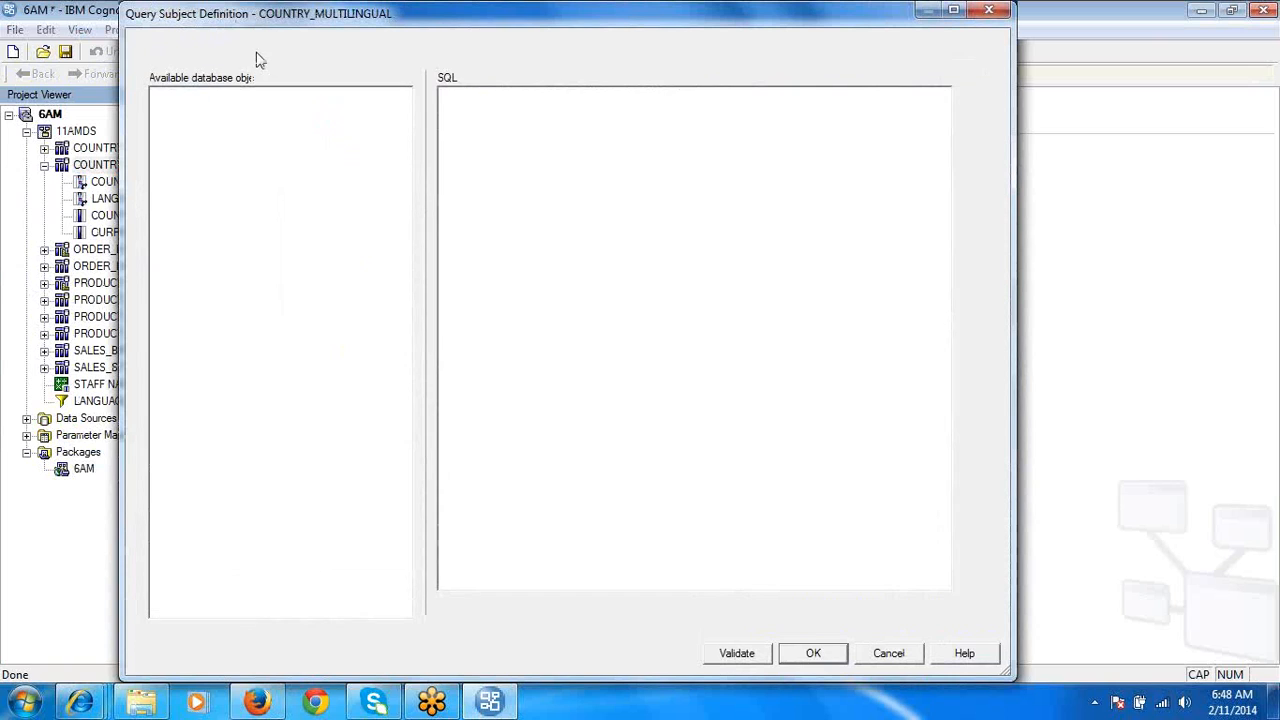
click(840, 612)
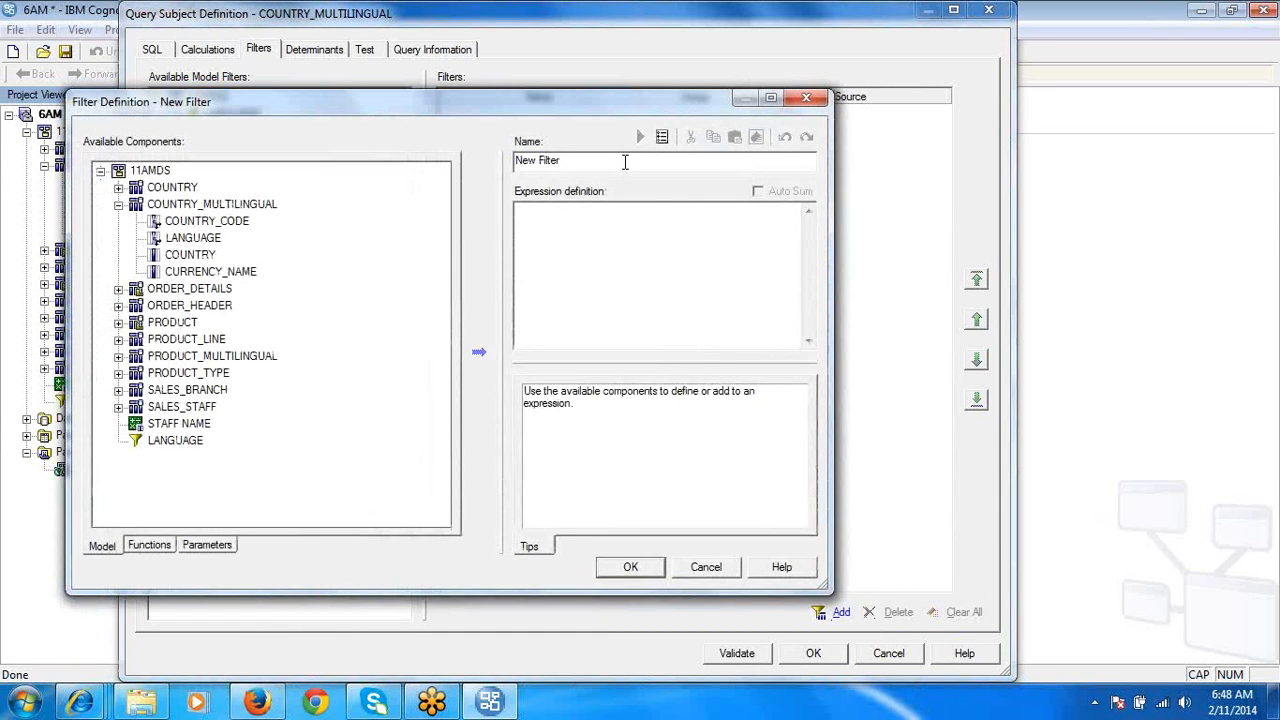
double_click(626, 160)
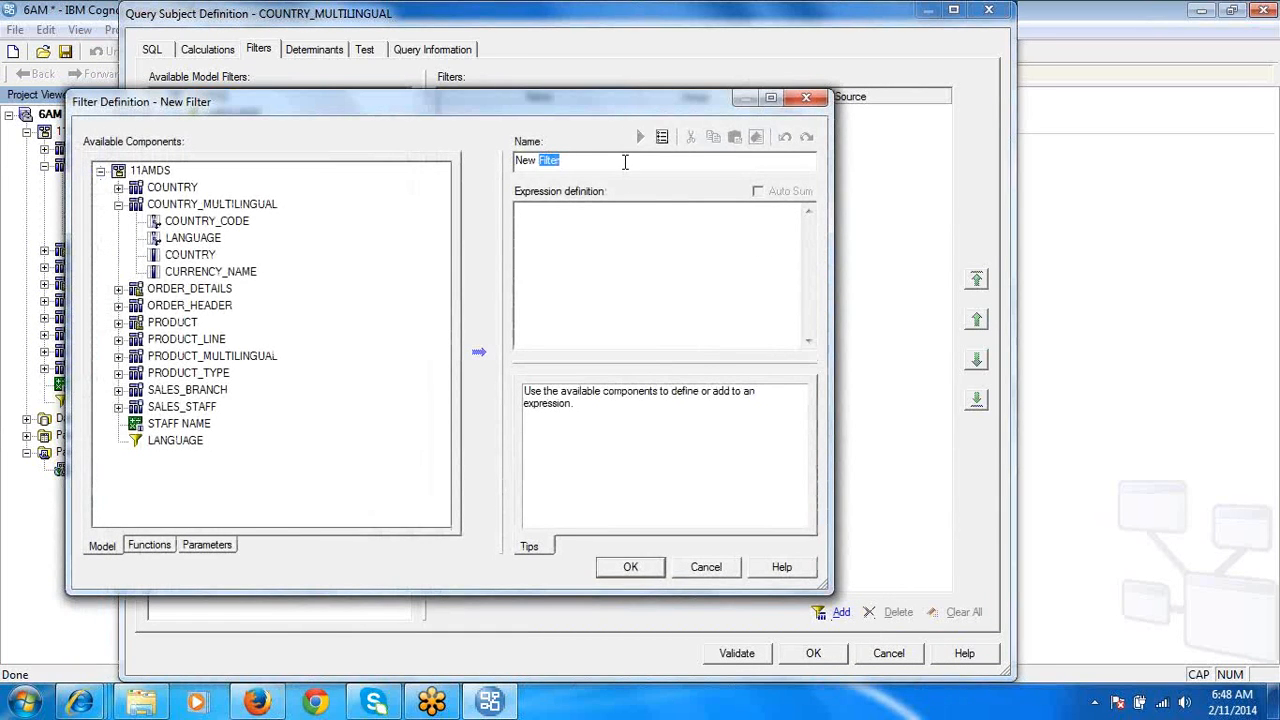
click(585, 265)
double_click(198, 237)
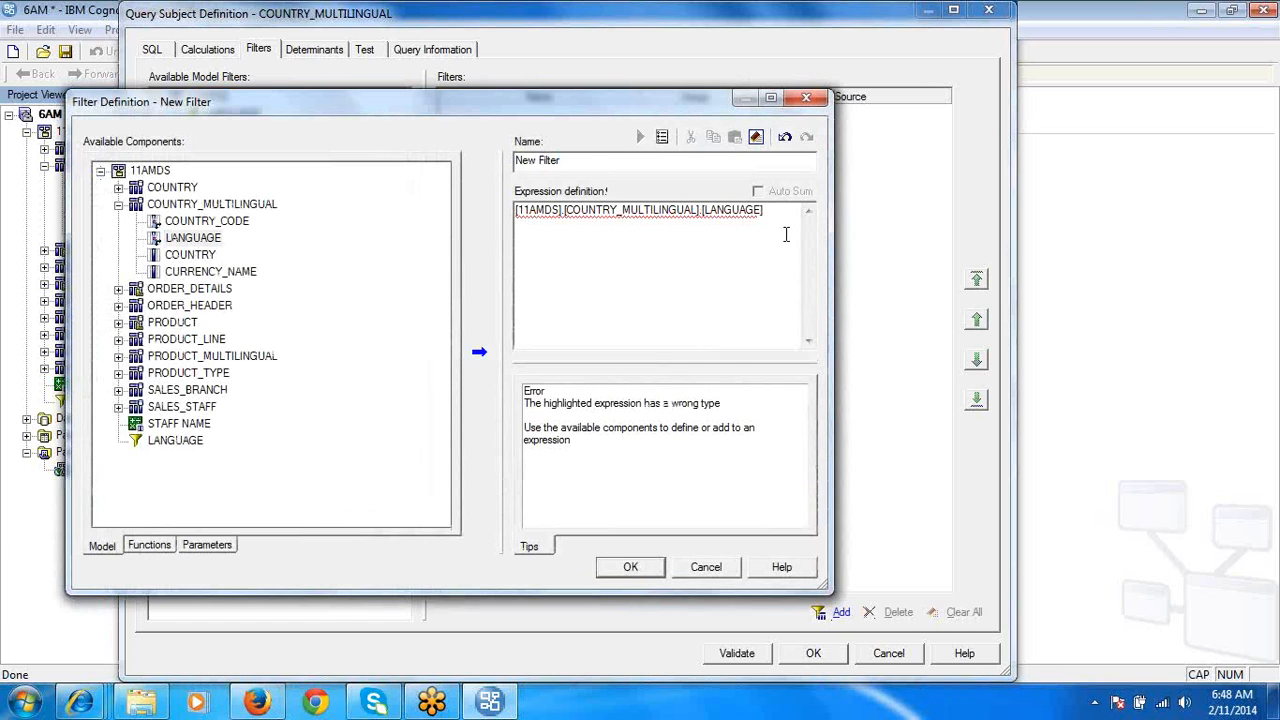
text(='EN')
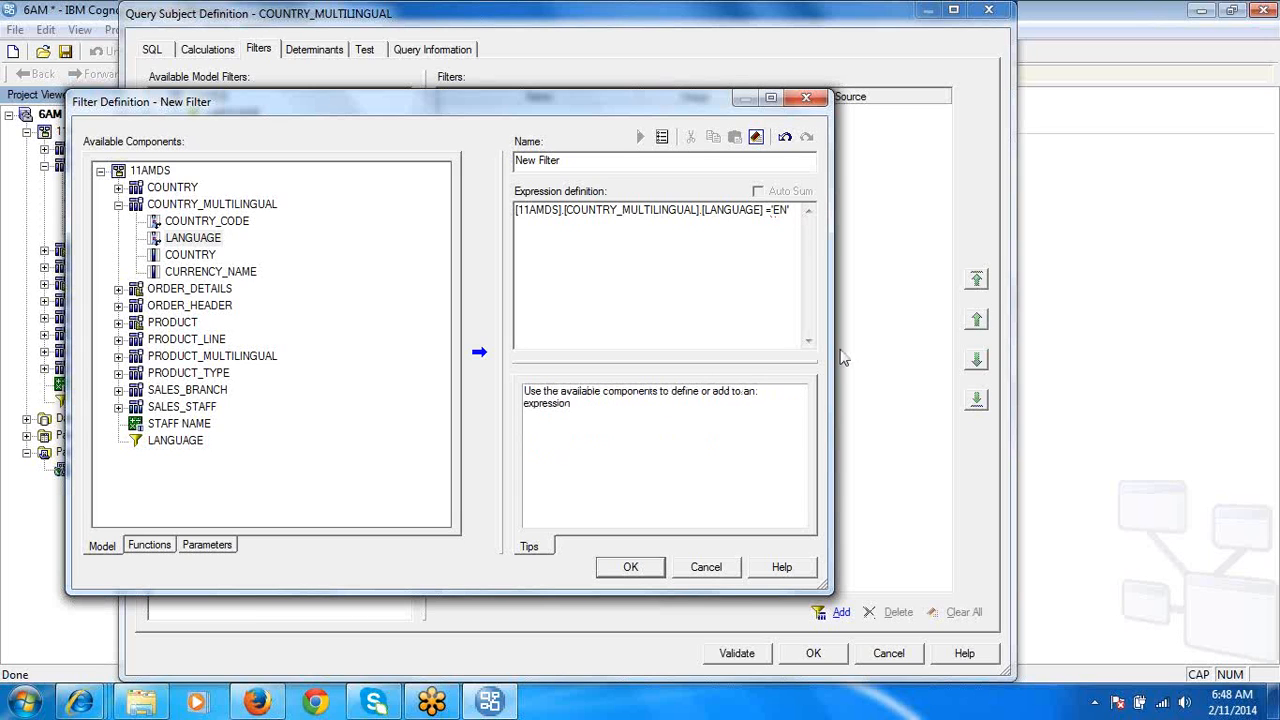
click(652, 567)
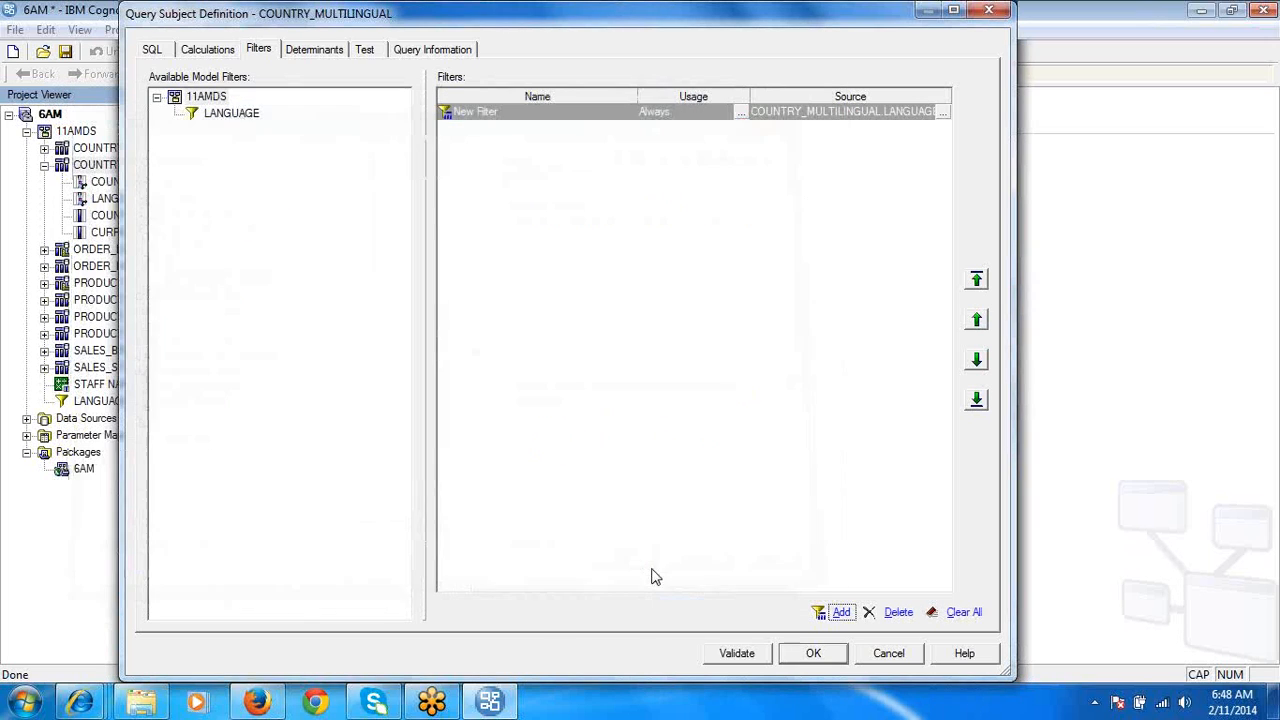
click(812, 653)
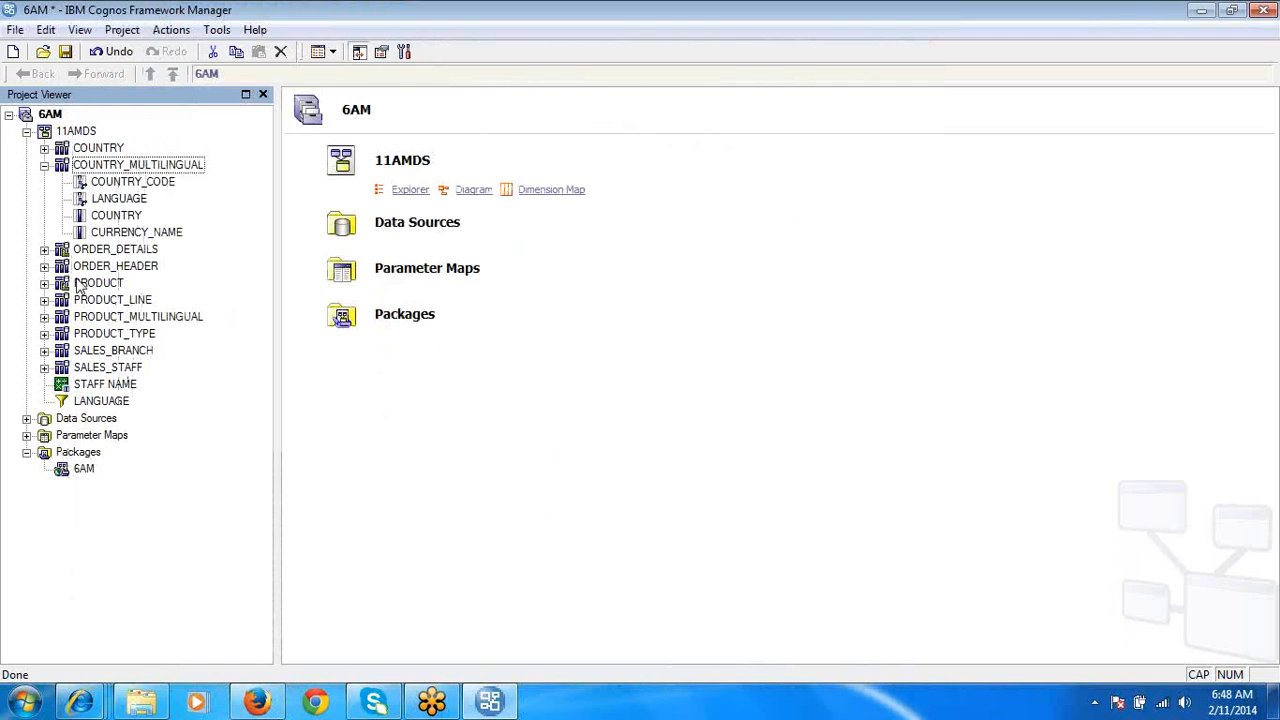
- Test a sample of the PRODUCT_MULTILINGUAL query subject and check its LANGUAGE column
right_click(115, 319)
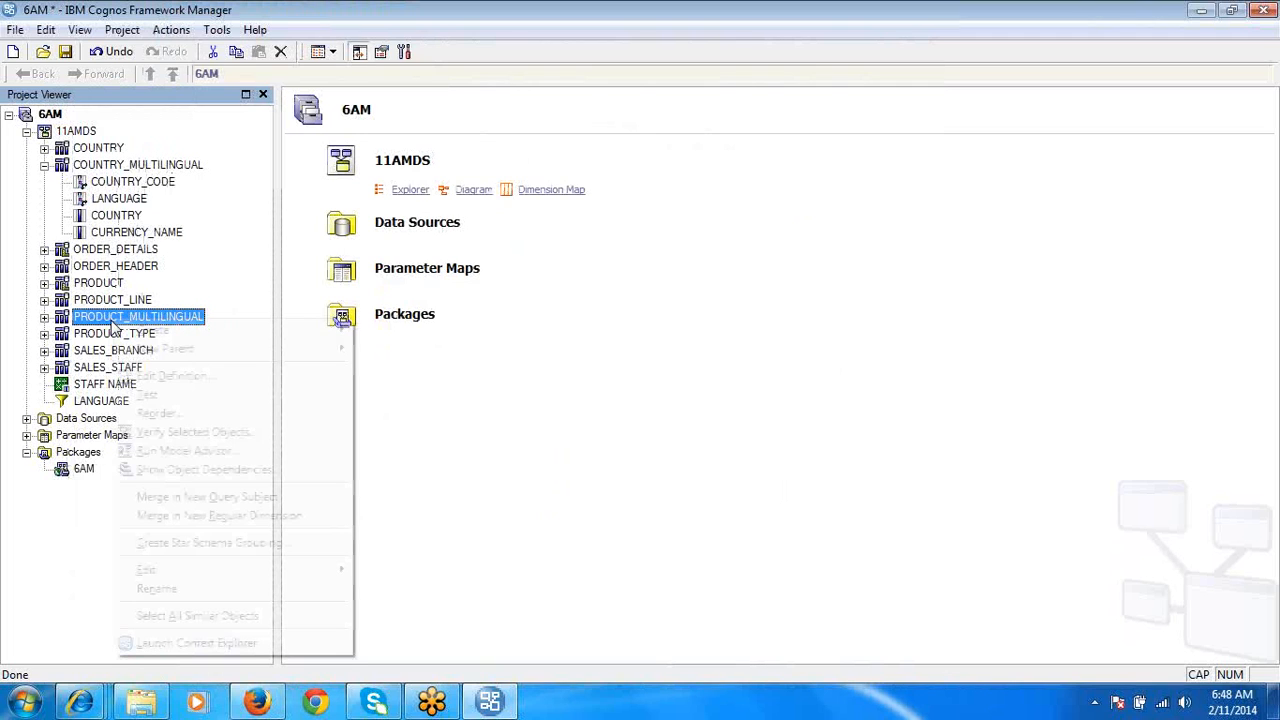
click(181, 397)
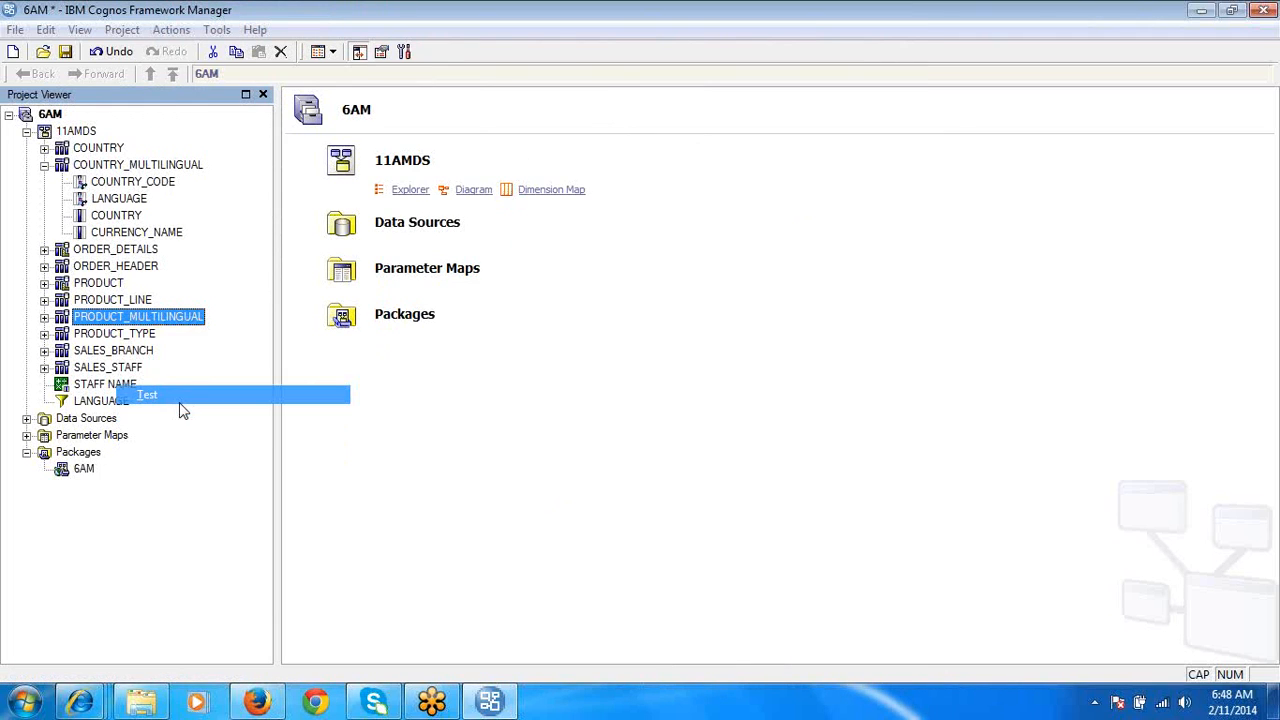
click(737, 477)
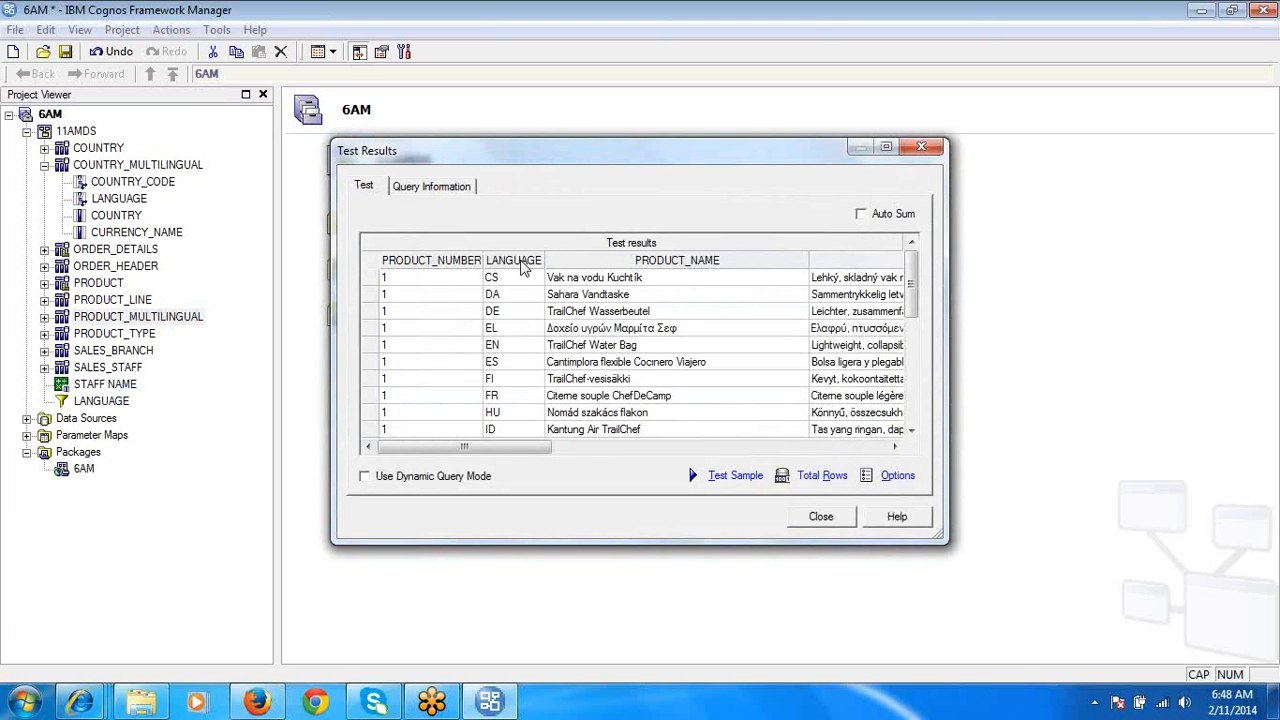
click(520, 262)
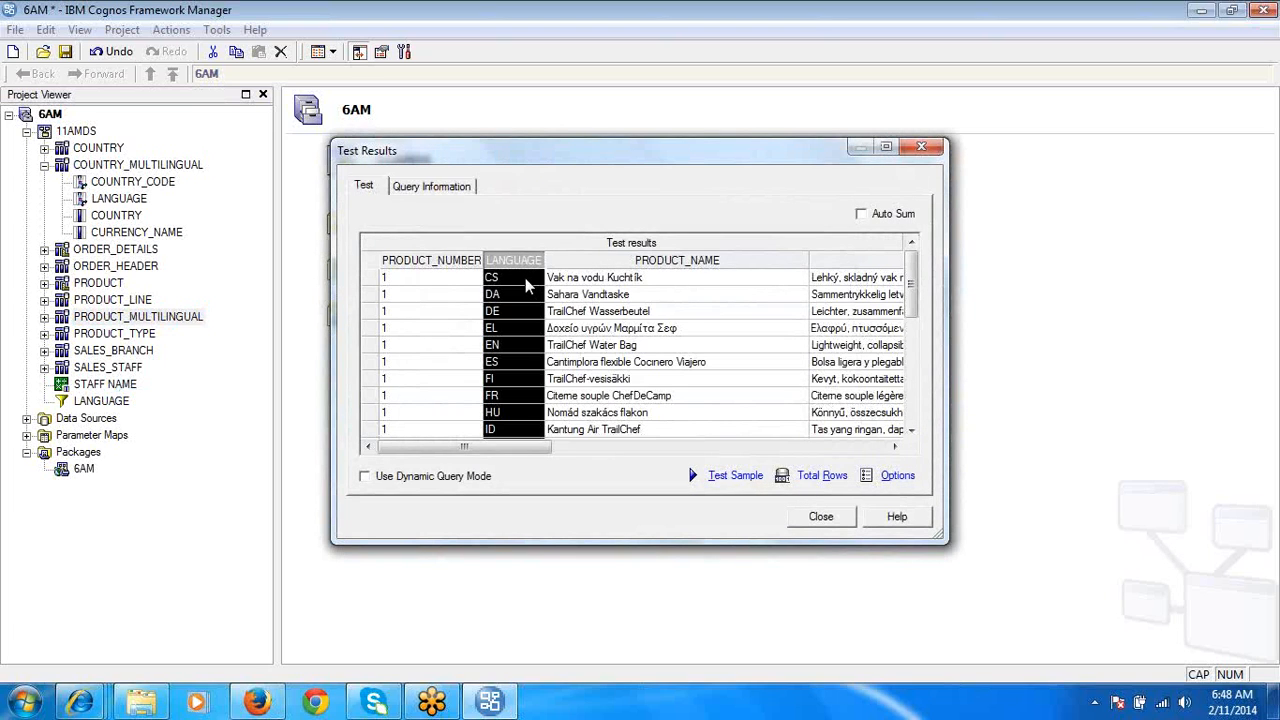
click(820, 516)
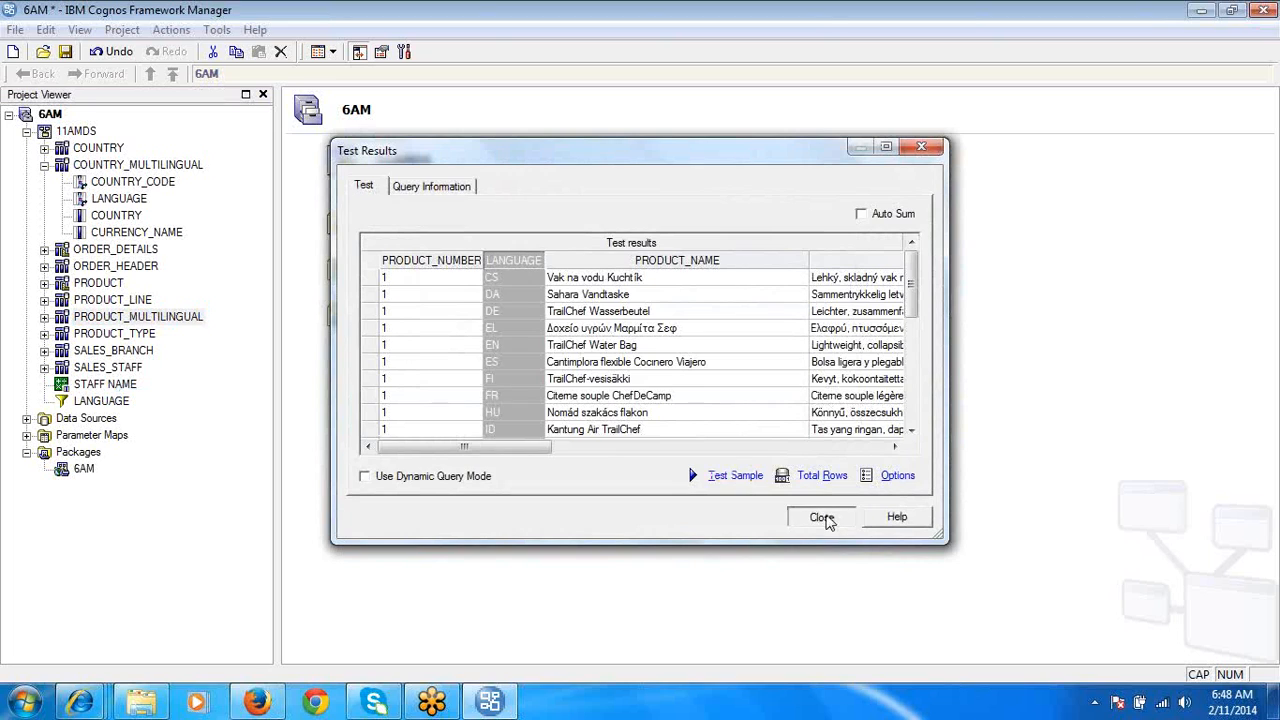
- Embed a filter in the PRODUCT_MULTILINGUAL query subject with the expression [11AMDS].[PRODUCT_MULTILINGUAL].[LANGUAGE] ='EN'
double_click(186, 317)
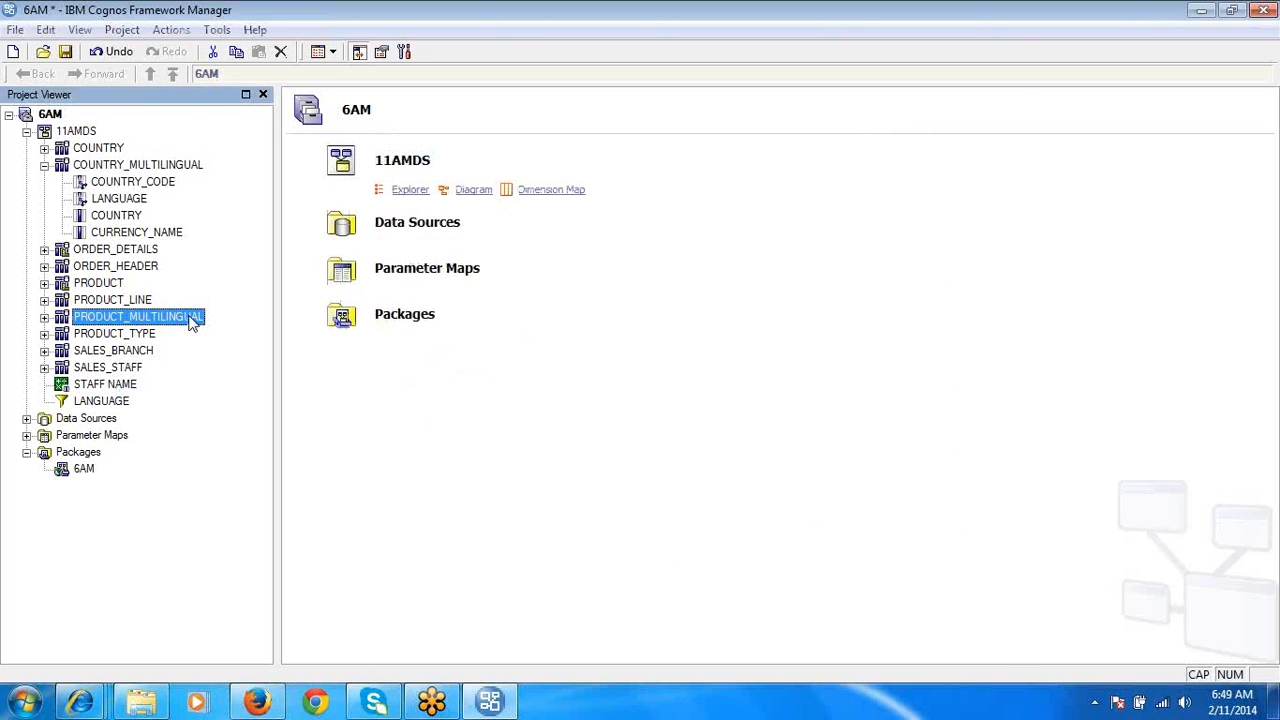
click(262, 52)
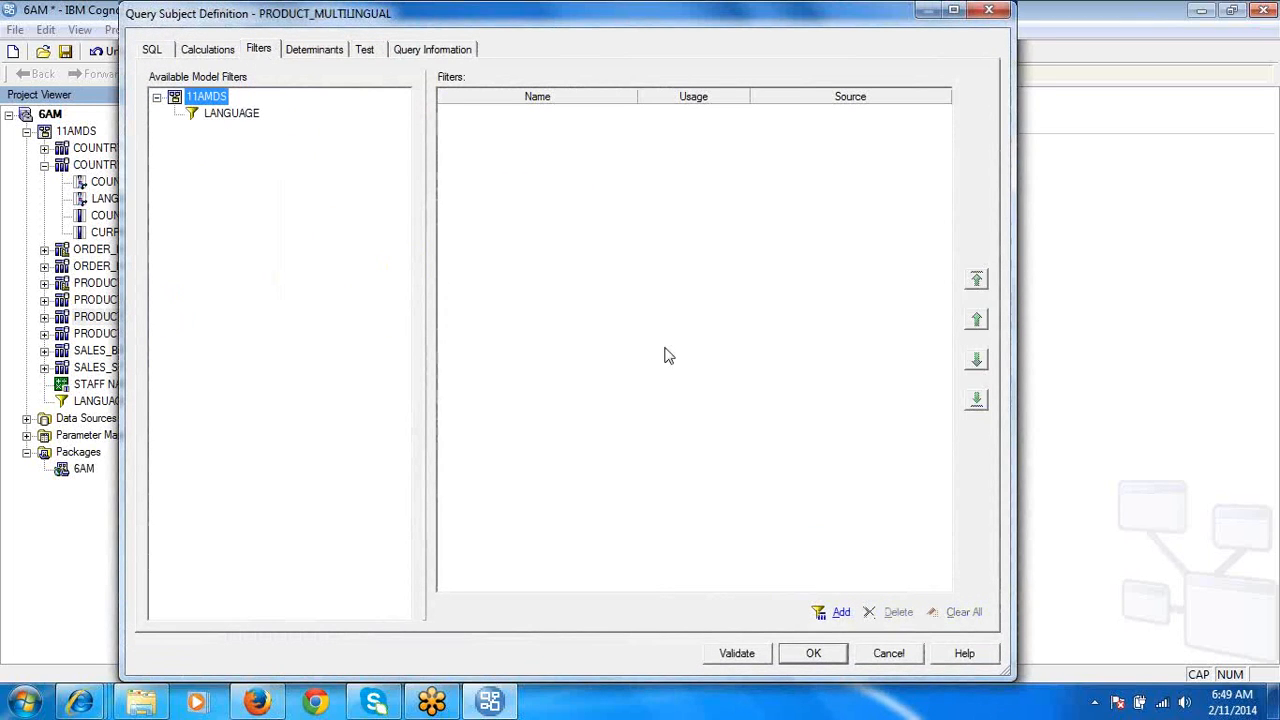
click(841, 613)
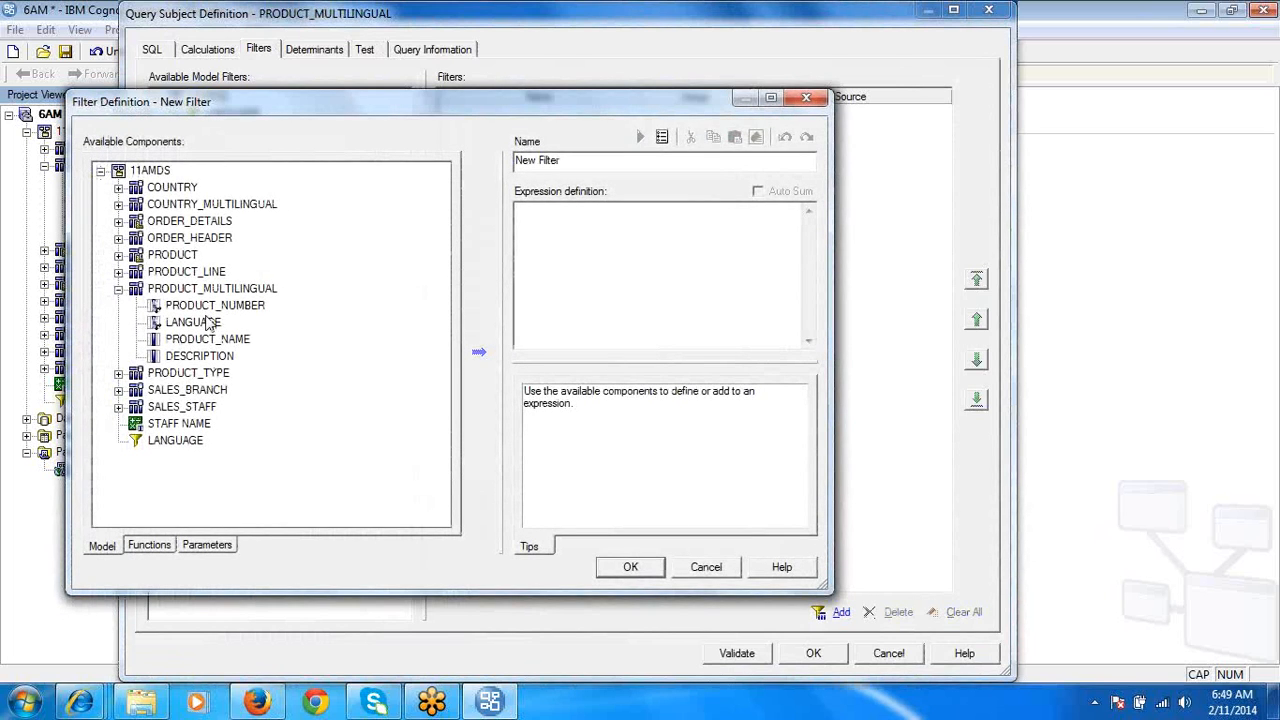
double_click(200, 324)
click(778, 226)
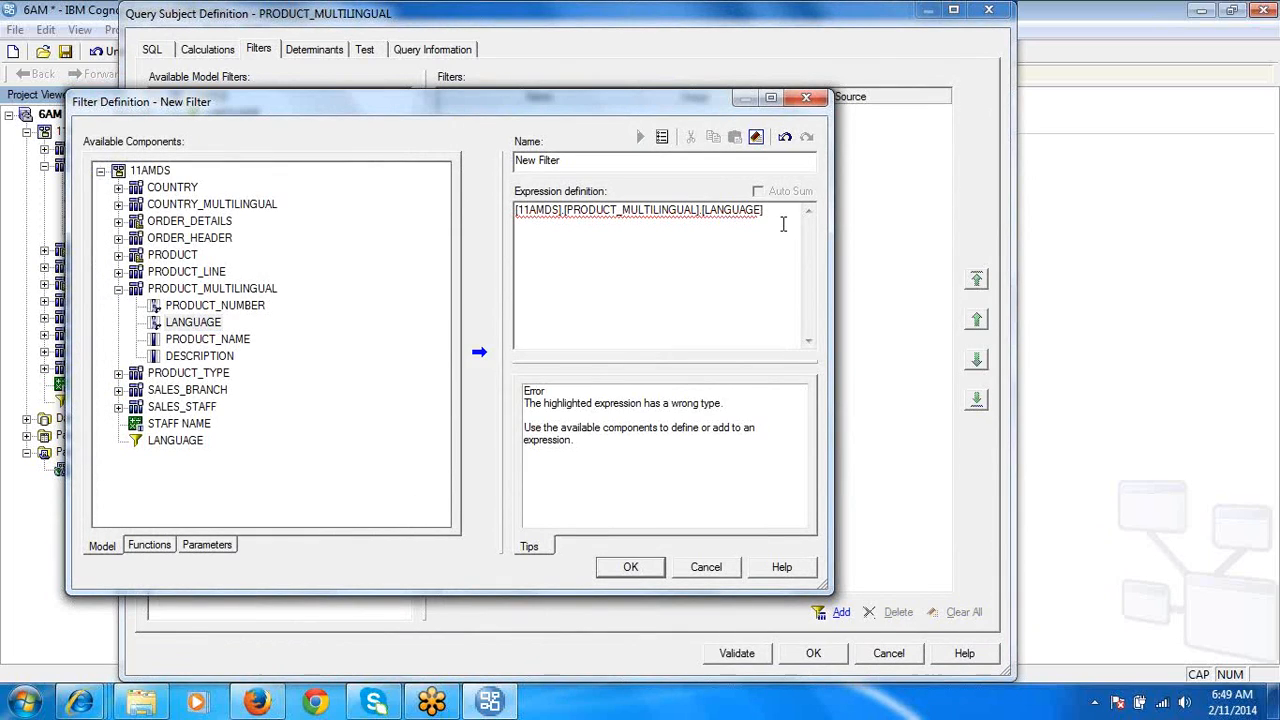
text(='EN)
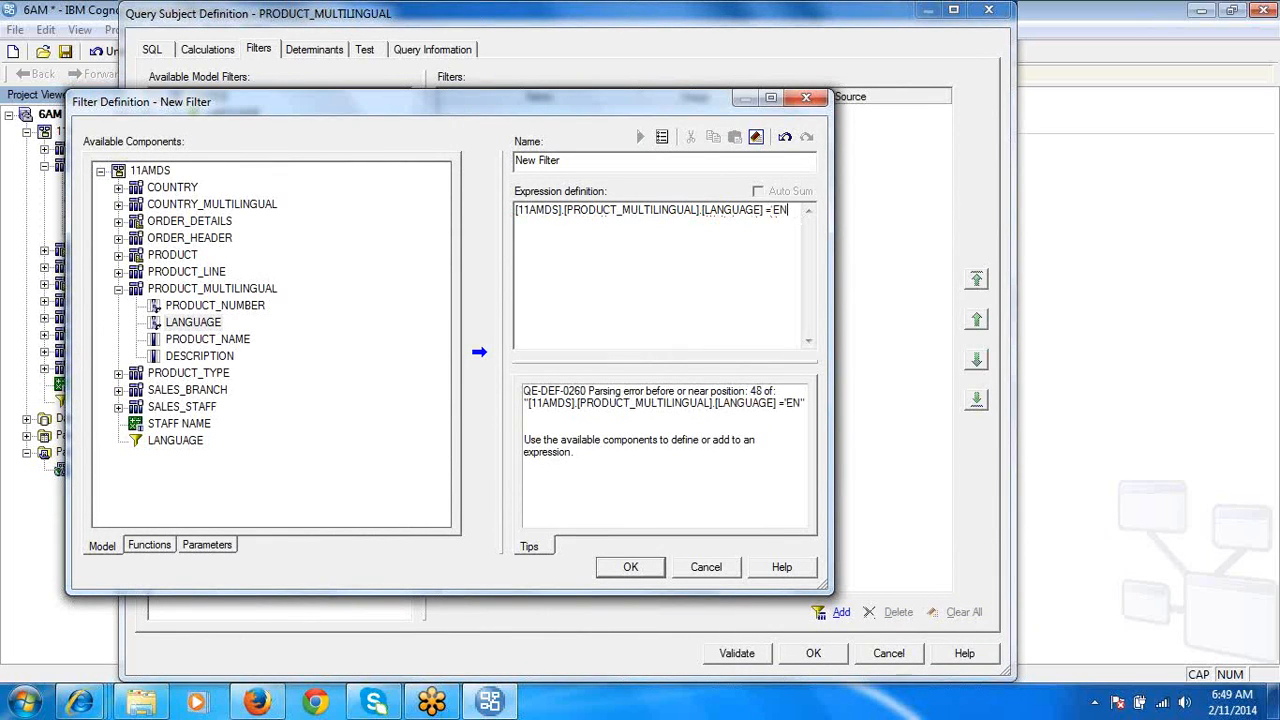
text(')
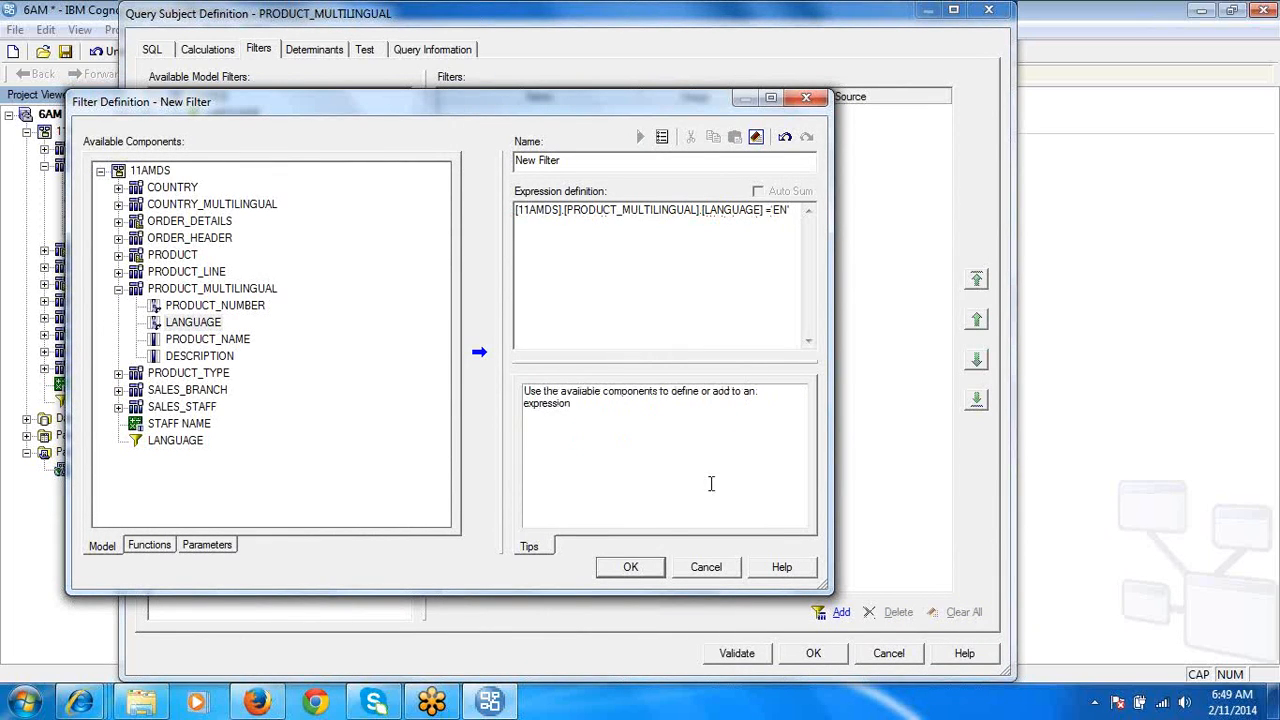
click(648, 566)
click(813, 652)
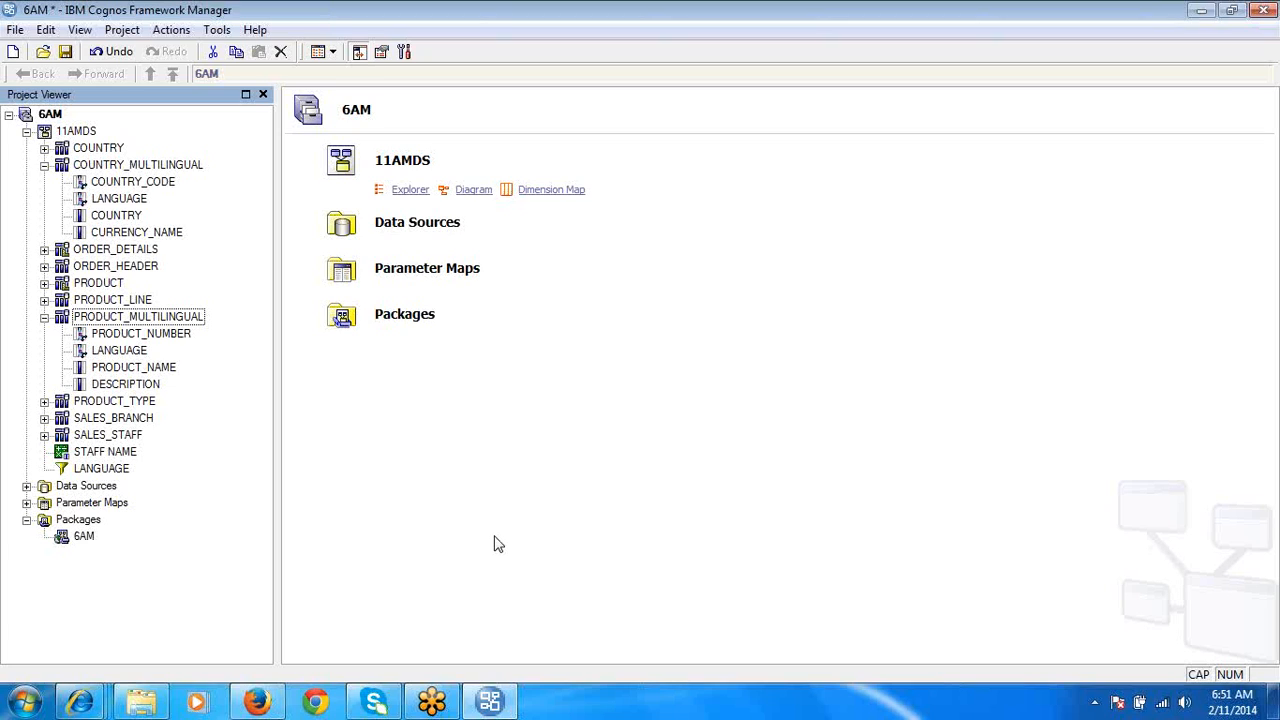
- Start a new parameter map with the default name New_Parameter_Map and manually entered parameter keys
click(124, 504)
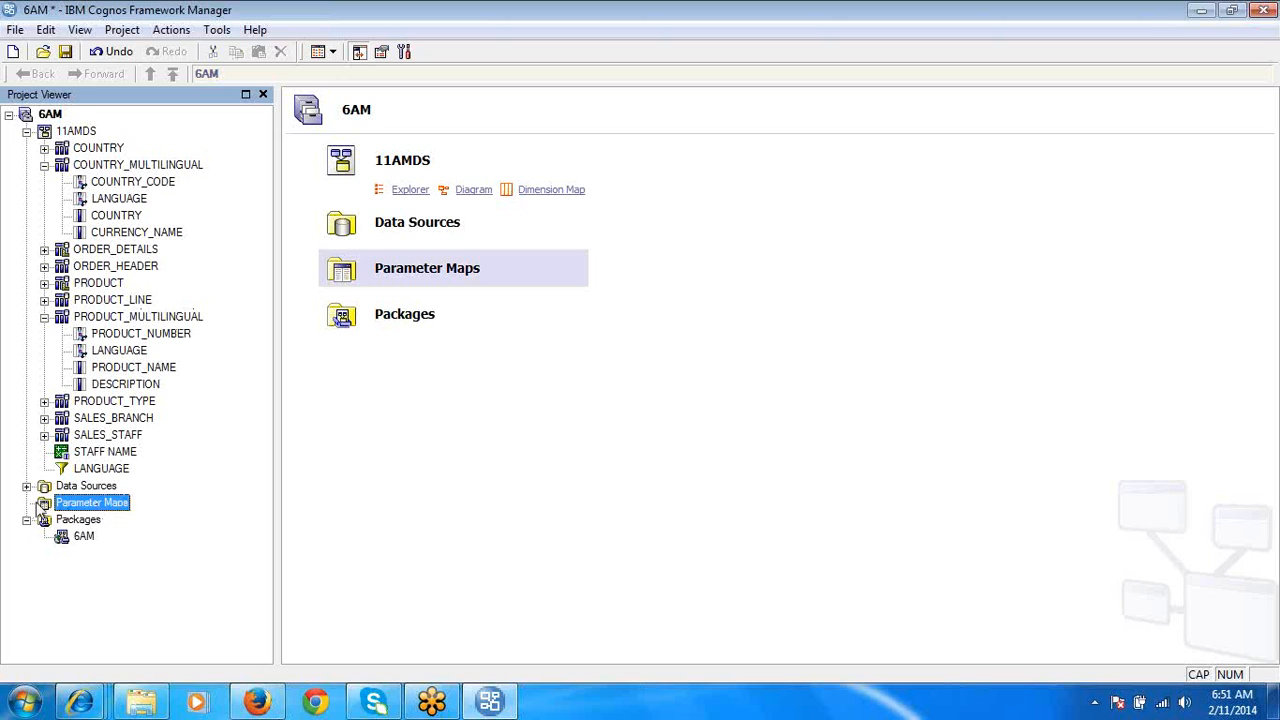
right_click(74, 511)
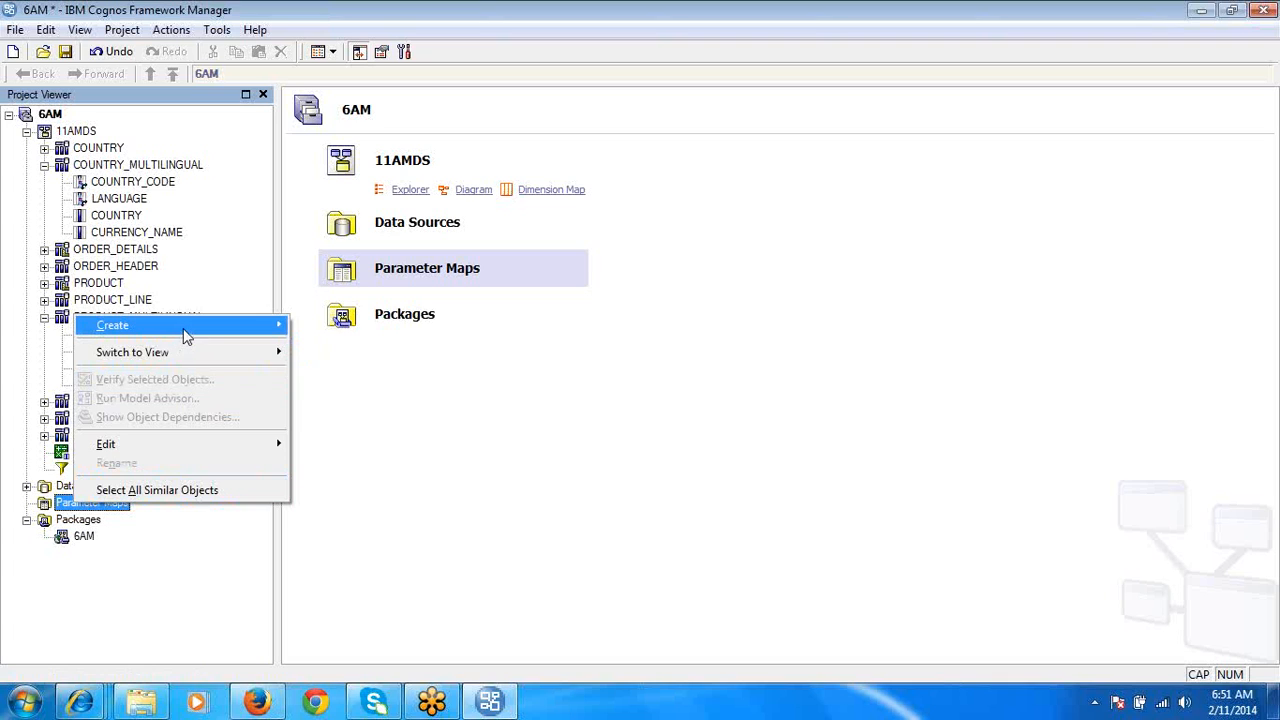
mouse_move(198, 330)
click(332, 326)
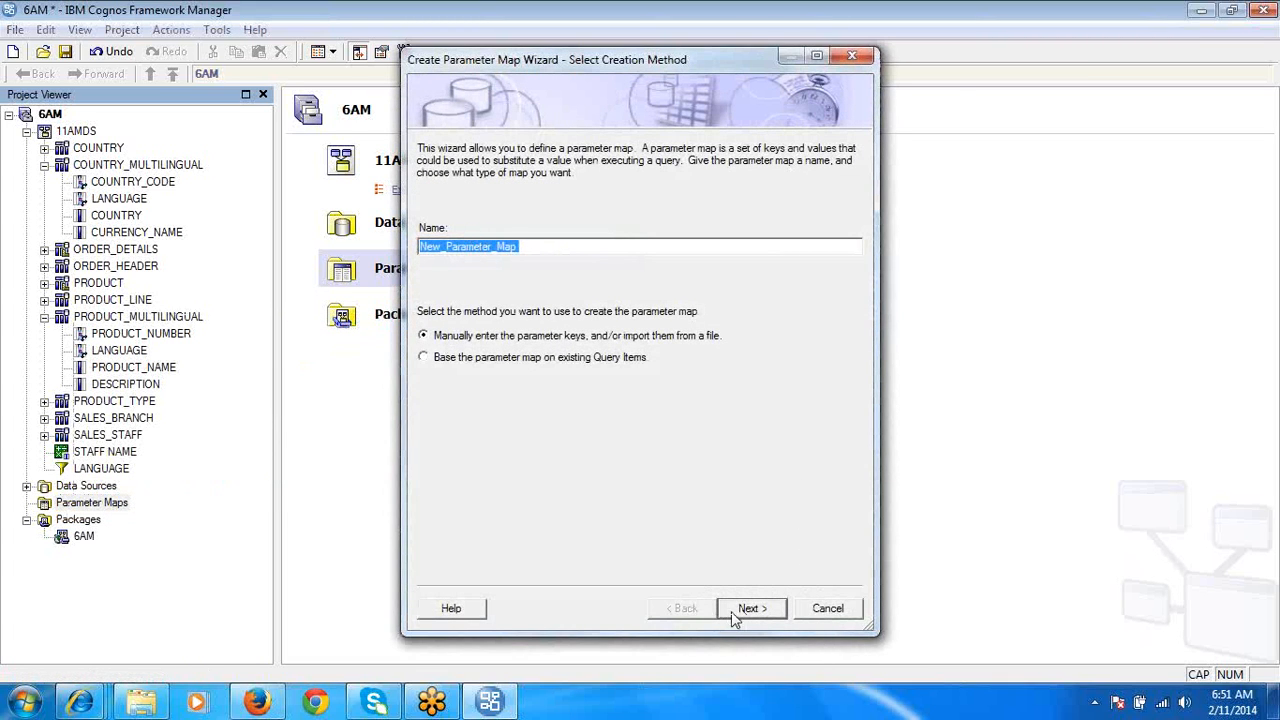
click(736, 616)
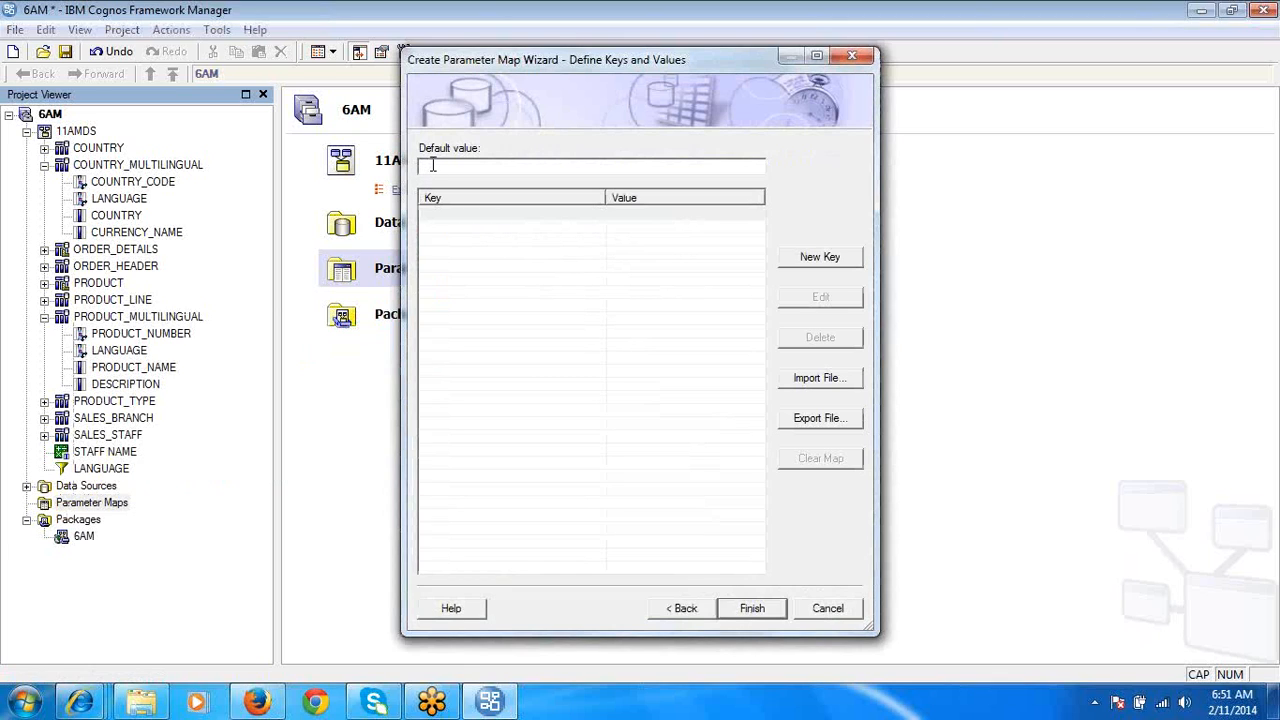
- Add the key LAN to the first row of the new parameter map
click(449, 217)
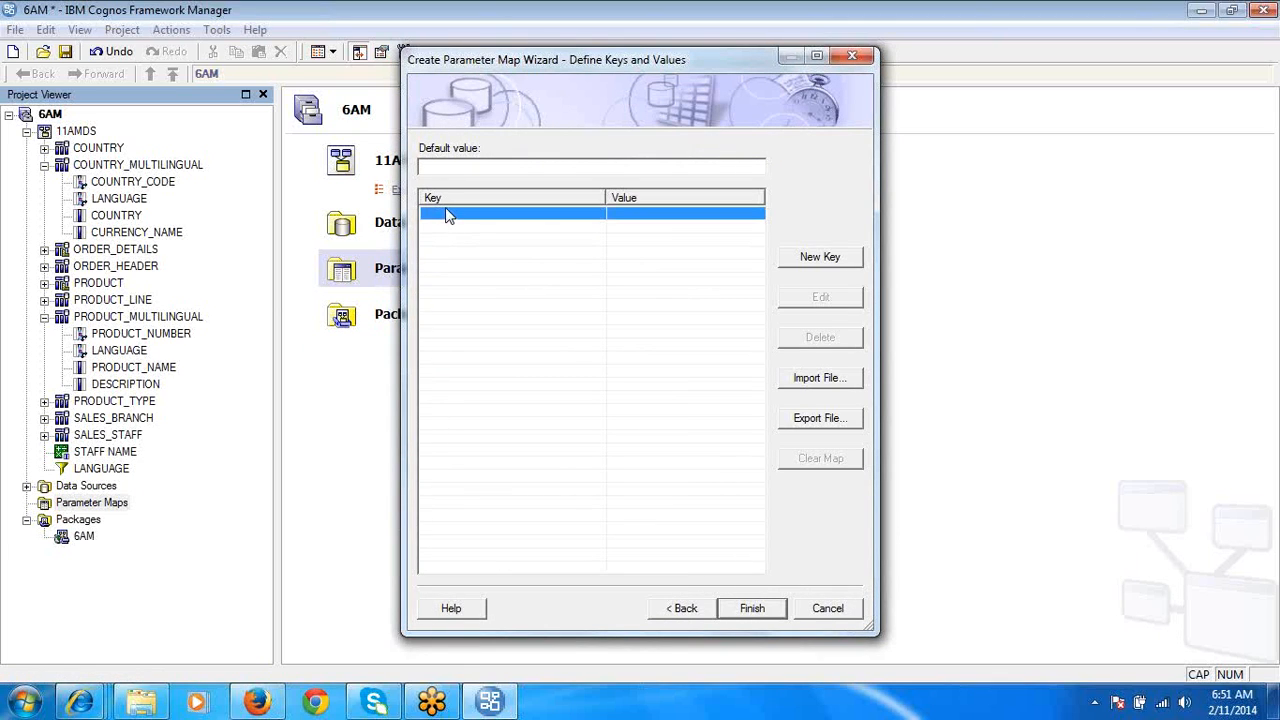
click(448, 213)
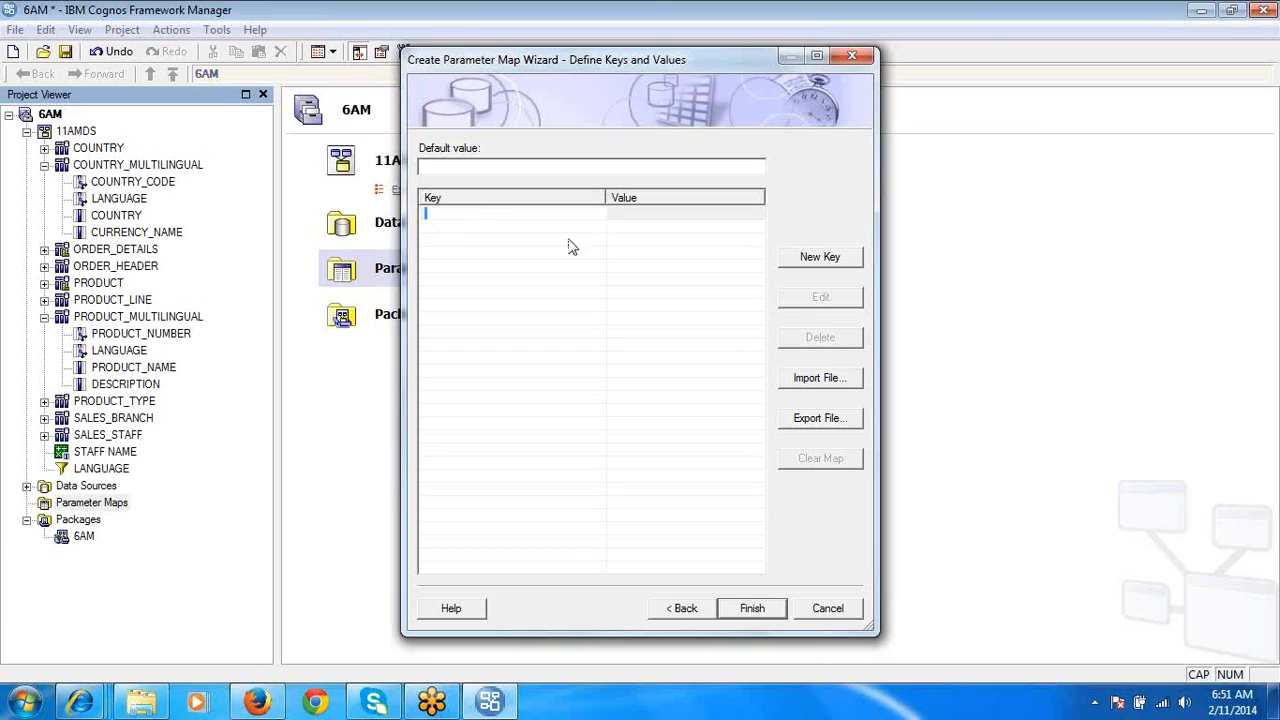
click(652, 216)
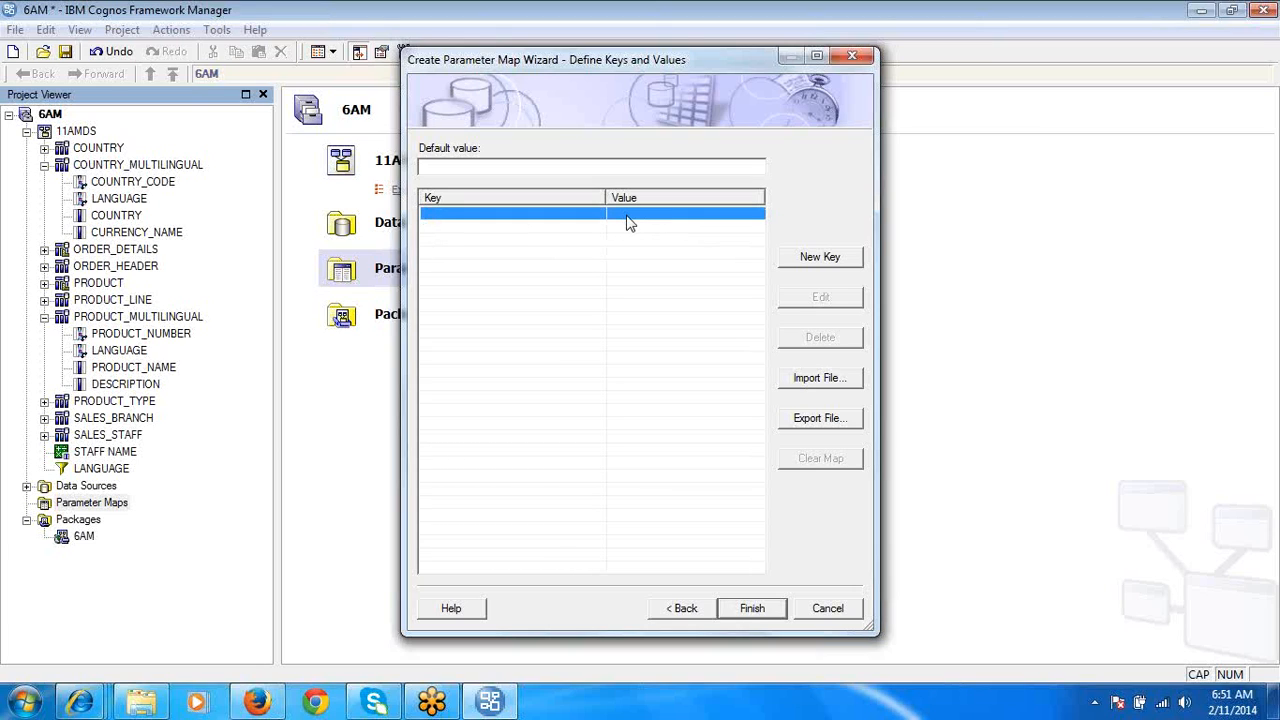
click(503, 213)
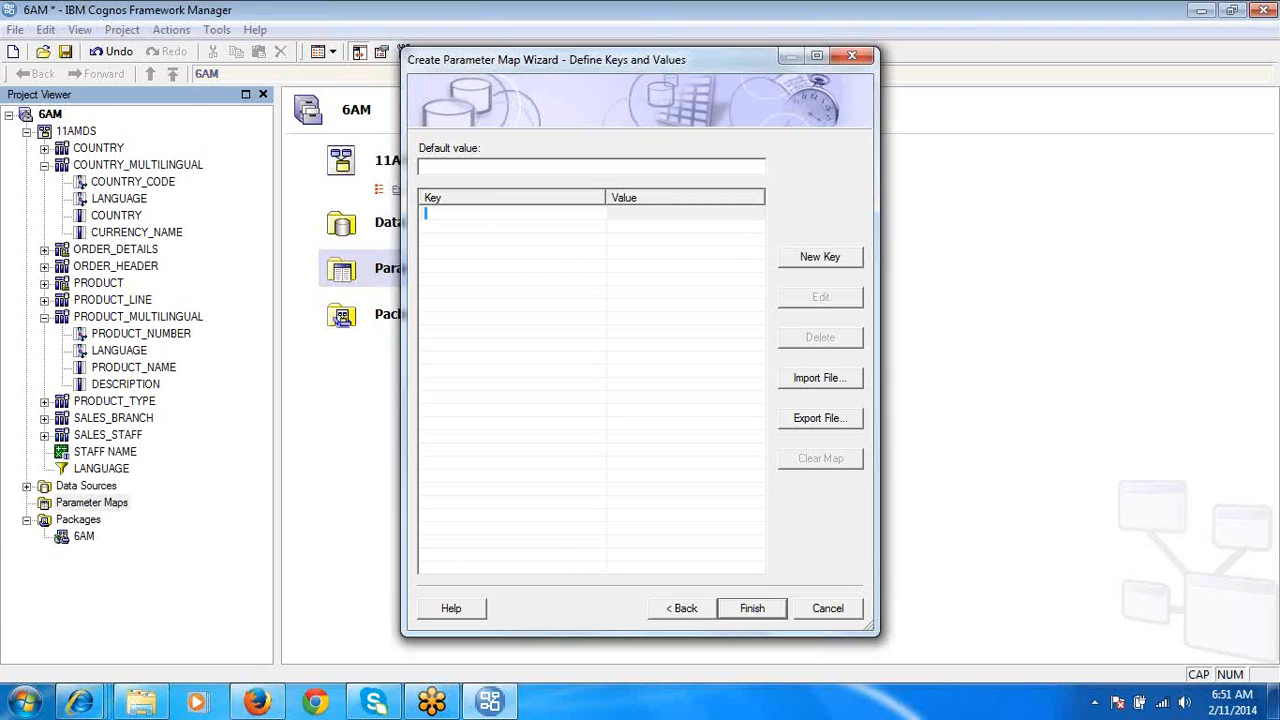
text(LAN)
- Set the LAN key's value to 'EN' and finish creating the parameter map
click(640, 215)
click(640, 214)
key(BackSpace)
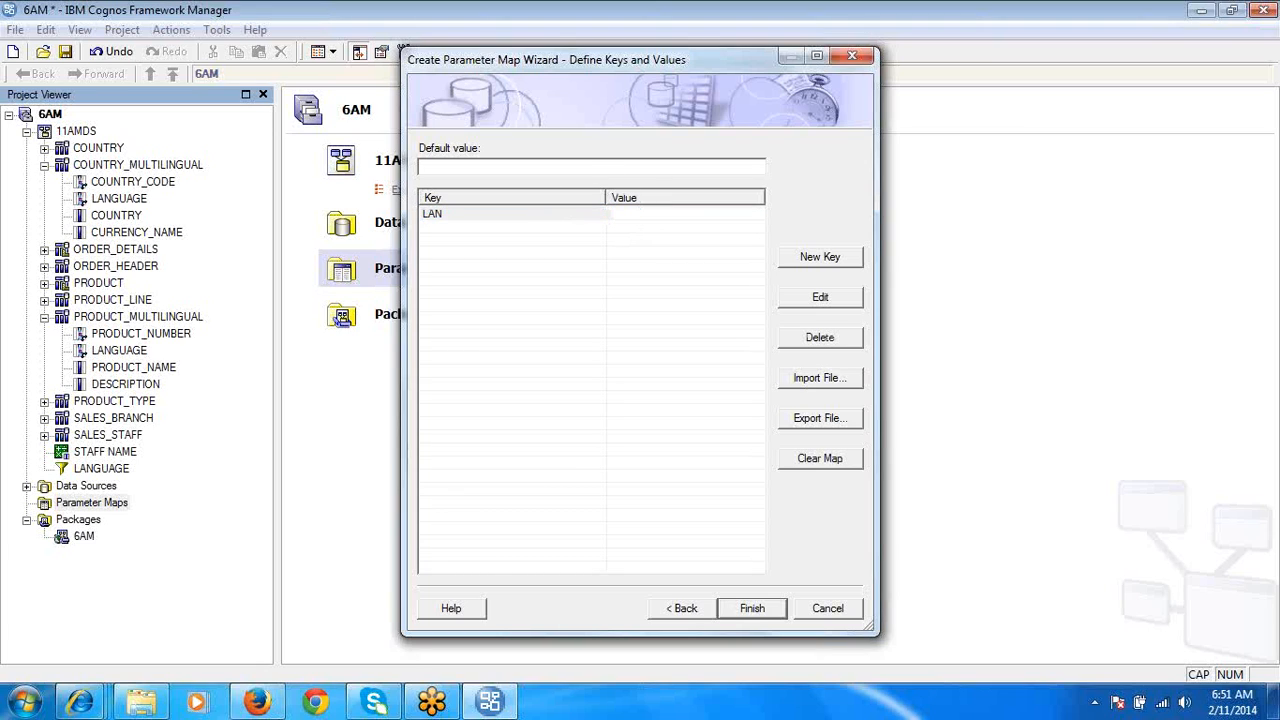
text('EN')
key(Return)
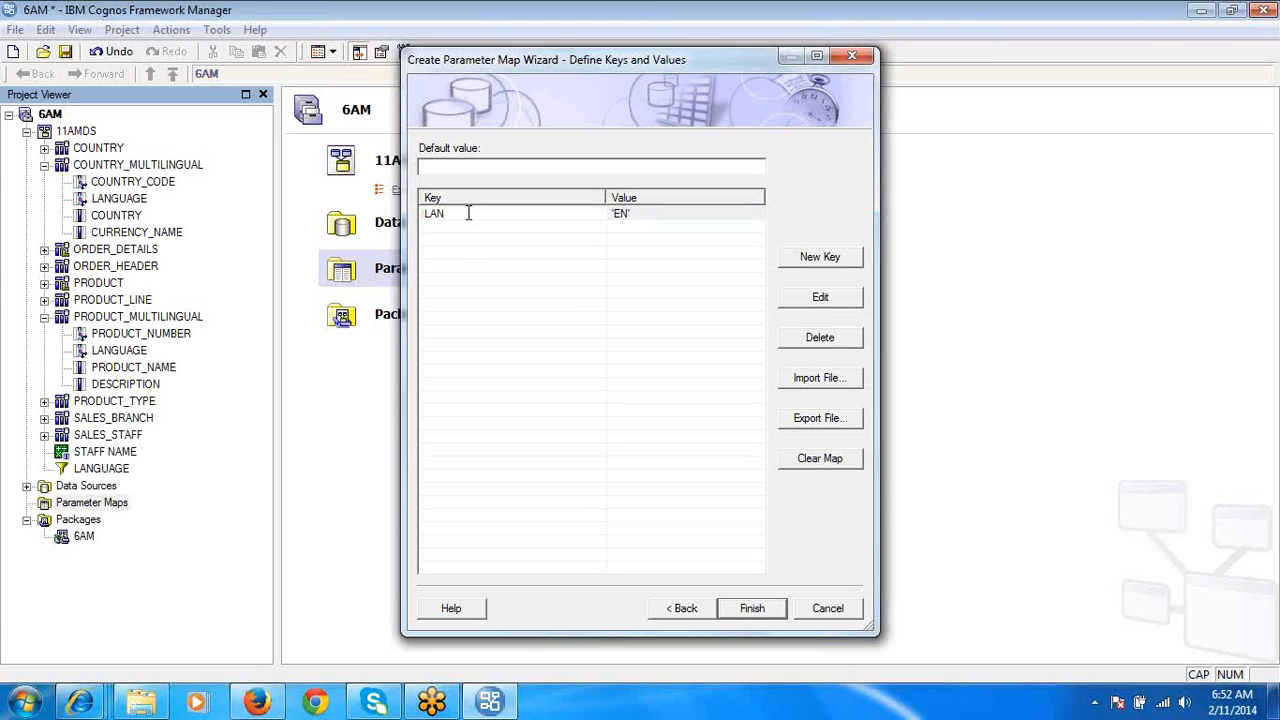
double_click(621, 216)
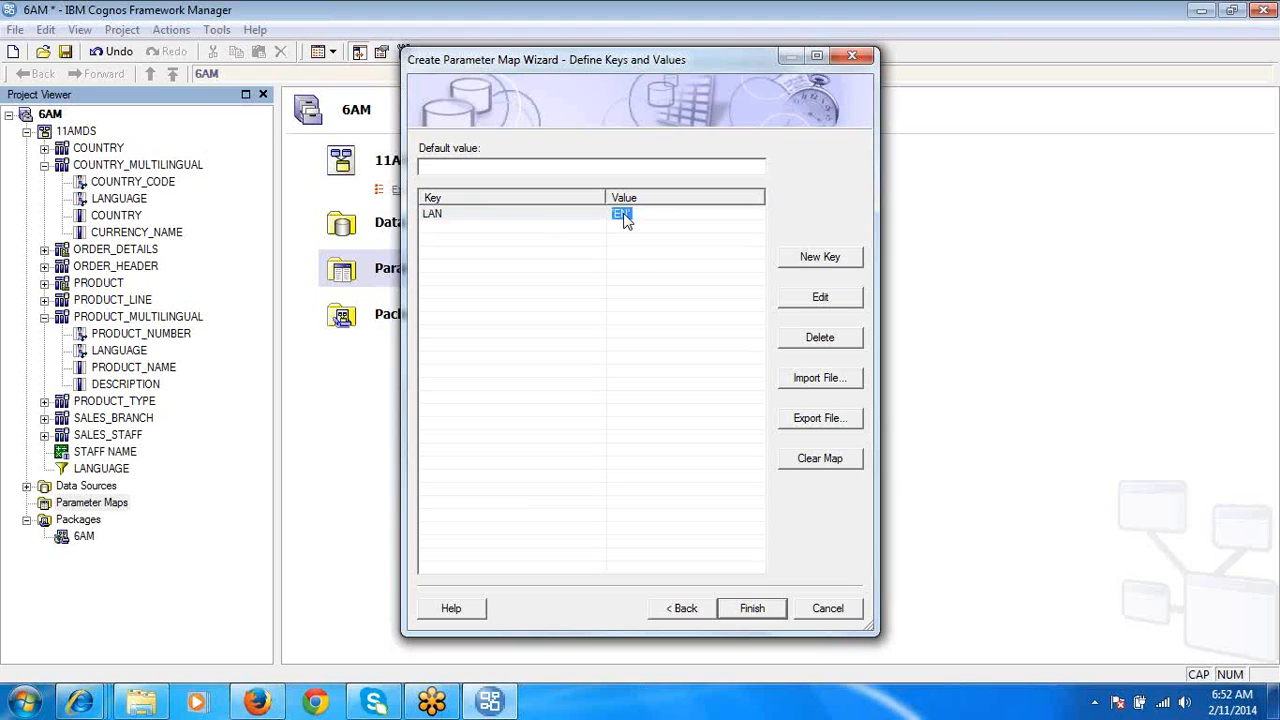
click(740, 612)
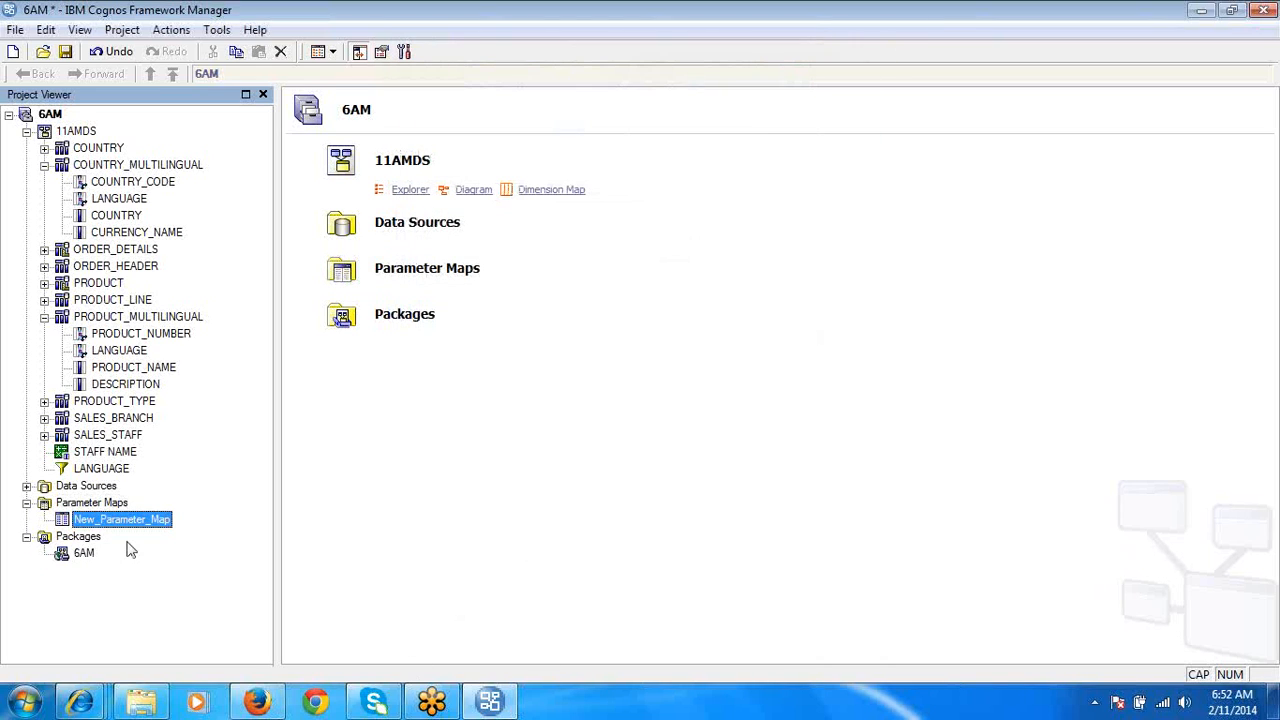
- Remove the 'EN' literal from the expression of the filter embedded in the COUNTRY_MULTILINGUAL query subject
double_click(140, 166)
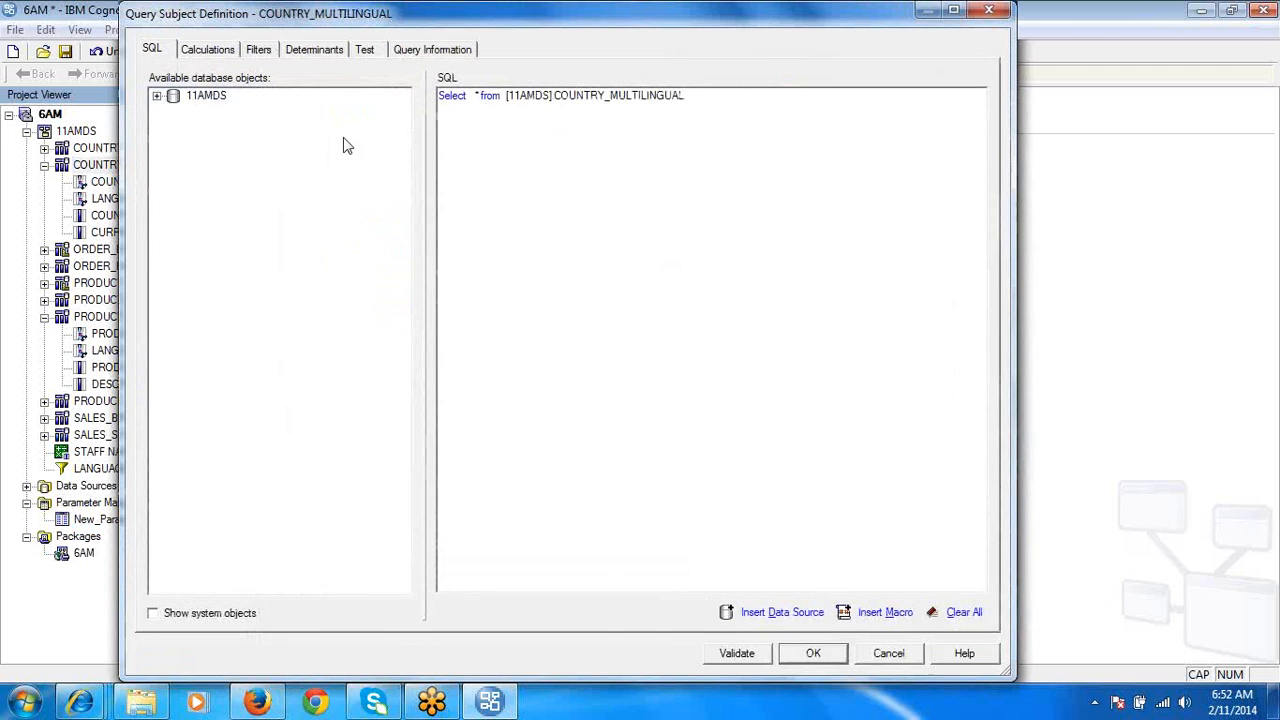
click(261, 52)
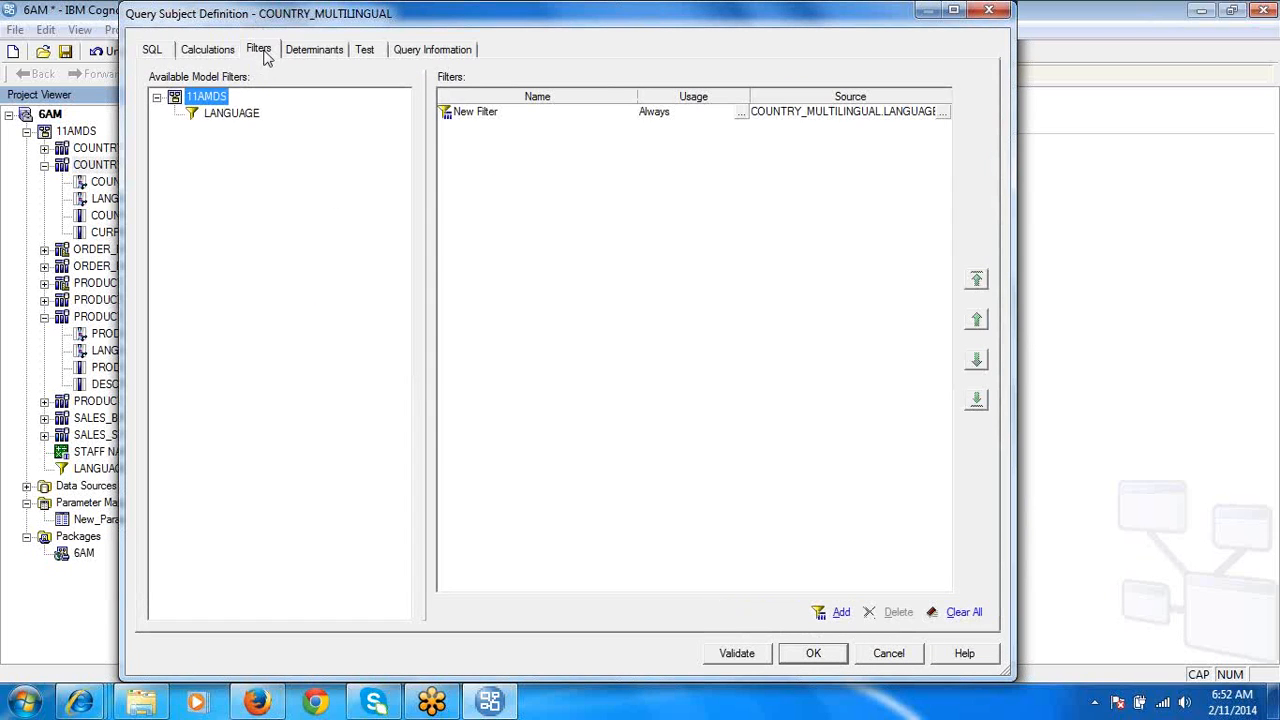
click(940, 112)
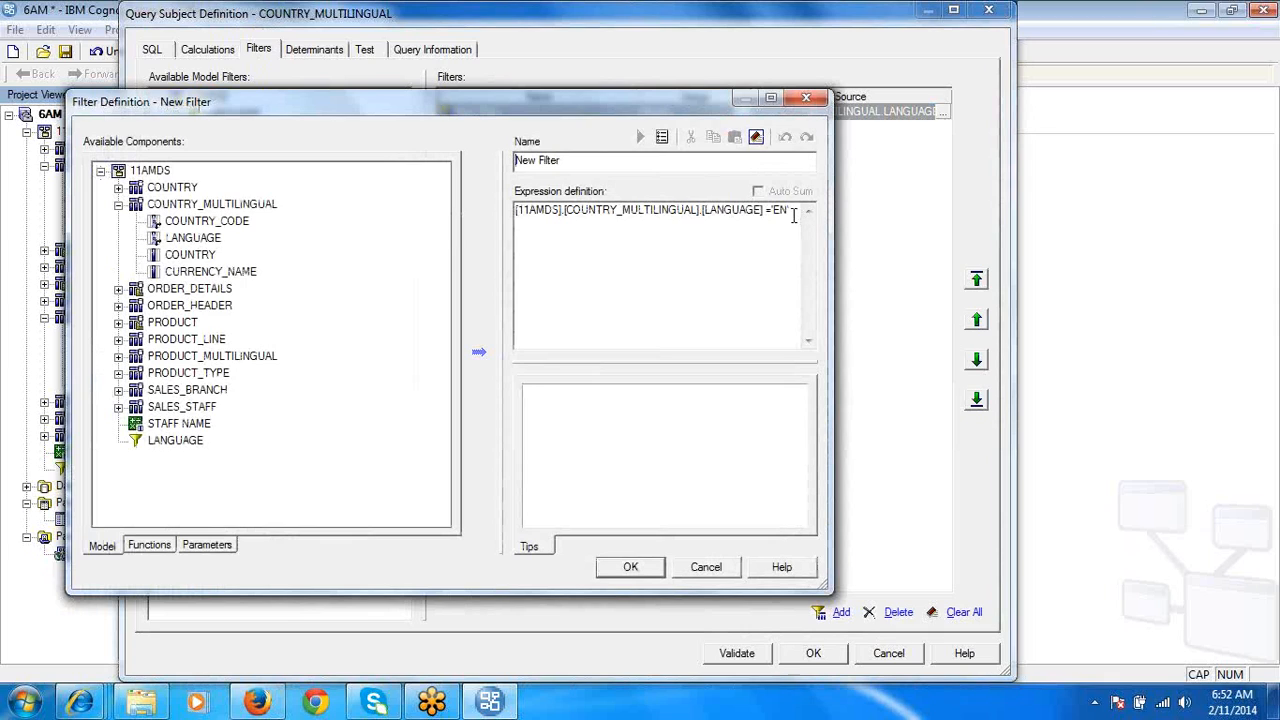
click(793, 215)
key(BackSpace)
key(BackSpace)
key(BackSpace)
key(BackSpace)
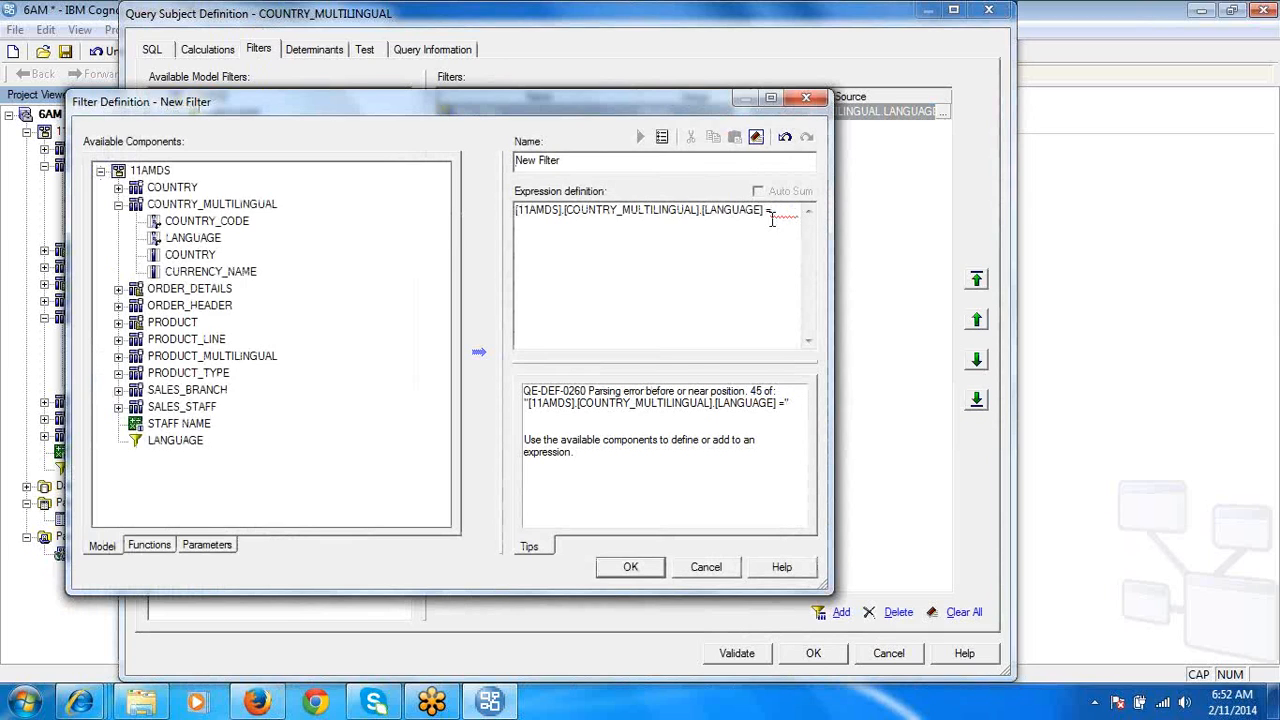
- Complete the COUNTRY_MULTILINGUAL filter expression with #$New_Parameter_Map{'LAN'}# and accept the query subject definition
click(222, 545)
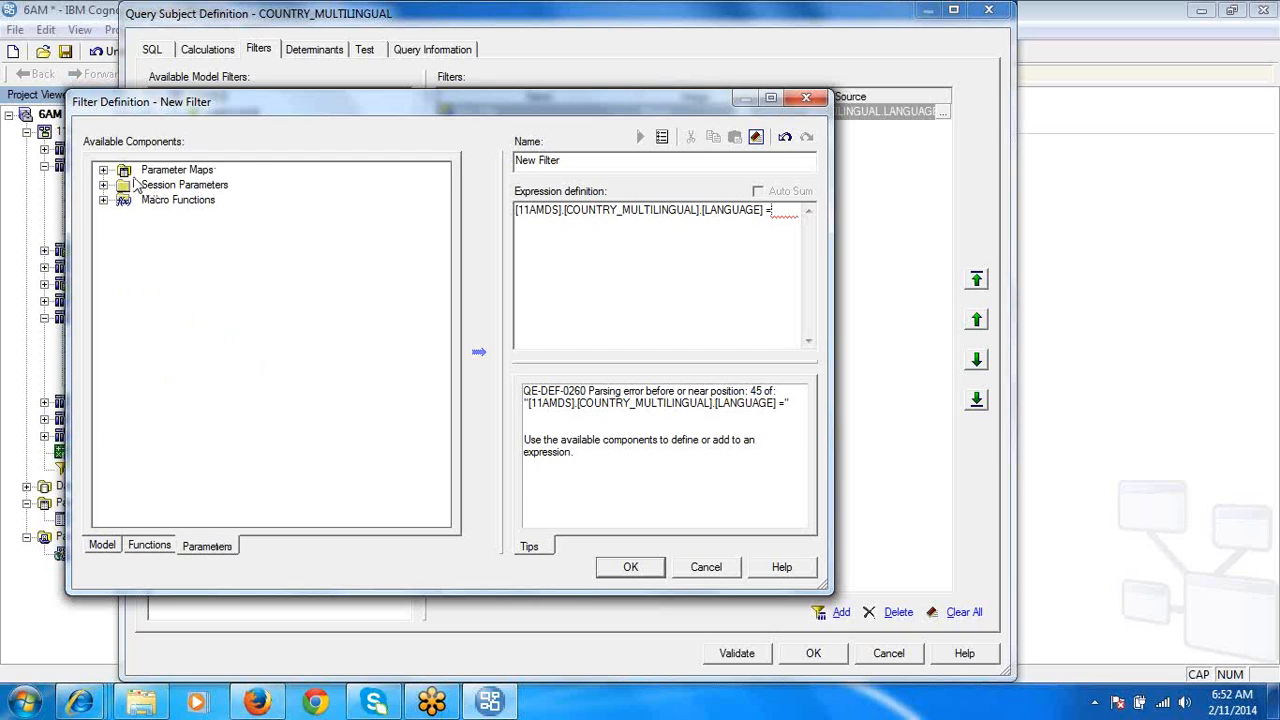
click(104, 171)
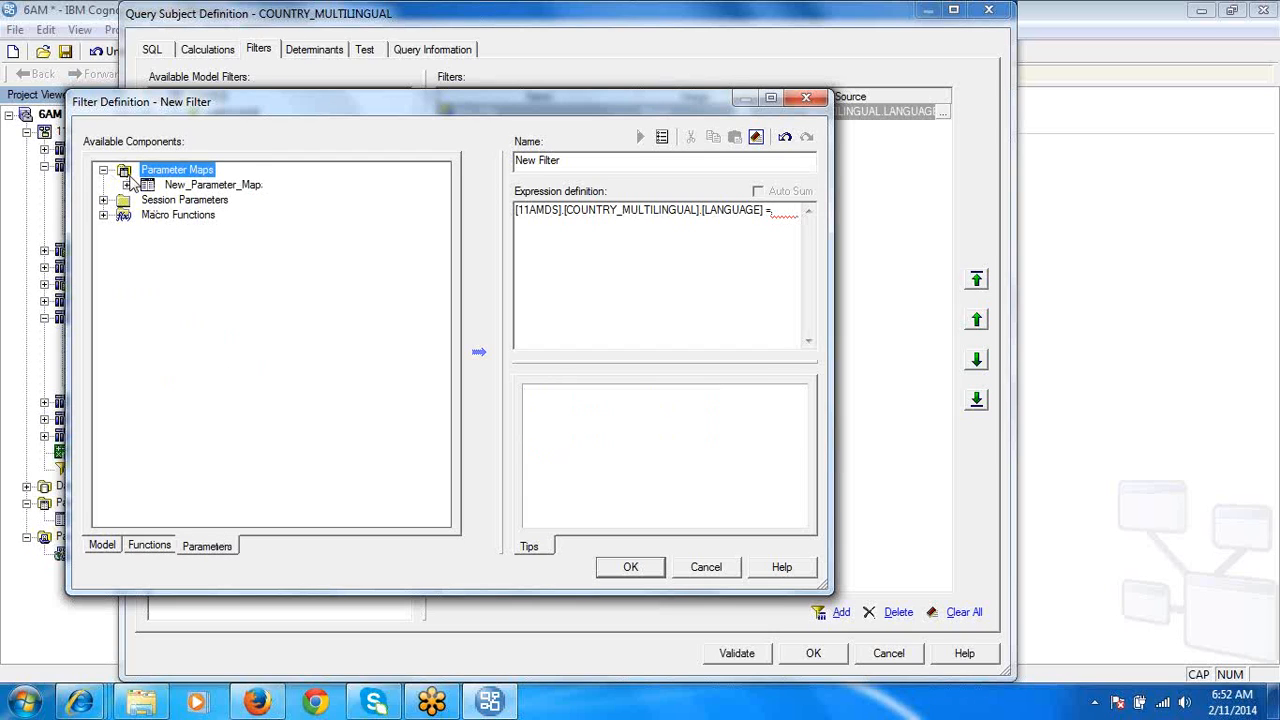
click(170, 186)
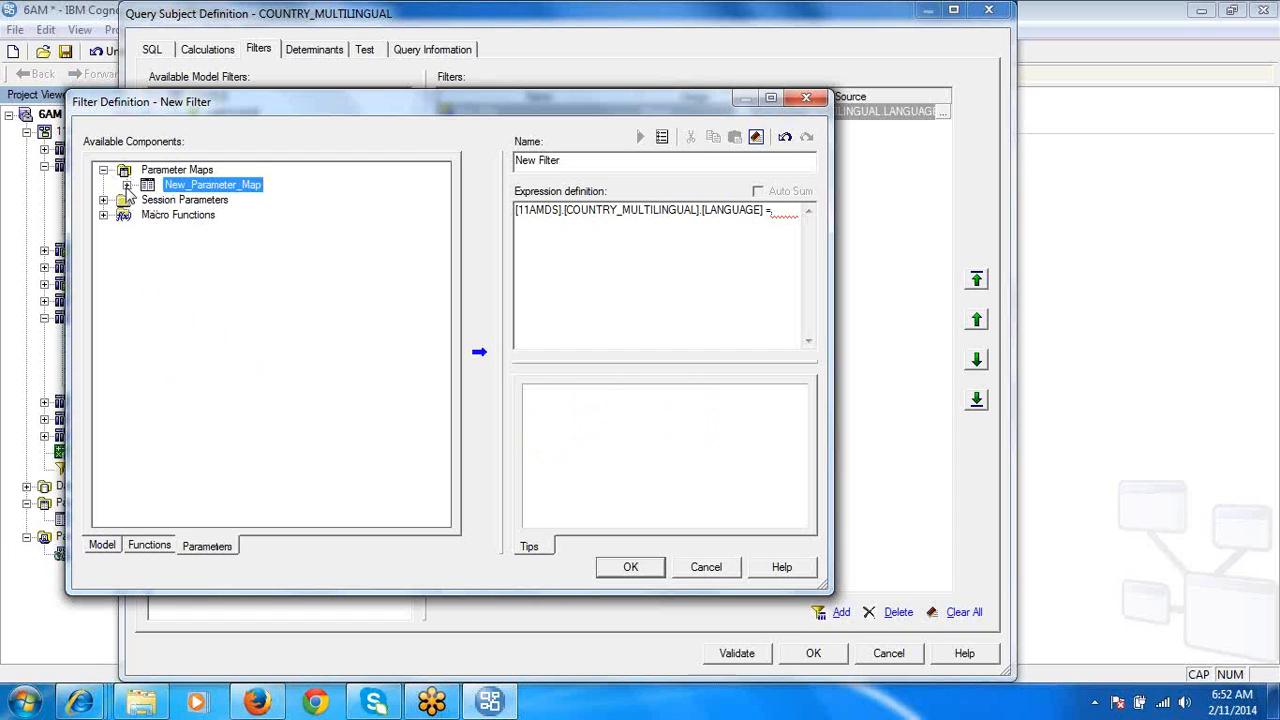
click(126, 201)
click(126, 185)
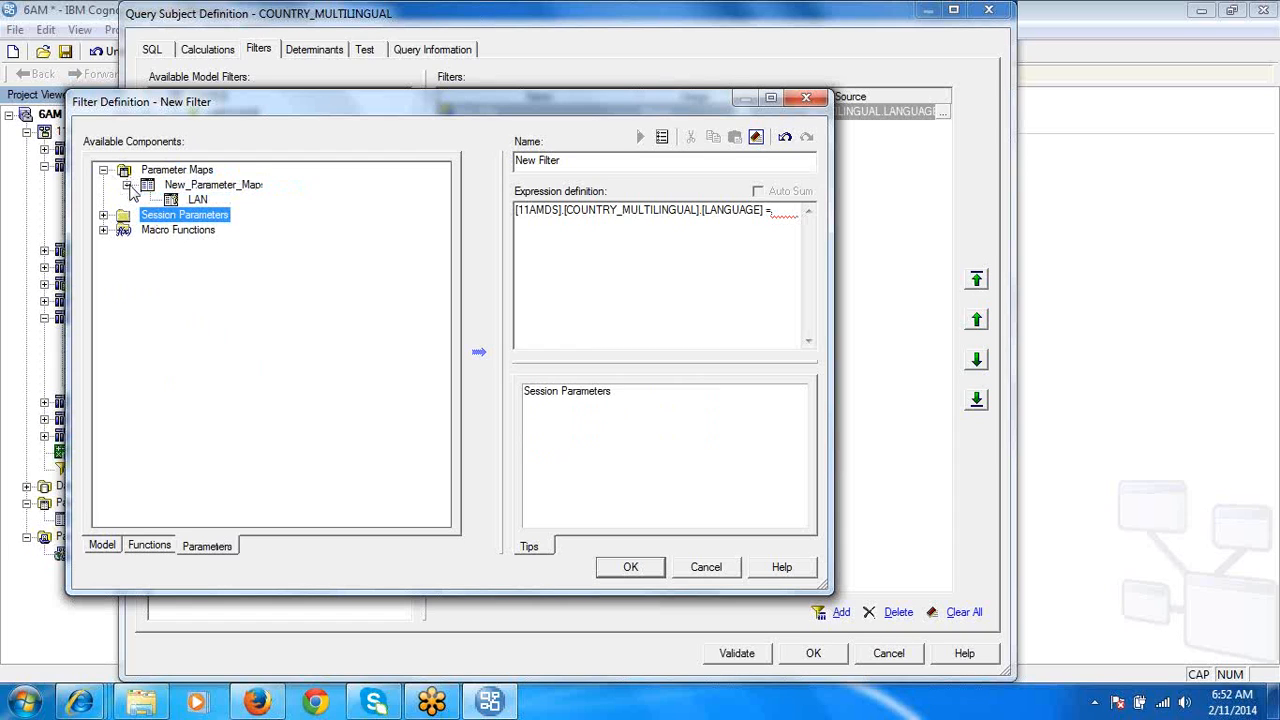
click(190, 200)
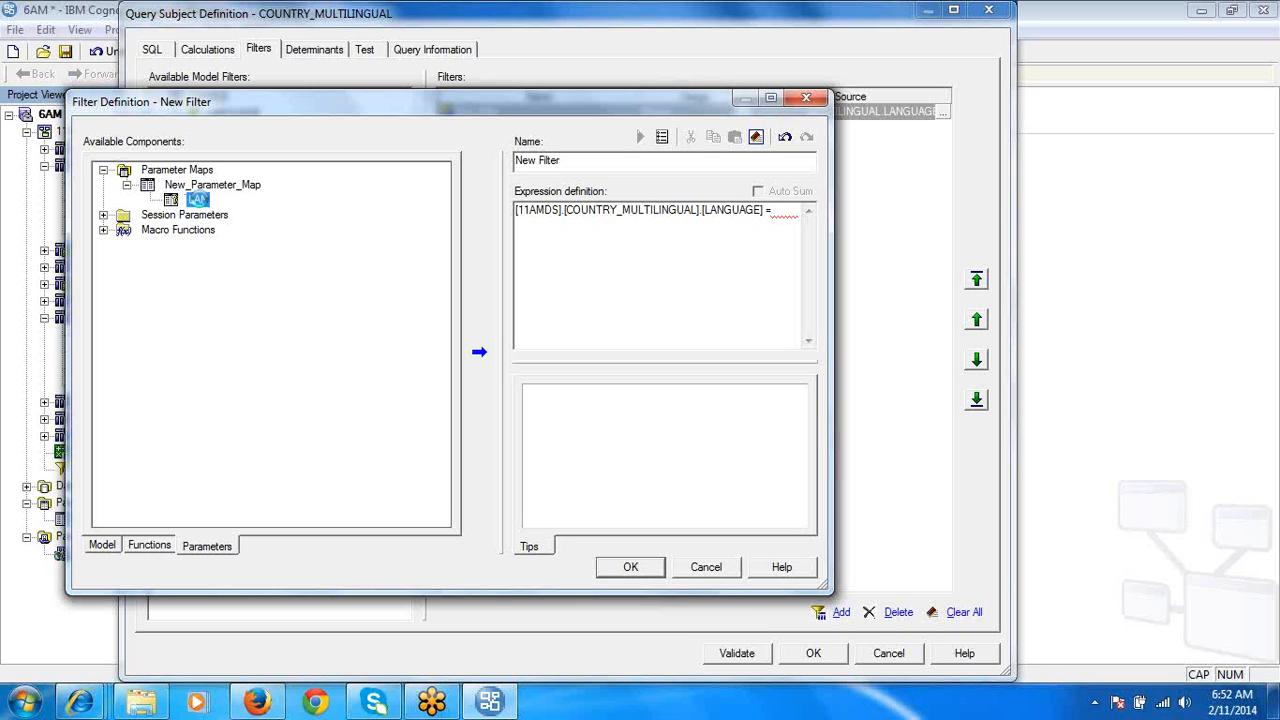
double_click(197, 199)
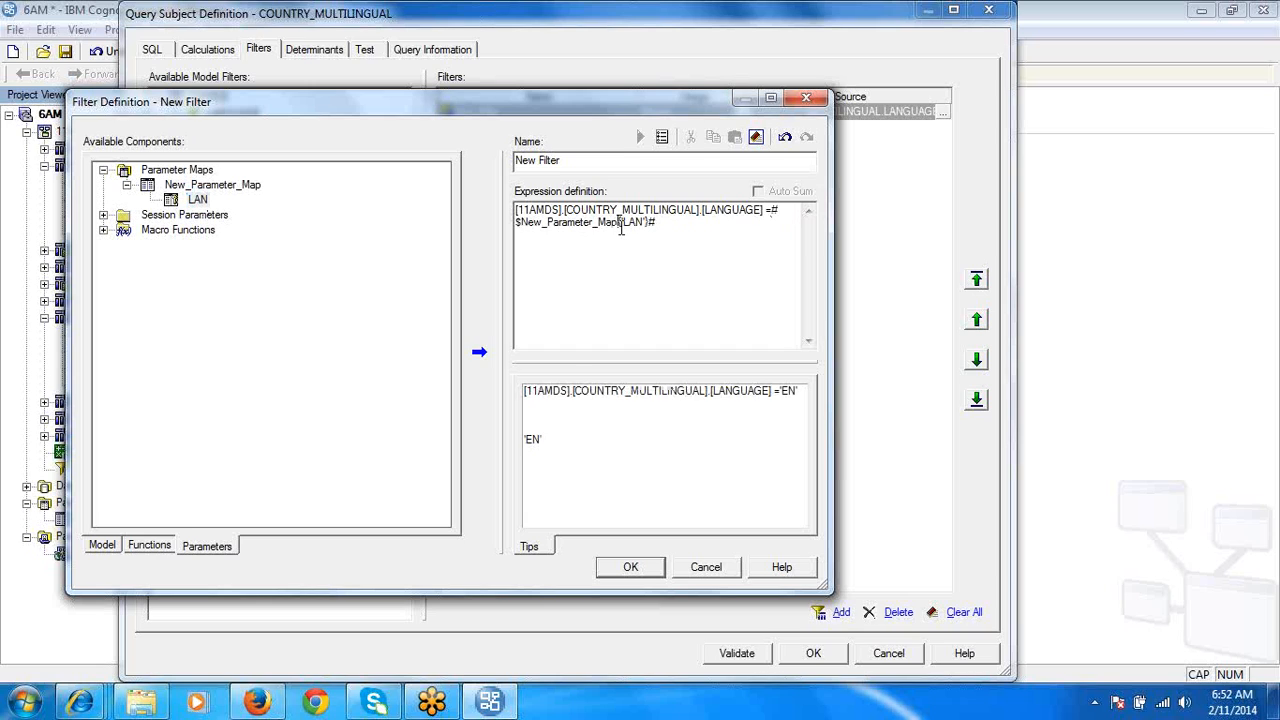
click(792, 391)
double_click(792, 391)
click(630, 567)
click(815, 654)
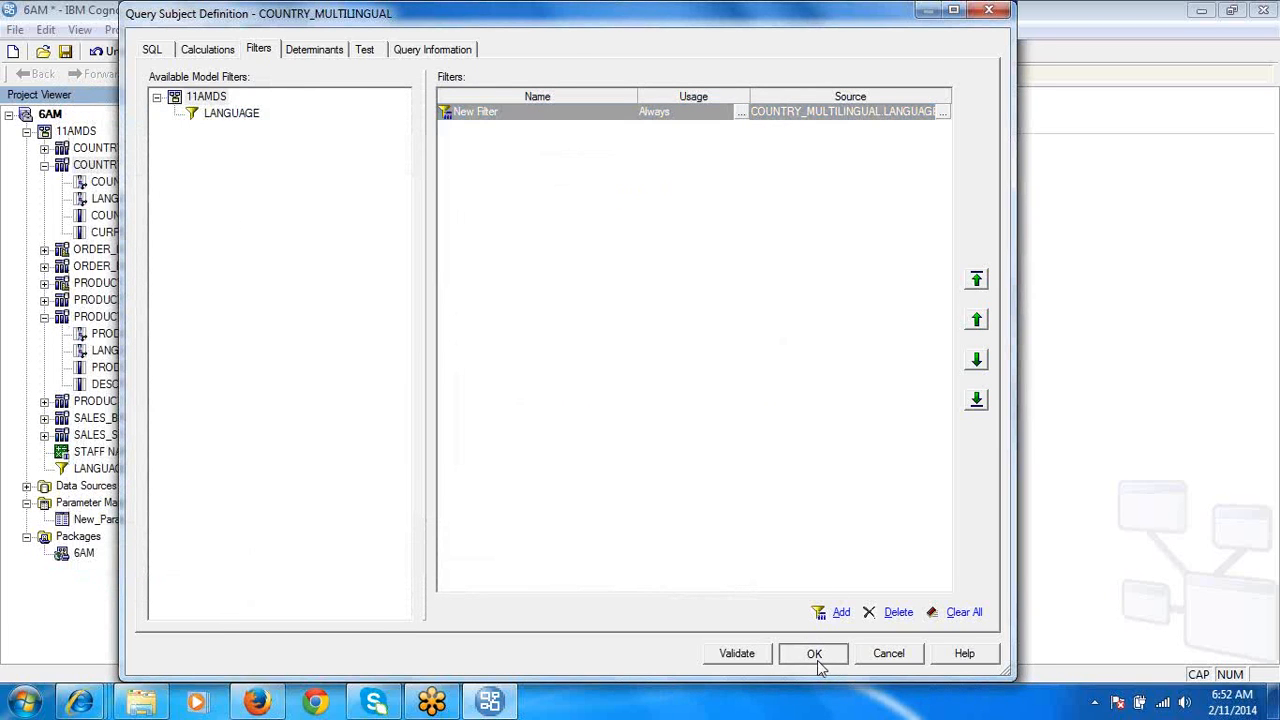
- Remove the 'EN' literal from the expression of the filter embedded in the PRODUCT_MULTILINGUAL query subject
double_click(100, 318)
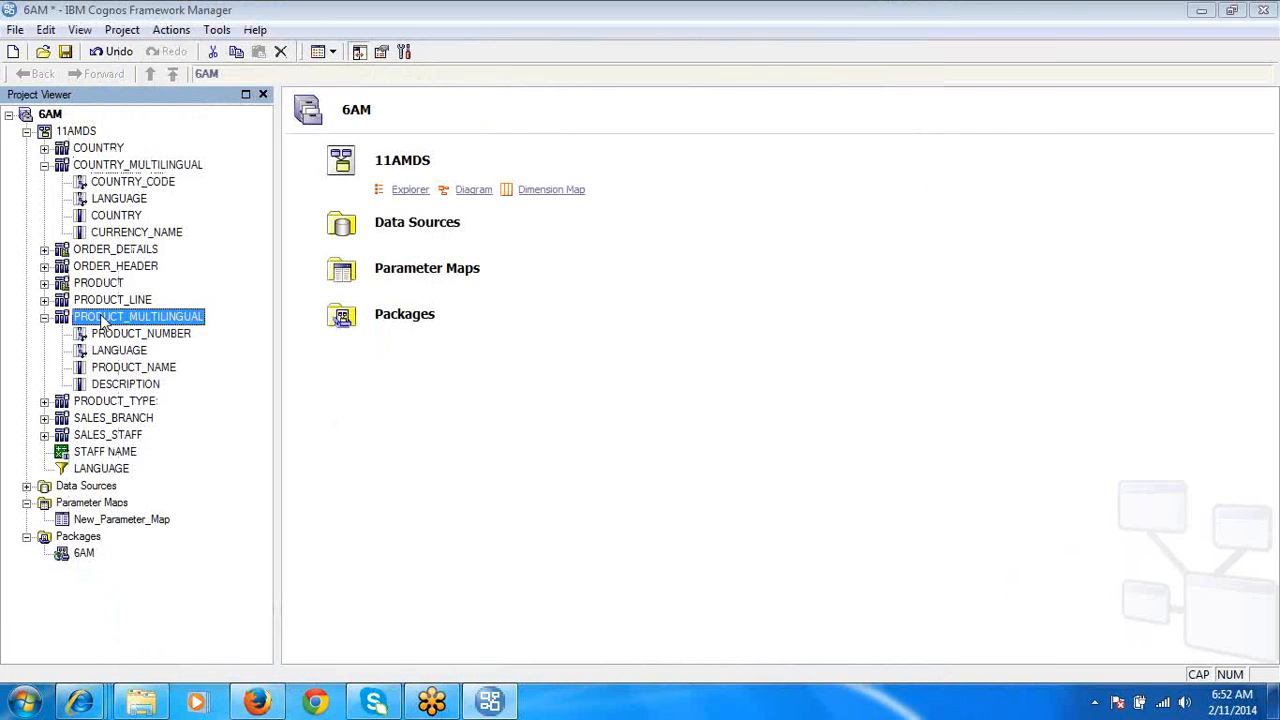
click(262, 49)
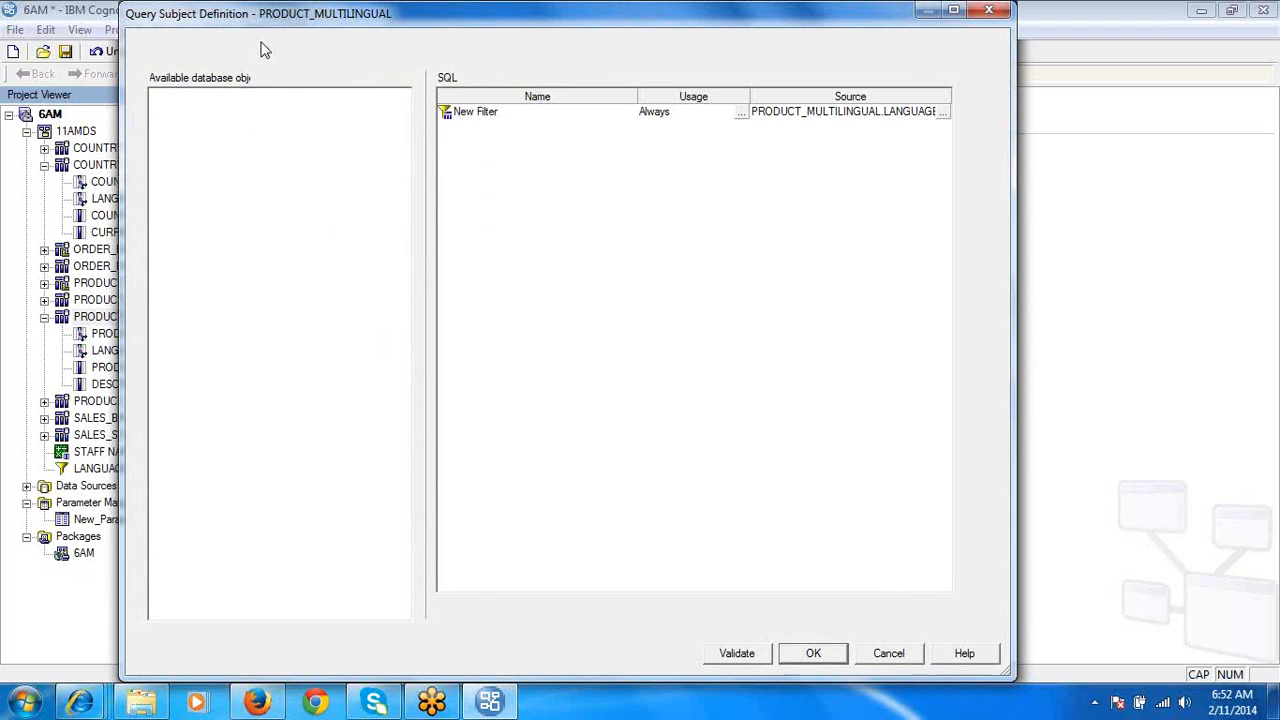
click(938, 118)
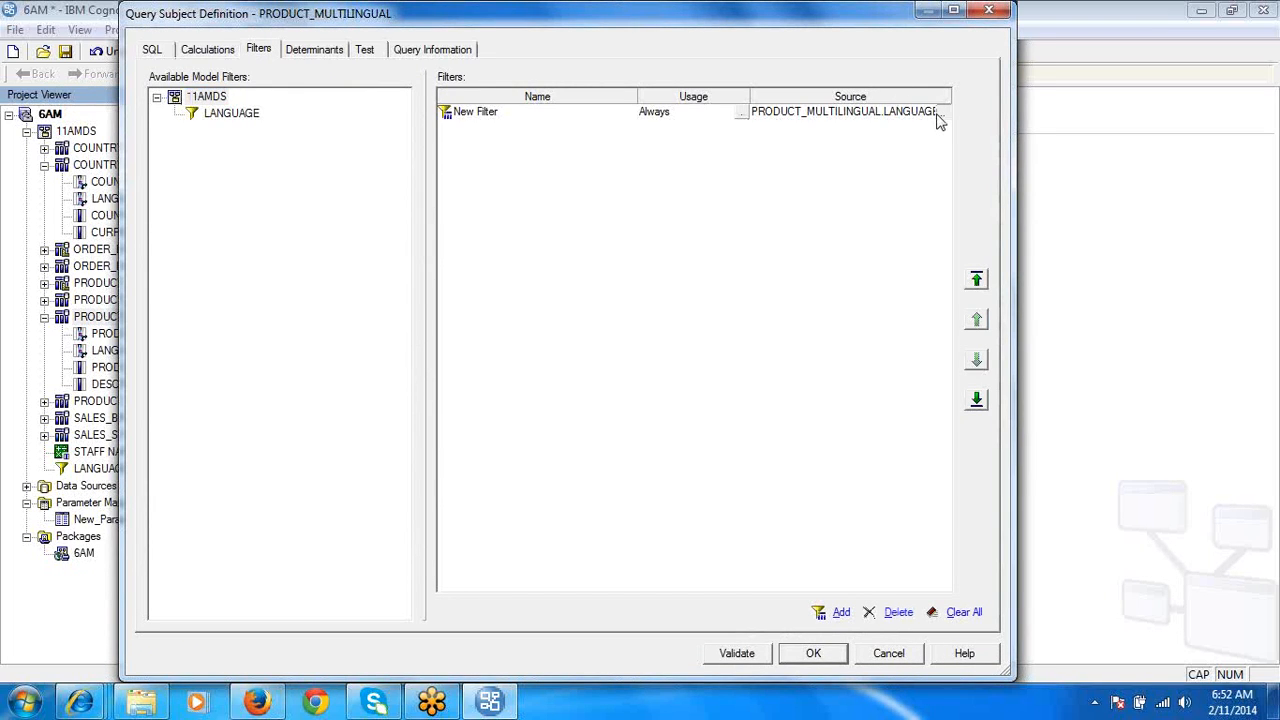
click(938, 115)
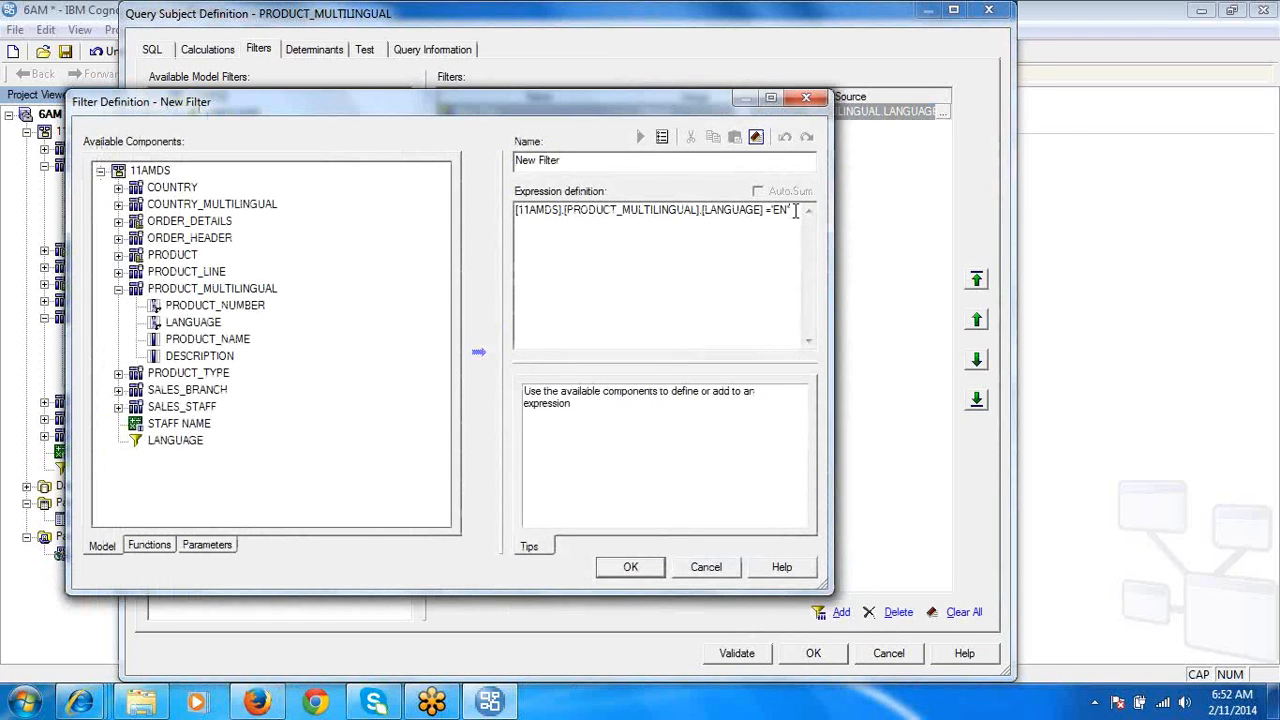
key(BackSpace)
key(BackSpace)
key(BackSpace)
key(BackSpace)
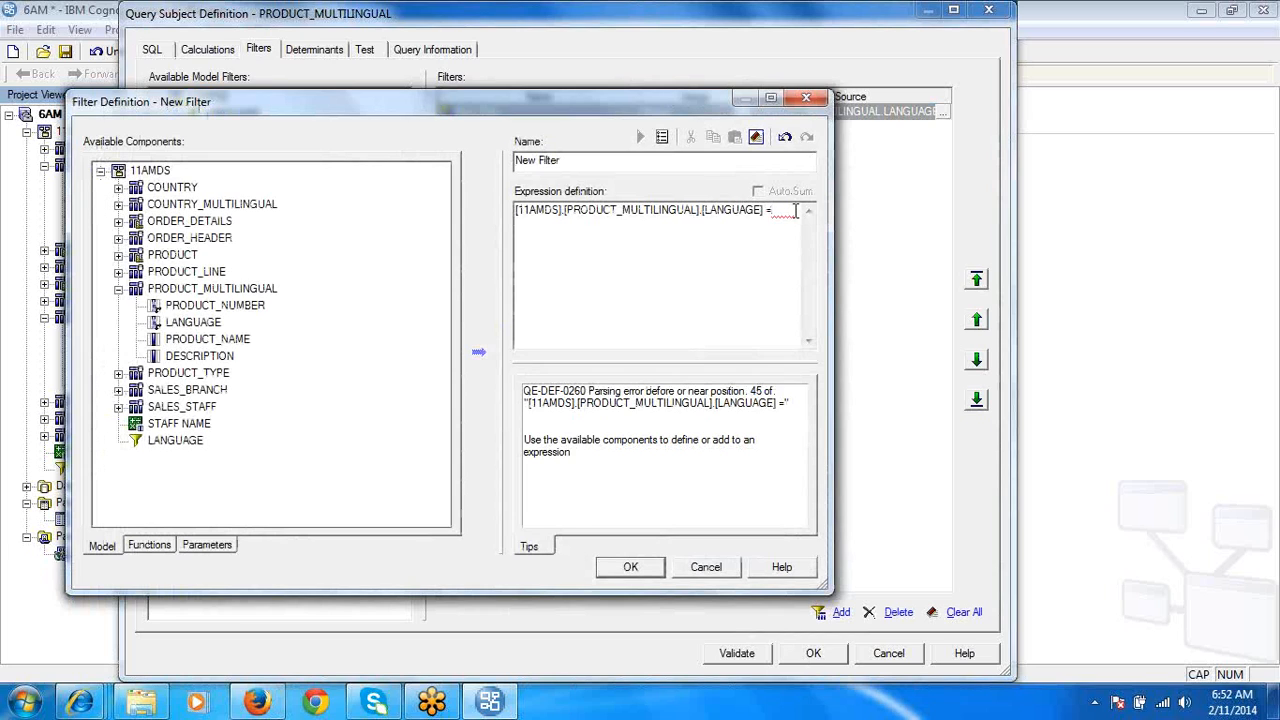
- Complete the PRODUCT_MULTILINGUAL filter expression with #$New_Parameter_Map{'LAN'}# and accept the query subject definition
click(205, 549)
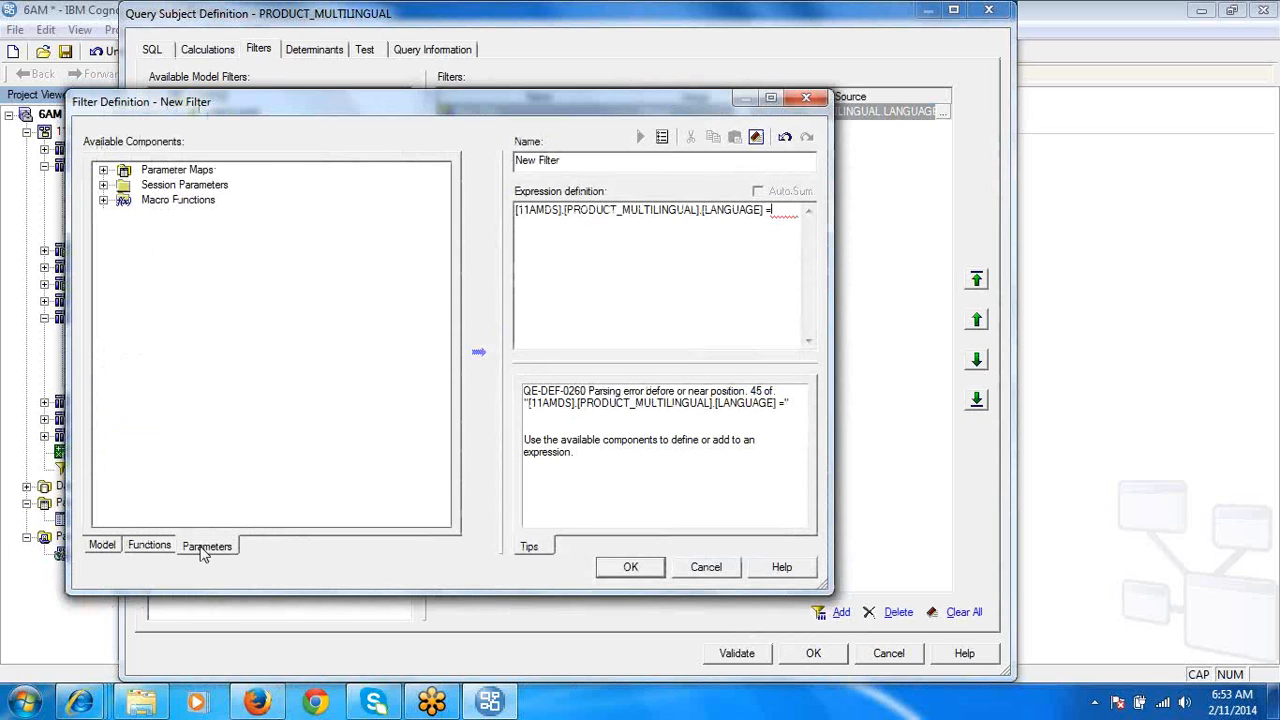
click(103, 171)
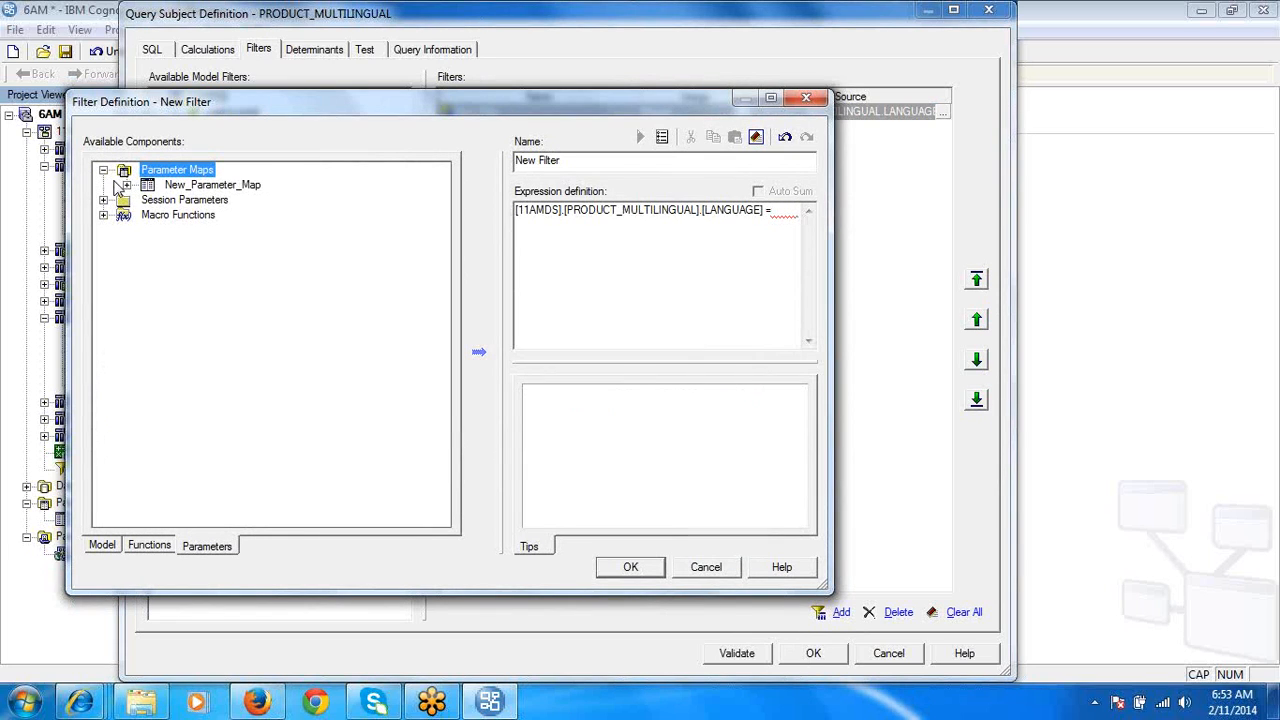
click(126, 185)
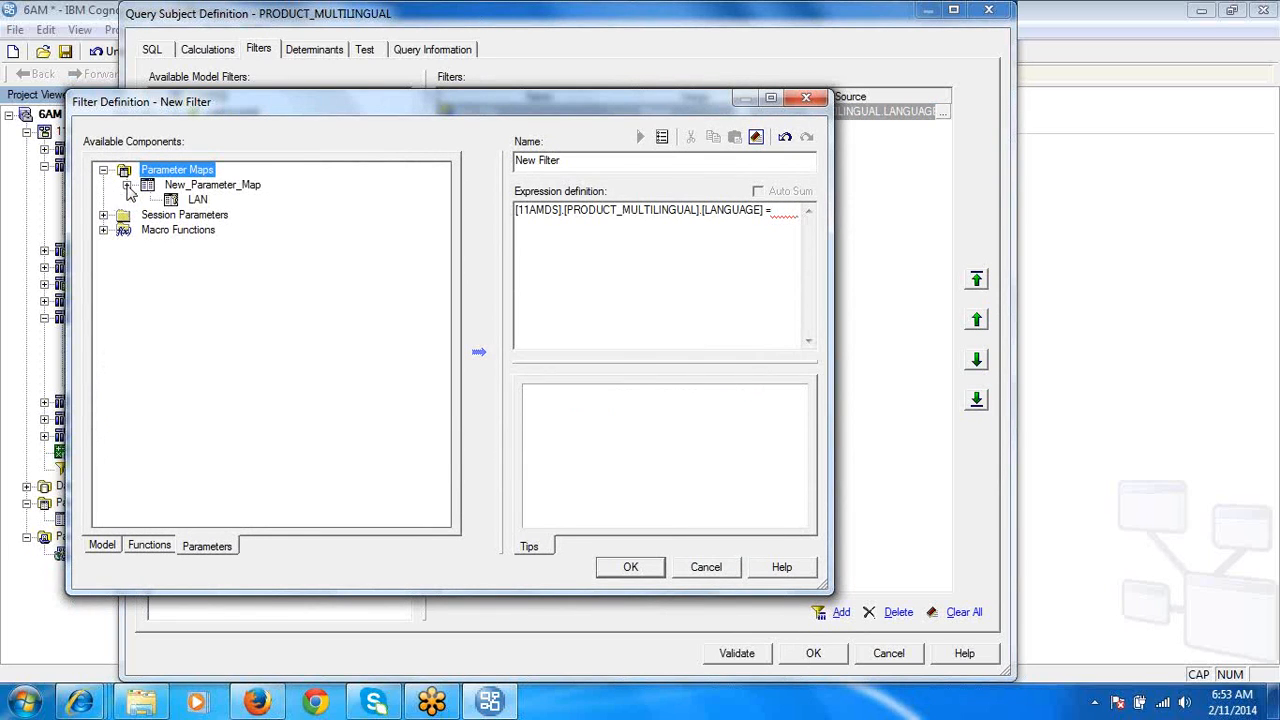
double_click(198, 200)
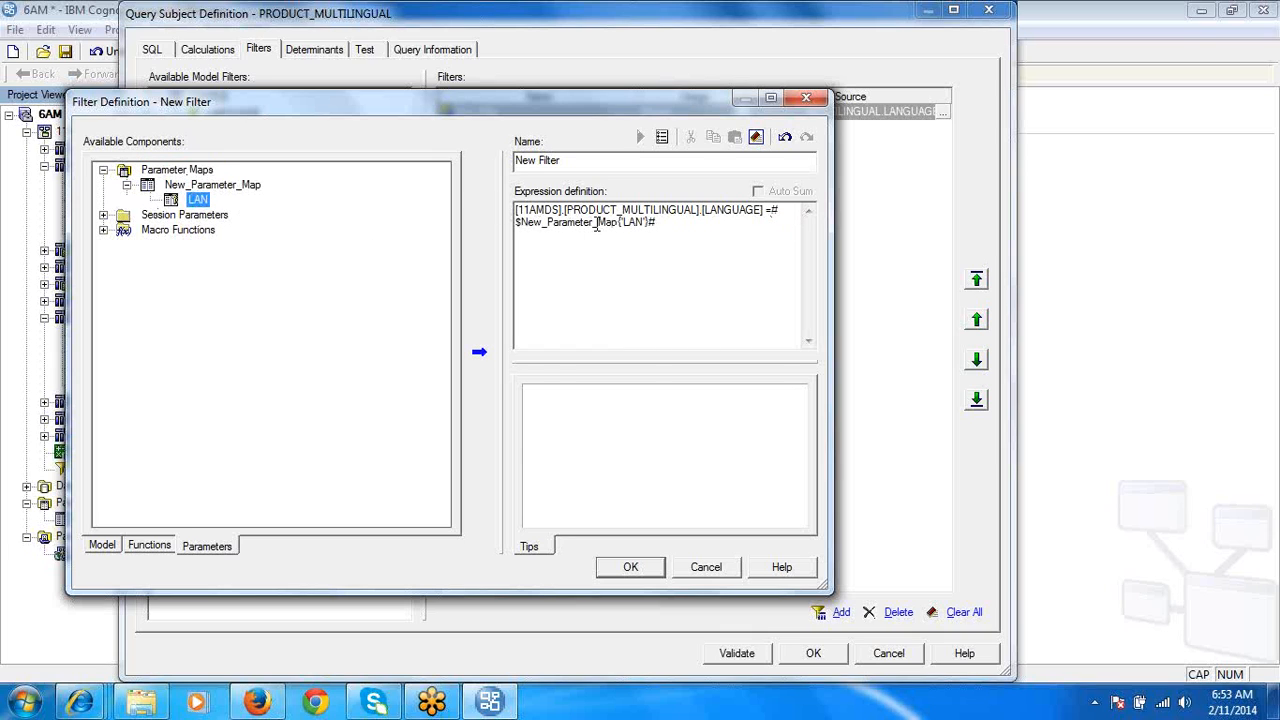
click(597, 222)
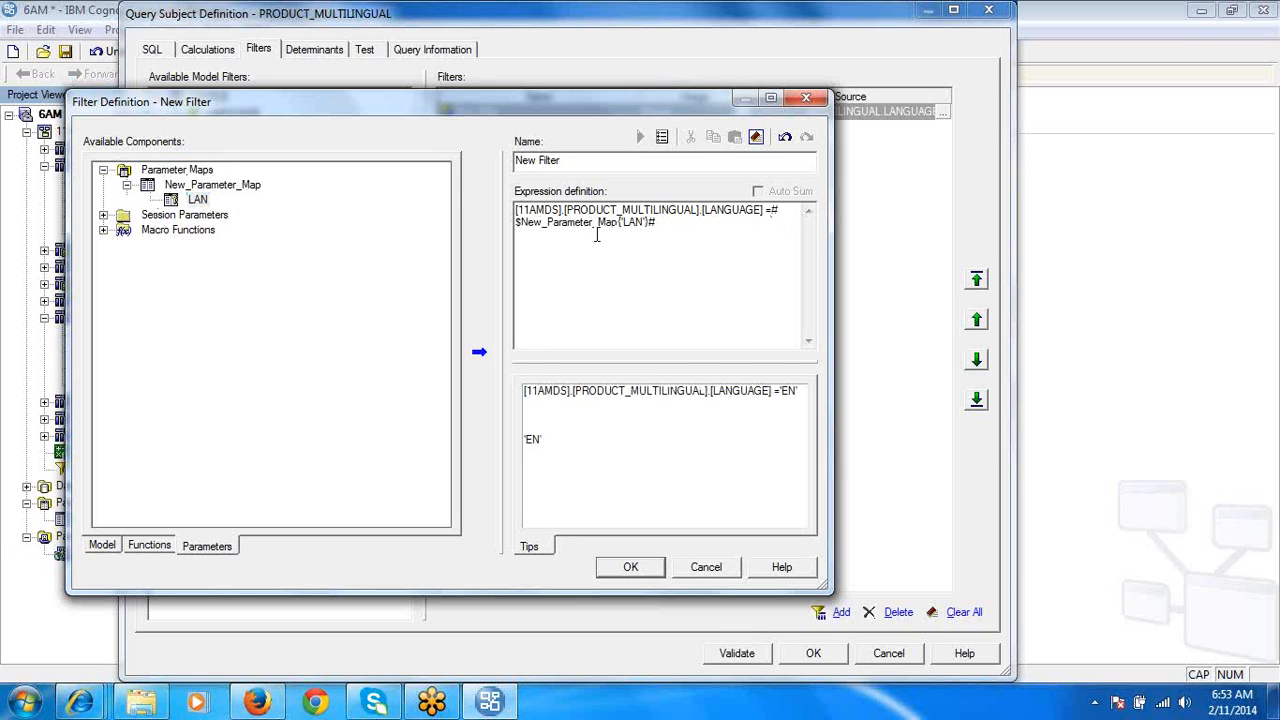
click(532, 440)
click(536, 440)
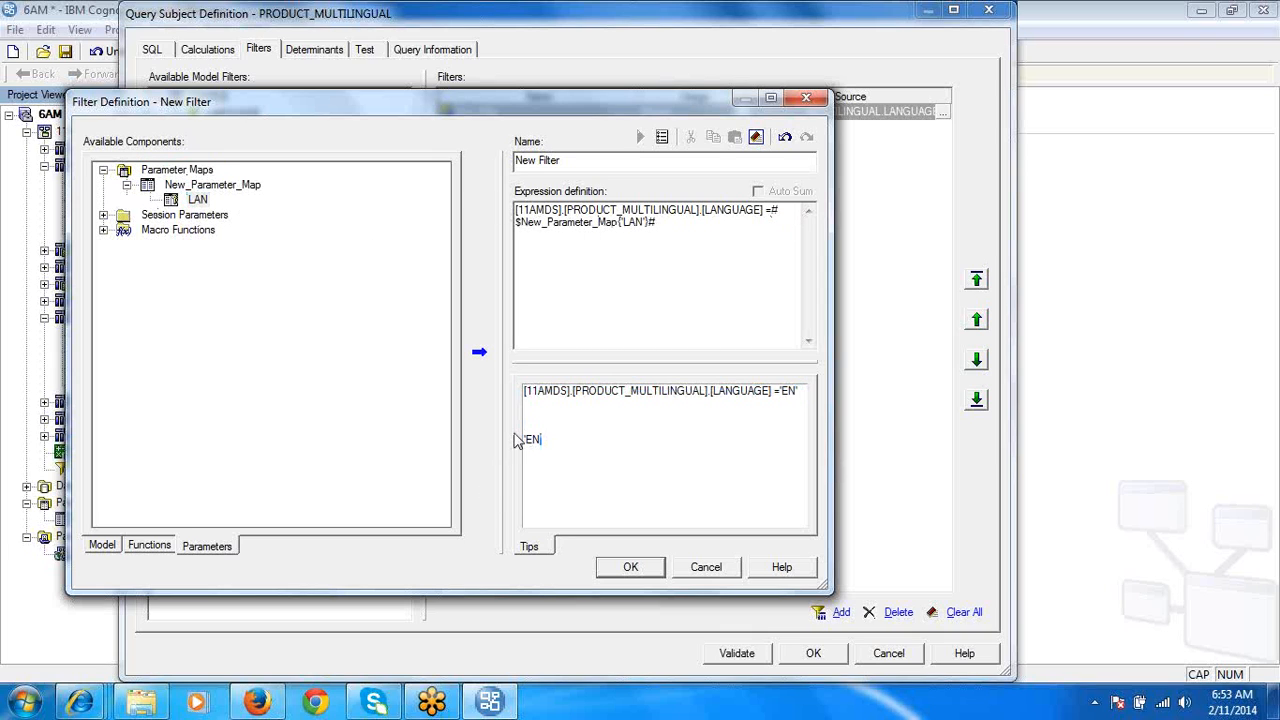
click(632, 567)
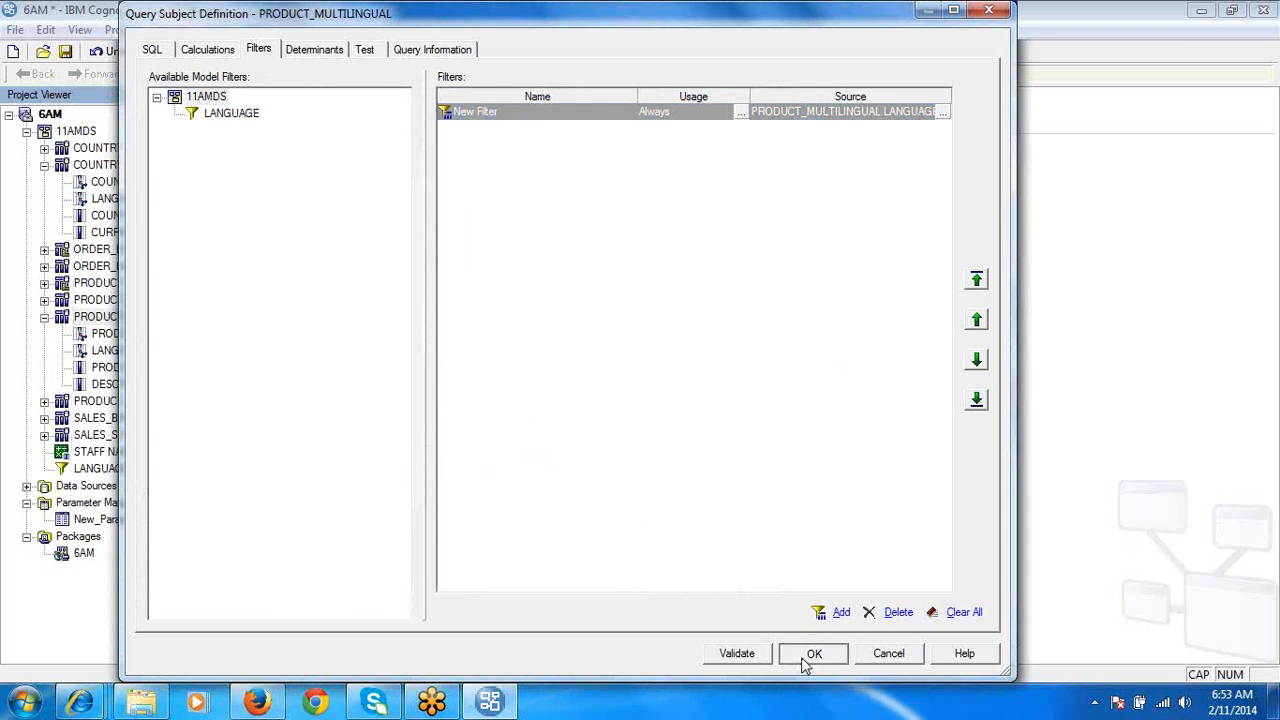
click(806, 657)
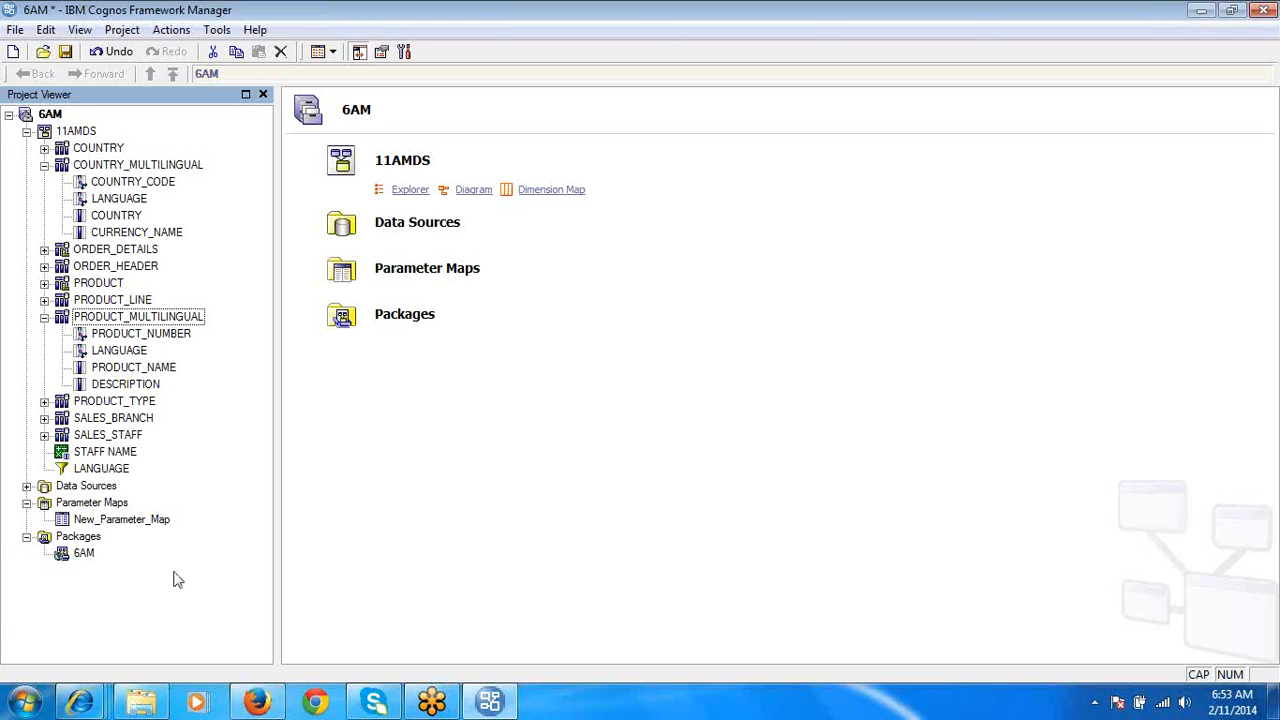
- Set the value of the LAN key in New_Parameter_Map to 'FR' and save the map definition
double_click(140, 521)
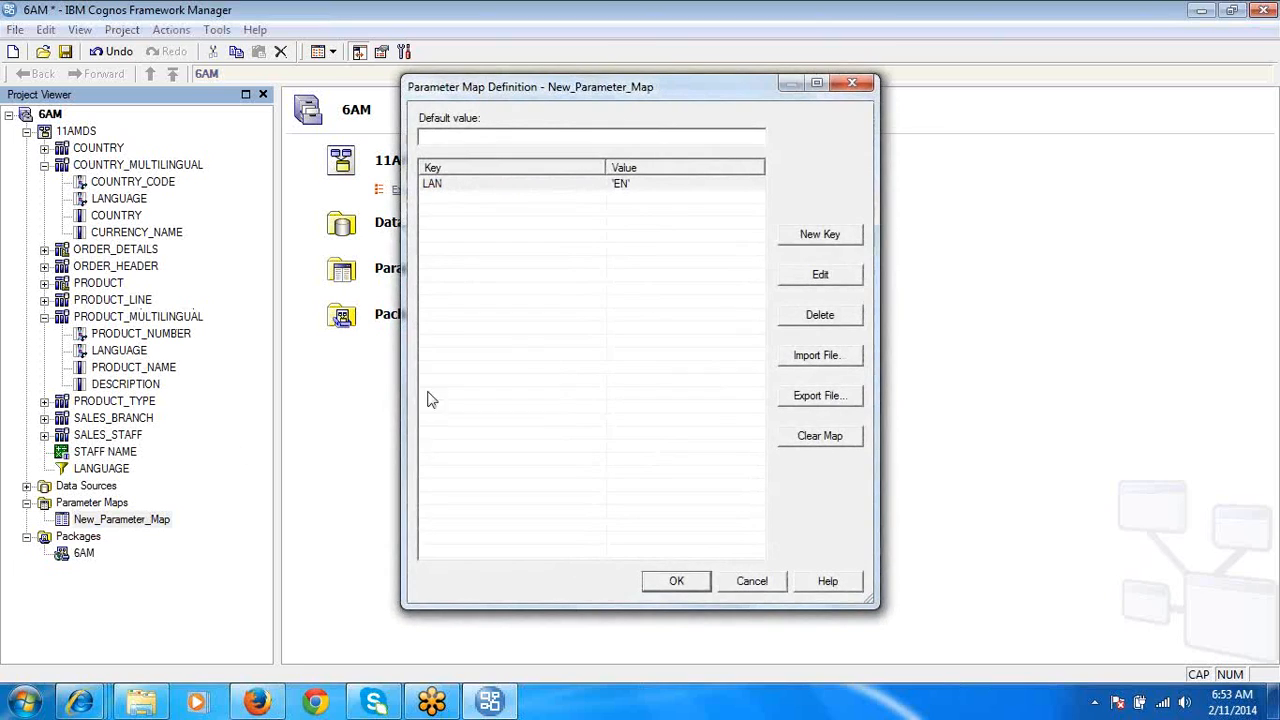
double_click(636, 184)
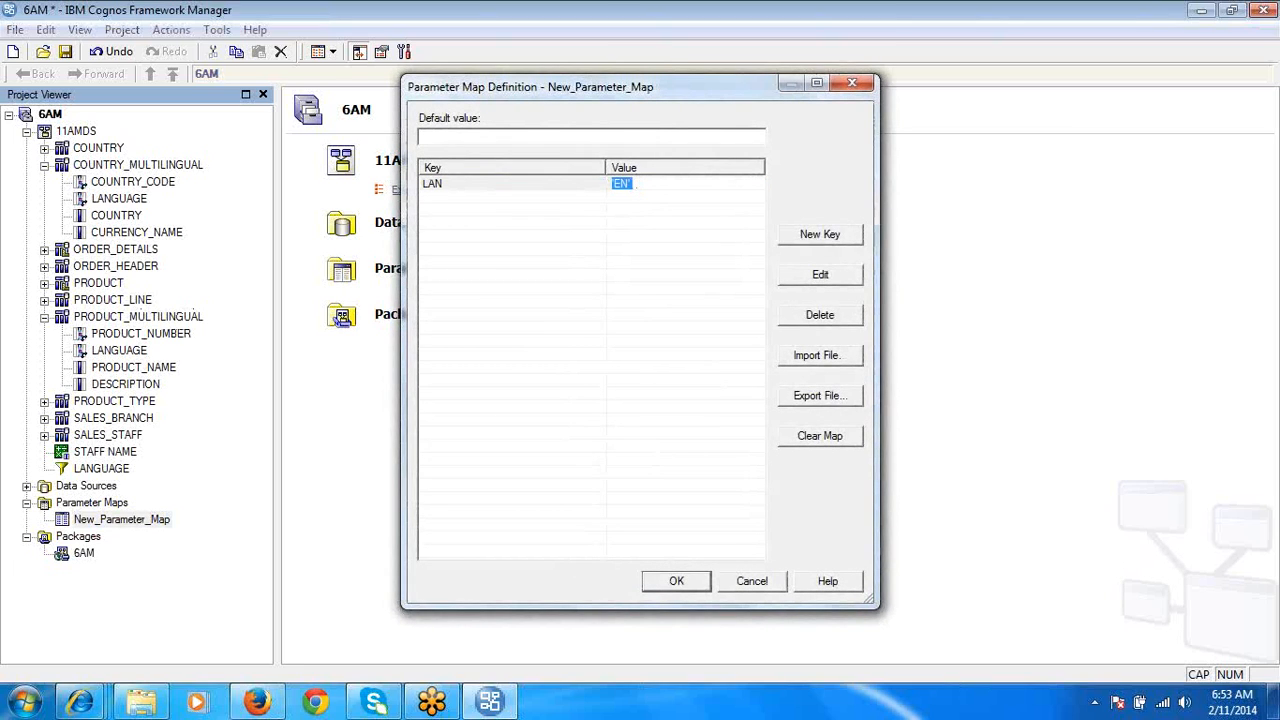
text('FR)
click(677, 582)
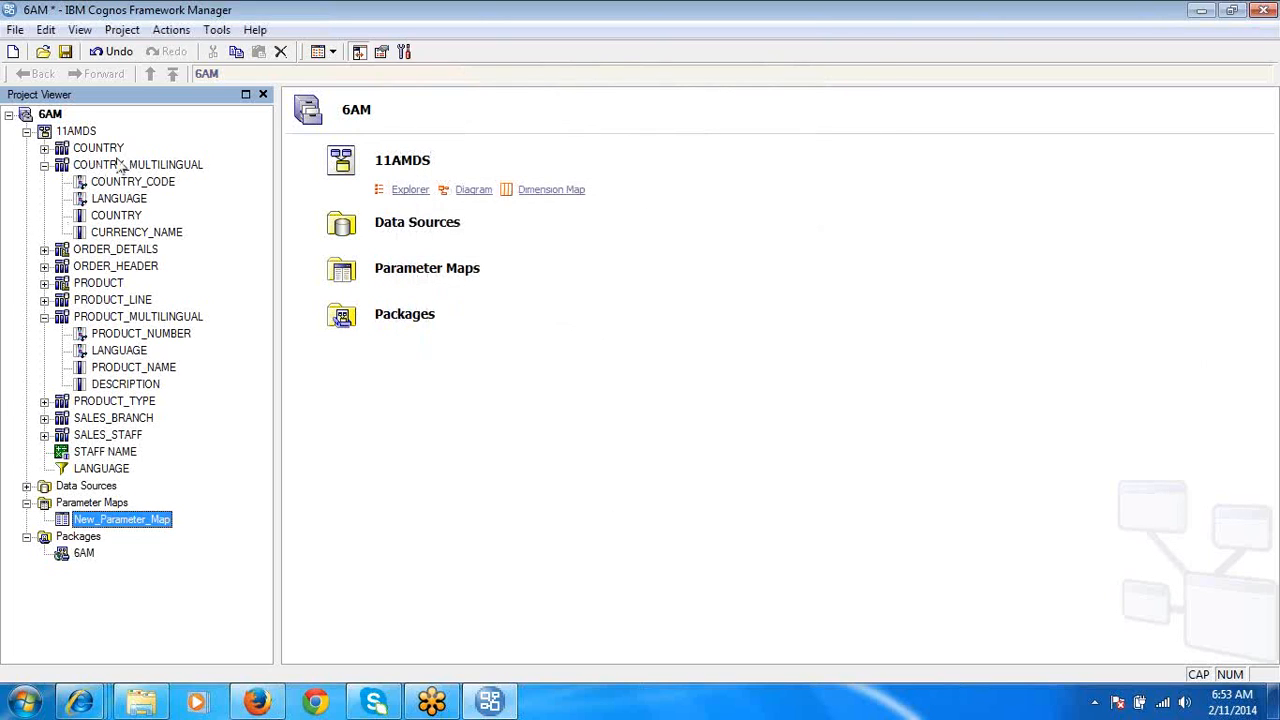
- Test the COUNTRY_MULTILINGUAL query subject with a sample and check the LANGUAGE column of the results
click(124, 168)
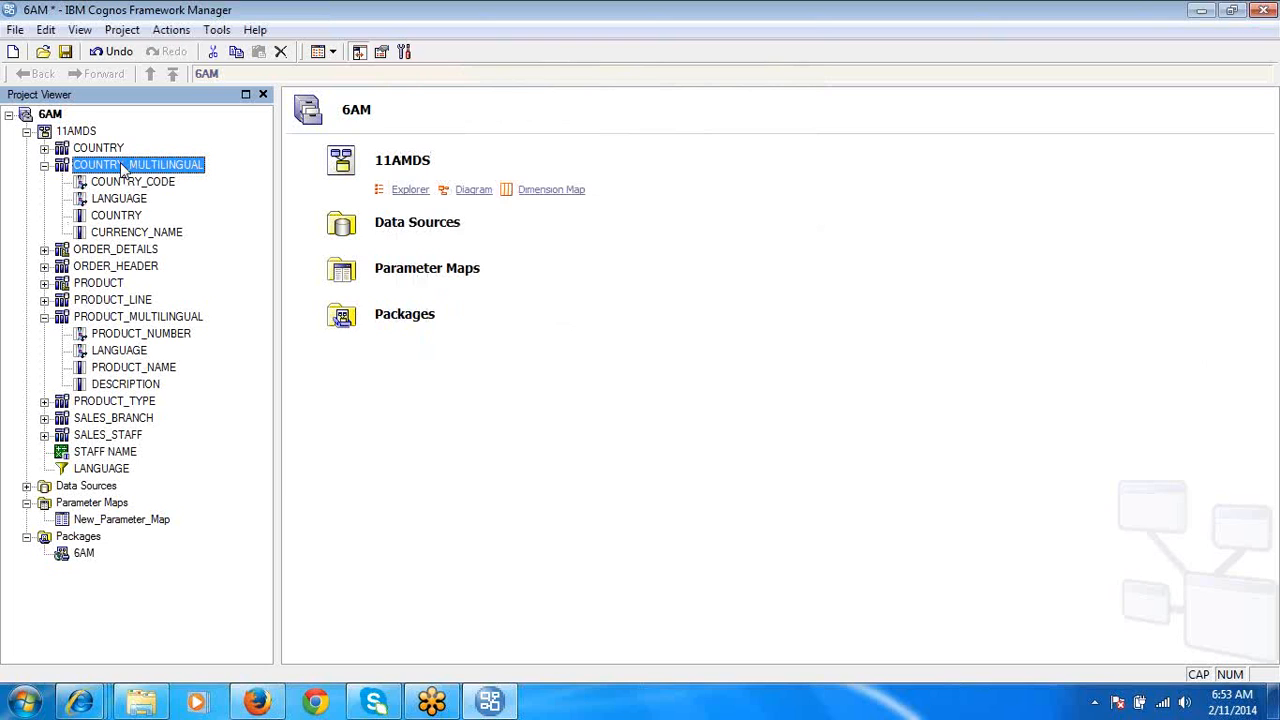
right_click(121, 166)
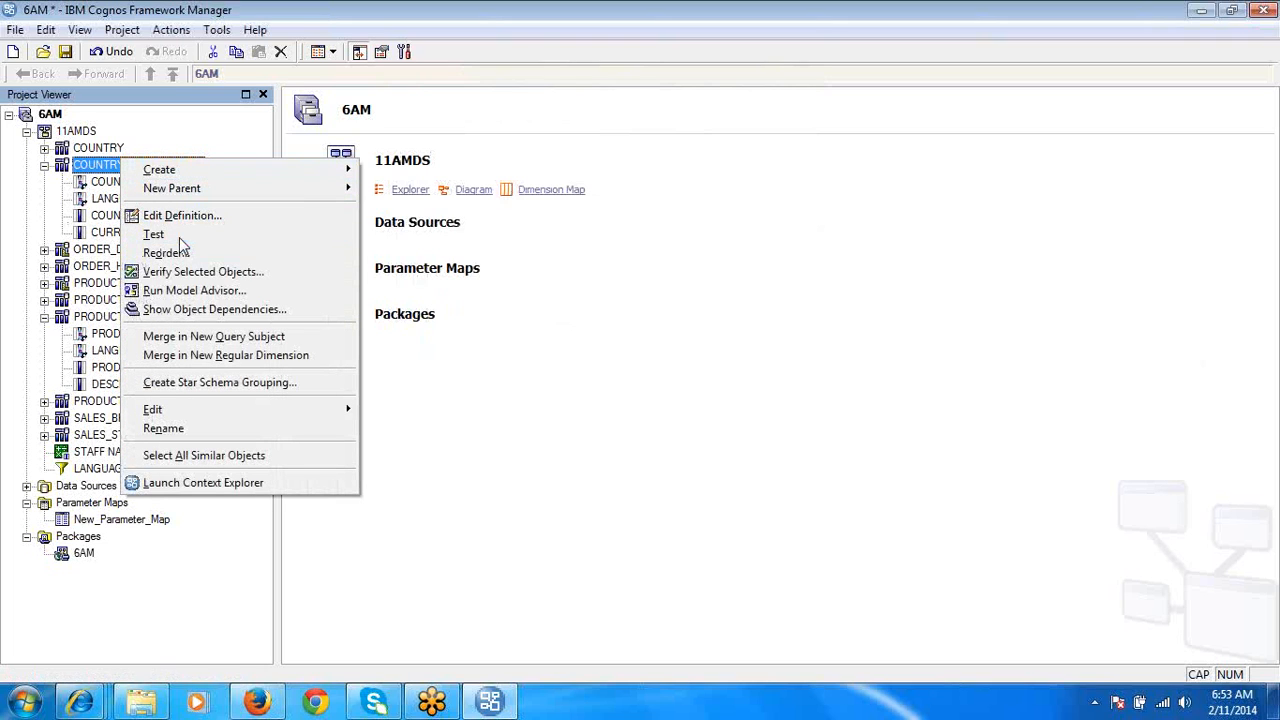
click(179, 237)
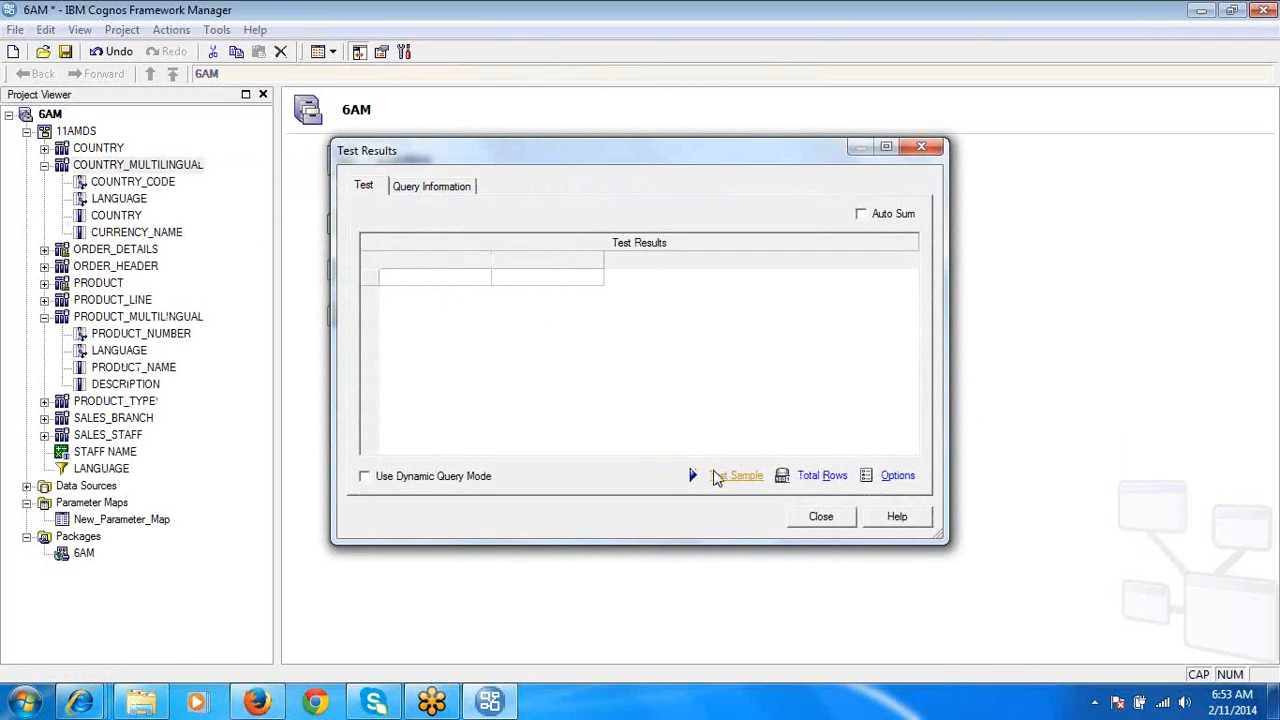
click(716, 477)
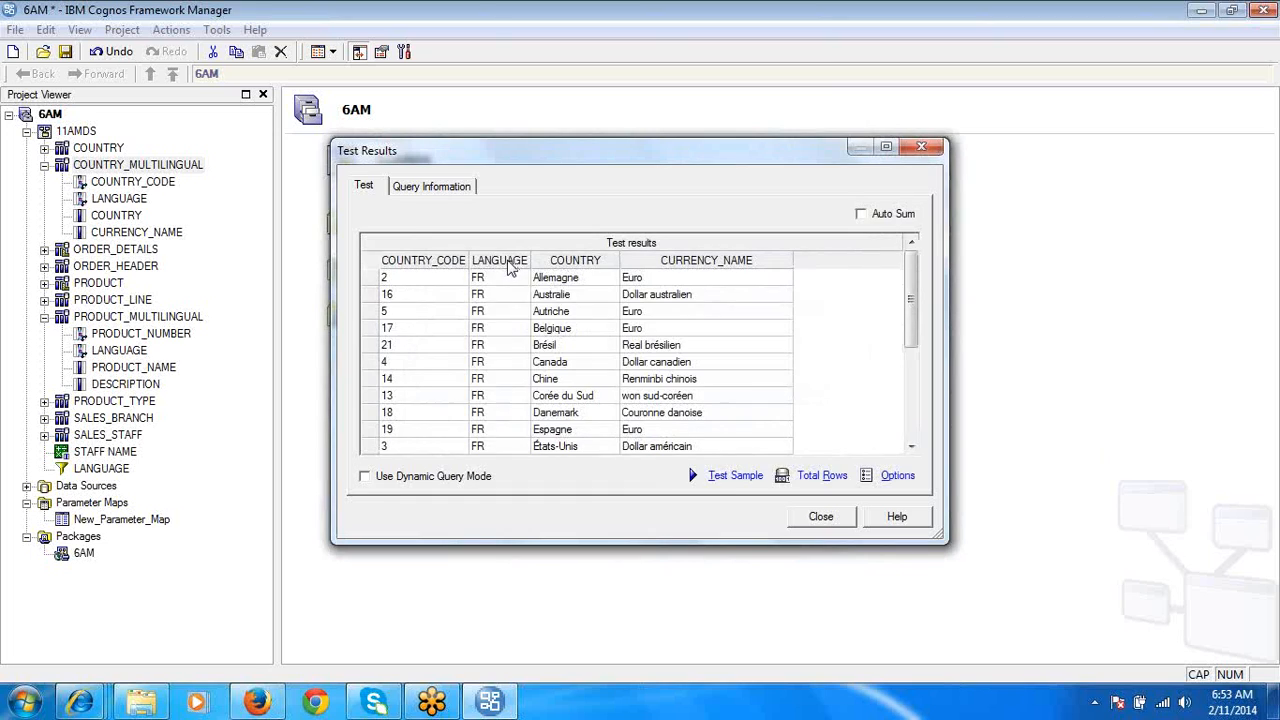
click(510, 262)
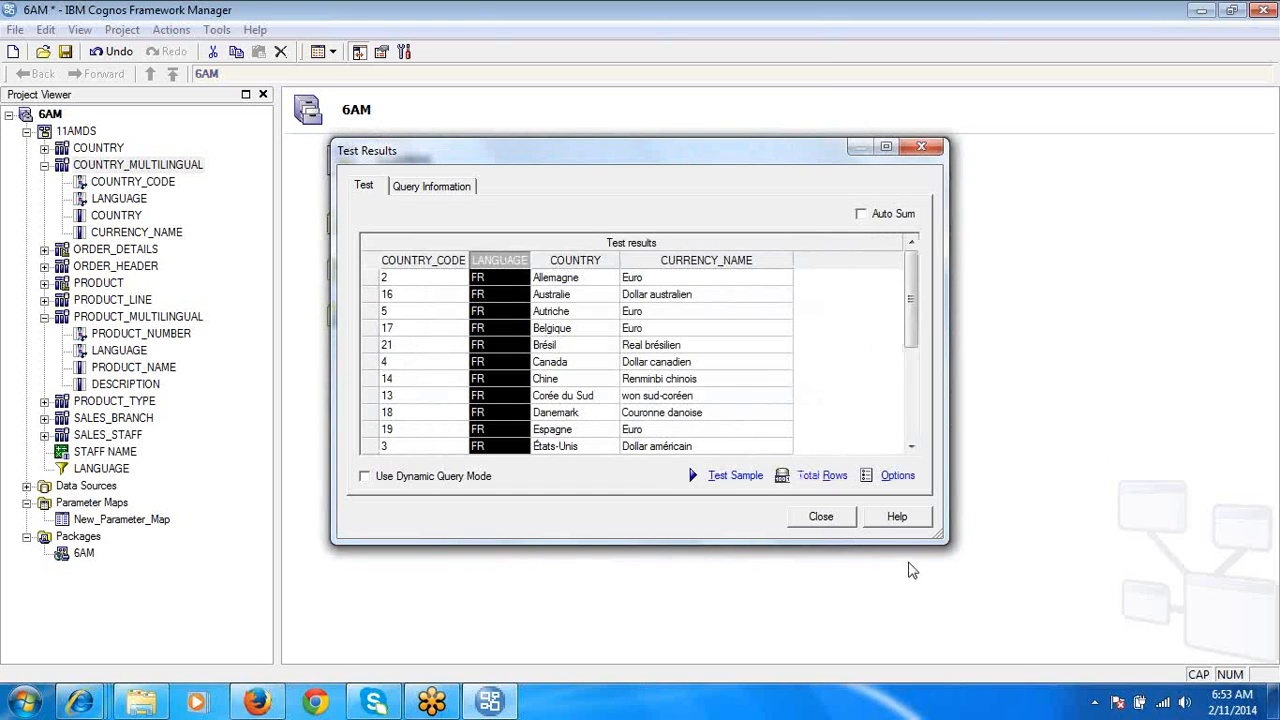
click(824, 517)
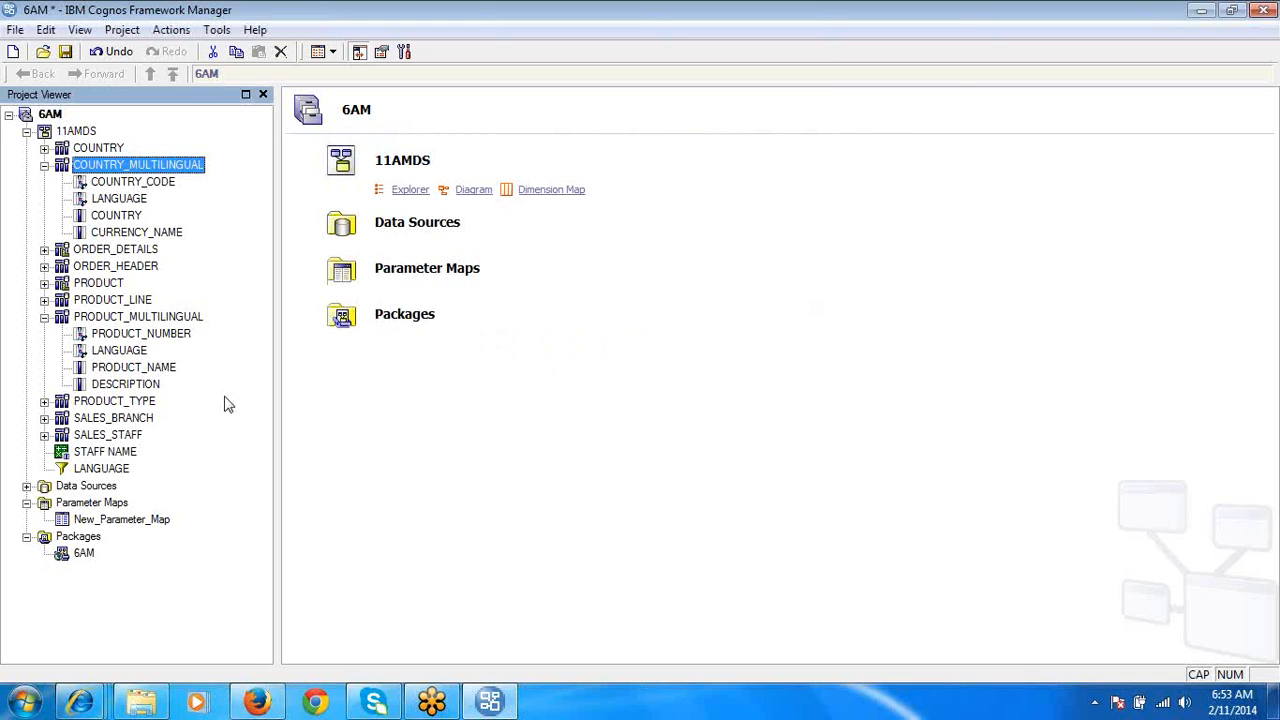
- Run a sample test on the PRODUCT_MULTILINGUAL query subject and check its LANGUAGE column
click(148, 317)
click(147, 302)
right_click(146, 308)
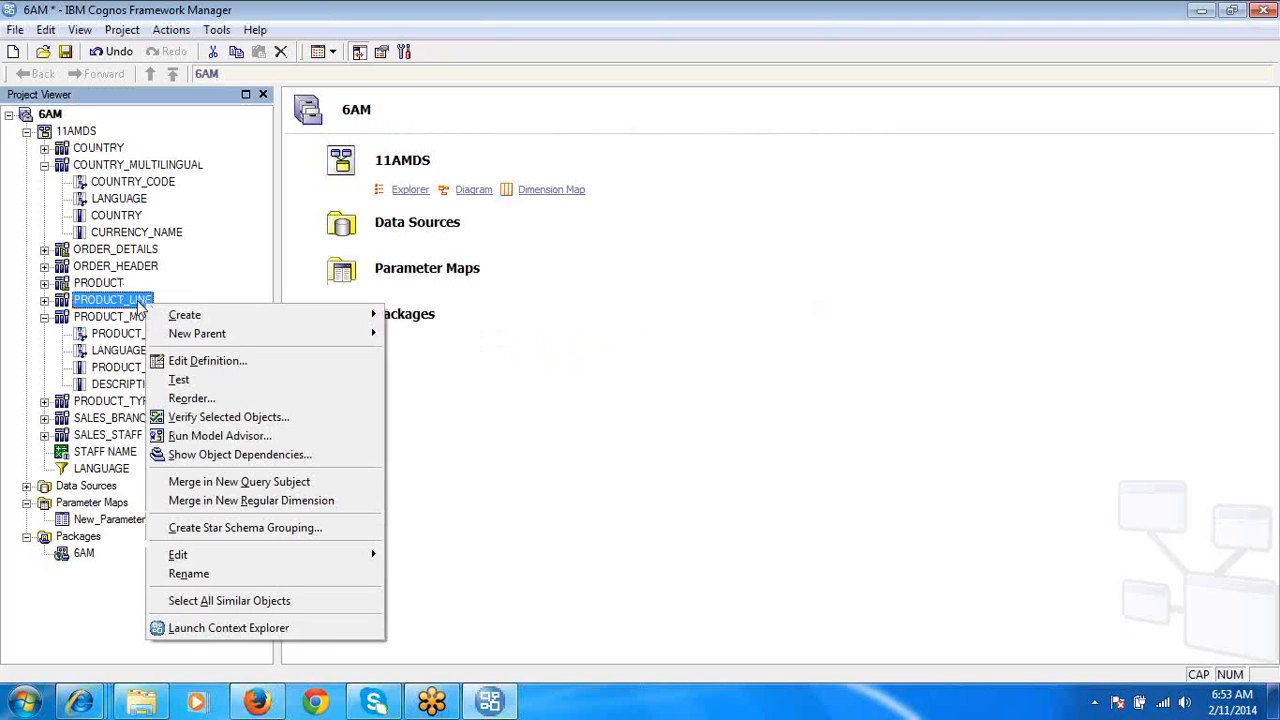
click(120, 318)
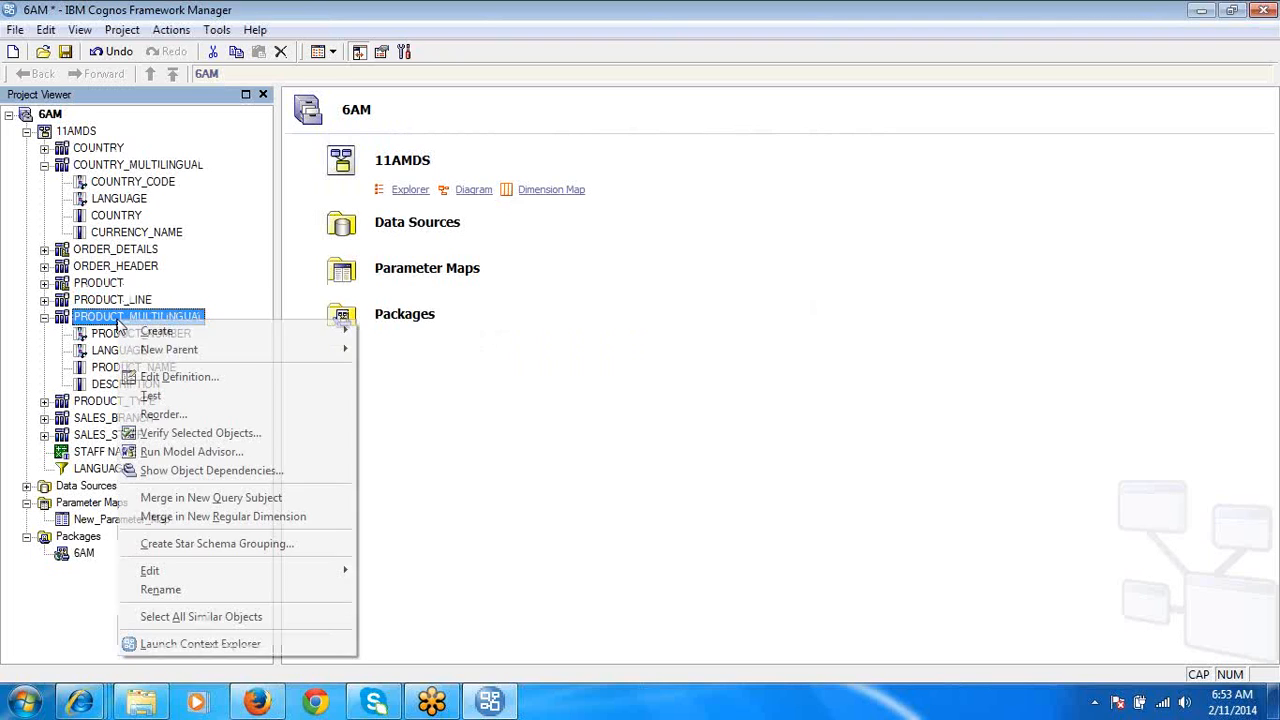
click(162, 402)
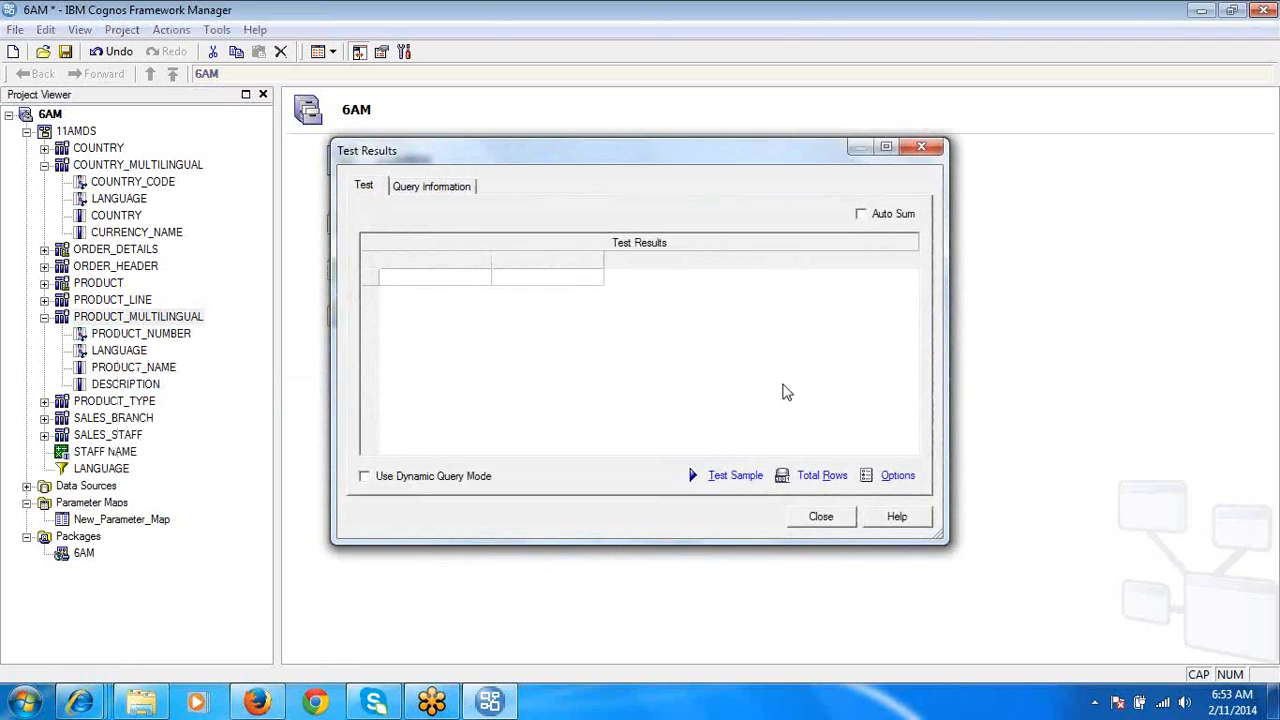
click(735, 476)
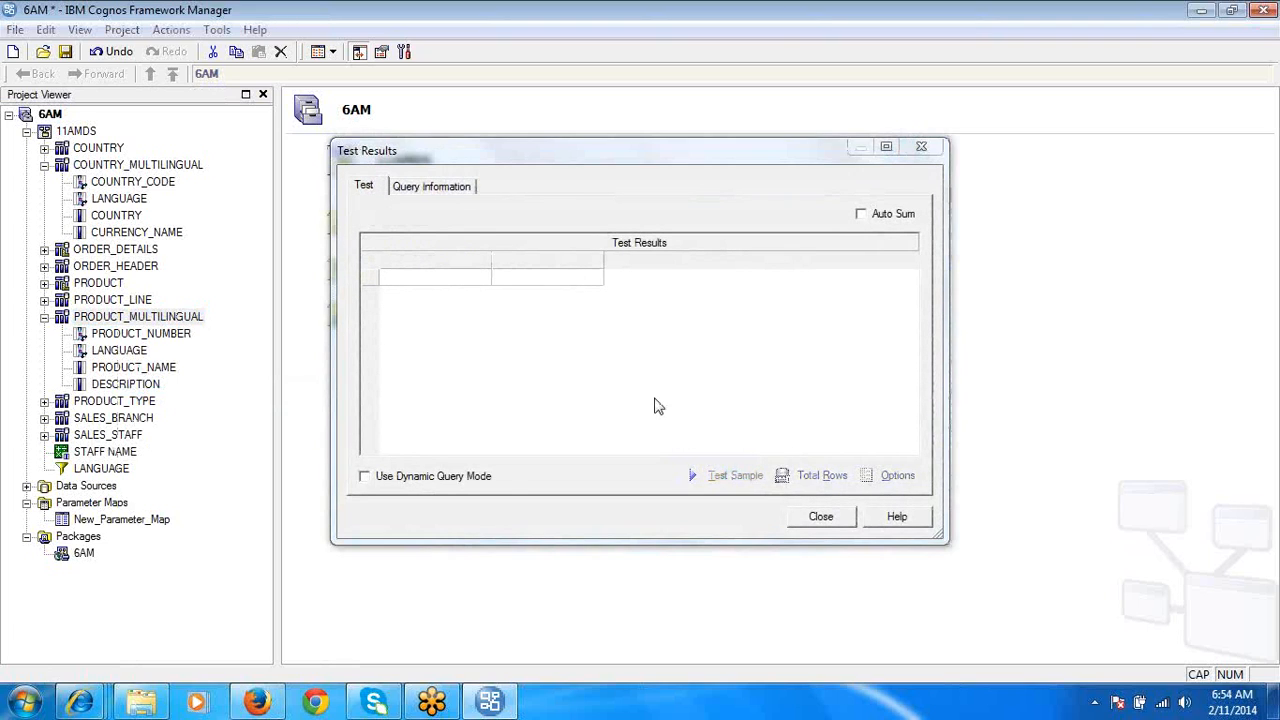
click(515, 260)
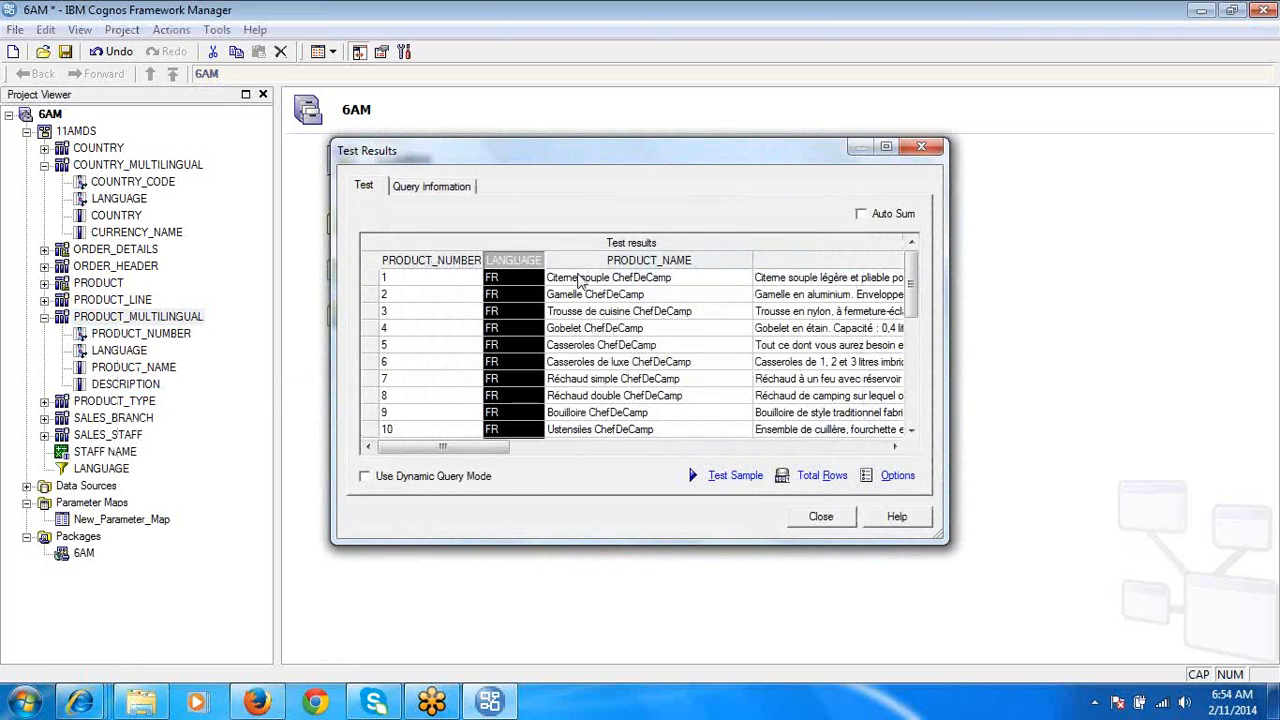
click(822, 518)
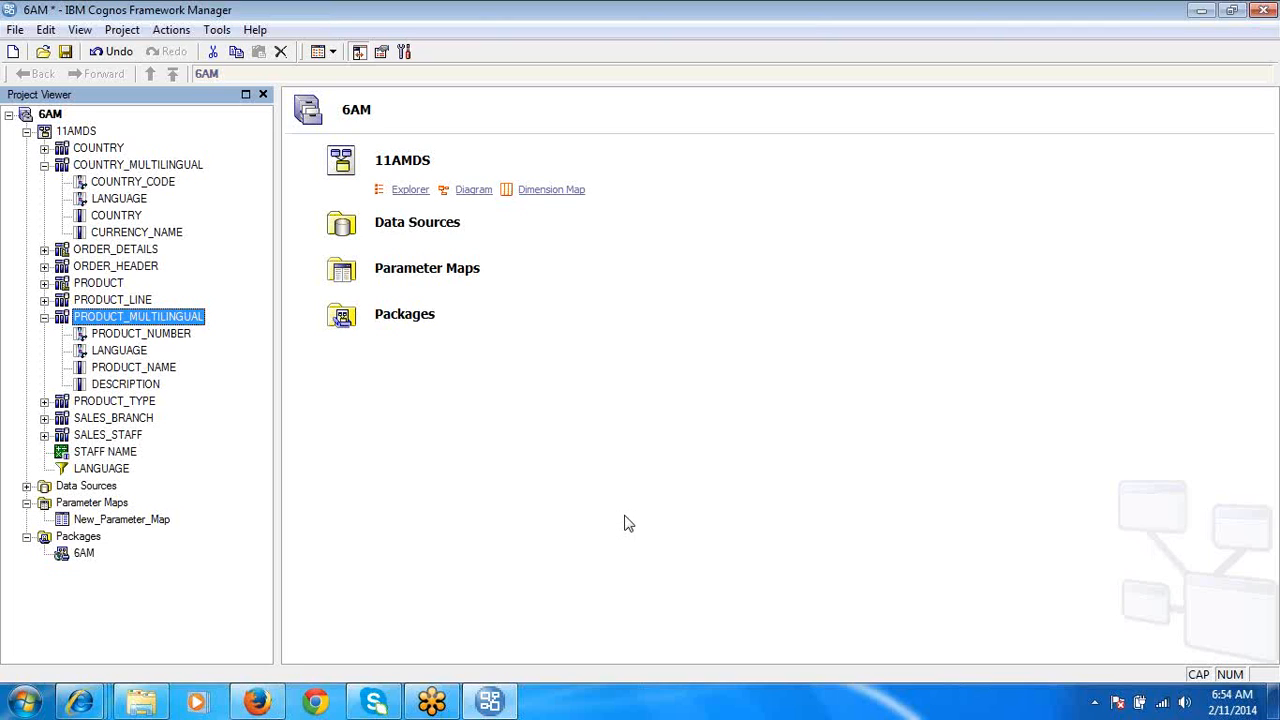
- Inspect the value of the LAN key in the New_Parameter_Map definition and close it without saving
click(150, 522)
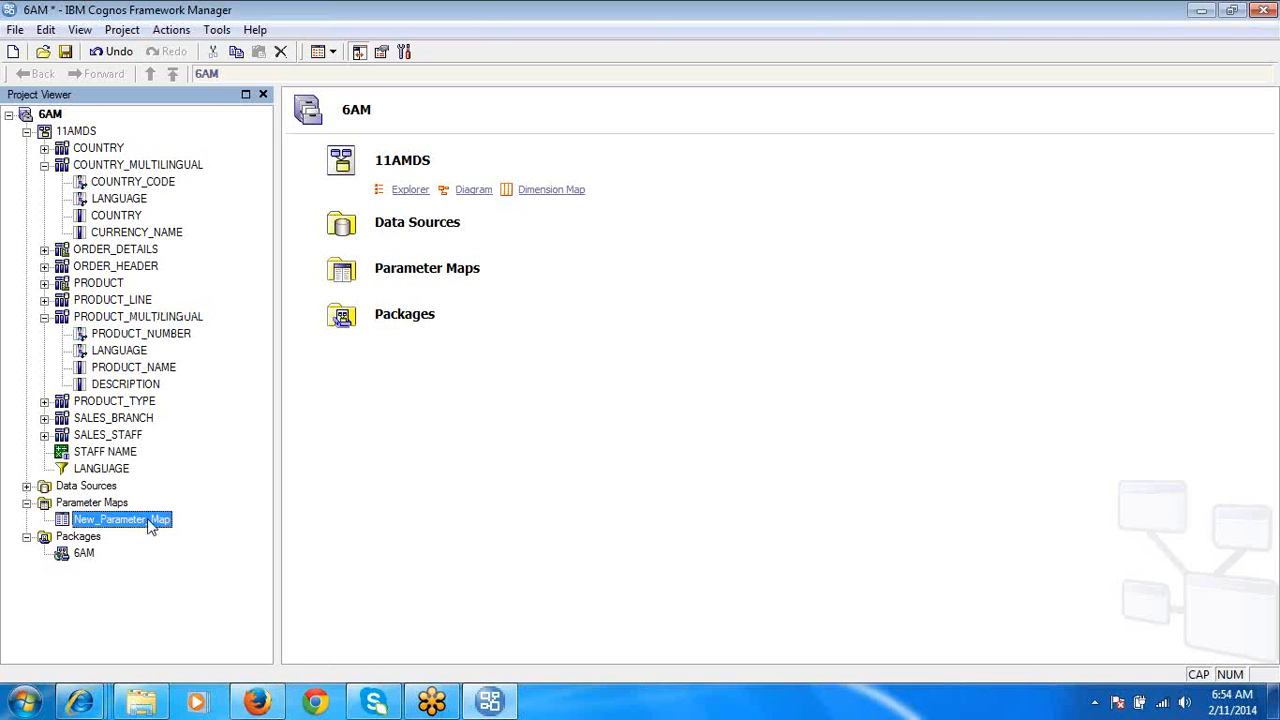
double_click(150, 522)
click(645, 188)
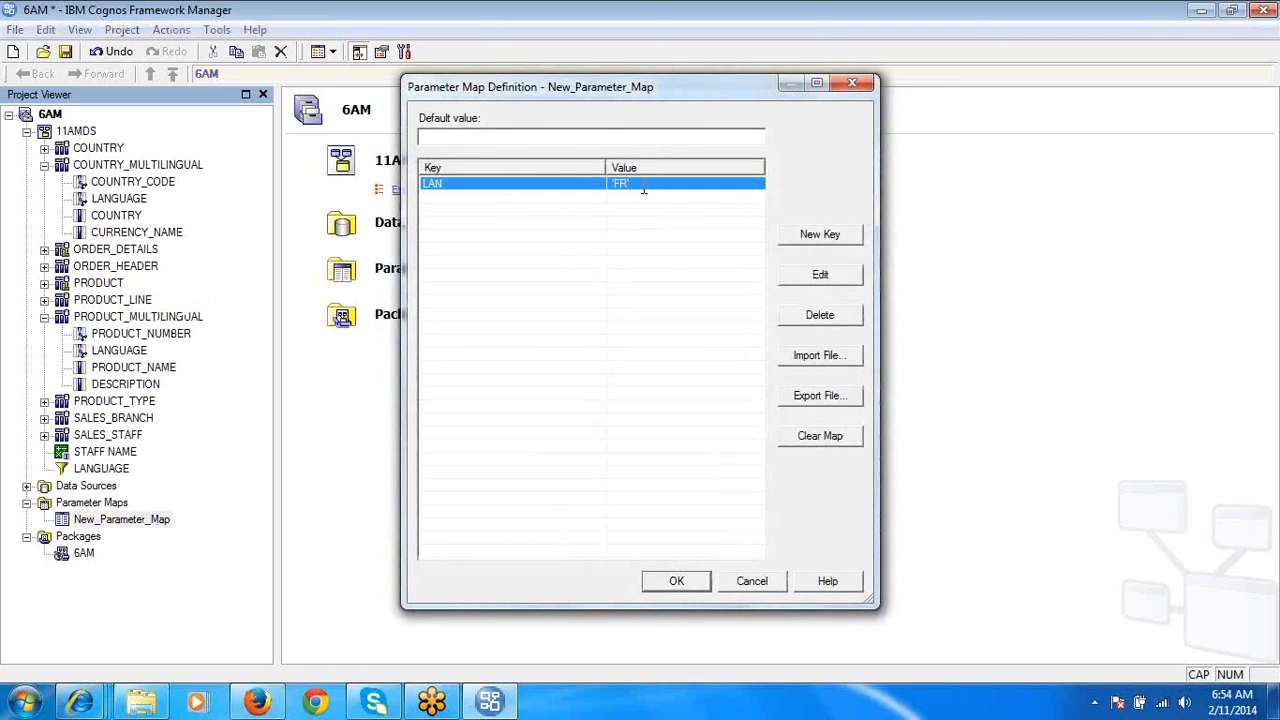
click(644, 188)
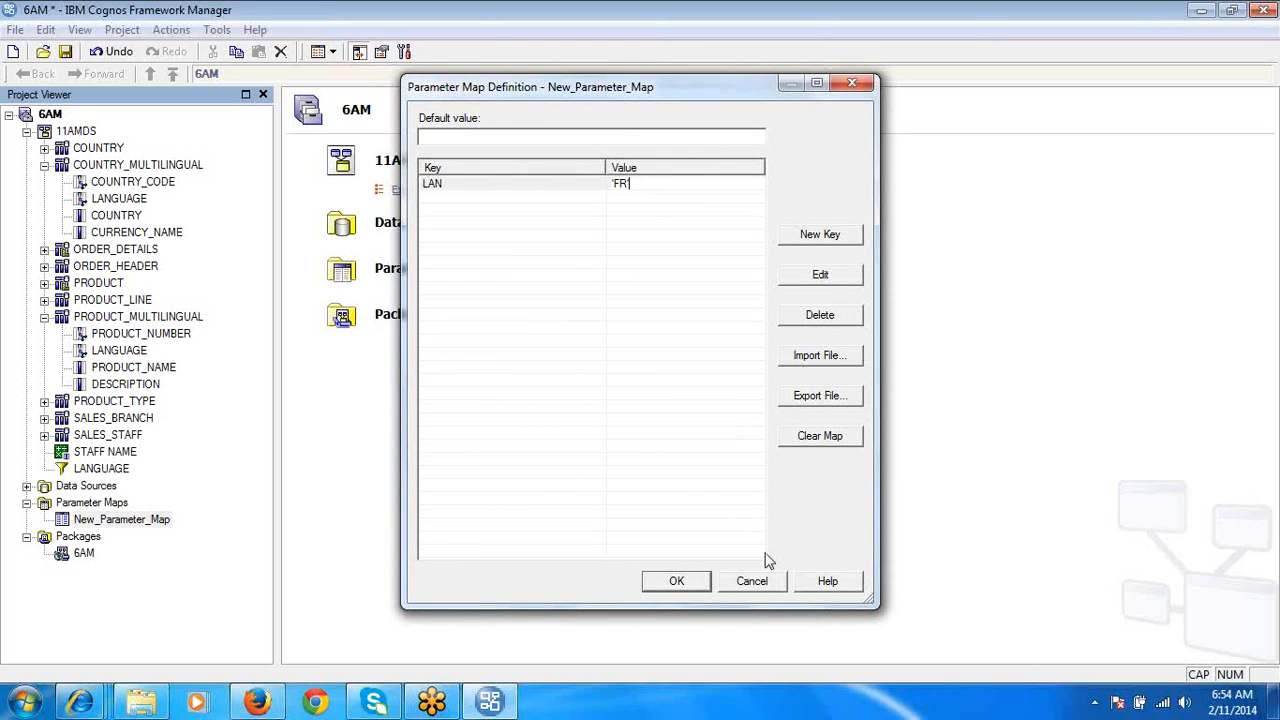
click(752, 581)
- Review the expression of the filter embedded in COUNTRY_MULTILINGUAL and cancel out of both definitions
double_click(100, 166)
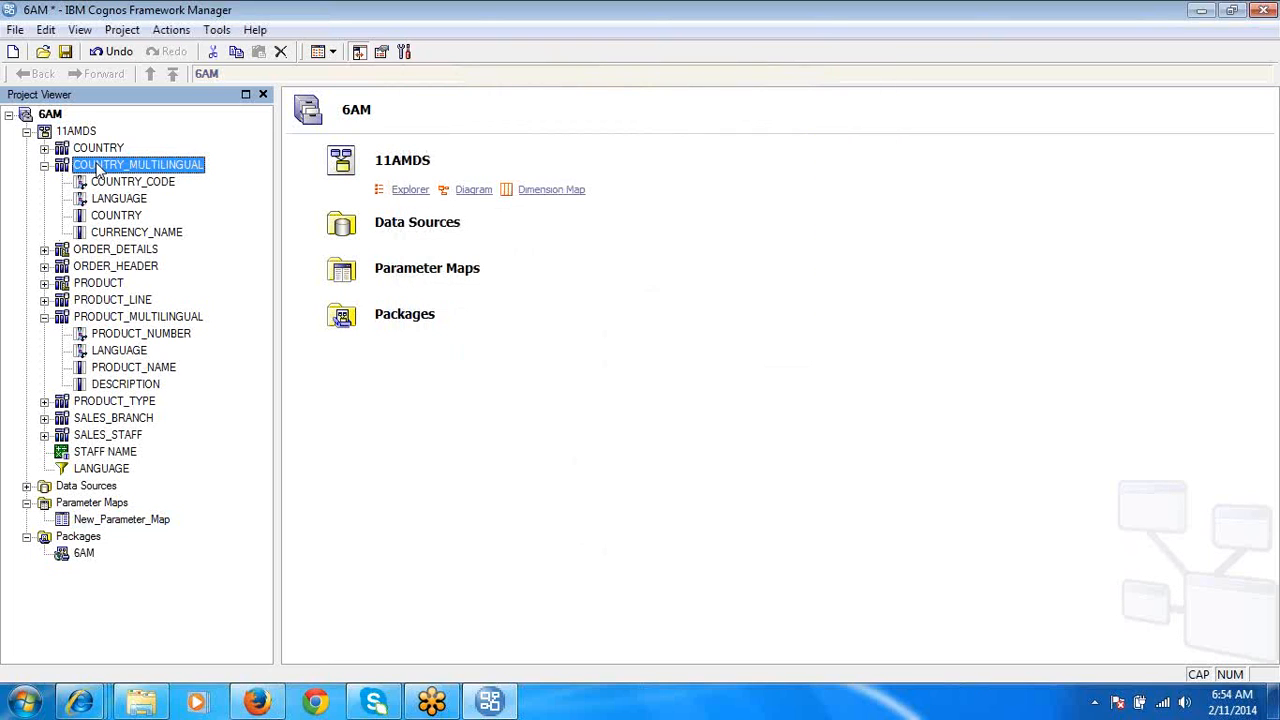
click(257, 50)
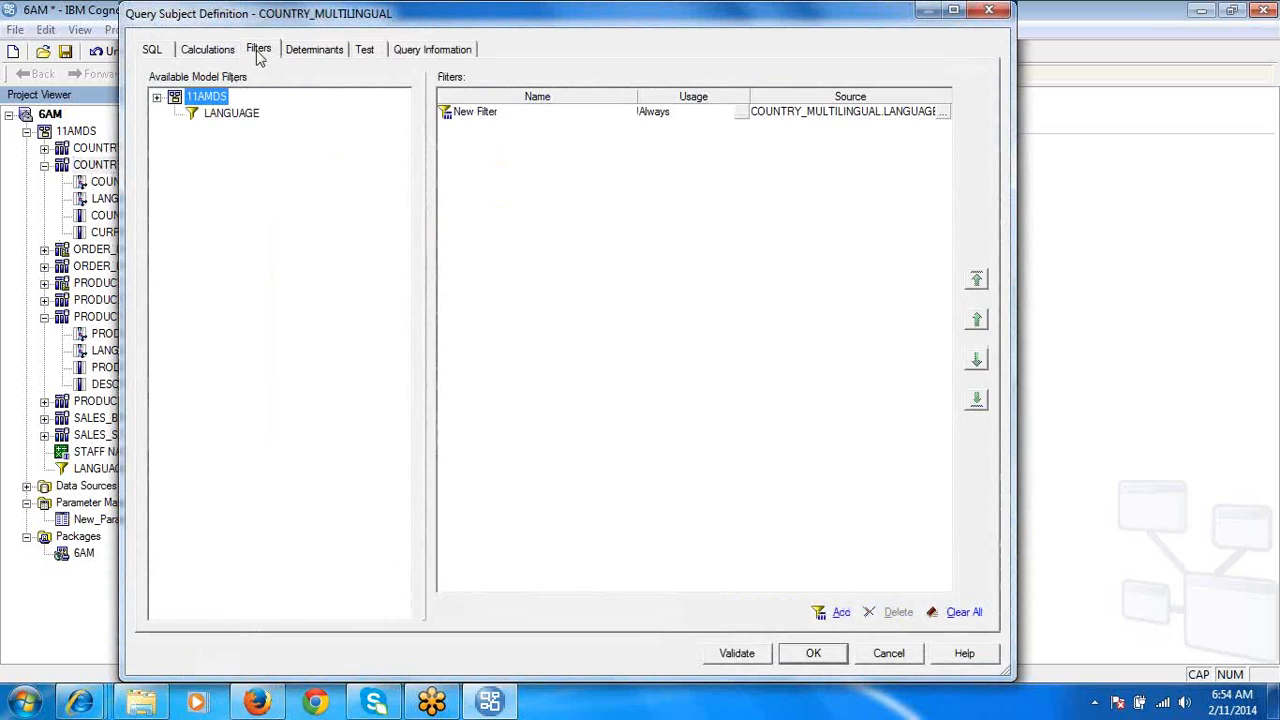
double_click(940, 113)
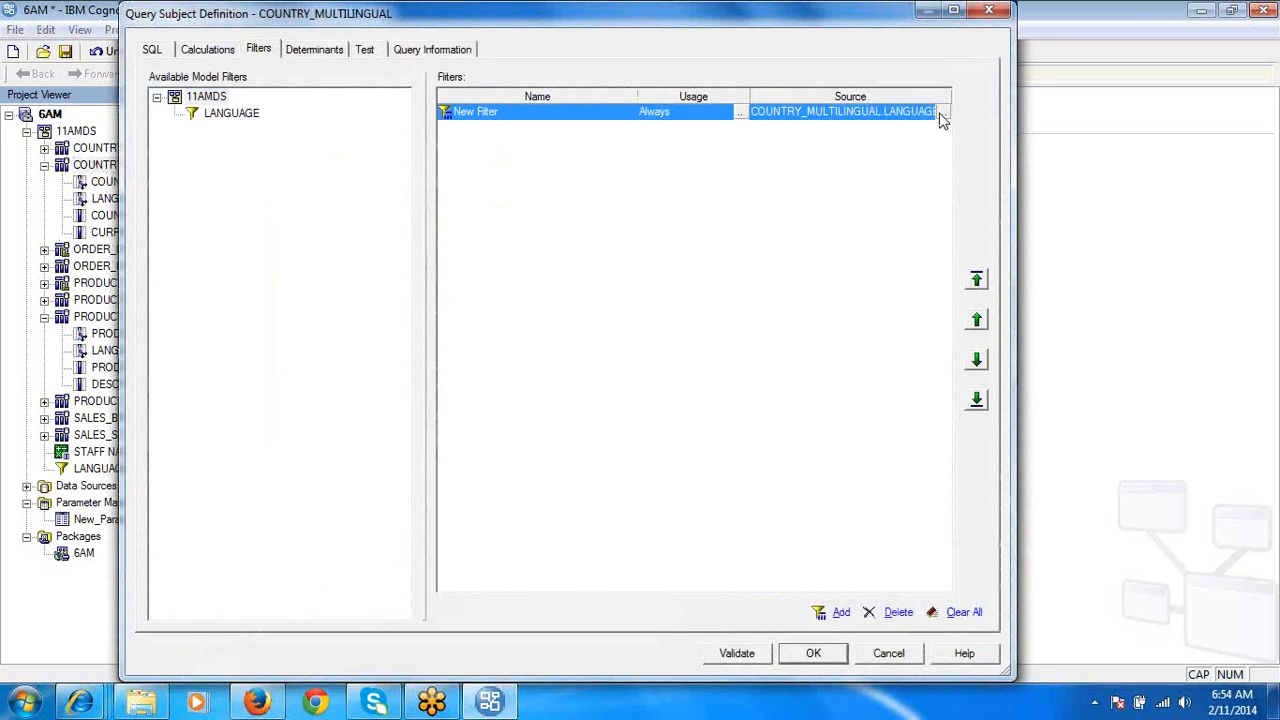
click(766, 210)
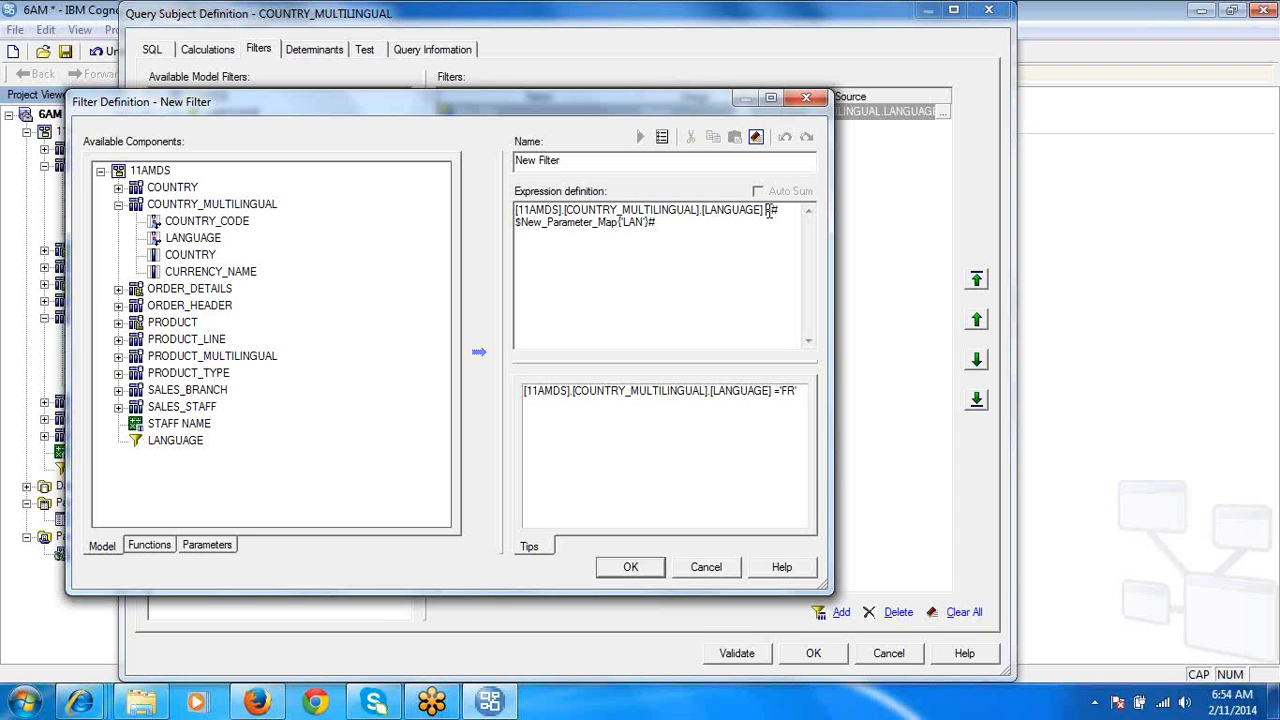
click(705, 567)
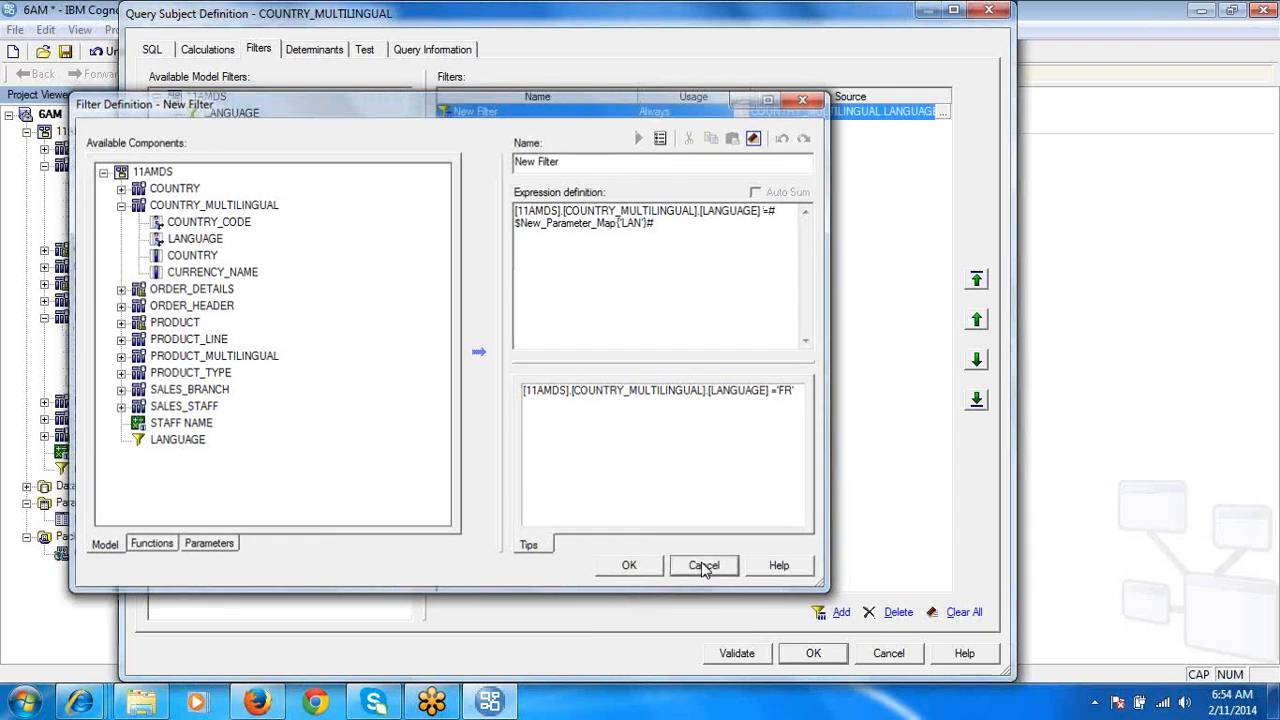
click(888, 653)
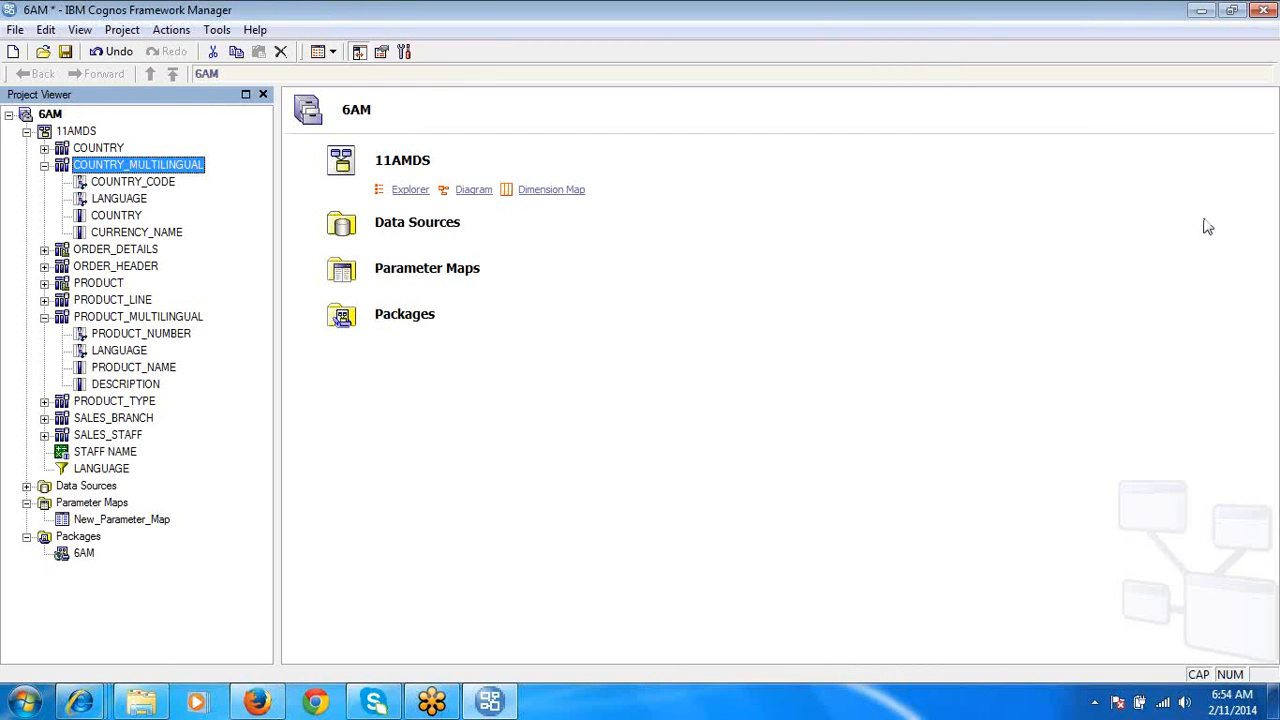
click(1264, 47)
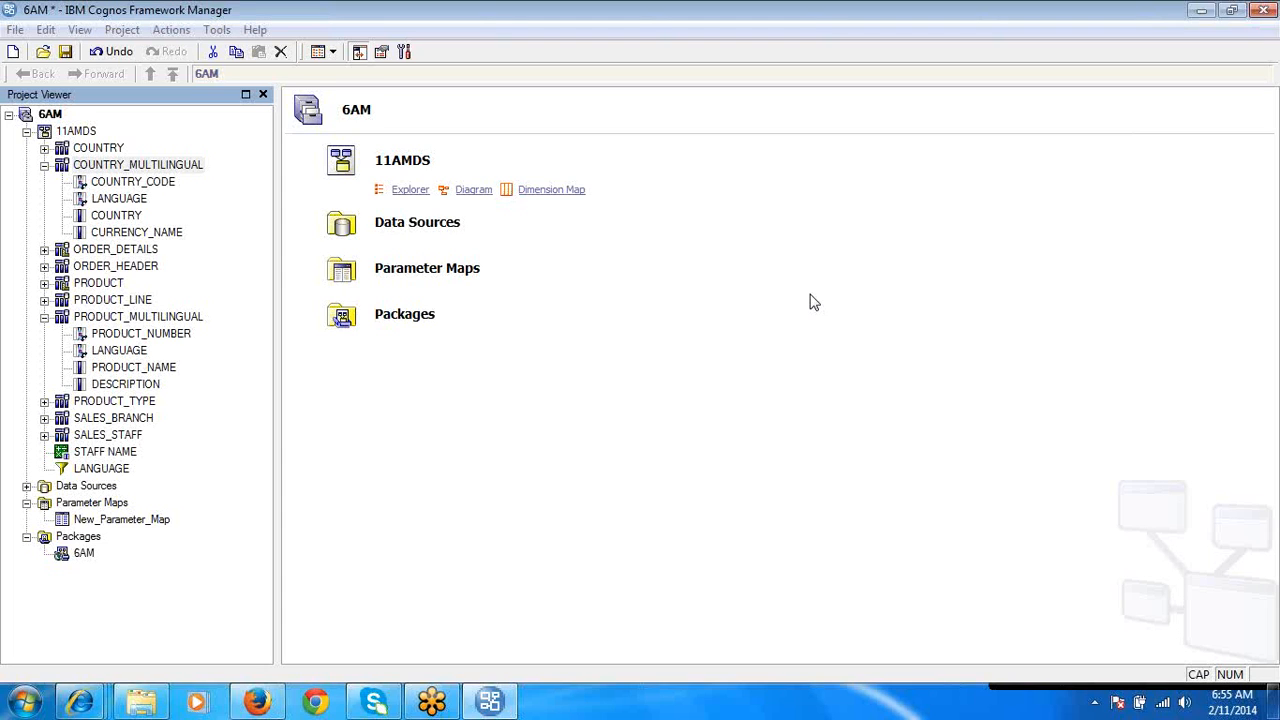
- Rename the LAN key in New_Parameter_Map to ABC, accept the impact on dependent objects and save the map definition
double_click(146, 522)
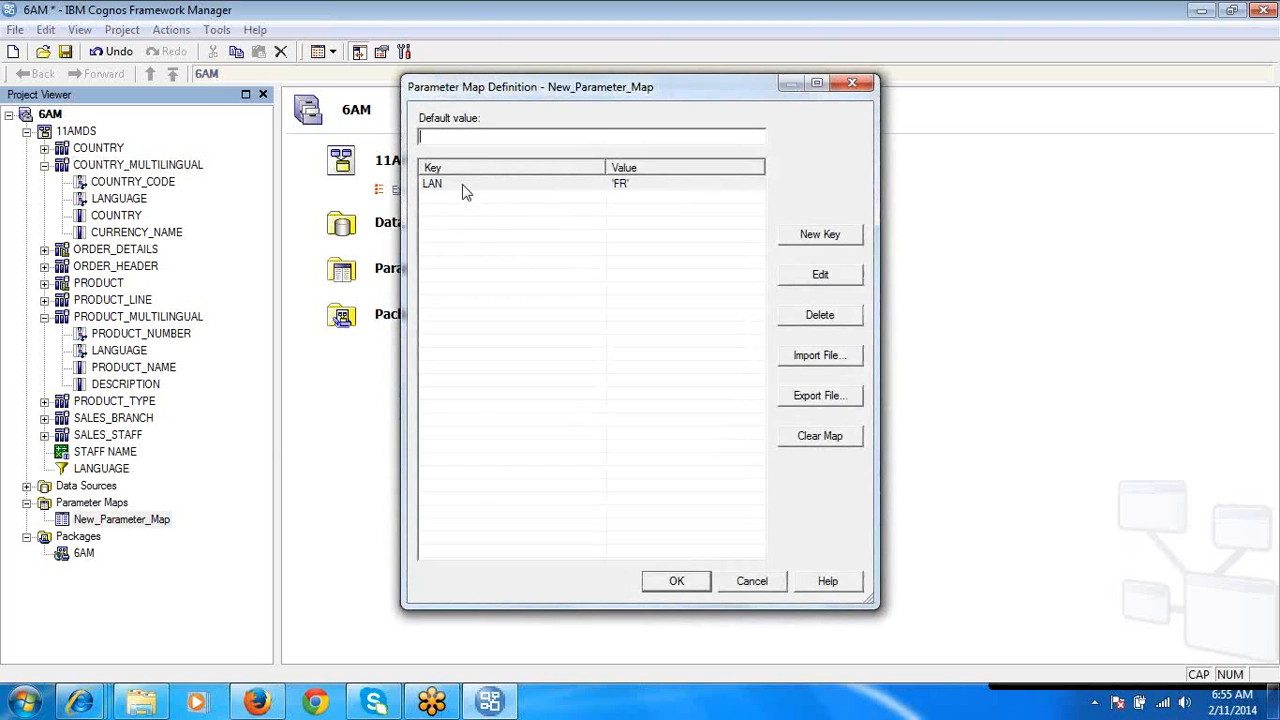
click(465, 185)
click(463, 184)
text(ABC)
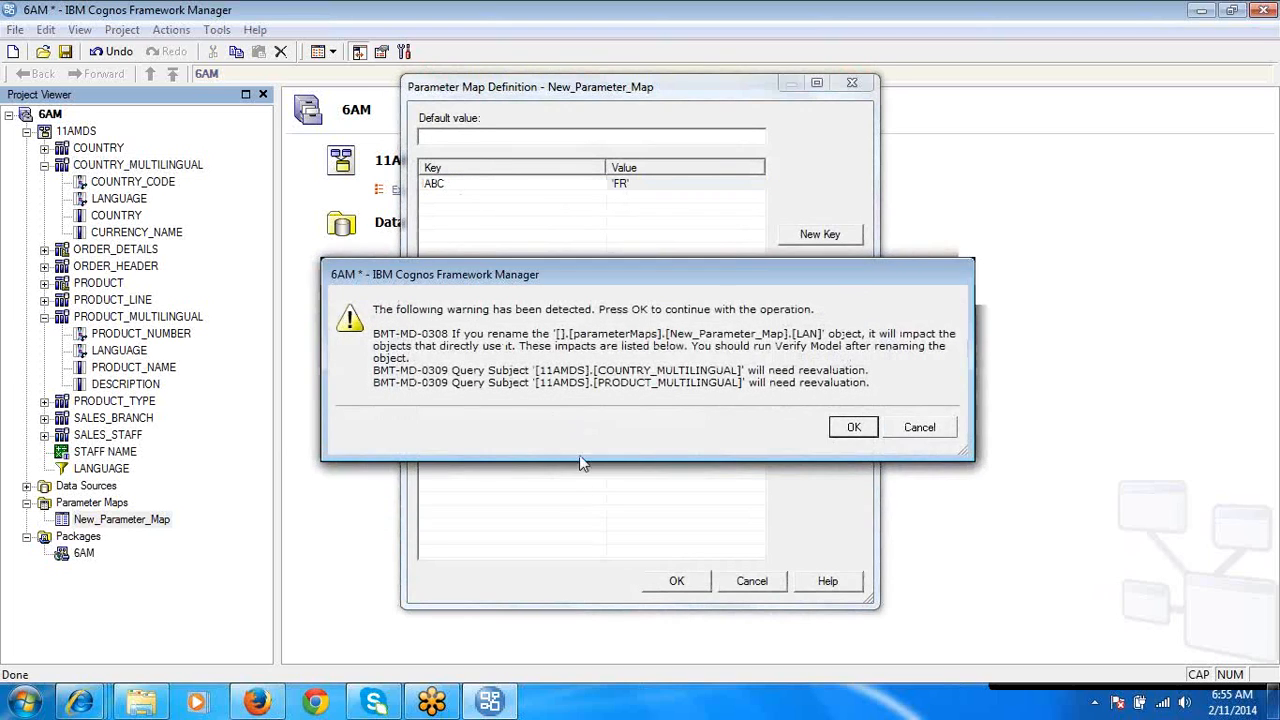
click(853, 427)
click(683, 587)
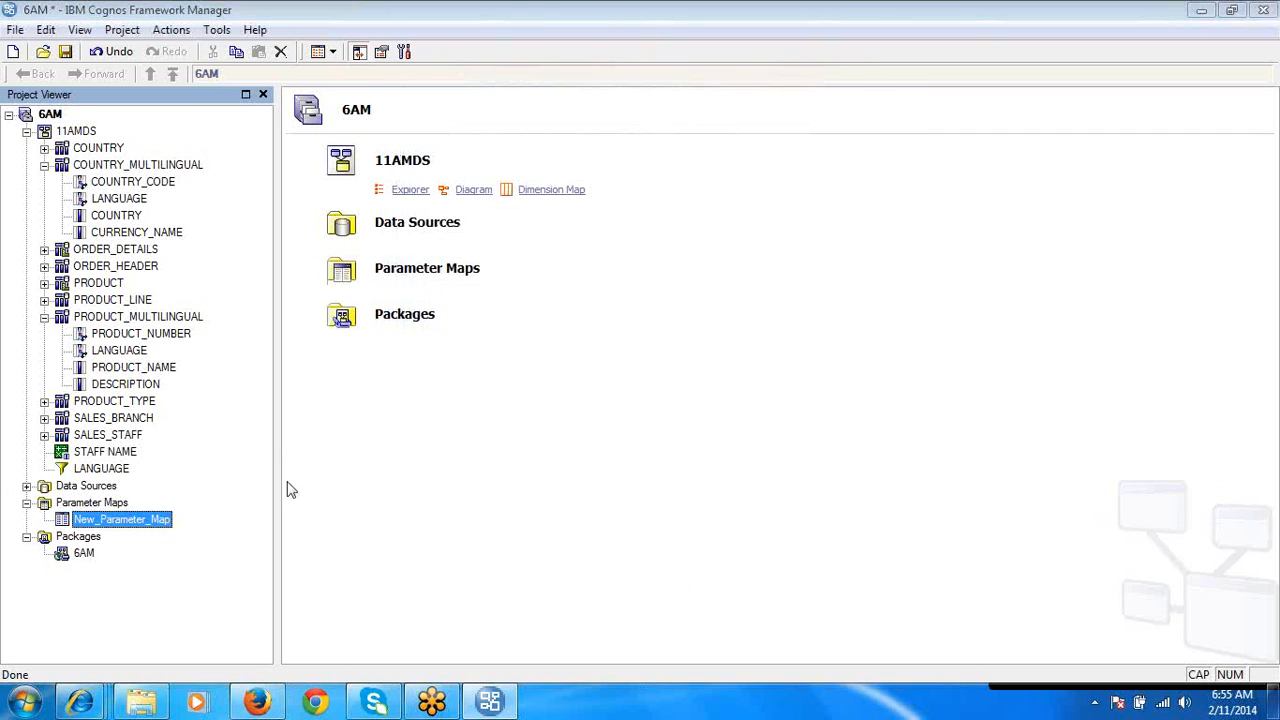
- Examine the LANGUAGE column and parameter map reference in the COUNTRY_MULTILINGUAL filter expression and cancel the filter definition
double_click(140, 165)
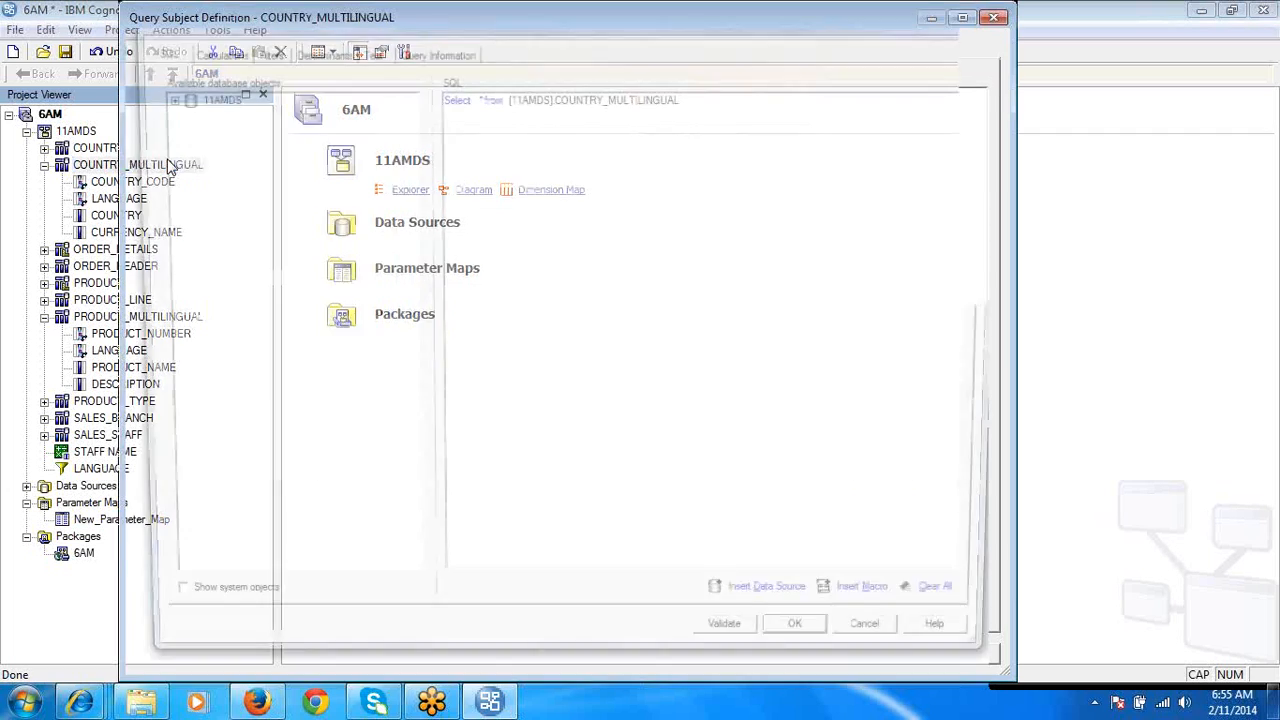
click(258, 49)
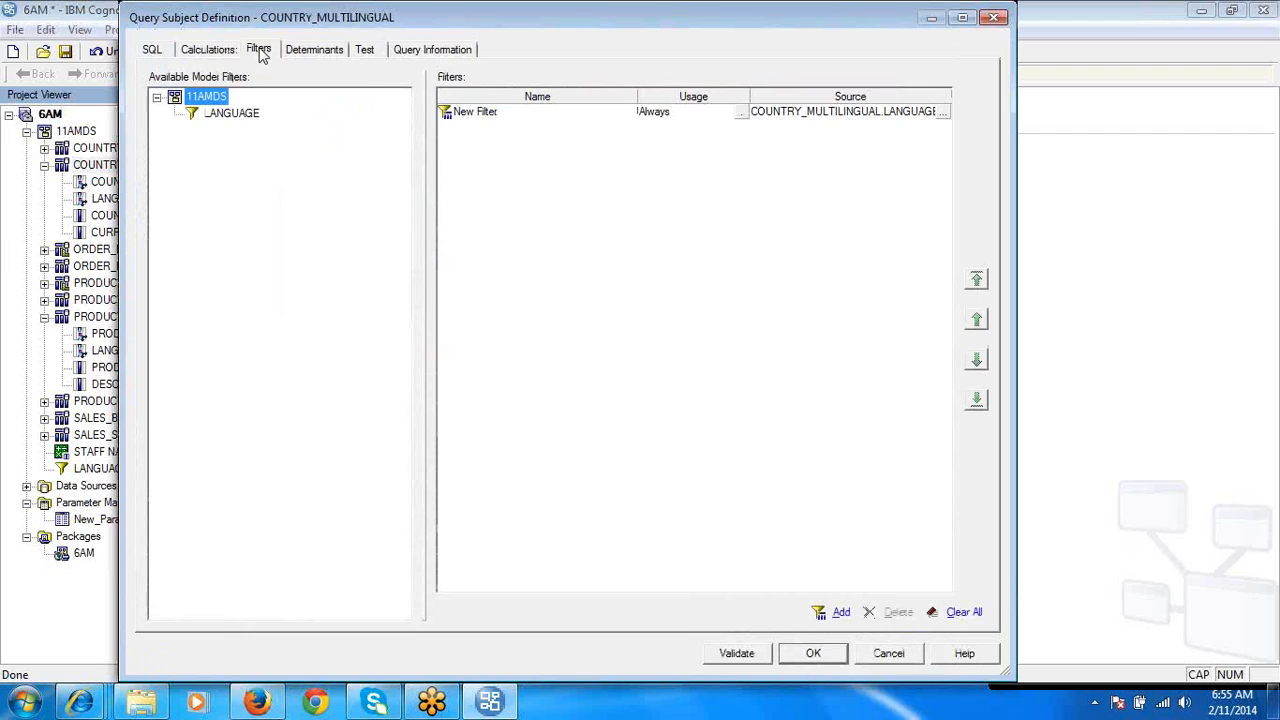
click(942, 112)
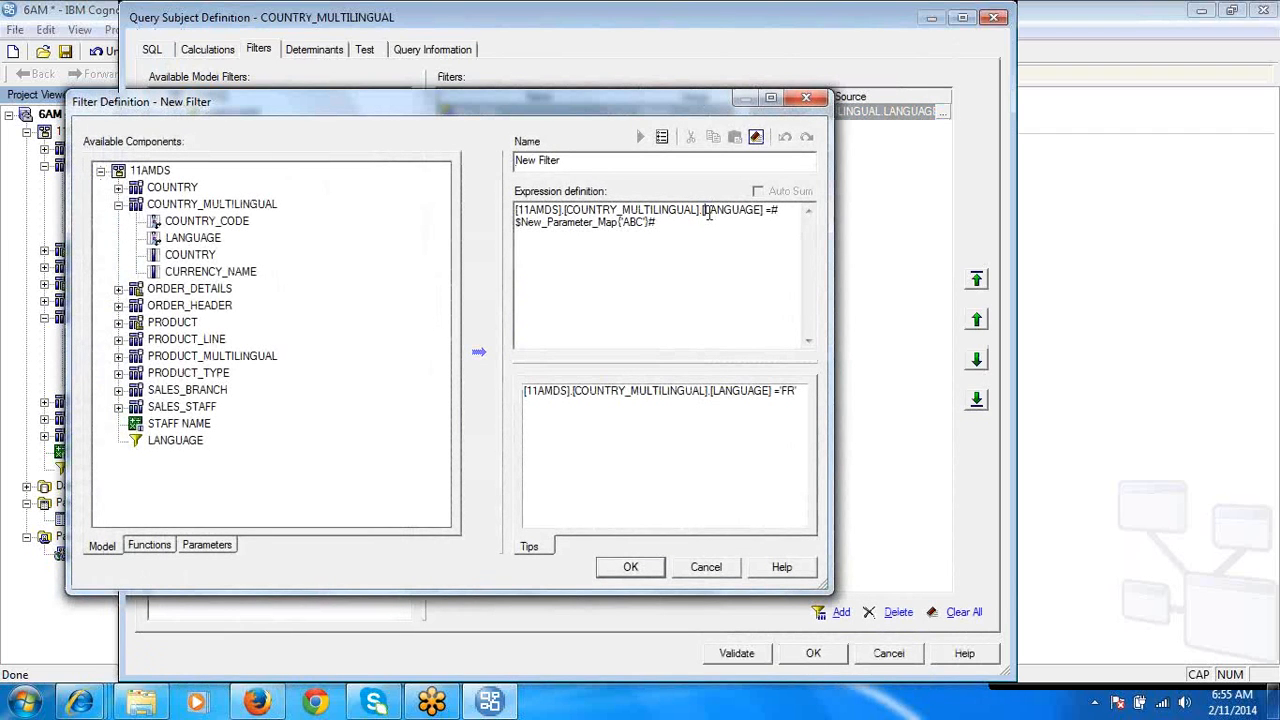
double_click(710, 210)
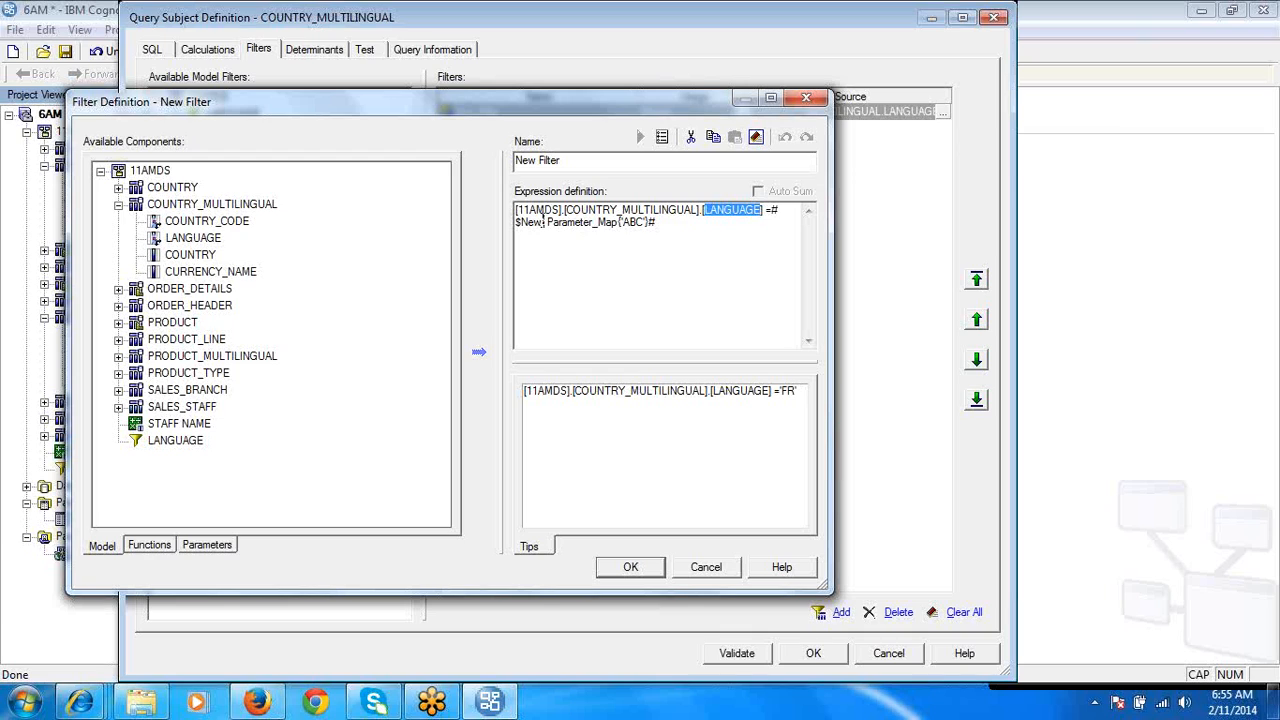
click(775, 216)
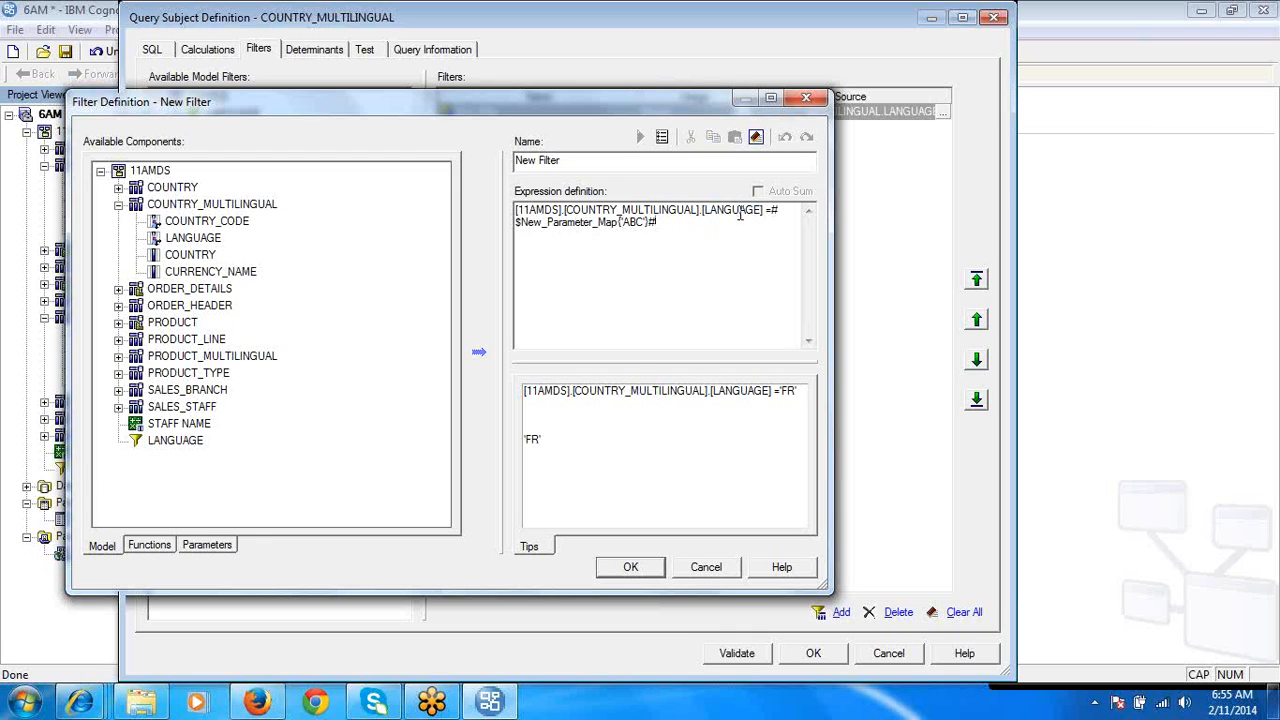
double_click(561, 224)
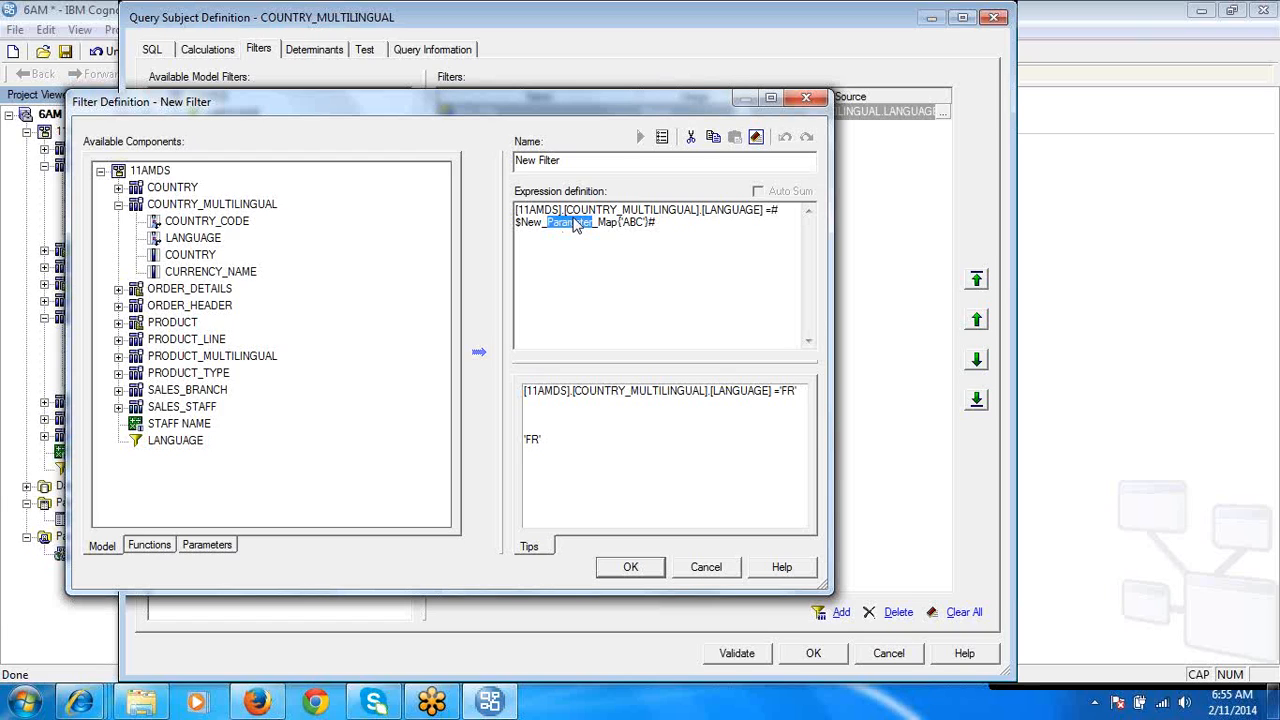
double_click(727, 211)
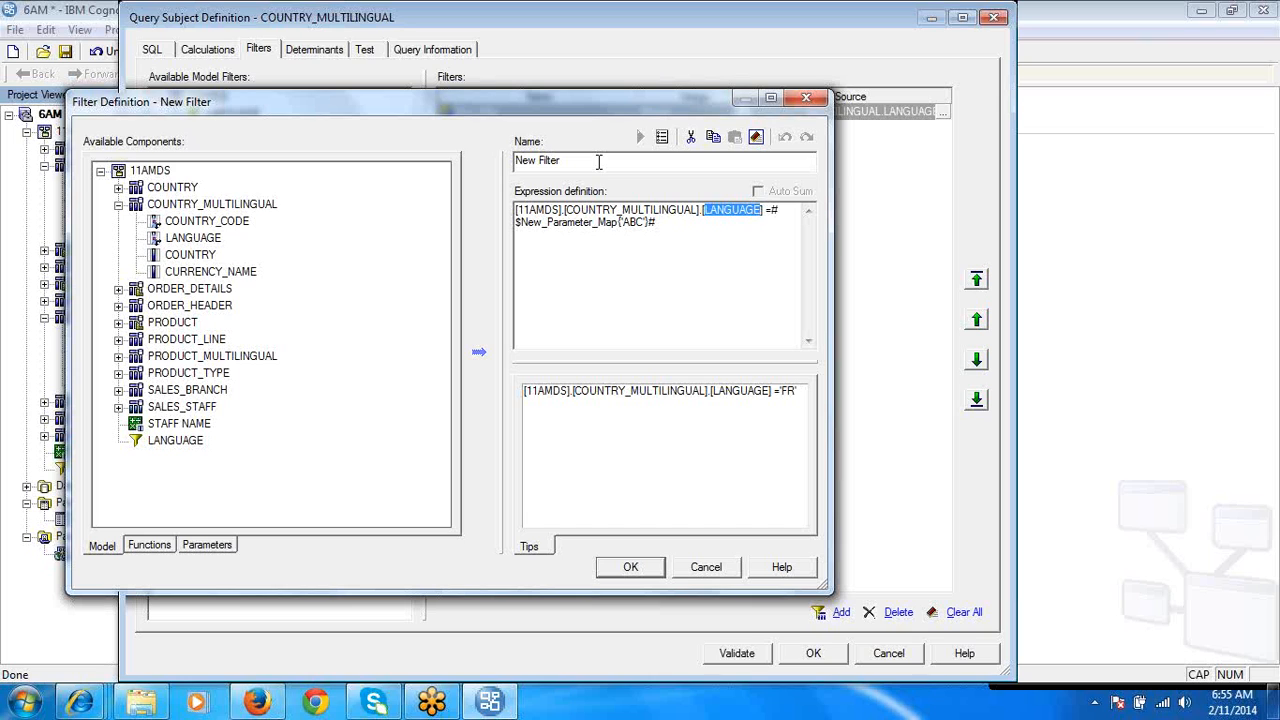
click(676, 246)
click(705, 566)
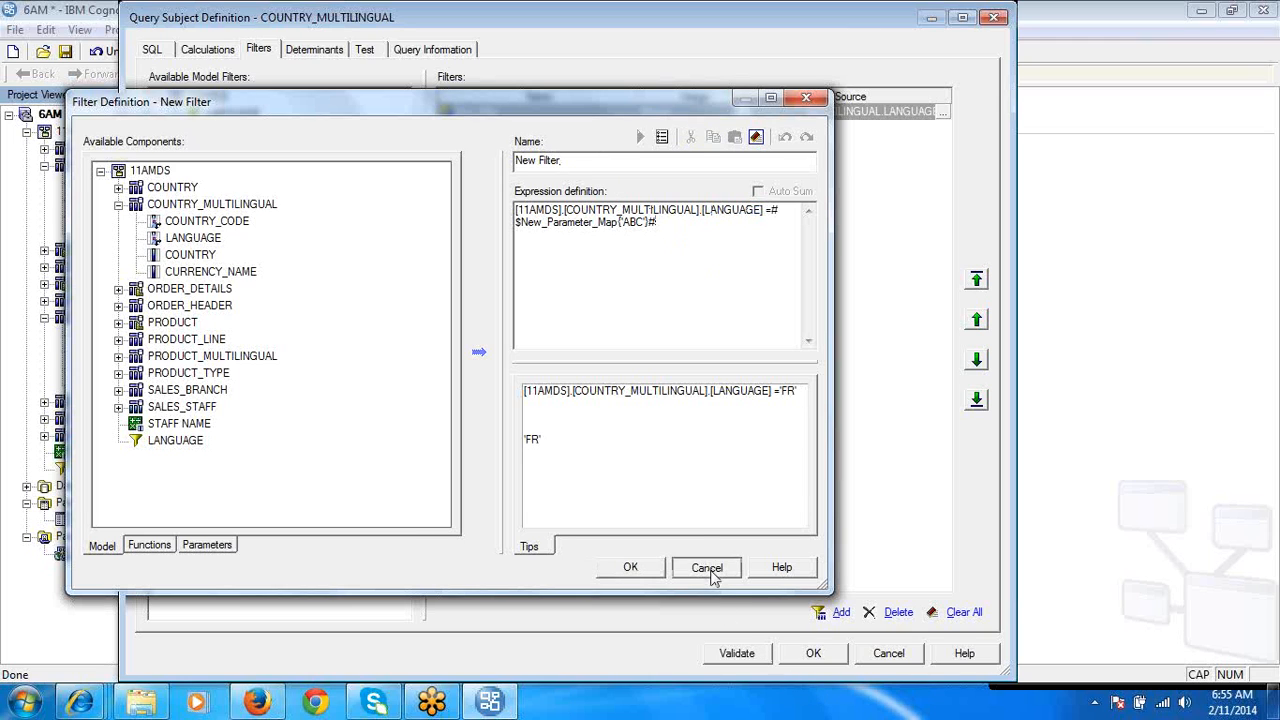
- Recheck the map key used in the COUNTRY_MULTILINGUAL filter expression and cancel out of the filter and query subject definitions
click(262, 50)
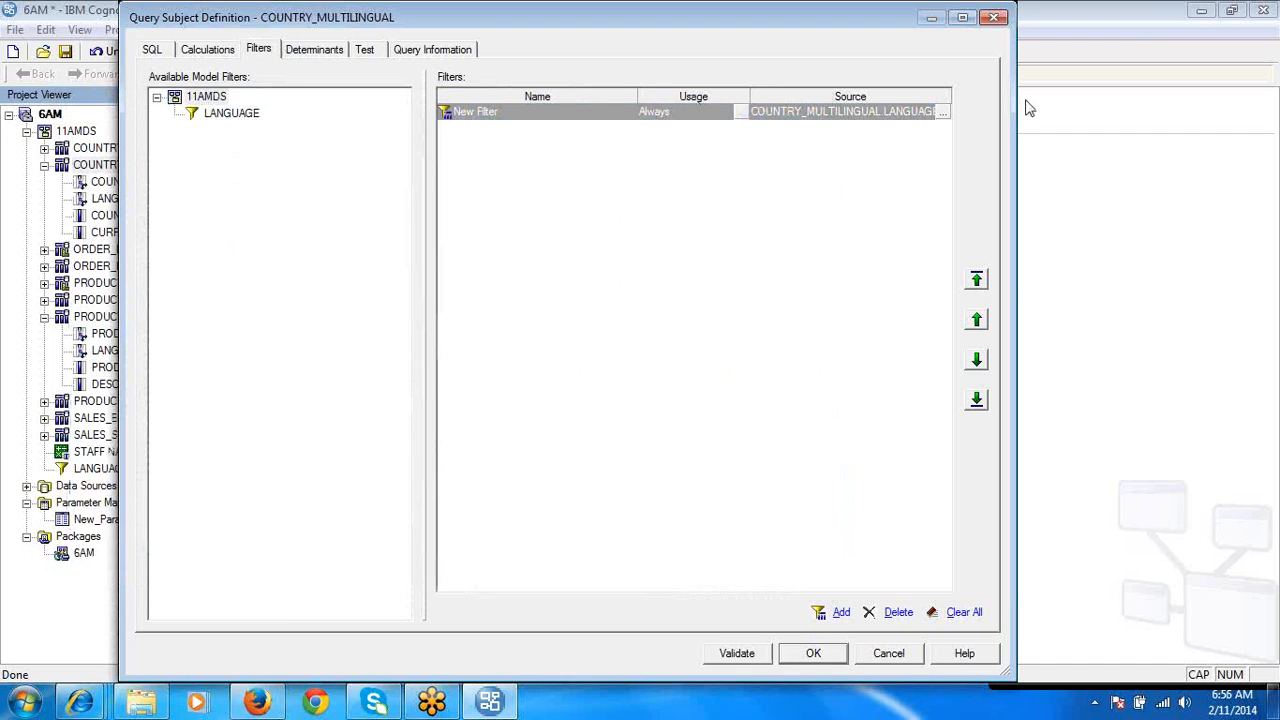
click(943, 113)
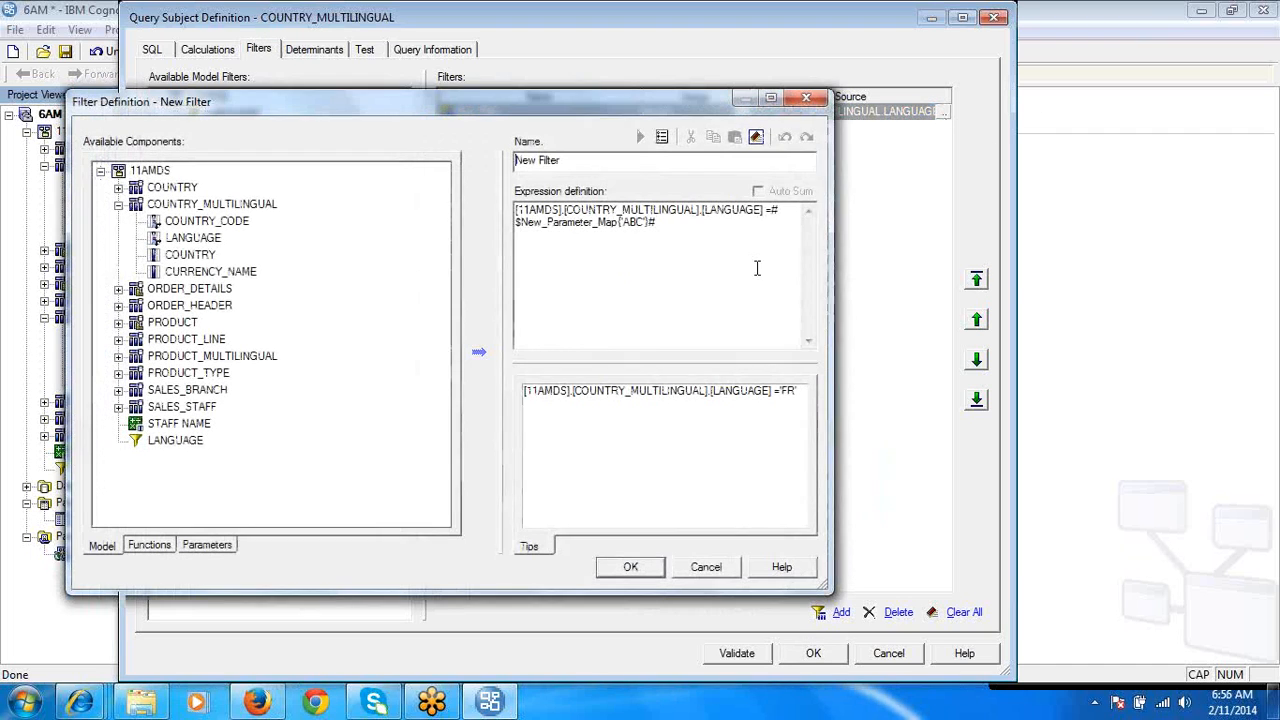
double_click(742, 210)
key(ctrl+a)
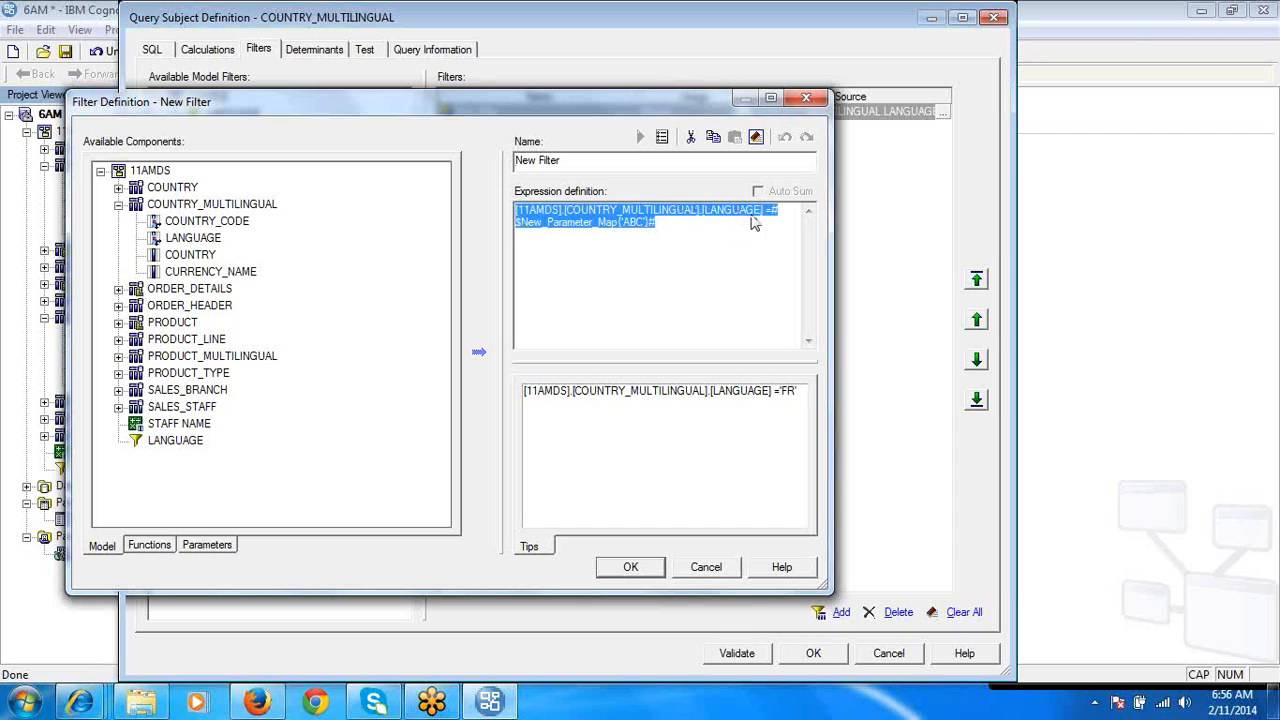
click(633, 229)
double_click(633, 229)
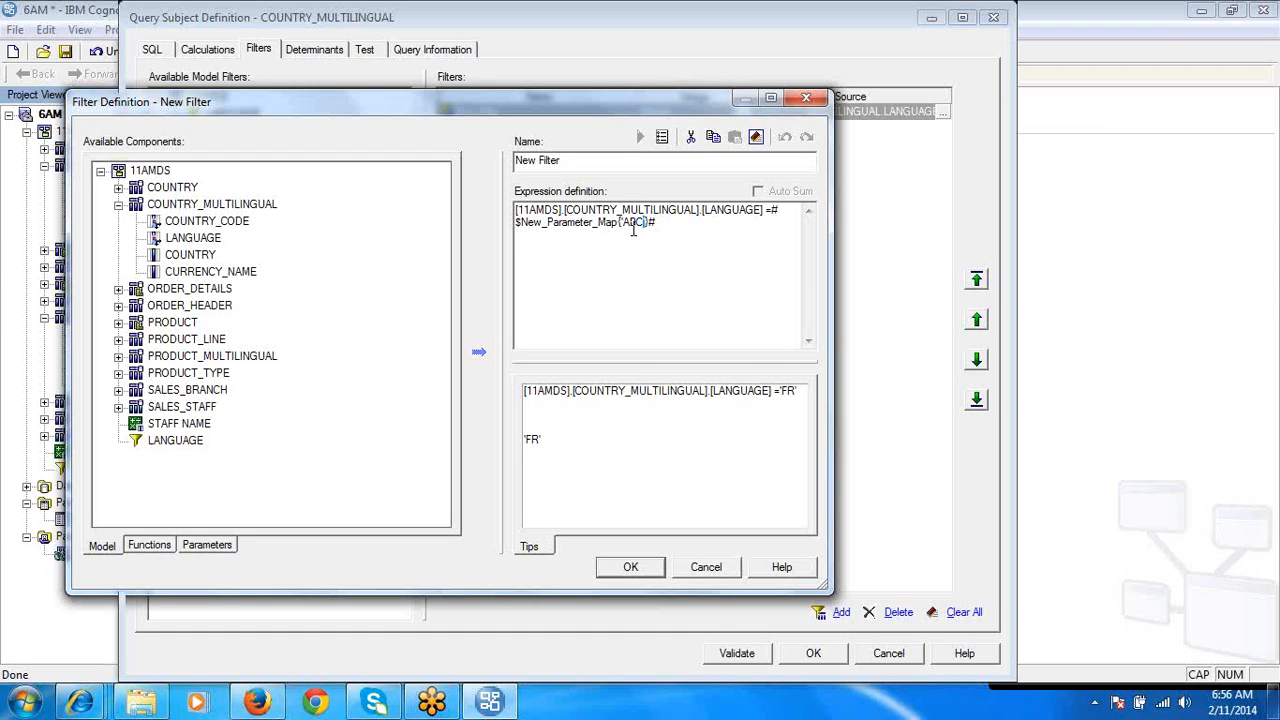
click(707, 568)
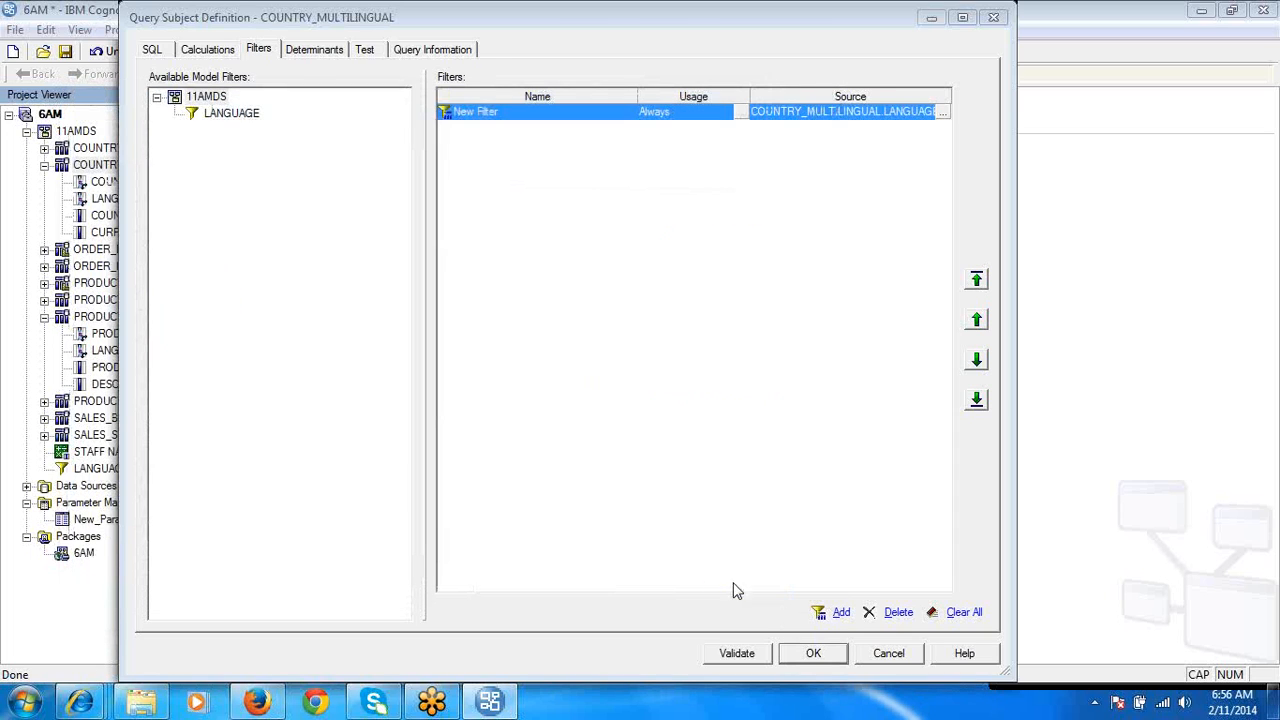
click(885, 651)
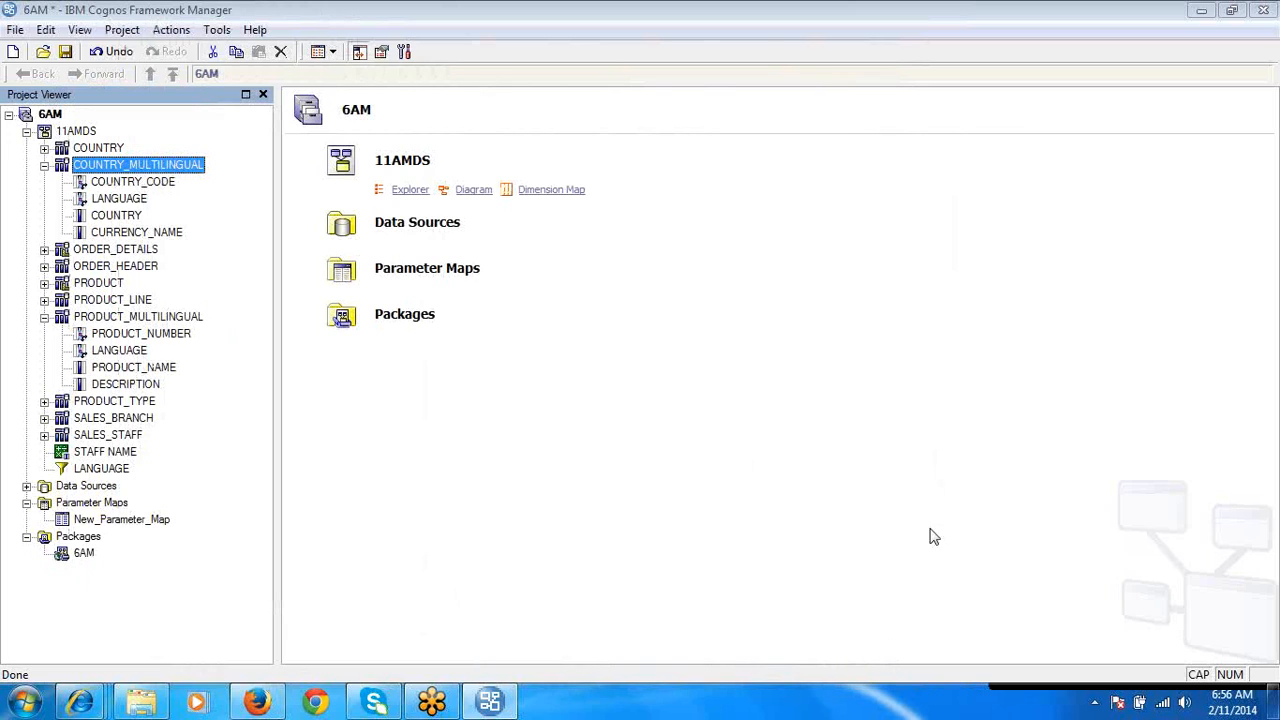
click(727, 355)
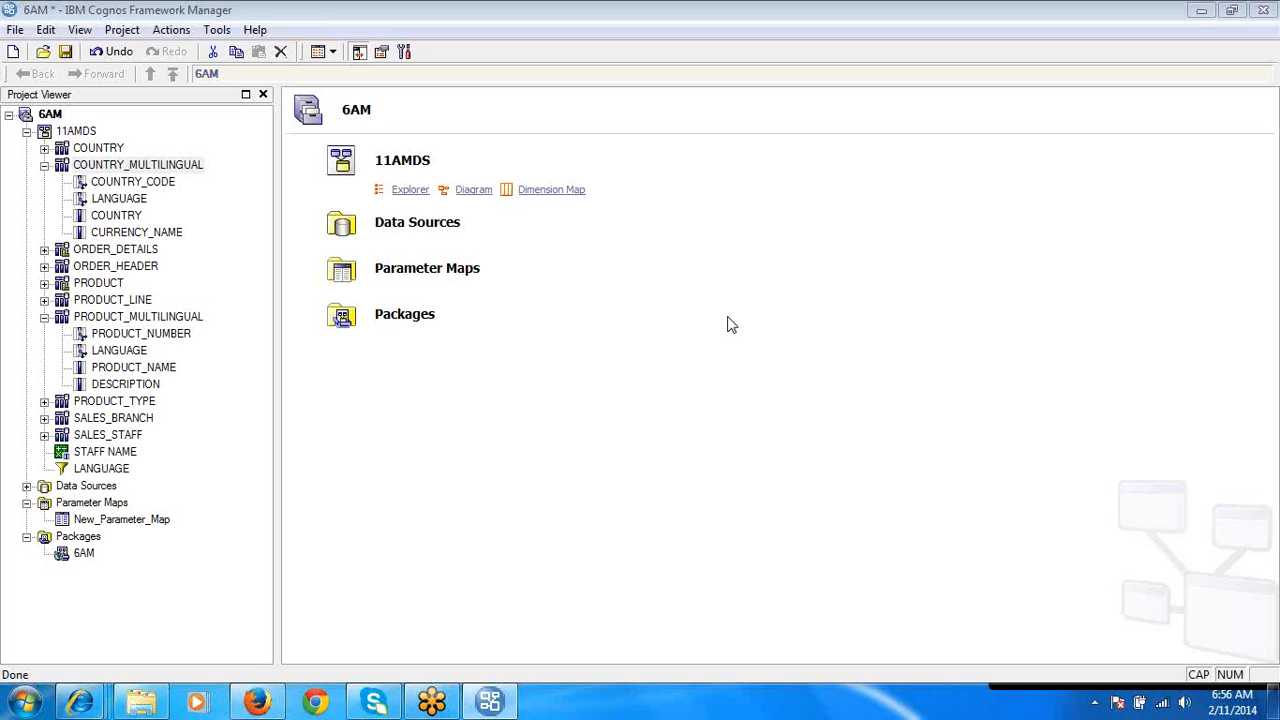
- Review the list of filters embedded in COUNTRY_MULTILINGUAL and cancel its definition
click(157, 166)
double_click(157, 166)
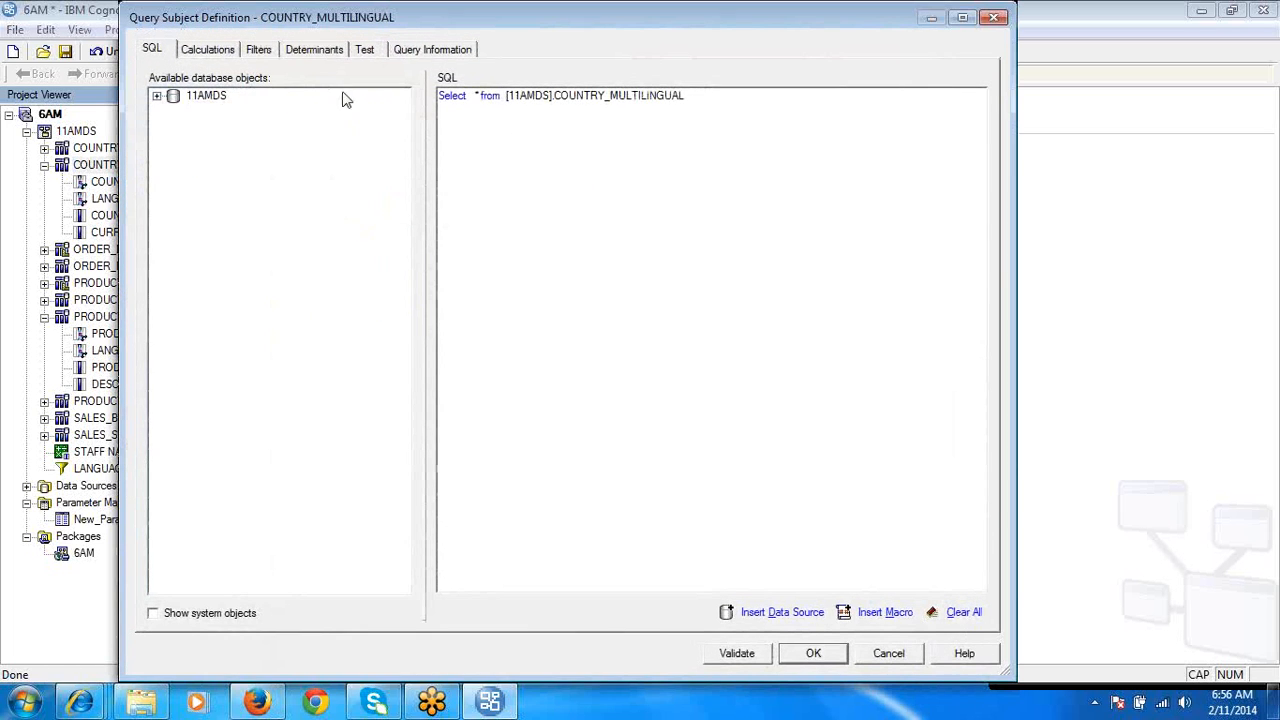
click(256, 50)
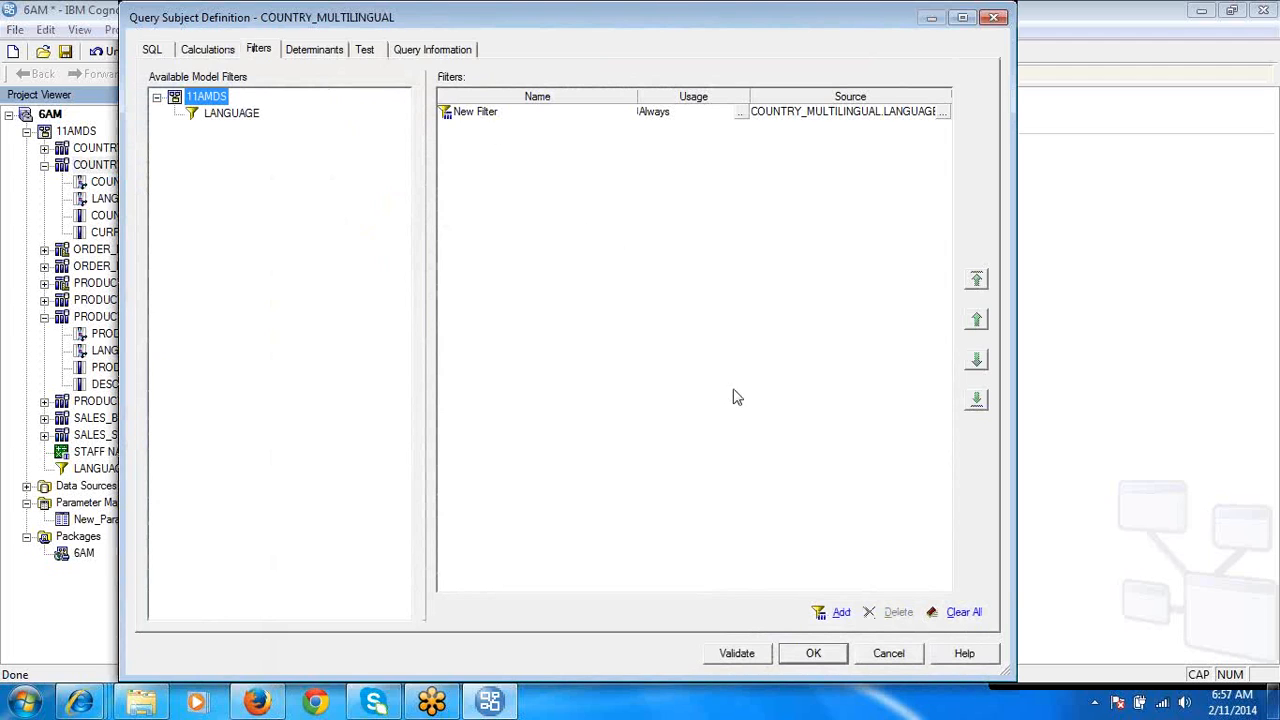
click(882, 657)
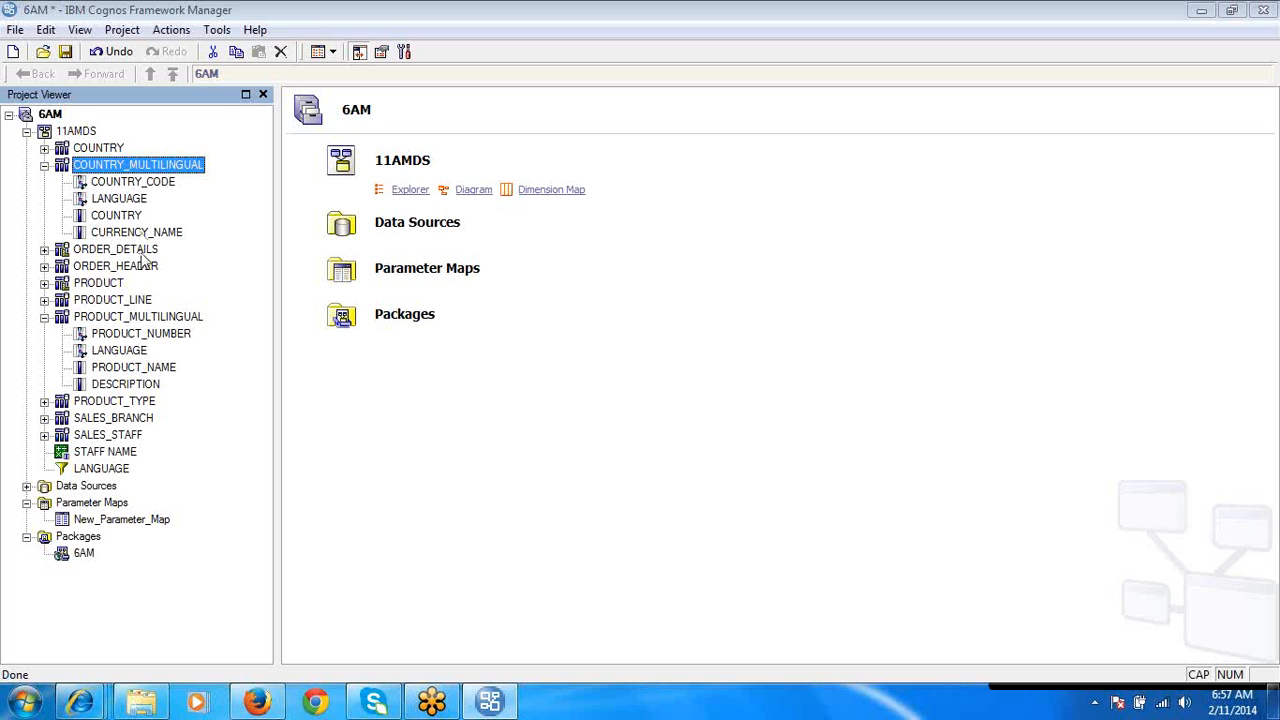
- Check the ORDER_DETAILS query subject for embedded filters and cancel its definition
double_click(143, 250)
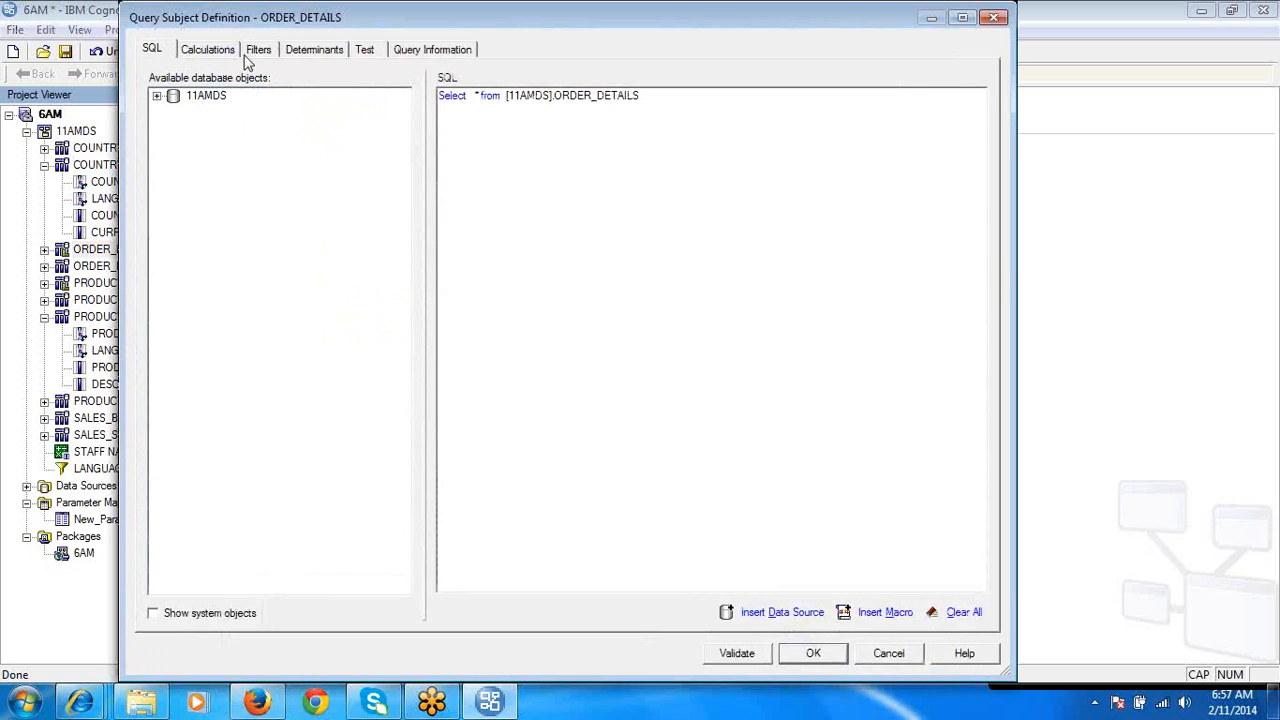
click(257, 50)
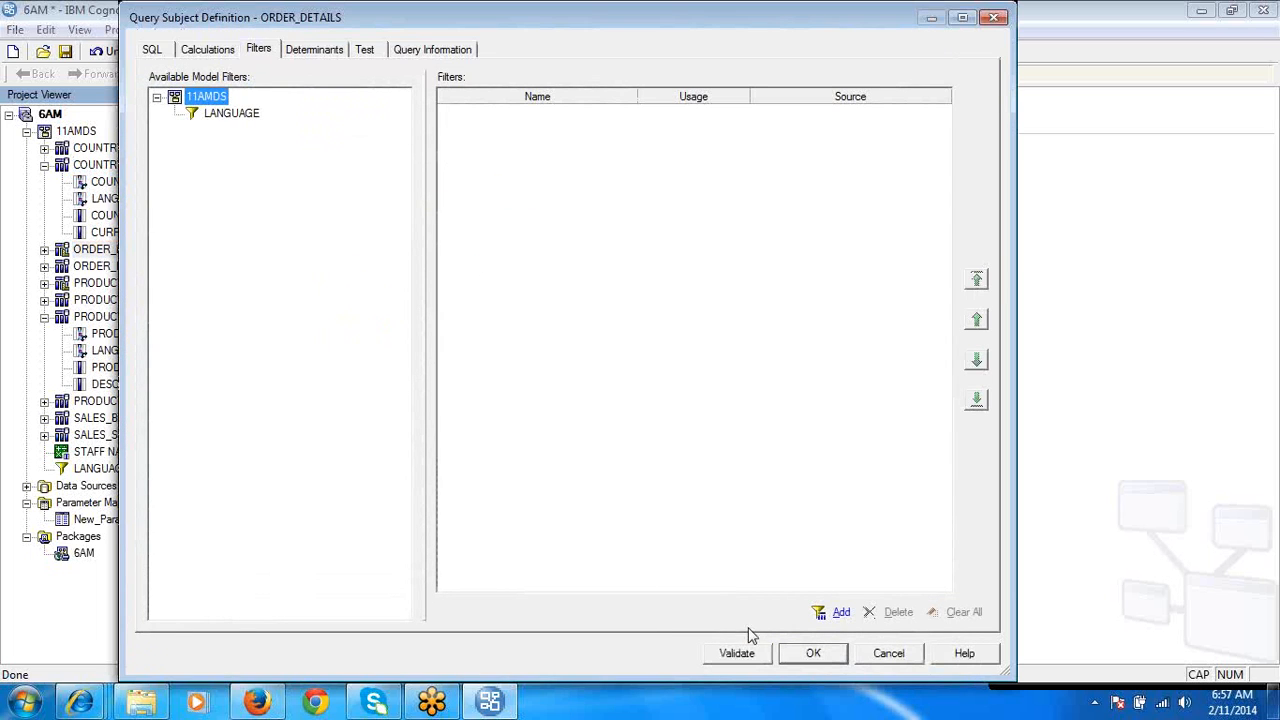
click(888, 653)
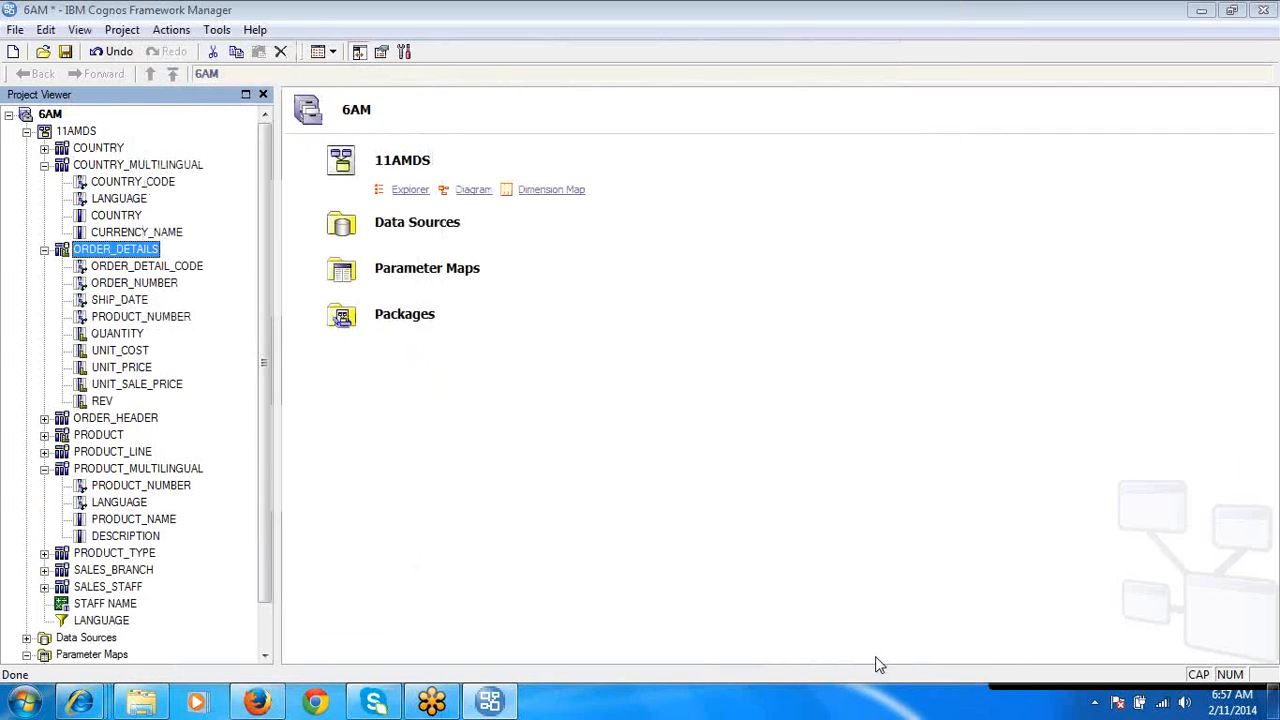